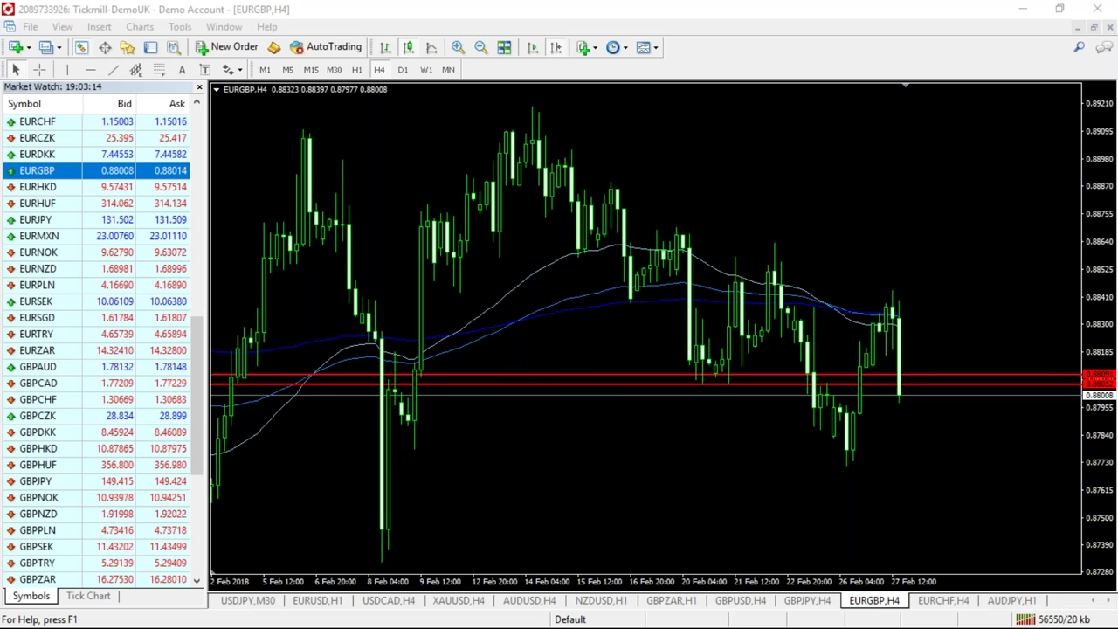
# Show the USDJPY M30 chart at its newest bars with Auto Scroll and Chart Shift enabled.
pyautogui.click(257, 603)
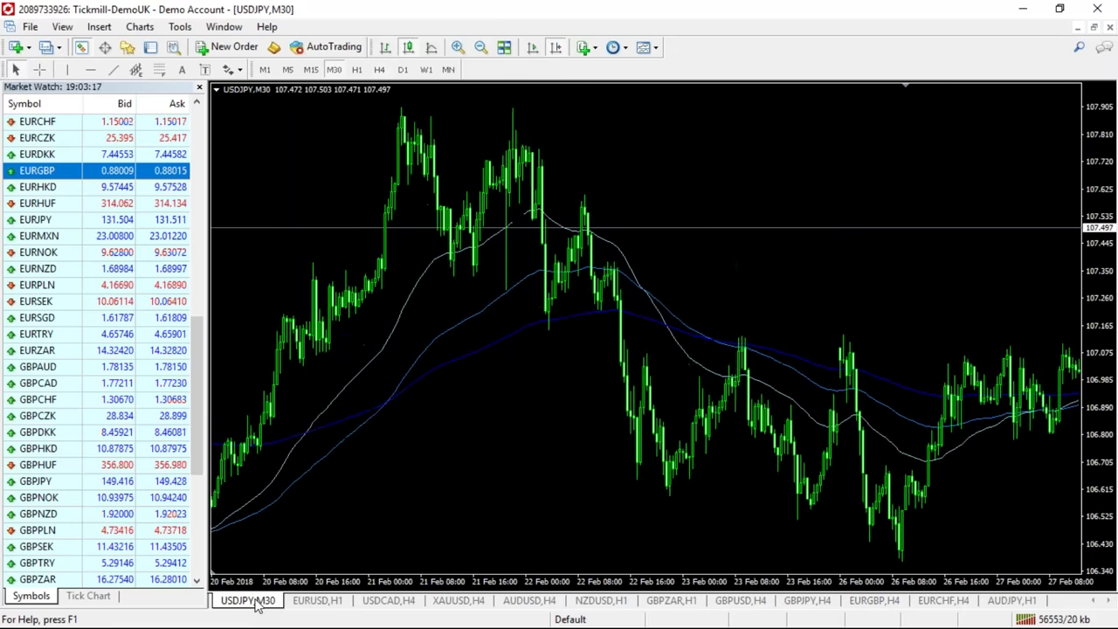
pyautogui.click(556, 48)
pyautogui.click(557, 48)
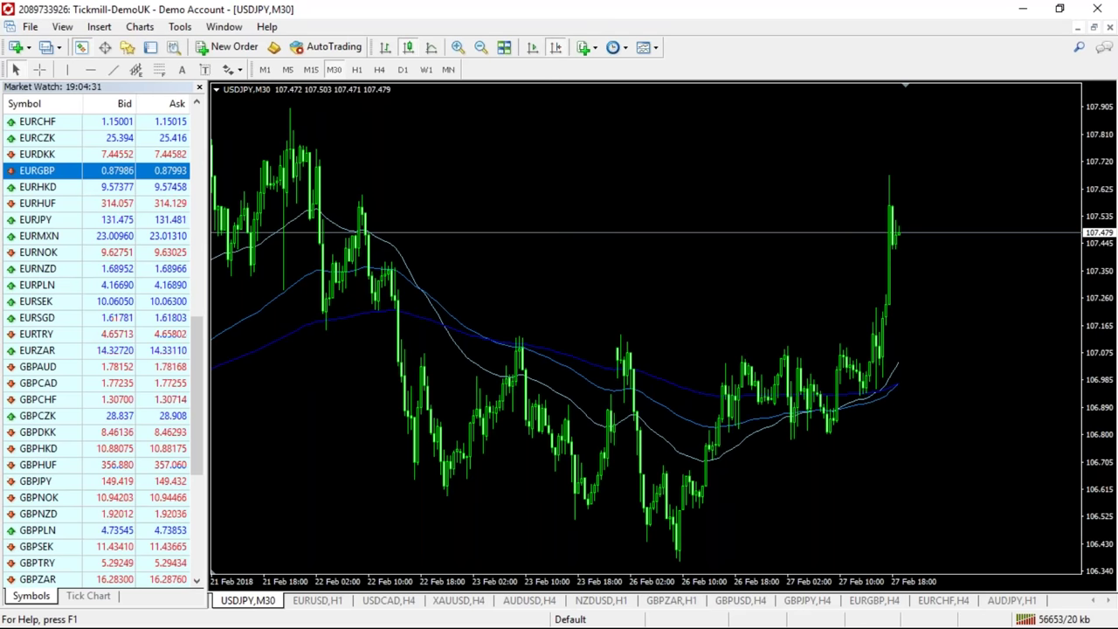
# Pan USDJPY back to earlier bars and change the chart to the H1 timeframe.
pyautogui.moveTo(434, 327); pyautogui.dragTo(464, 353)
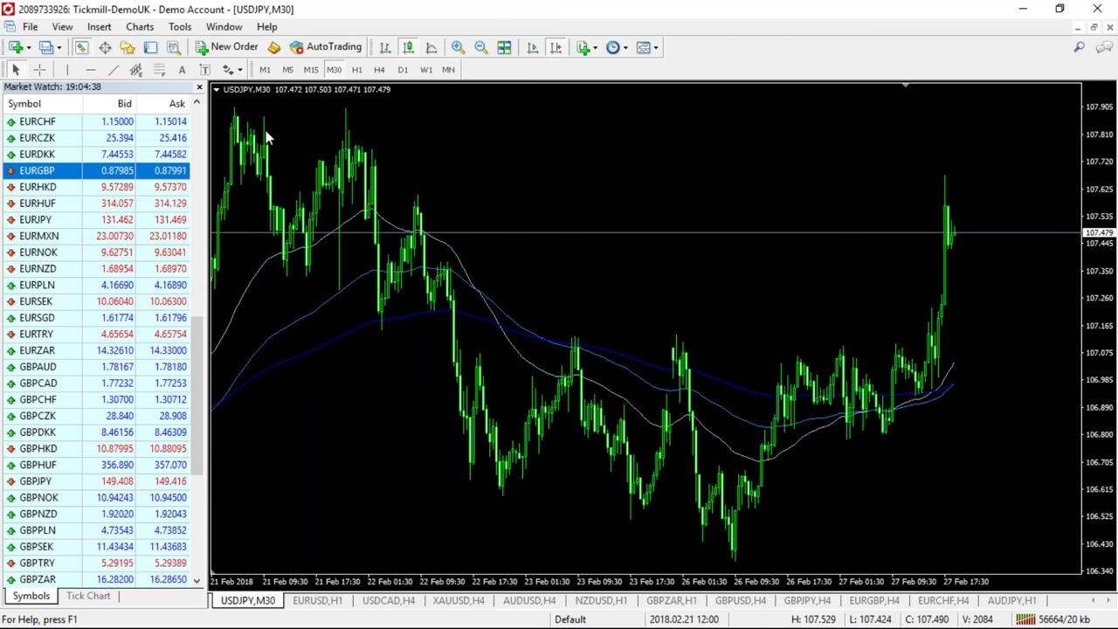
pyautogui.click(358, 71)
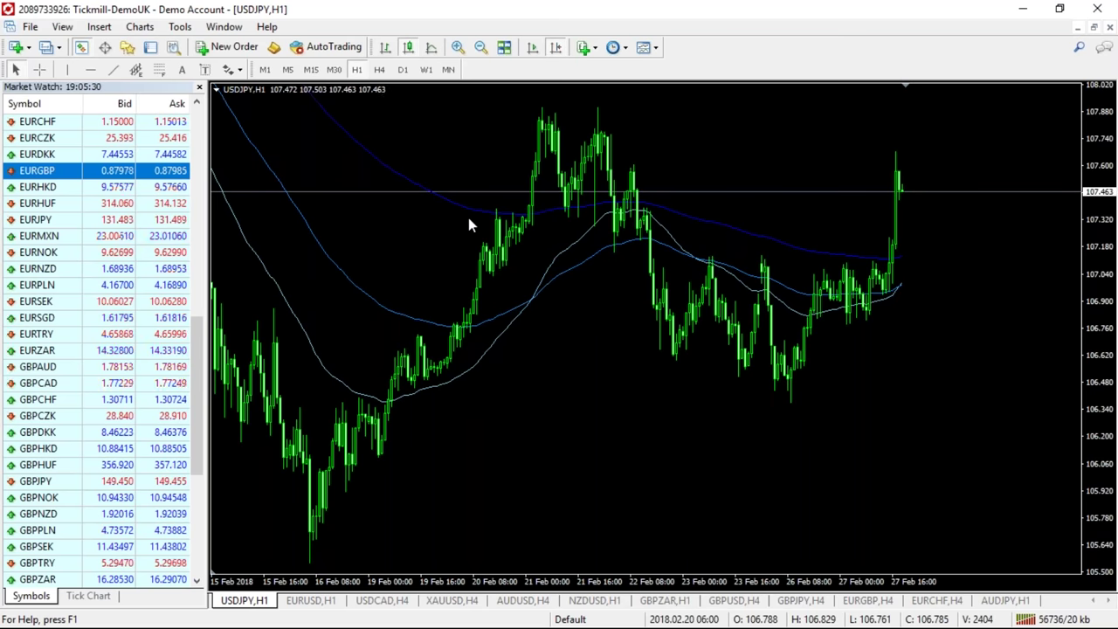
# Add a Moving Average indicator to the USDJPY H1 chart from Insert > Indicators > Trend.
pyautogui.click(99, 27)
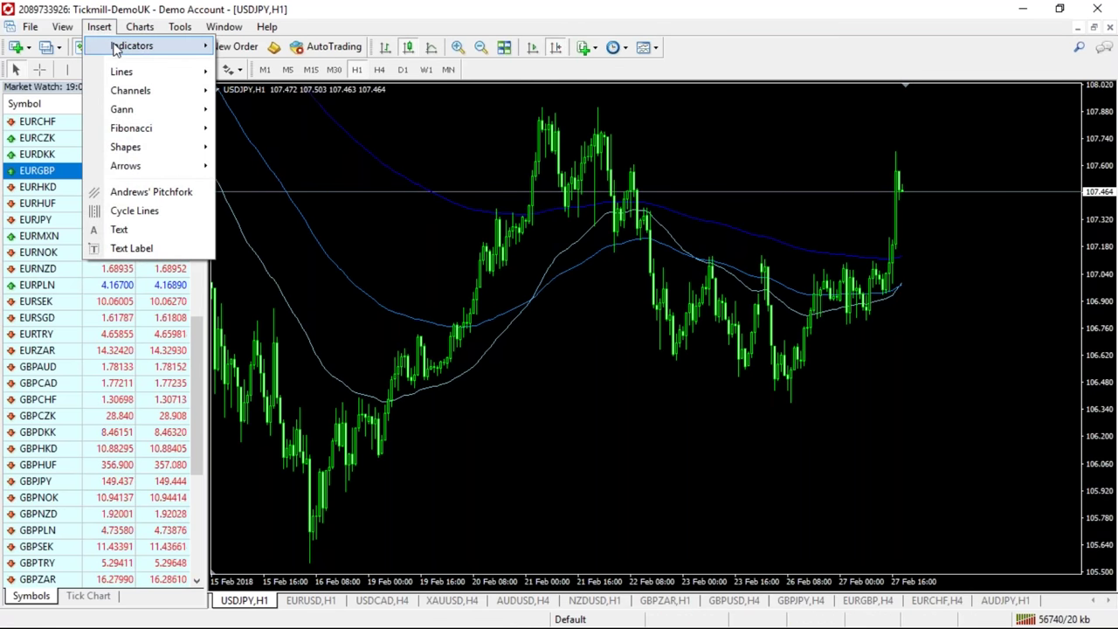
pyautogui.moveTo(117, 49)
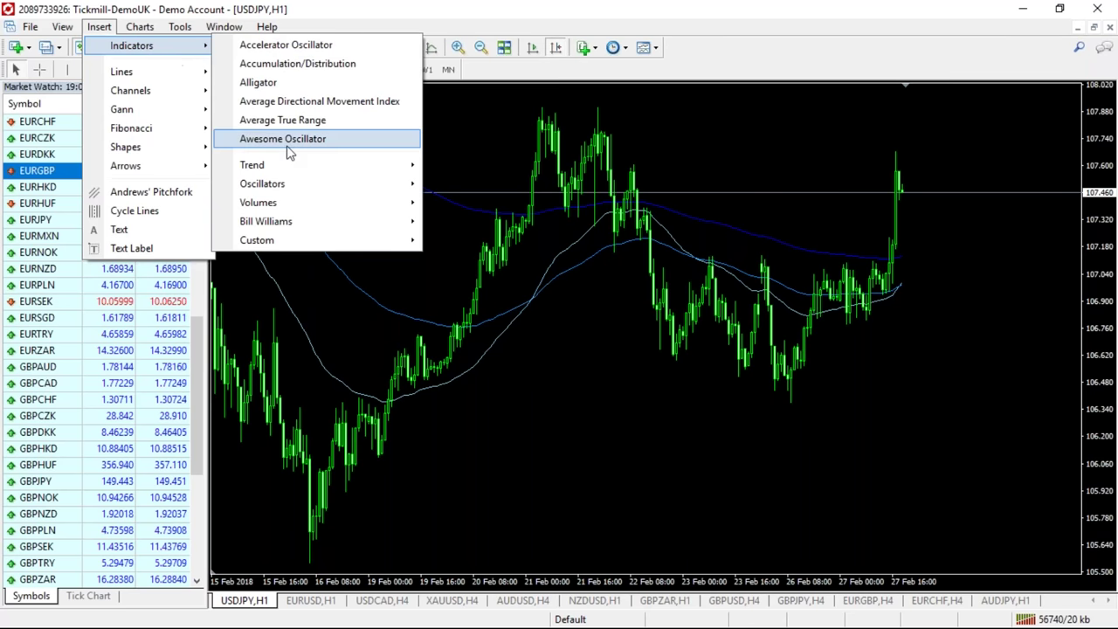
pyautogui.moveTo(294, 168)
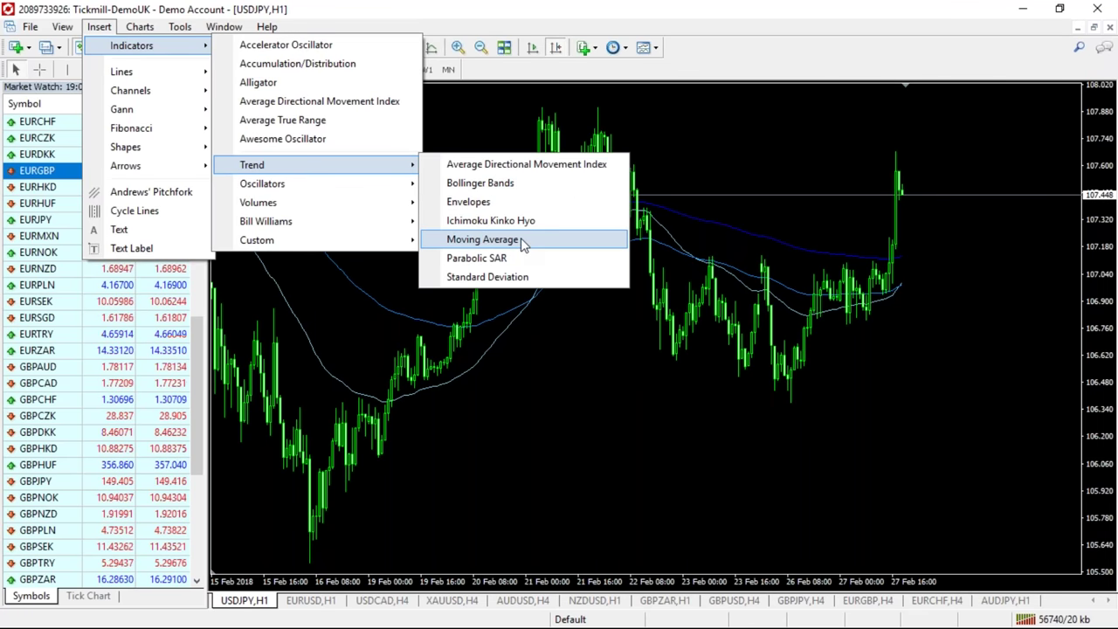
pyautogui.click(482, 240)
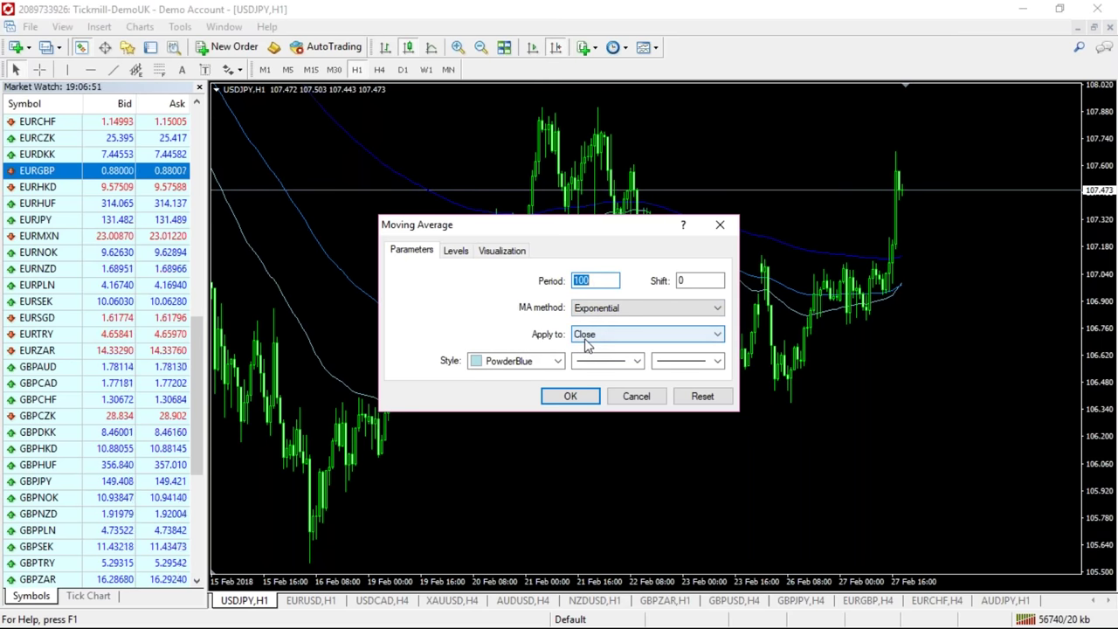
# Apply the 100-period exponential moving average on Close, coloured PowderBlue.
pyautogui.click(569, 398)
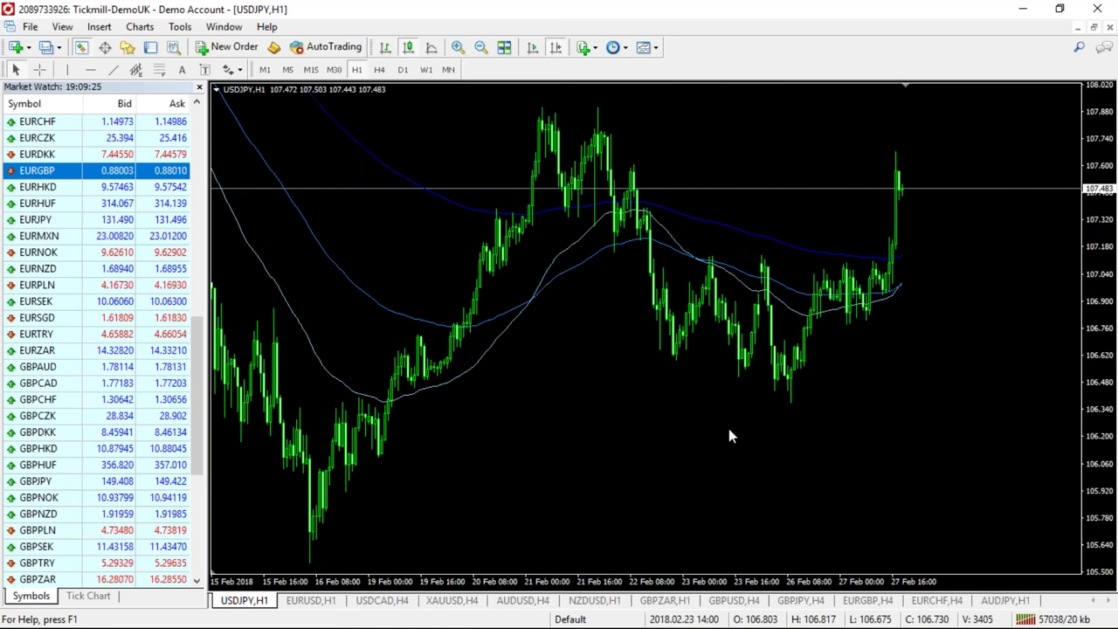
pyautogui.click(482, 48)
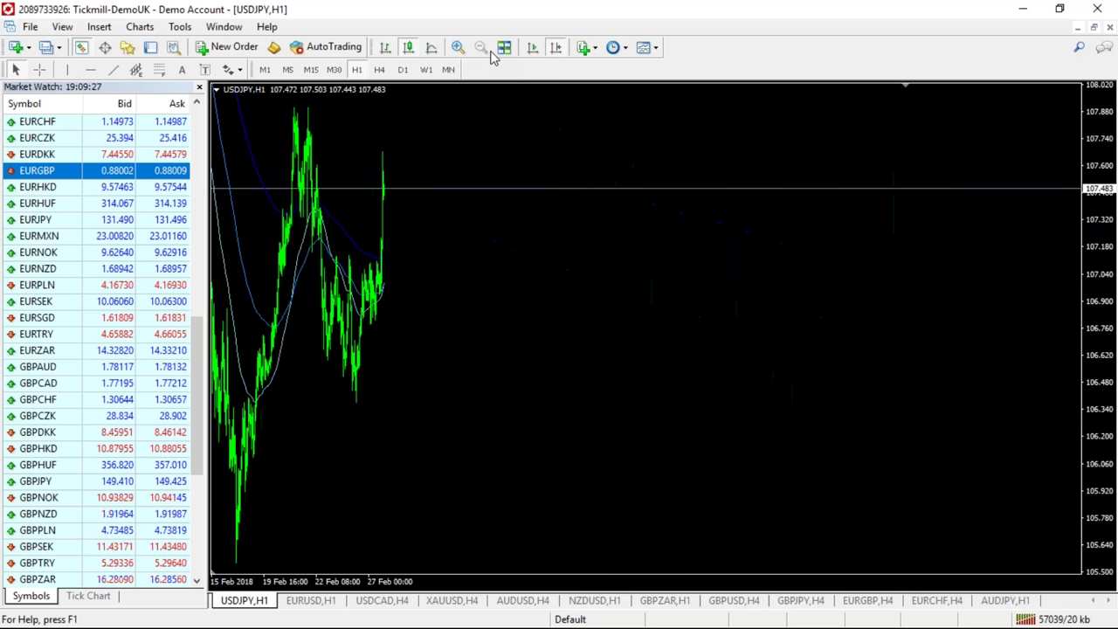
pyautogui.moveTo(516, 284); pyautogui.dragTo(575, 315)
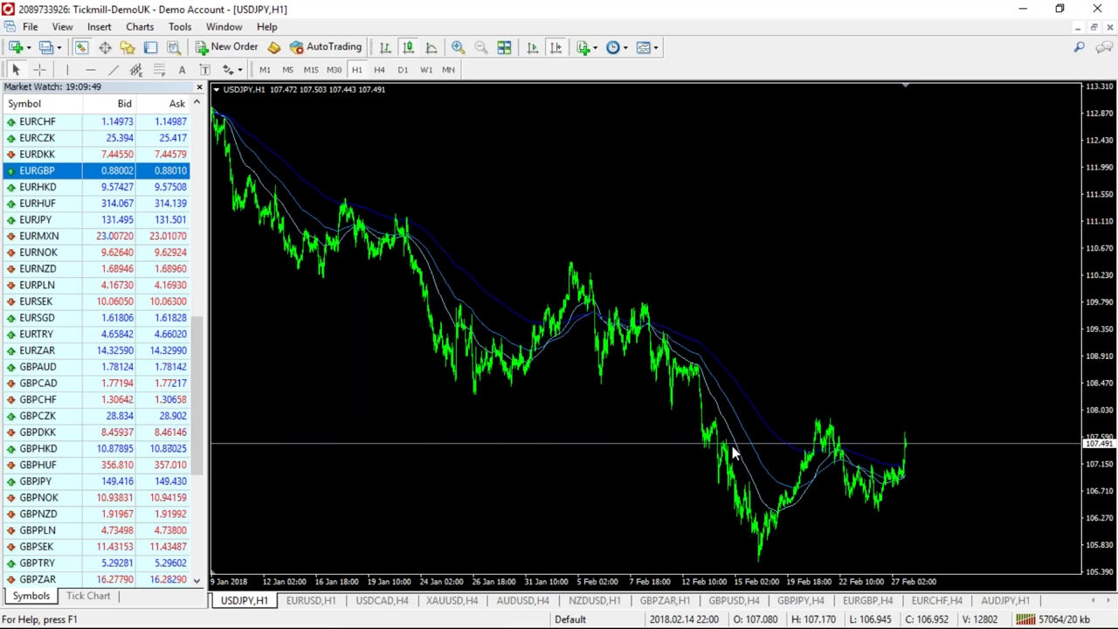
pyautogui.moveTo(751, 421)
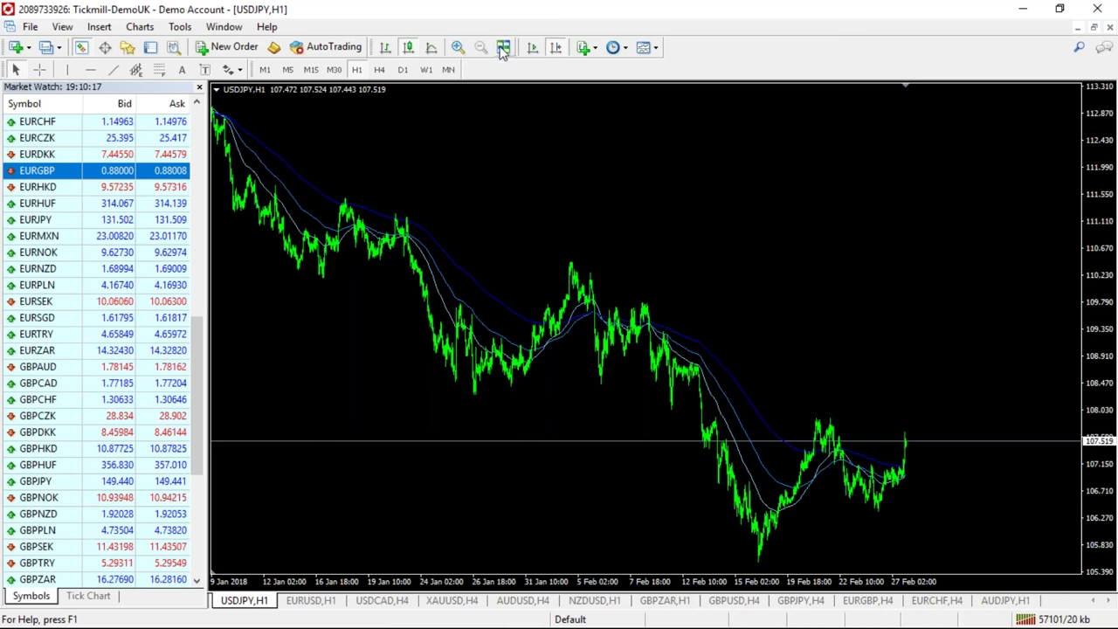
pyautogui.click(458, 49)
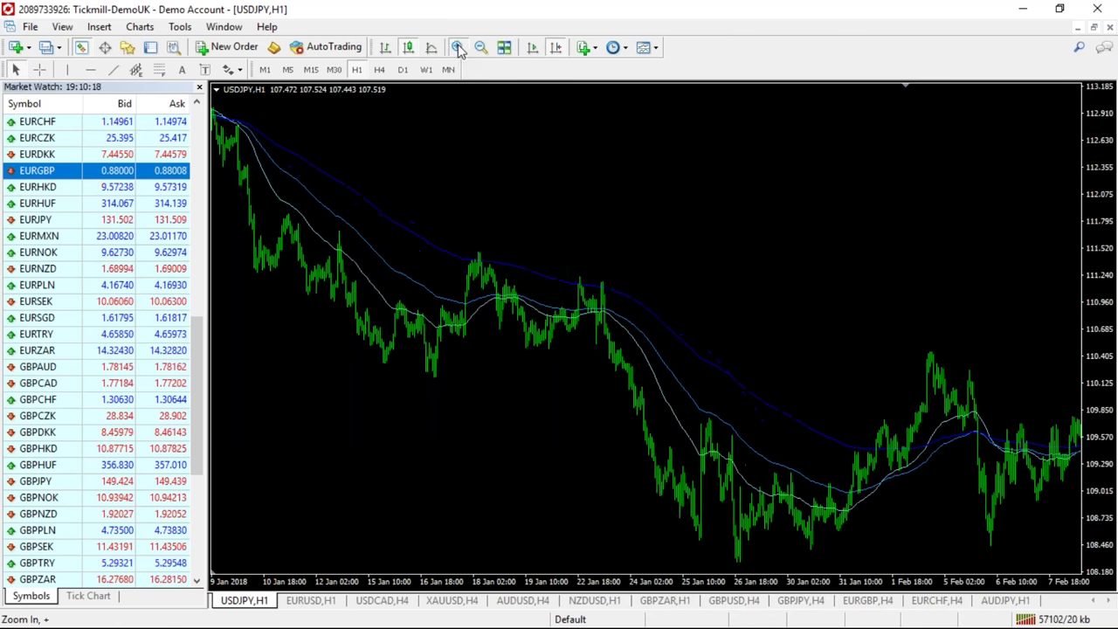
pyautogui.click(459, 49)
pyautogui.click(556, 49)
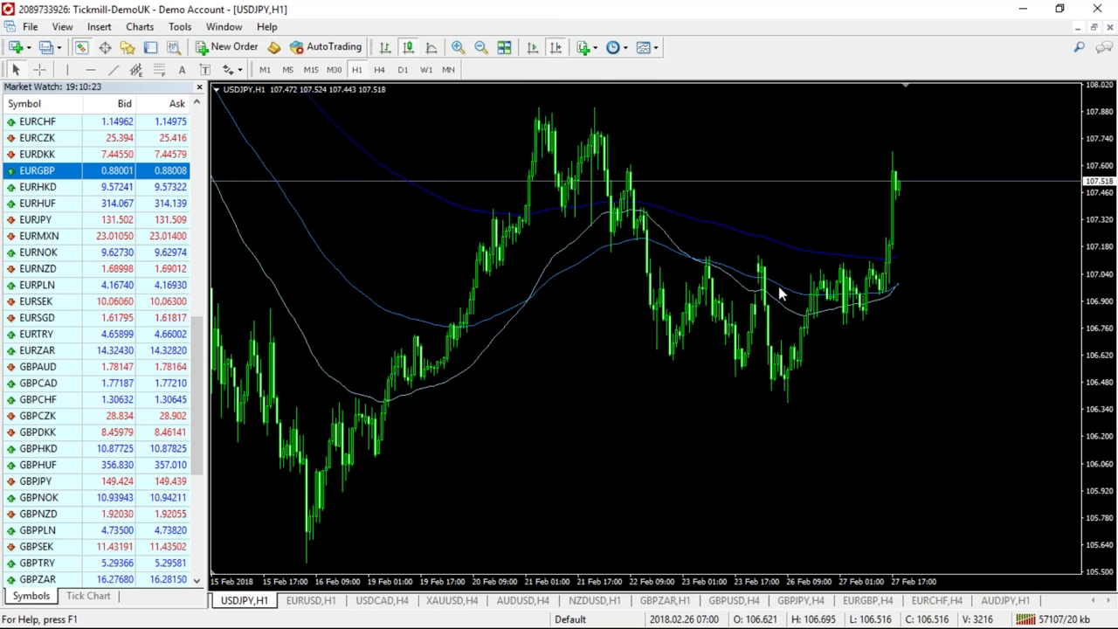
pyautogui.moveTo(897, 288)
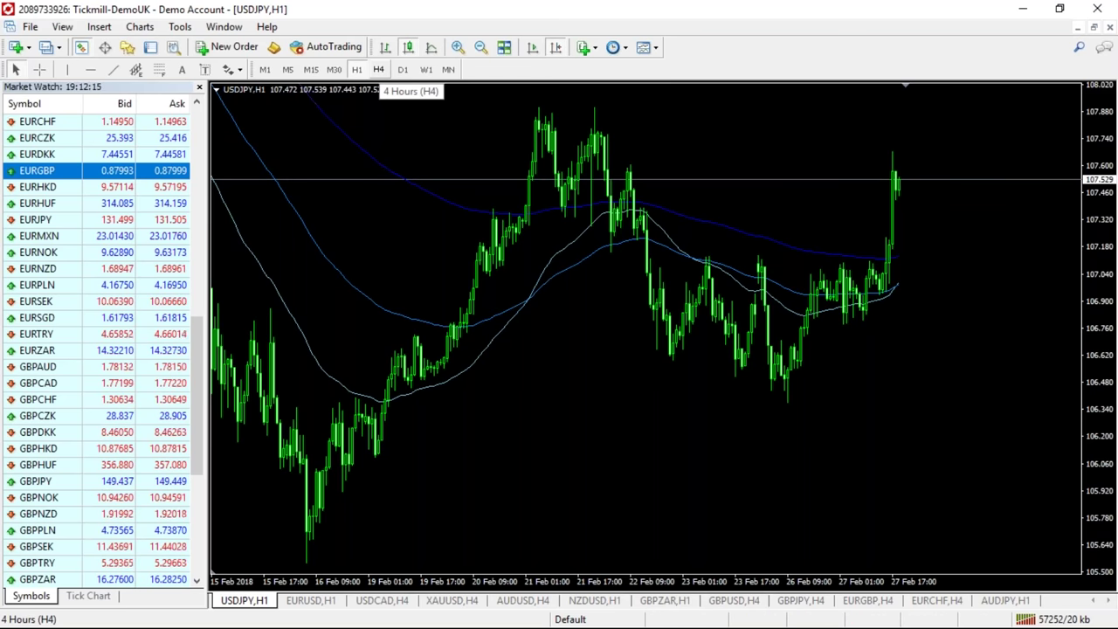
# Put USDJPY on H4 and zoom to the latest bars, 9 Jan to 27 Feb 2018.
pyautogui.click(378, 69)
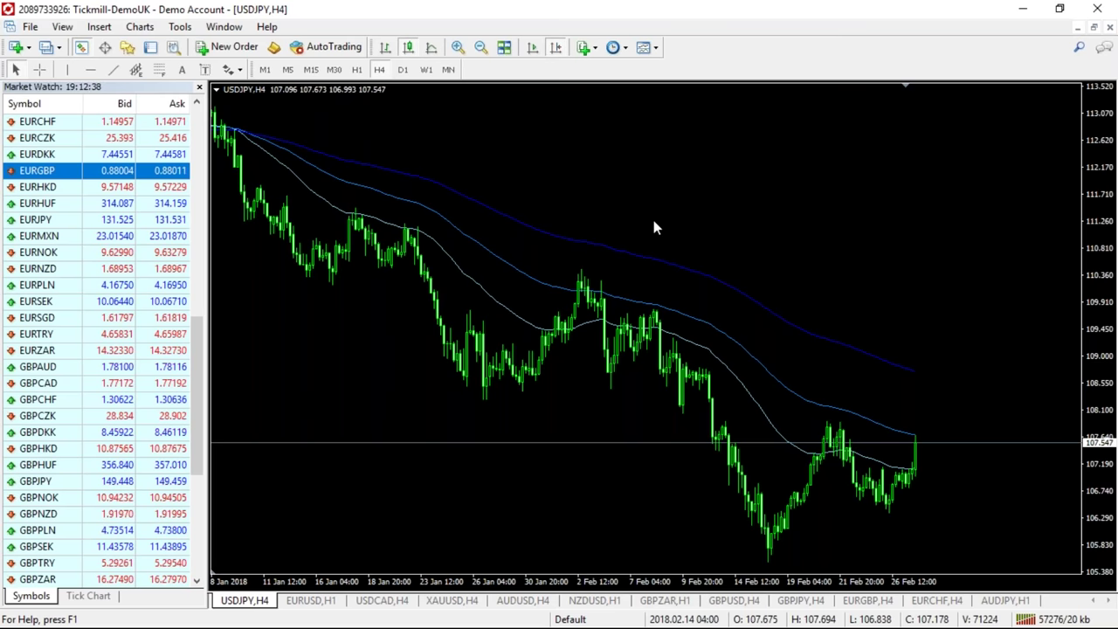
pyautogui.click(480, 50)
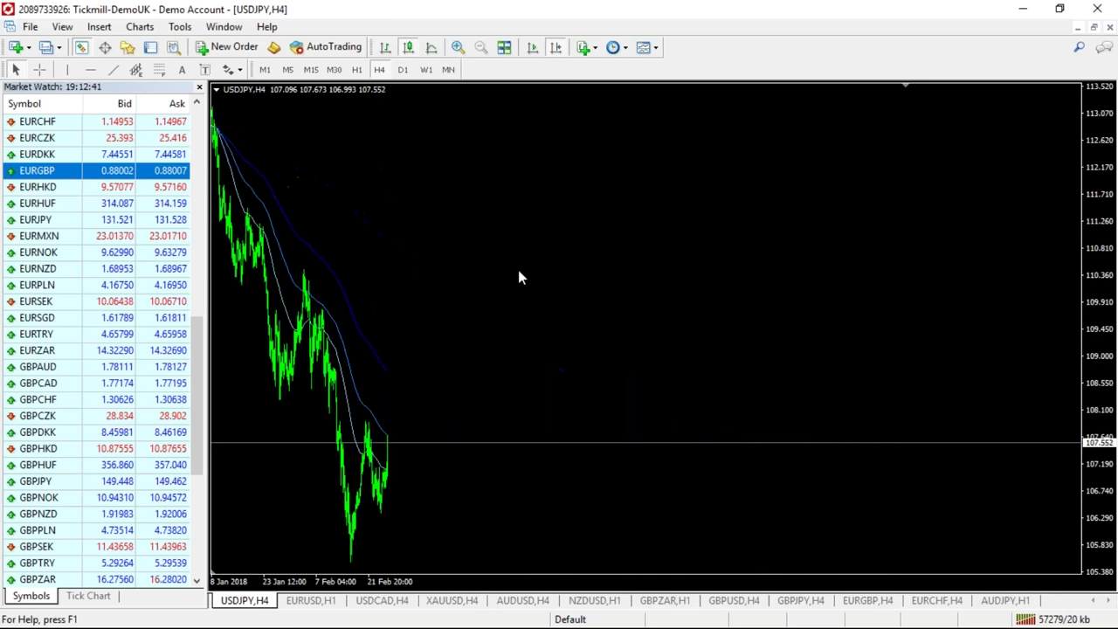
pyautogui.scroll(5, 518, 277)
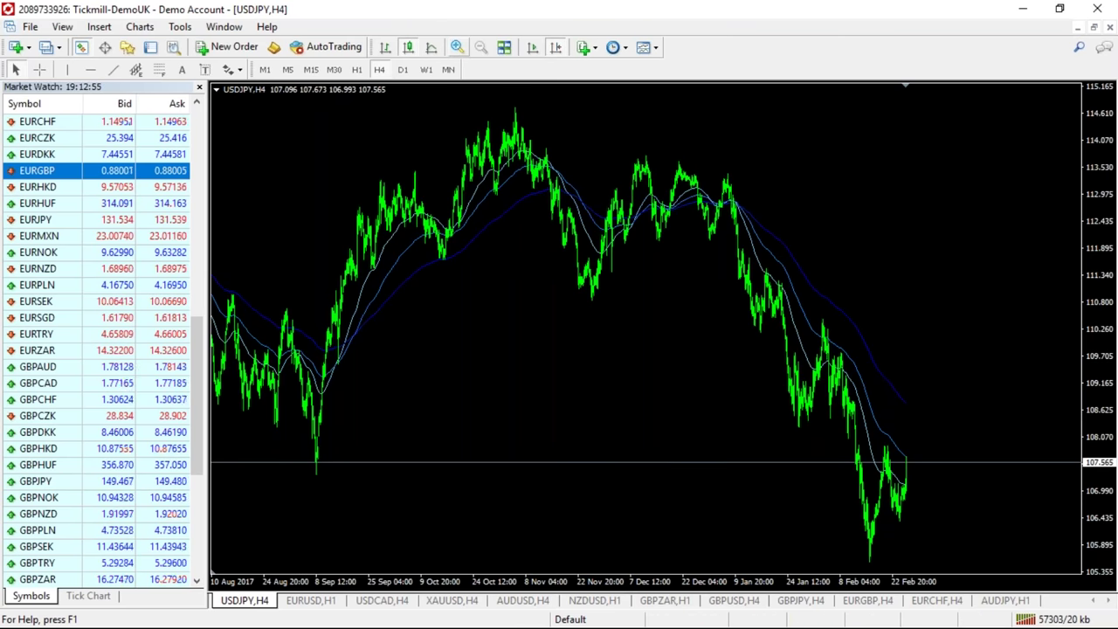
pyautogui.click(457, 47)
pyautogui.click(532, 47)
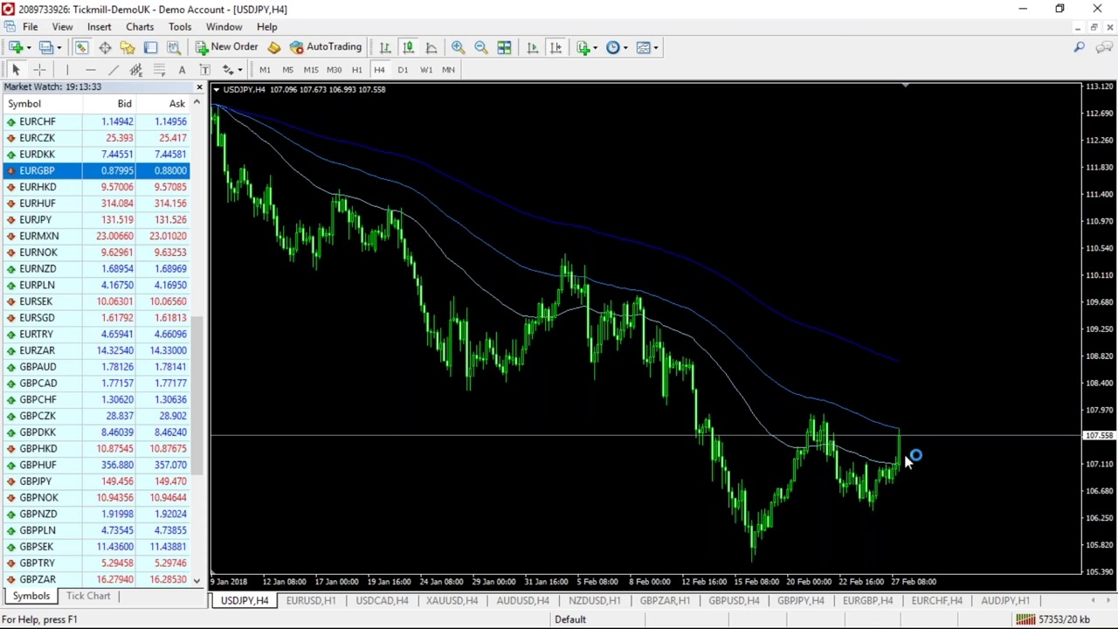
pyautogui.moveTo(899, 428)
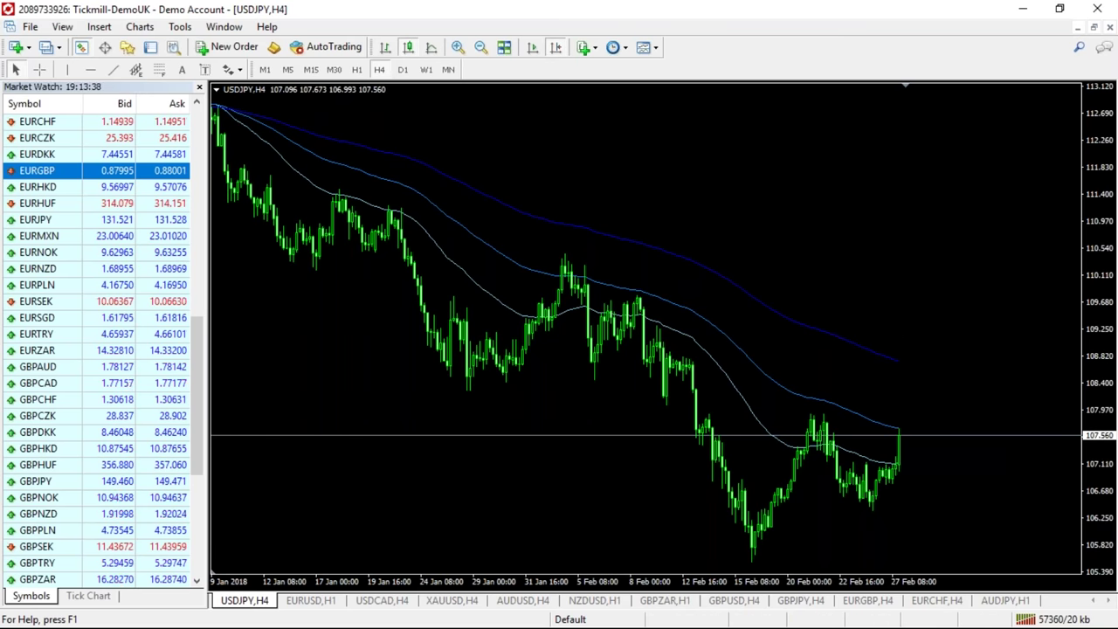
pyautogui.click(355, 70)
pyautogui.click(556, 48)
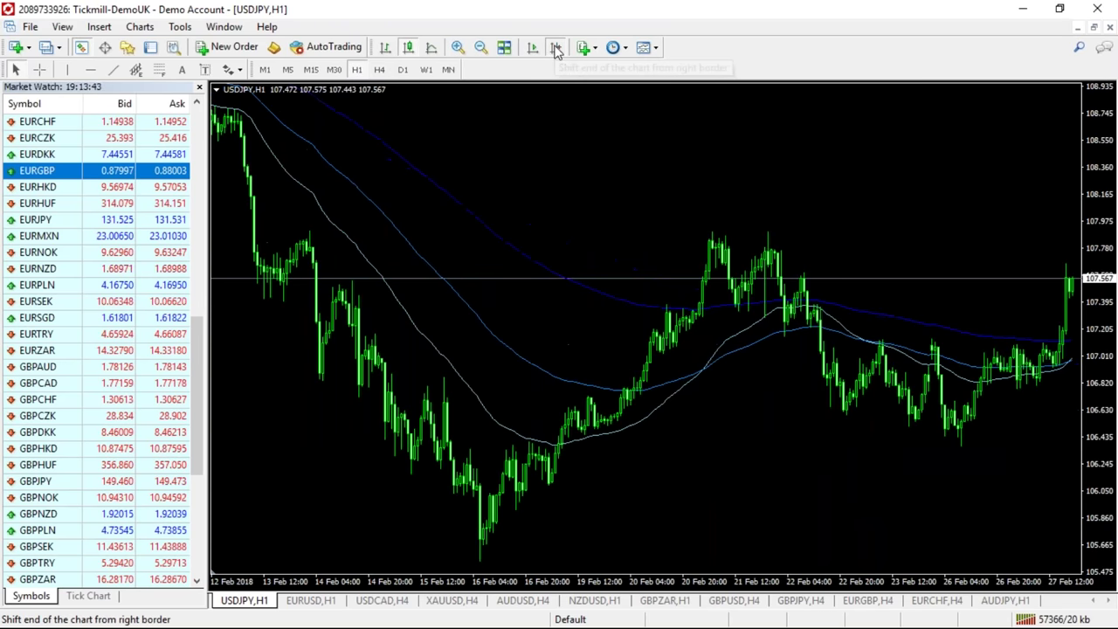
pyautogui.click(555, 48)
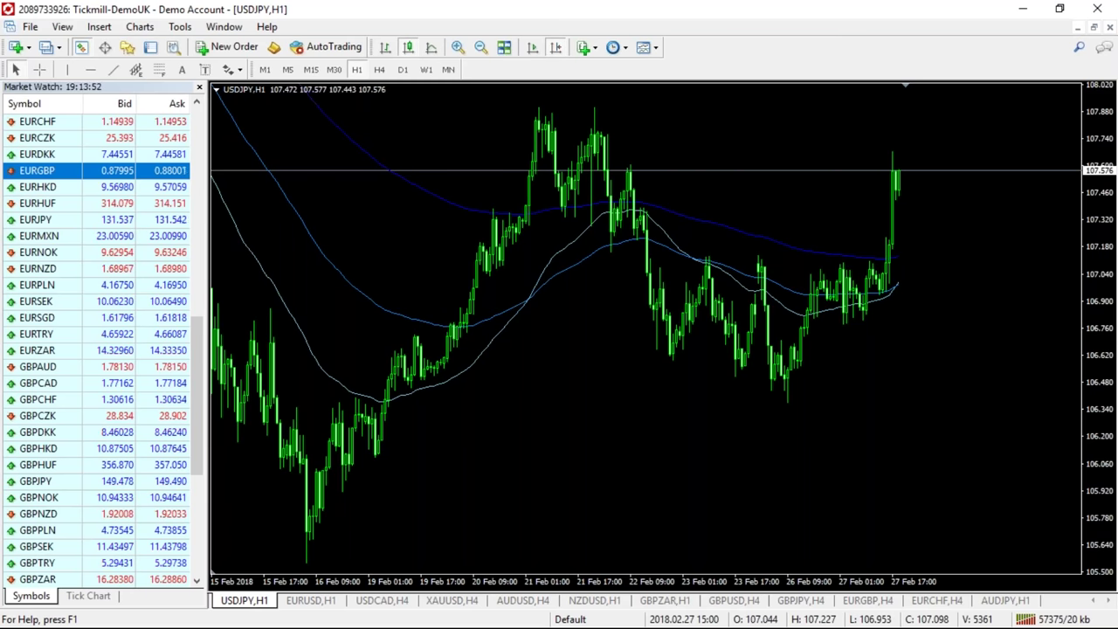
pyautogui.click(379, 70)
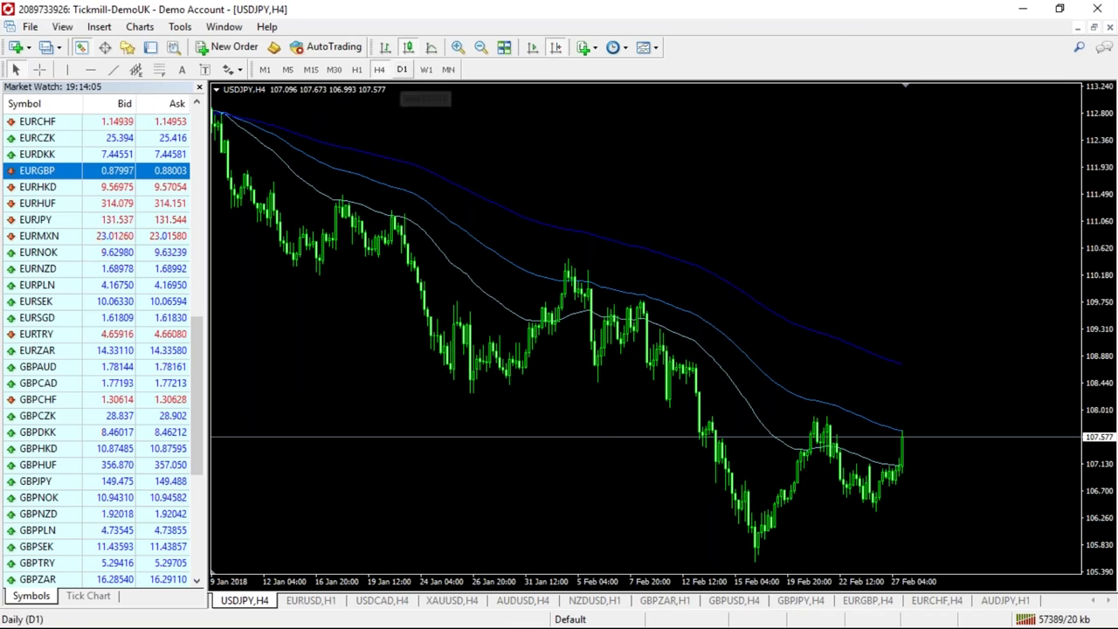
# Compare USDJPY on D1, H1 and H4, finishing on the daily chart from June 2017.
pyautogui.click(403, 69)
pyautogui.moveTo(411, 167)
pyautogui.mouseDown()
pyautogui.moveTo(533, 179)
pyautogui.moveTo(418, 180)
pyautogui.mouseUp()
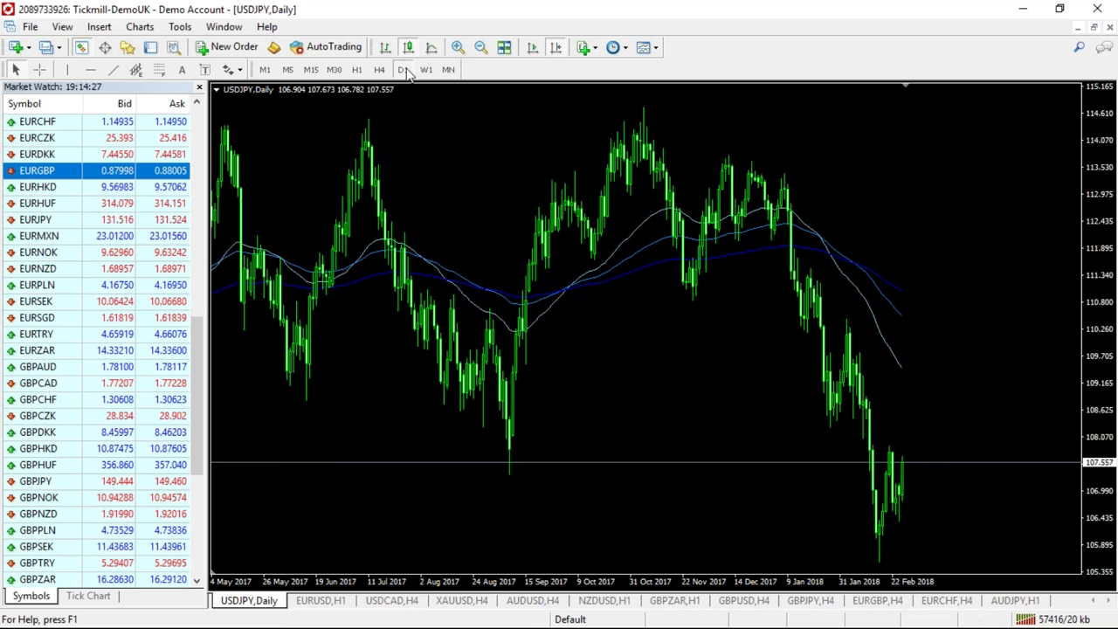
pyautogui.click(361, 72)
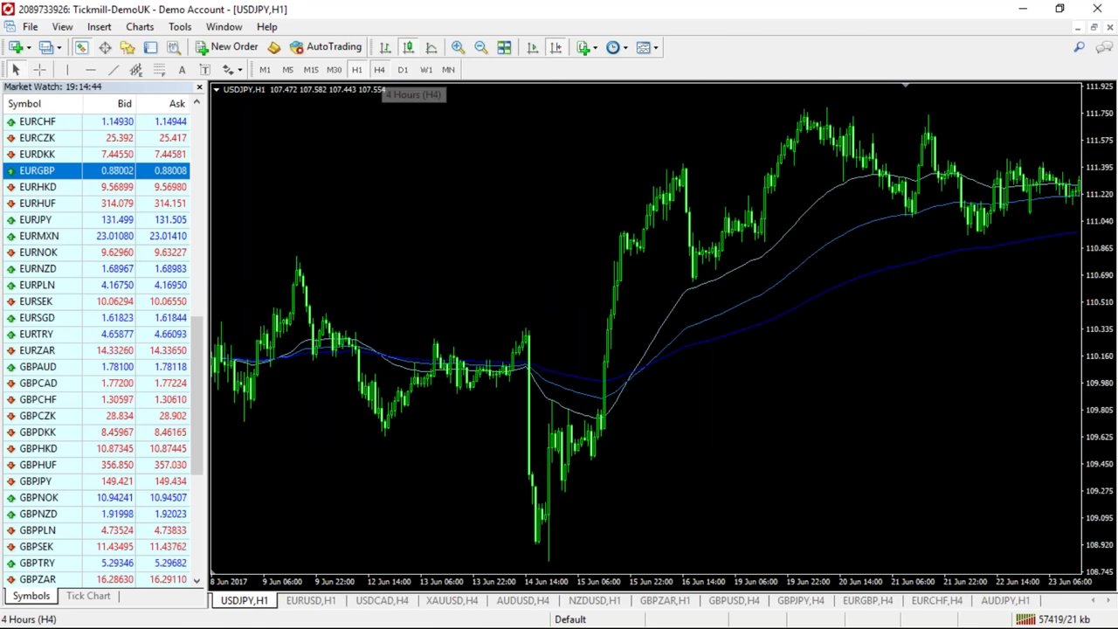
pyautogui.click(379, 70)
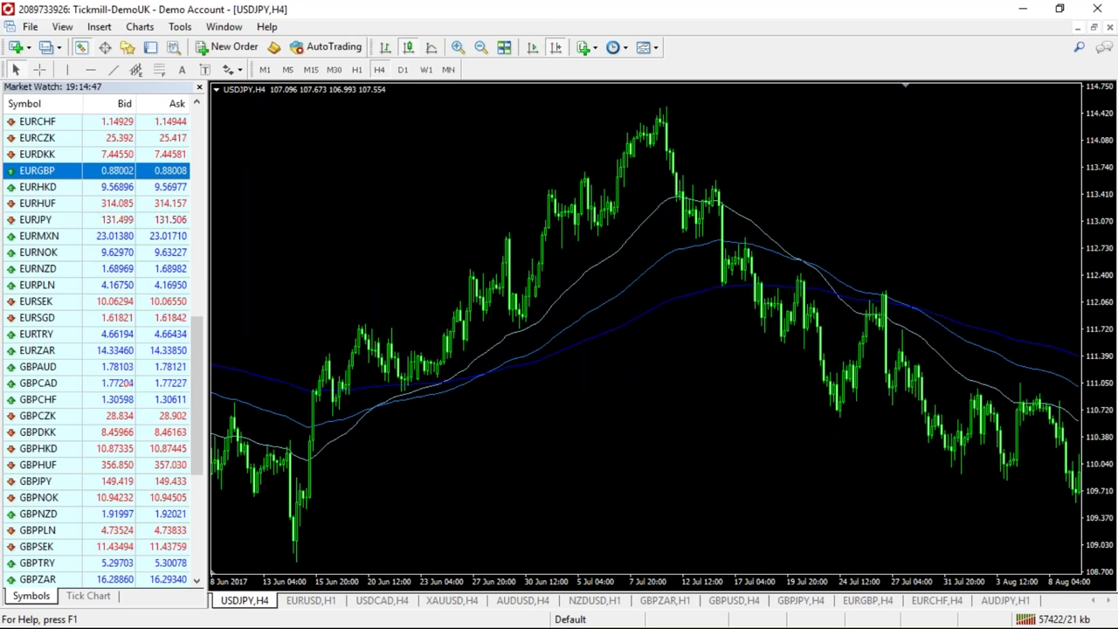
pyautogui.click(403, 70)
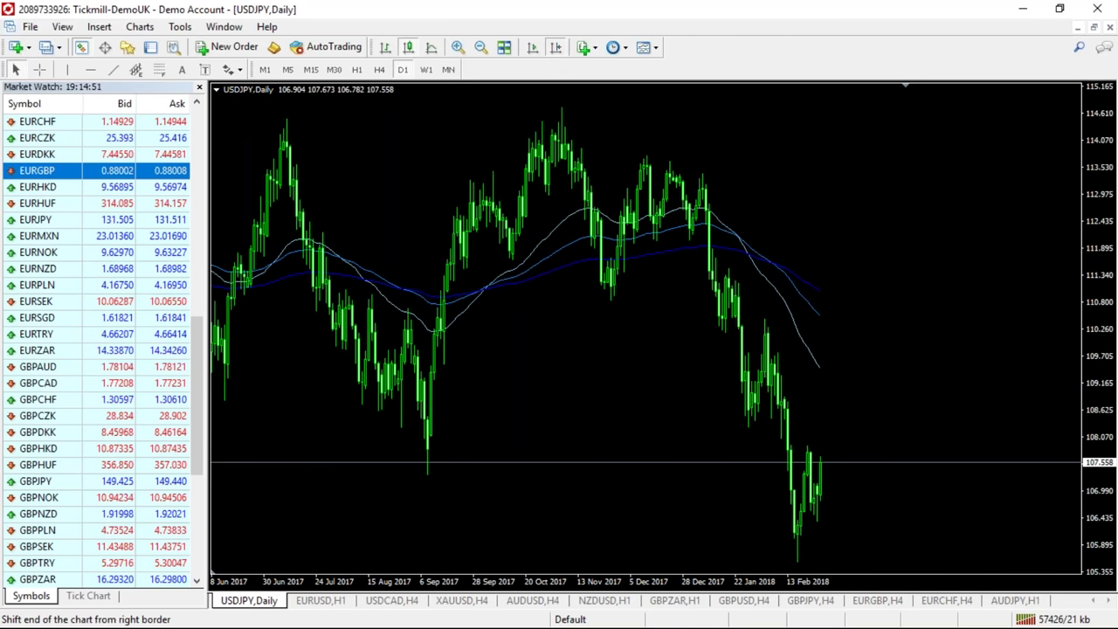
pyautogui.click(408, 47)
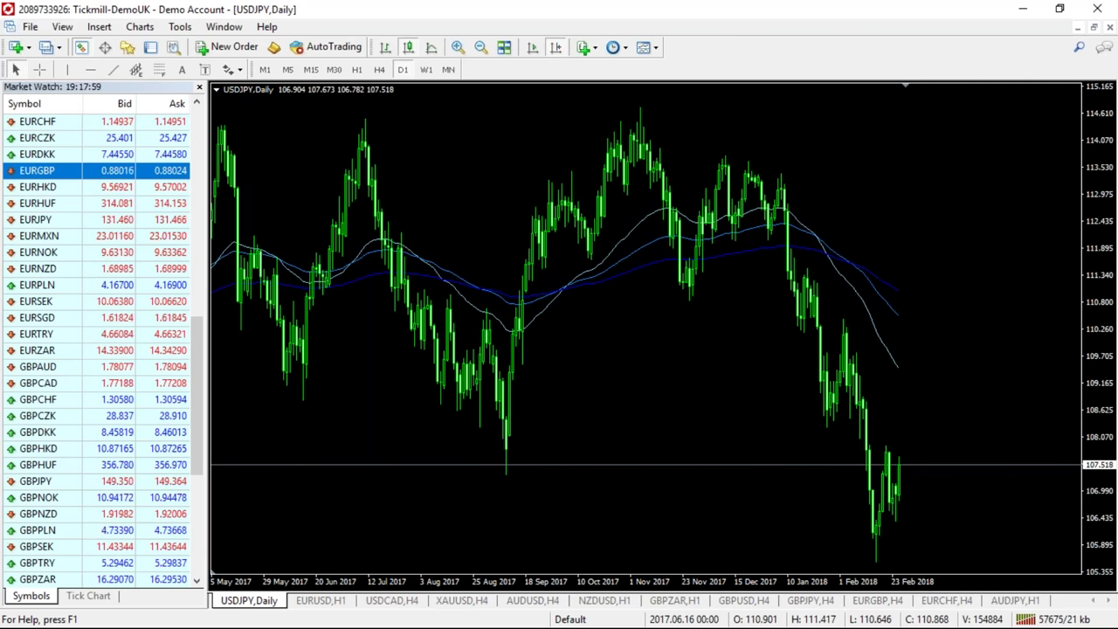
pyautogui.moveTo(328, 441); pyautogui.dragTo(833, 455)
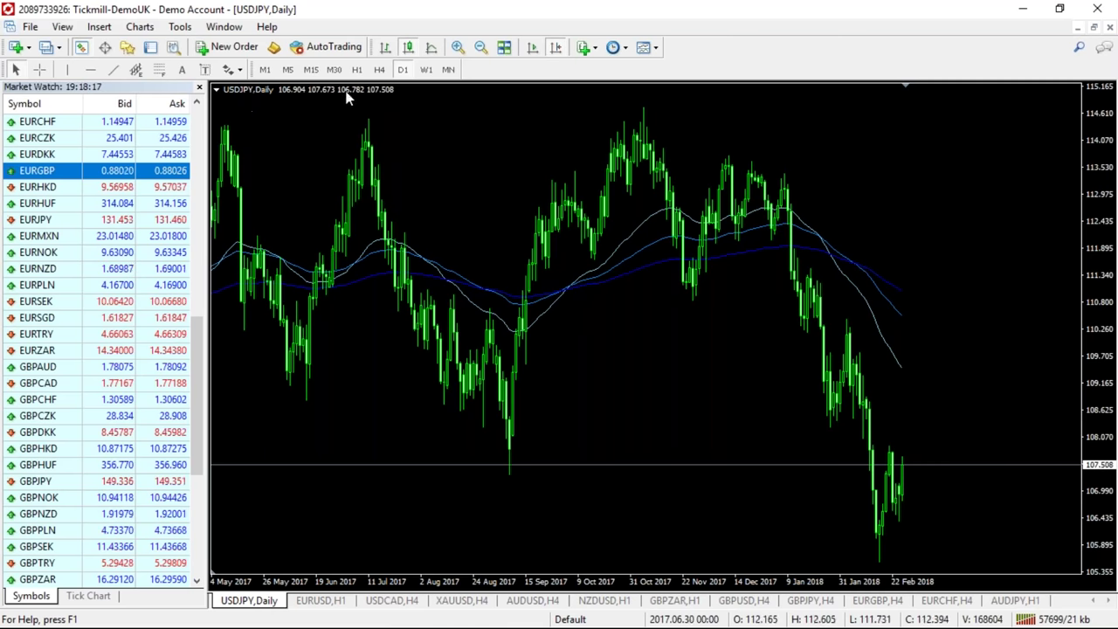
pyautogui.click(39, 69)
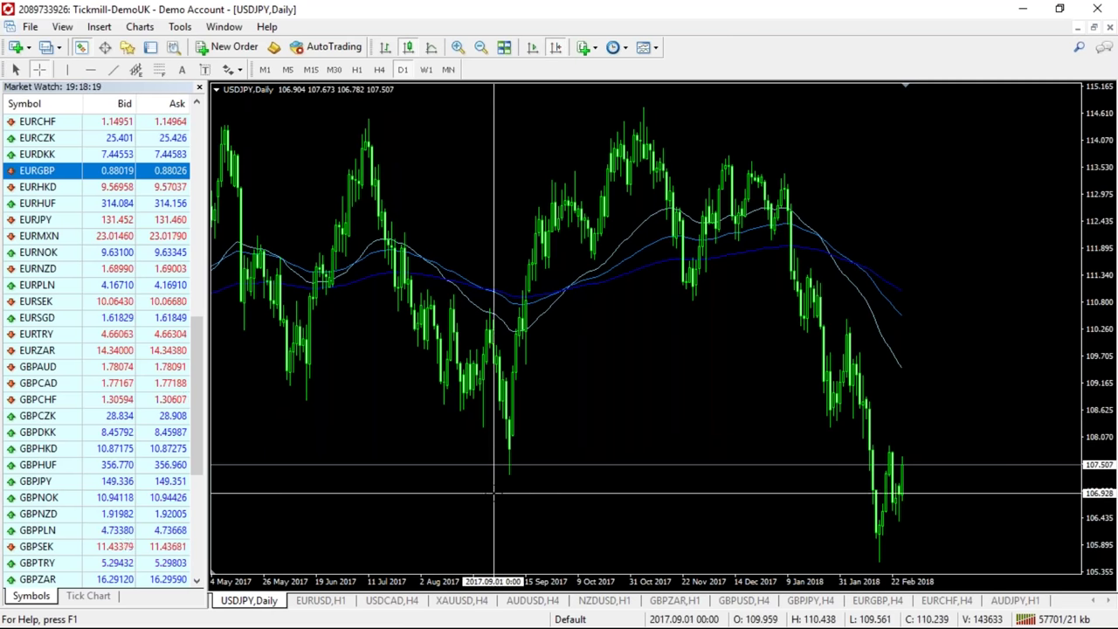
pyautogui.moveTo(511, 473); pyautogui.dragTo(643, 111)
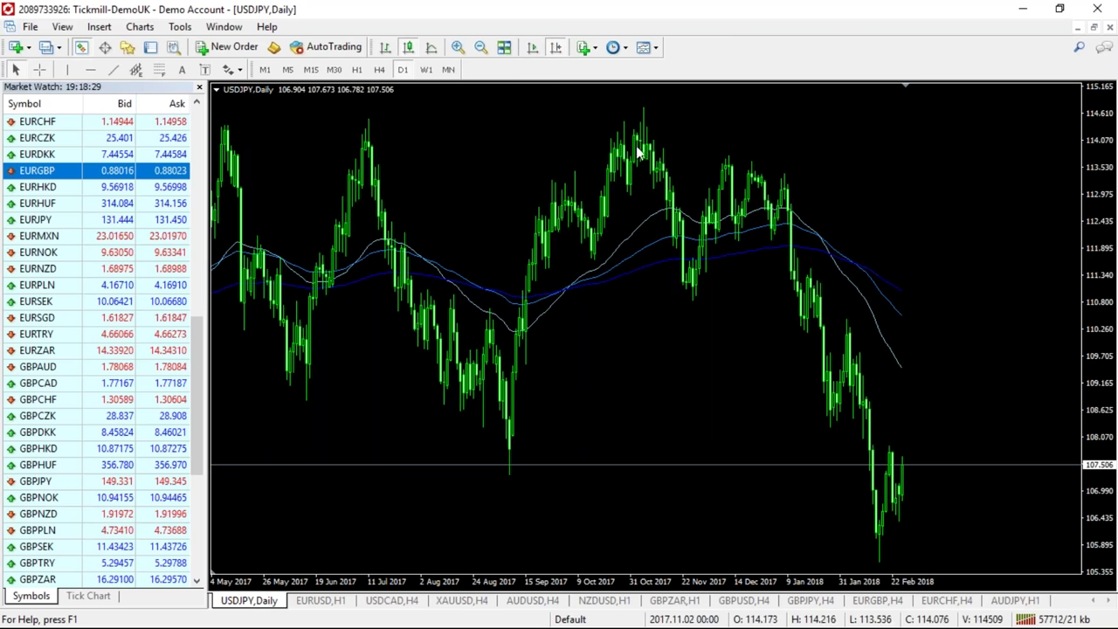
pyautogui.moveTo(641, 143)
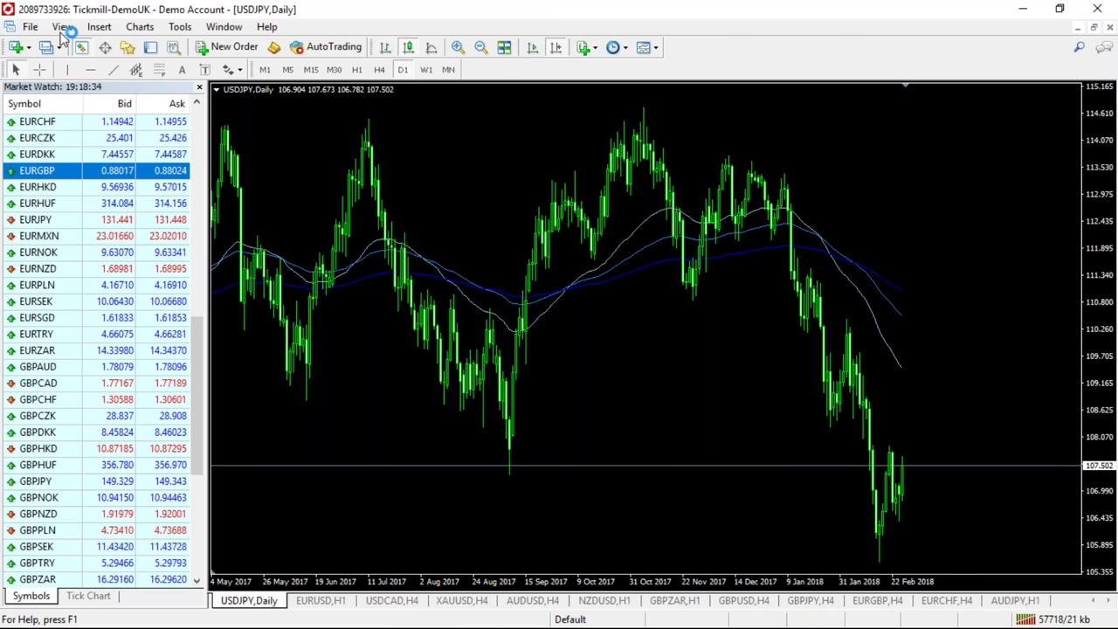
pyautogui.click(39, 69)
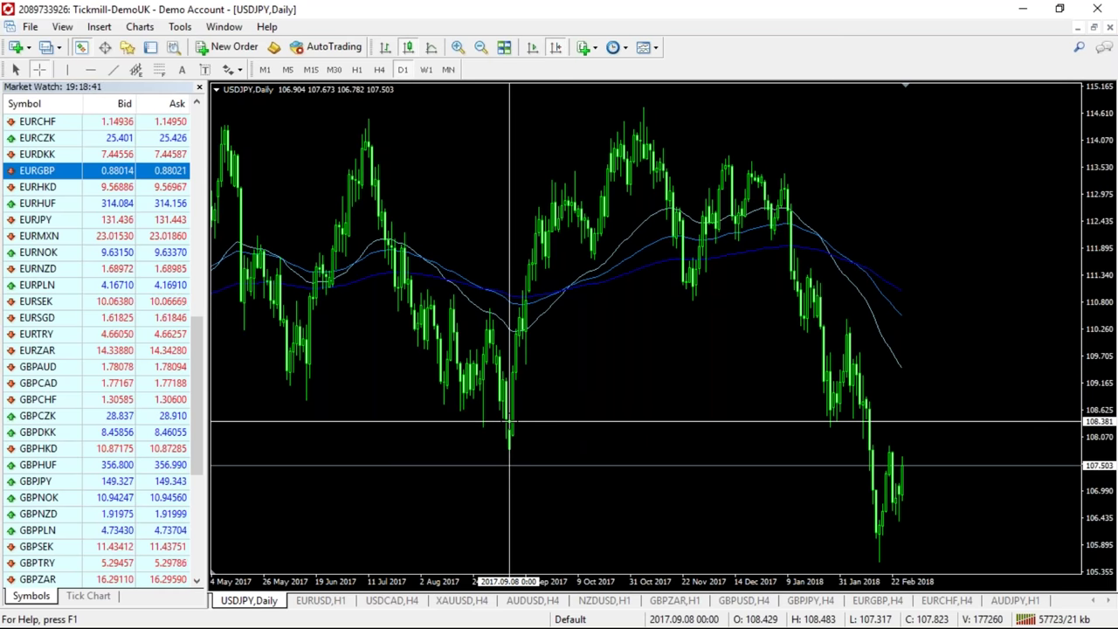
pyautogui.click(377, 361)
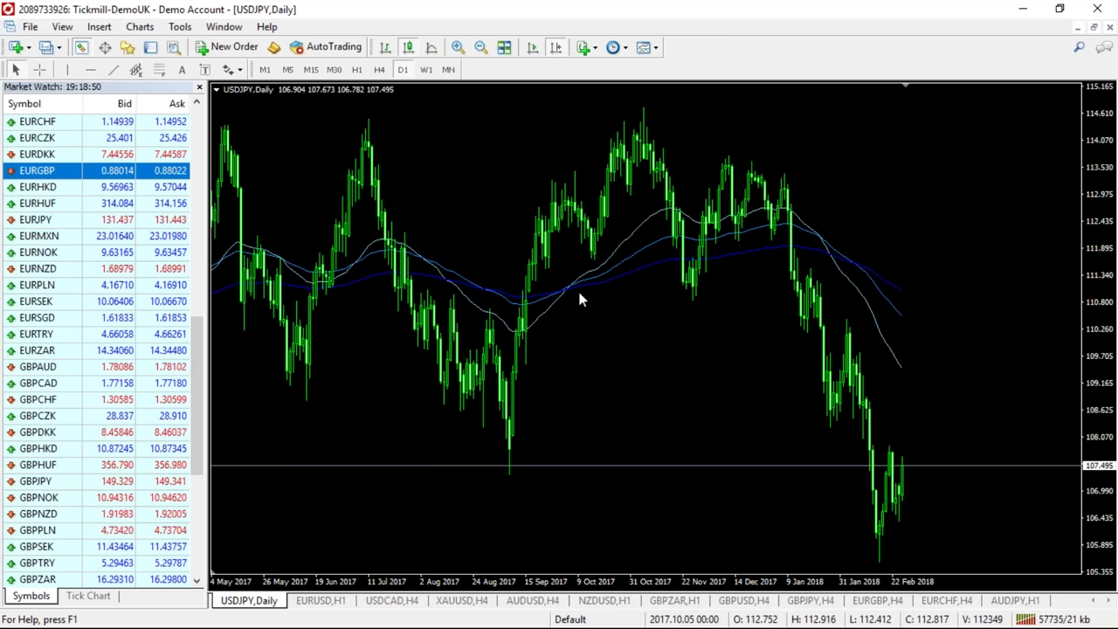
pyautogui.moveTo(581, 294)
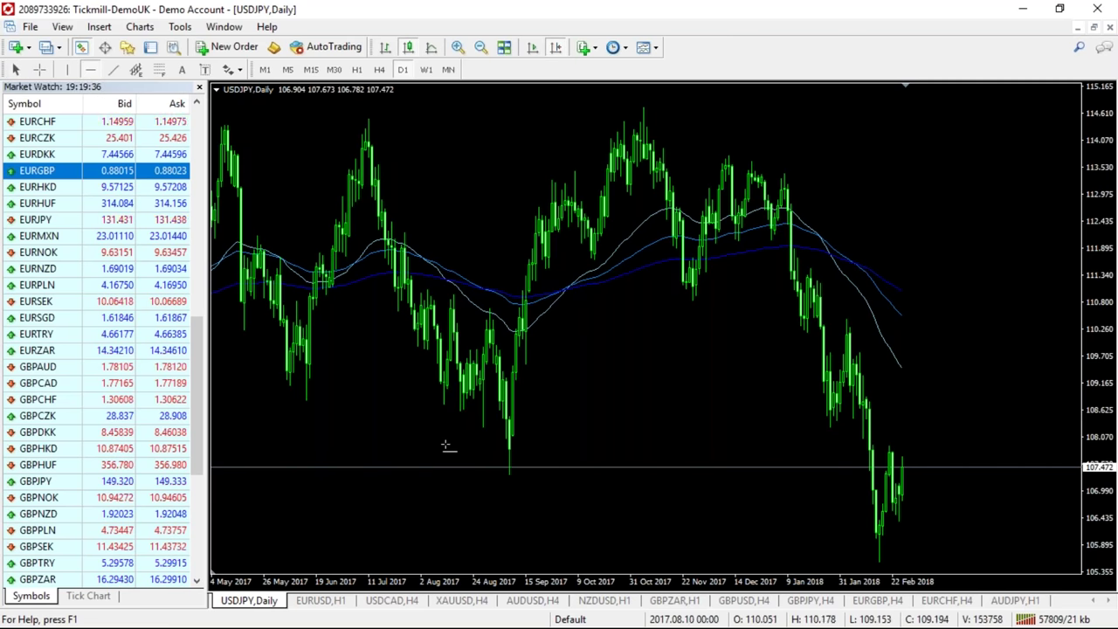
# Draw red horizontal levels at the August 2017 low near 107.8 and below price near 107.3.
pyautogui.click(517, 449)
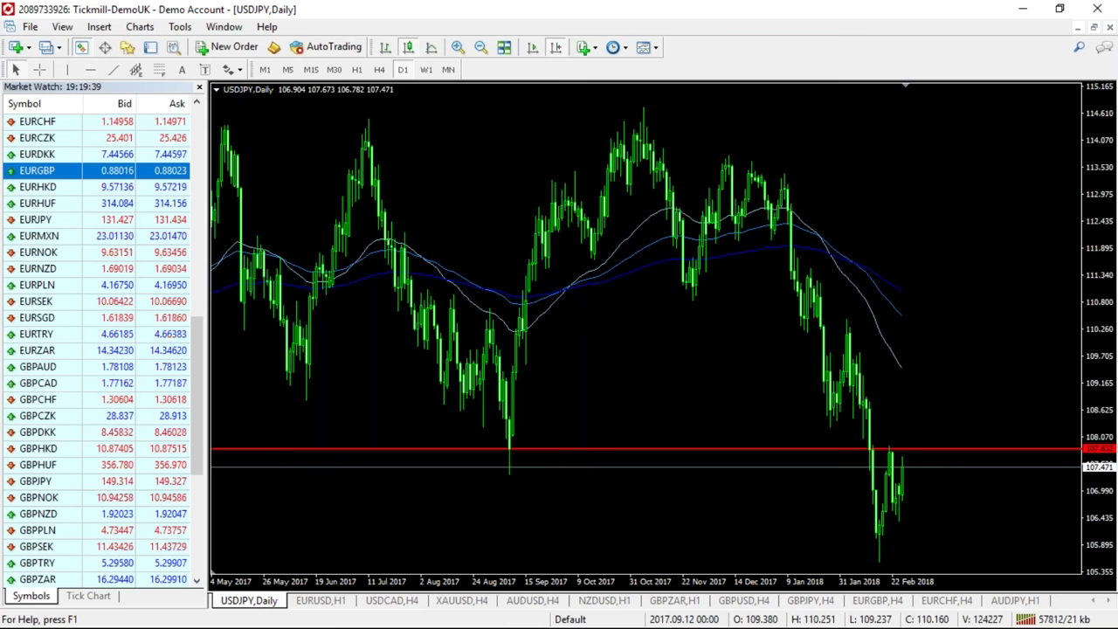
pyautogui.doubleClick(539, 449)
pyautogui.moveTo(536, 448); pyautogui.dragTo(535, 450)
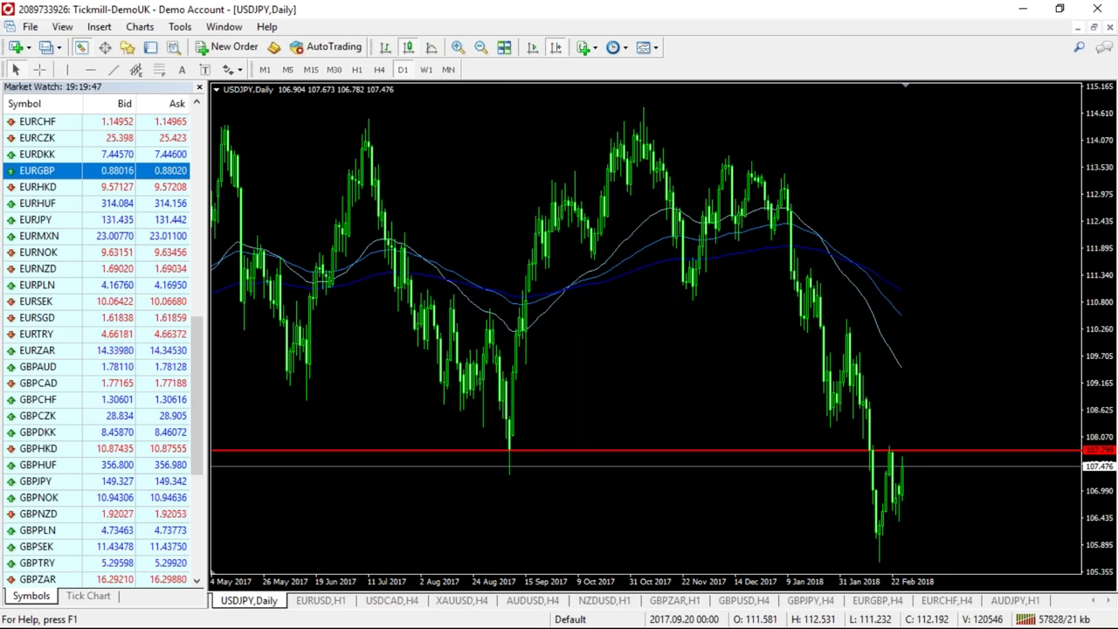
pyautogui.click(89, 69)
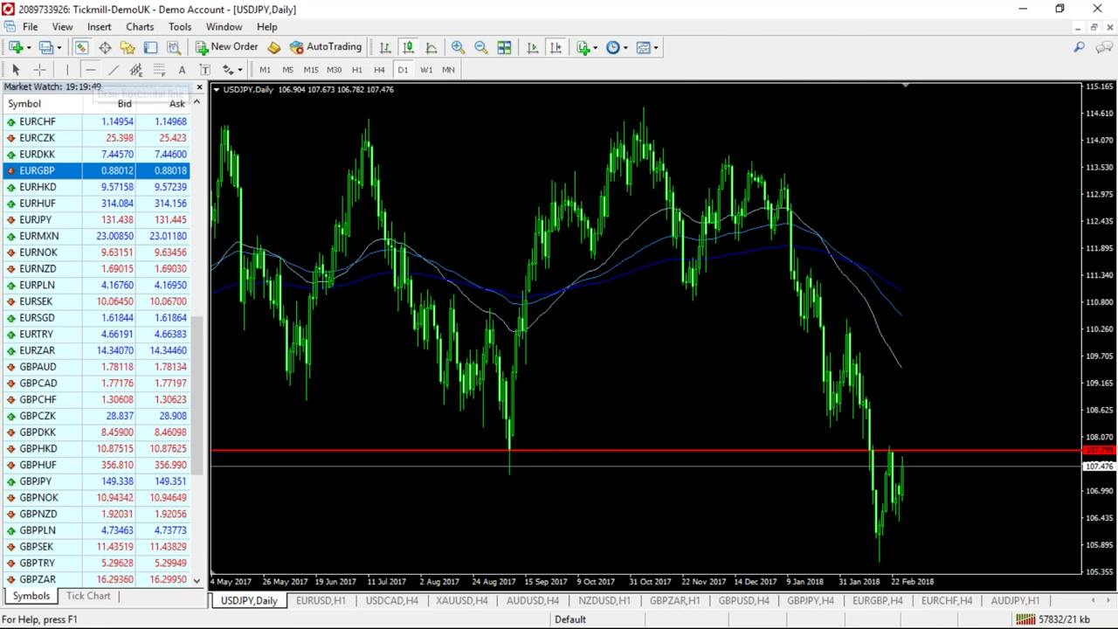
pyautogui.click(513, 475)
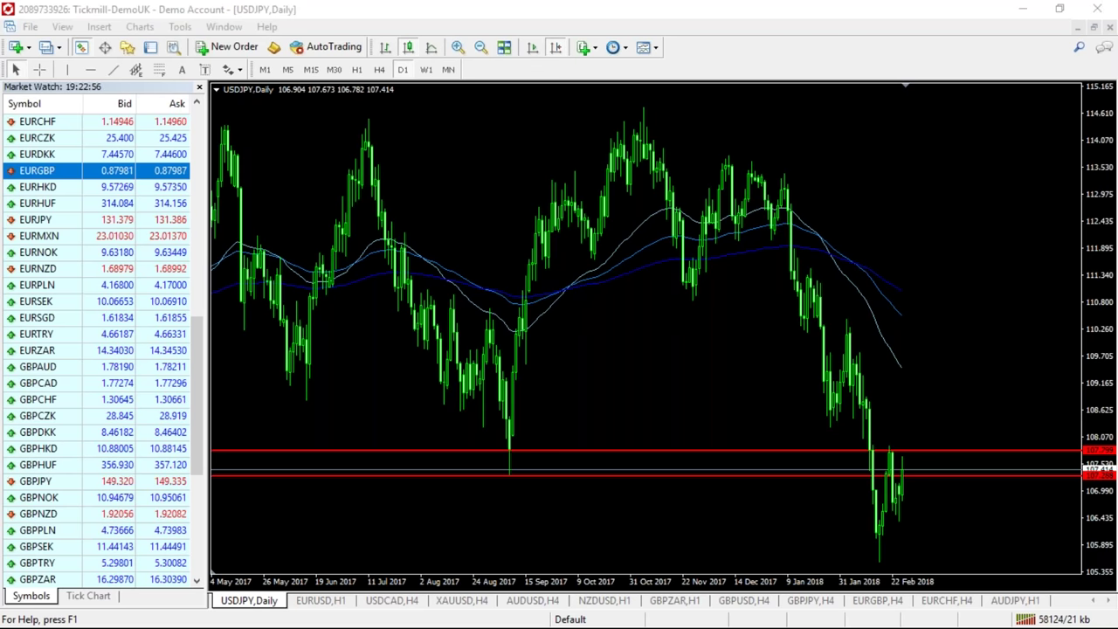
pyautogui.click(468, 251)
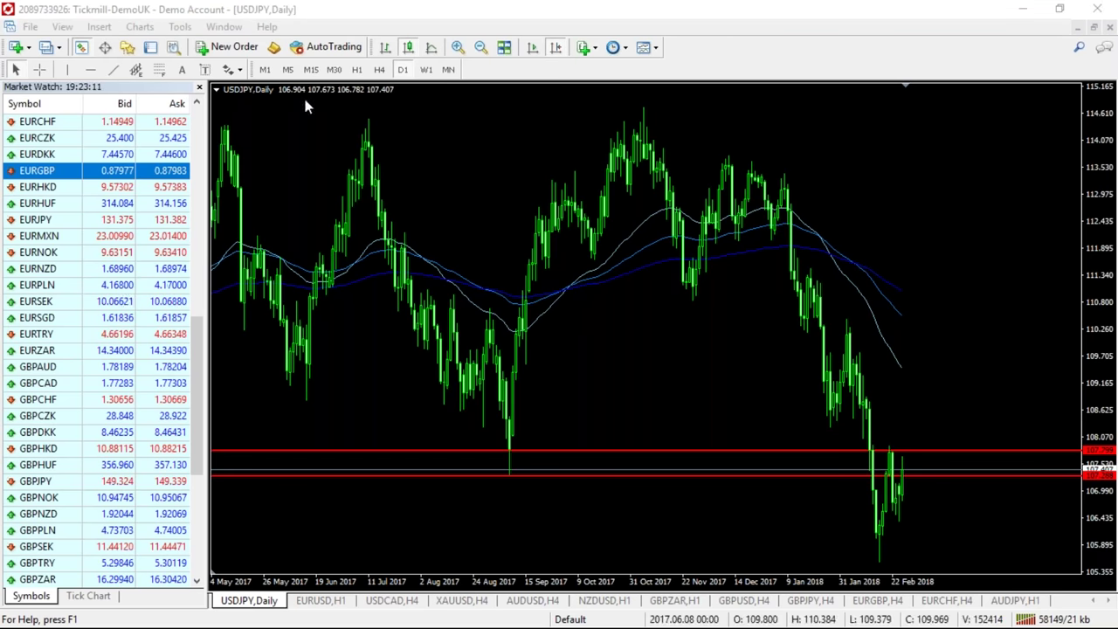
# Put USDJPY on M15 and jump to the latest bars with a right-edge margin.
pyautogui.click(311, 70)
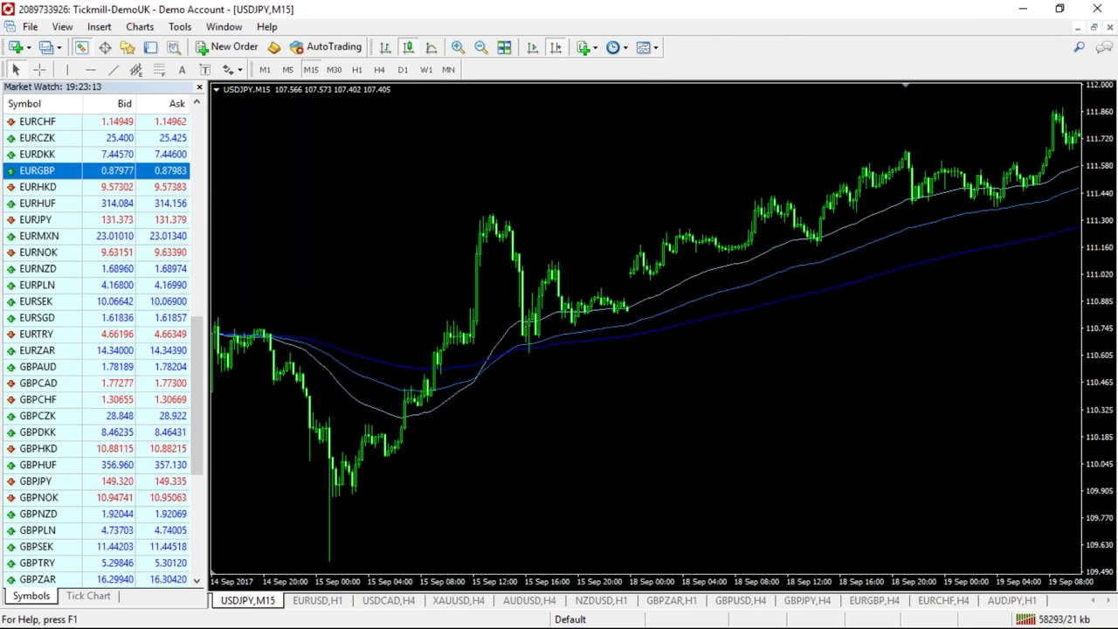
pyautogui.click(558, 49)
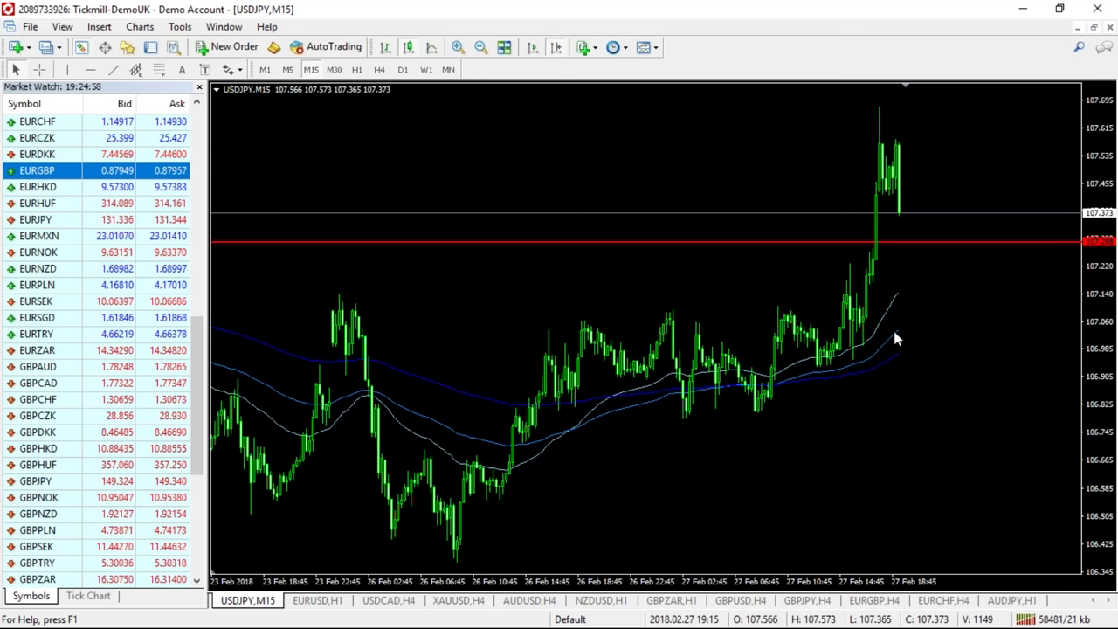
# Change the USDJPY chart timeframe from M15 to M30.
pyautogui.click(334, 70)
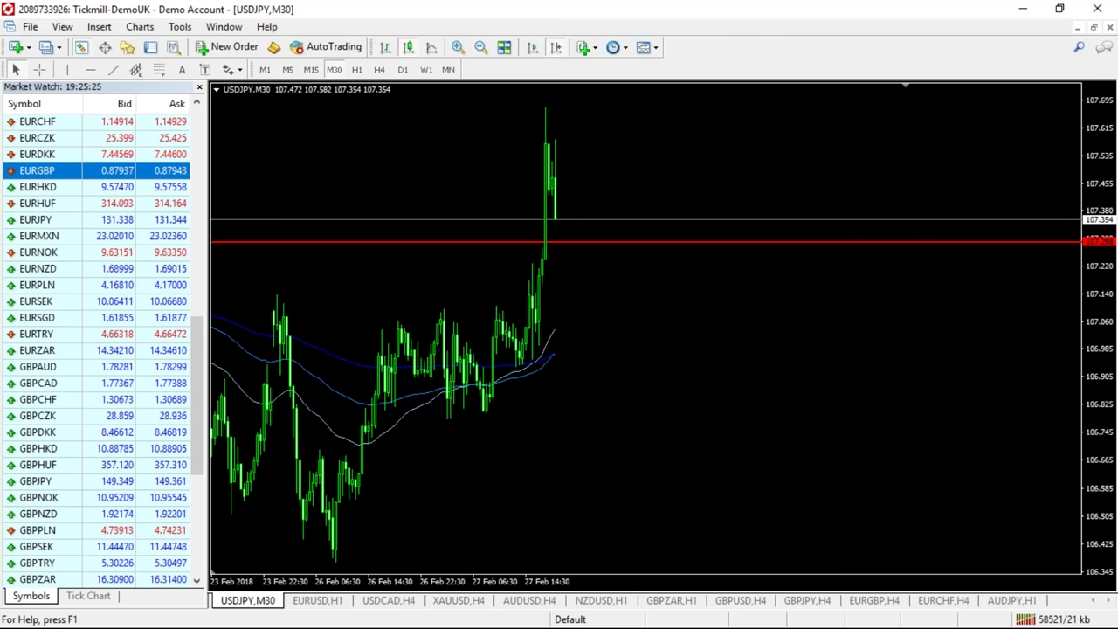
# Review older USDJPY M30 bars near the resistance line, then bring up the EURUSD H1 chart.
pyautogui.moveTo(561, 432); pyautogui.dragTo(601, 414)
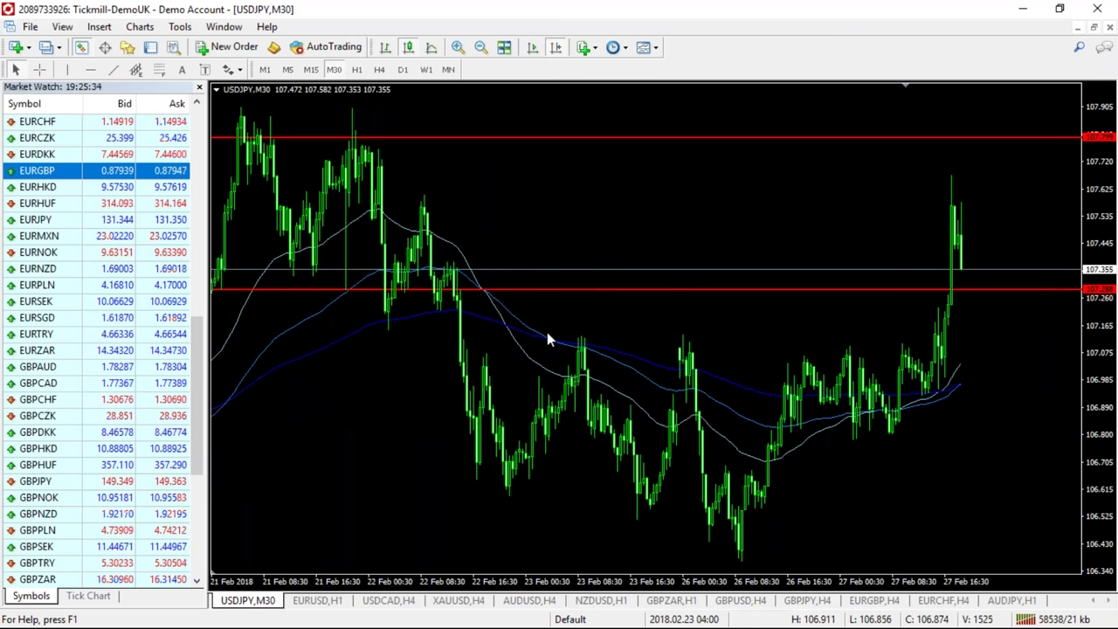
pyautogui.moveTo(586, 354)
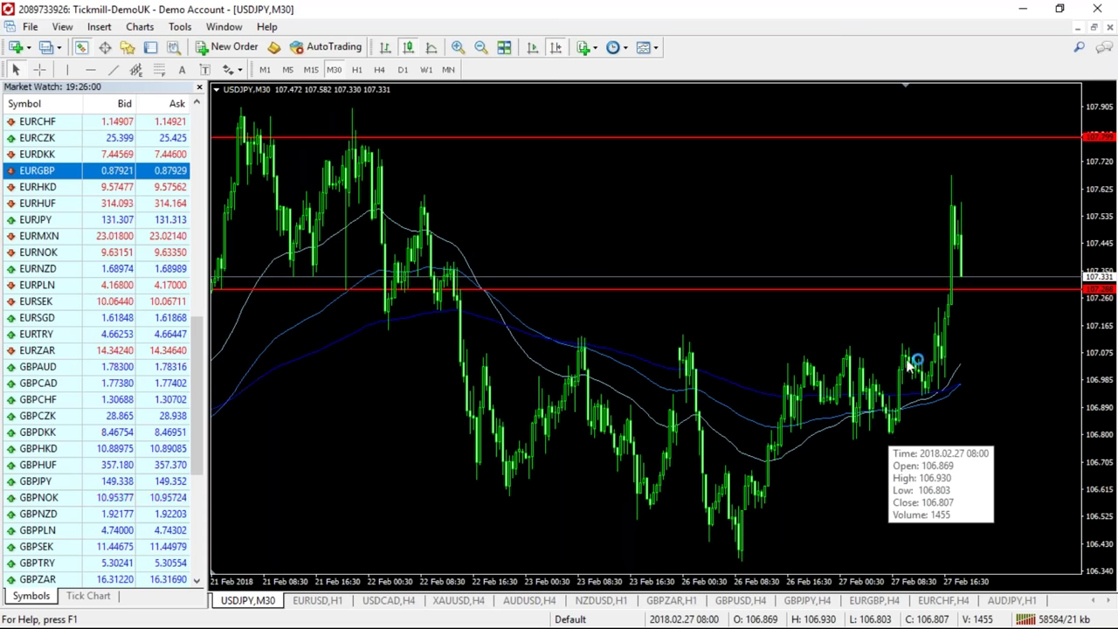
pyautogui.moveTo(934, 393)
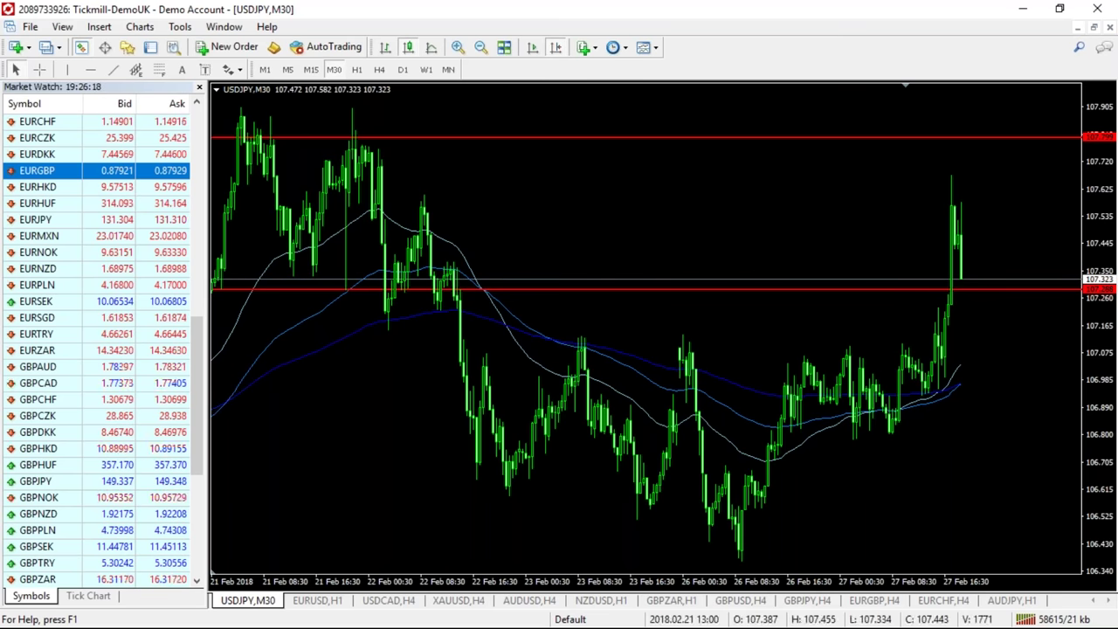
pyautogui.click(318, 600)
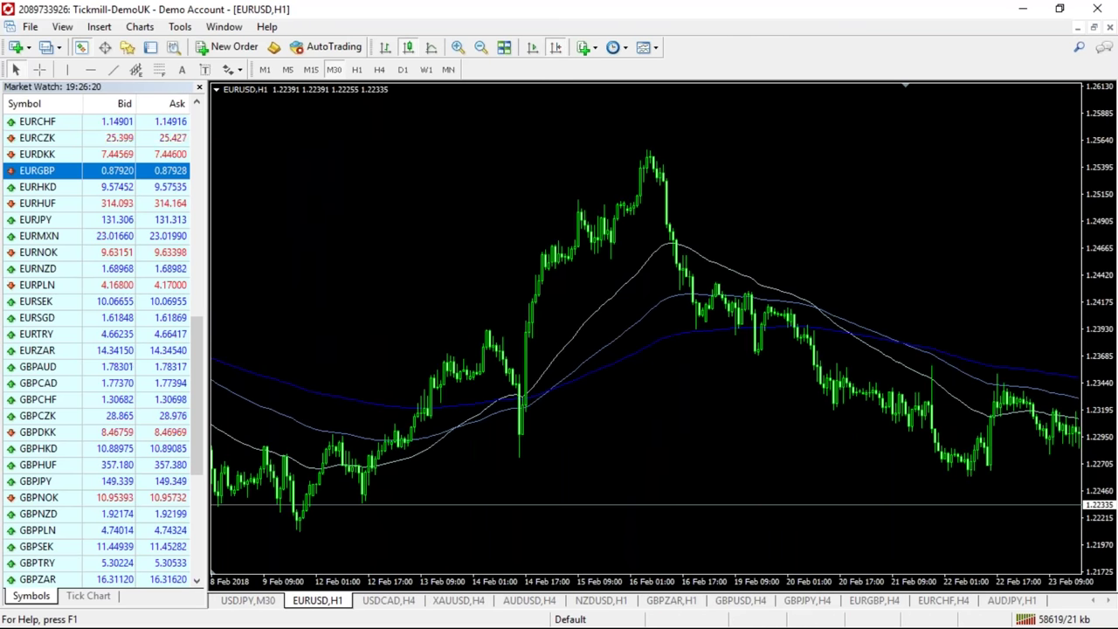
# Shift the chart to the latest bars and bring up USDCAD on the 4-hour chart.
pyautogui.click(556, 47)
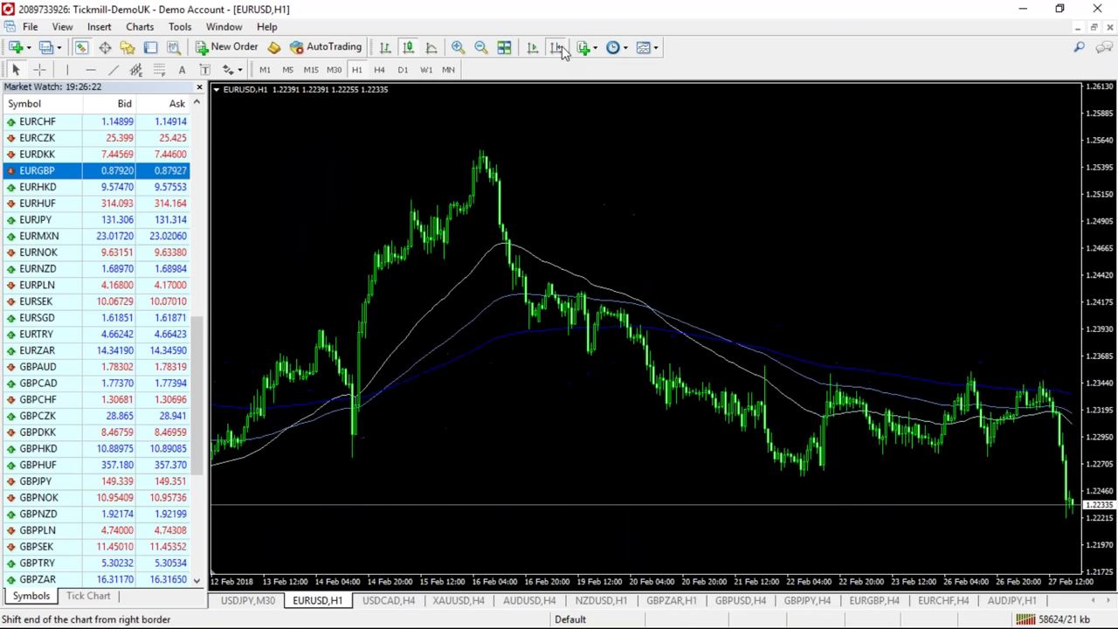
pyautogui.click(557, 47)
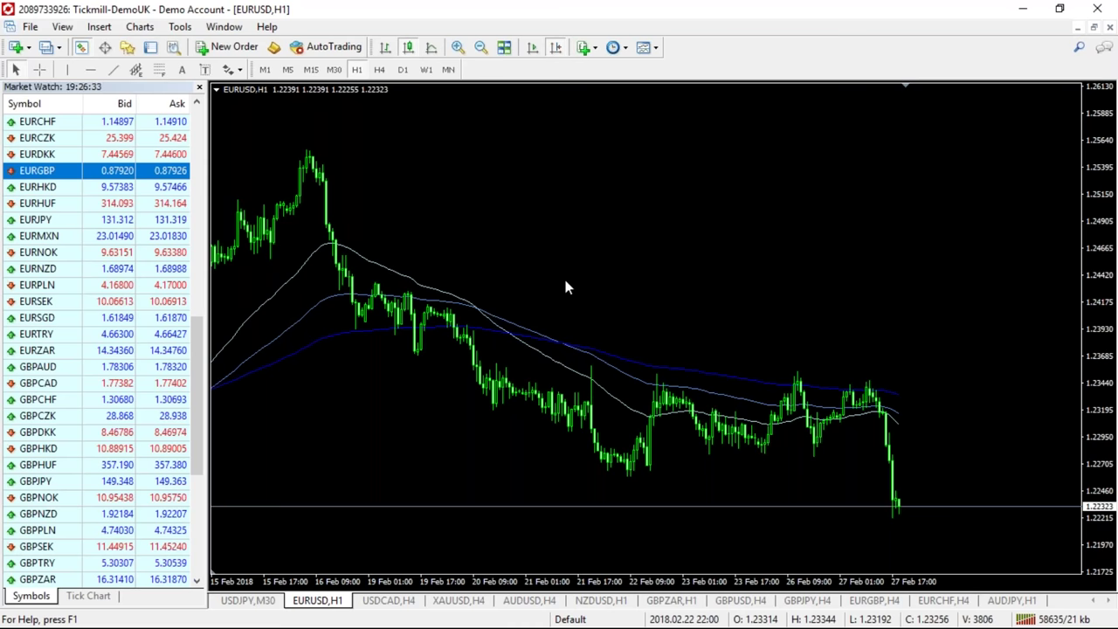
pyautogui.click(395, 602)
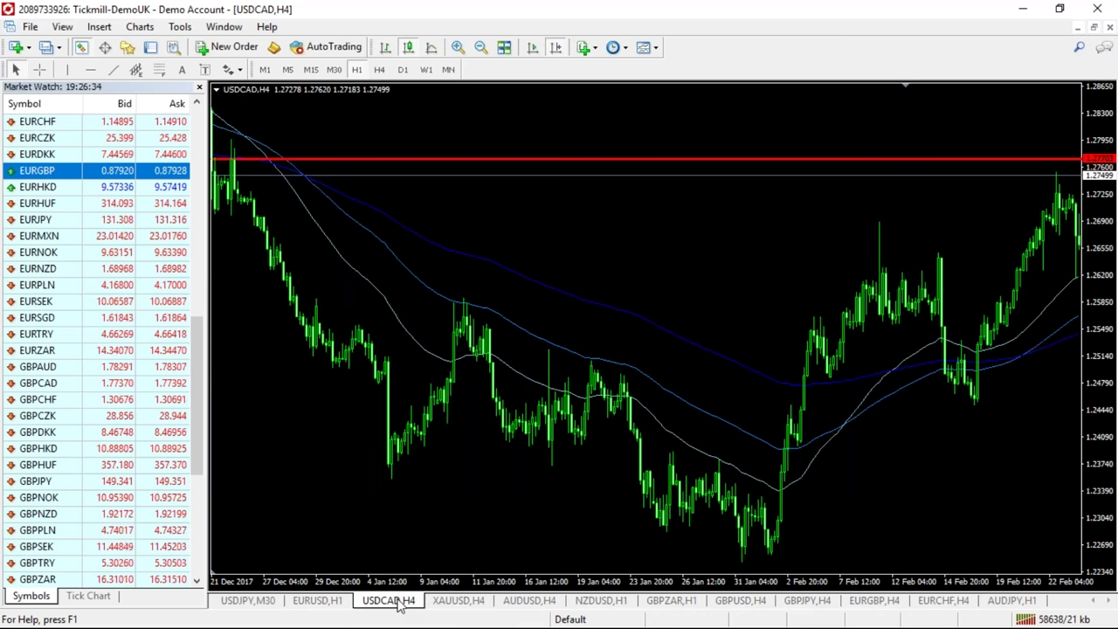
pyautogui.click(555, 49)
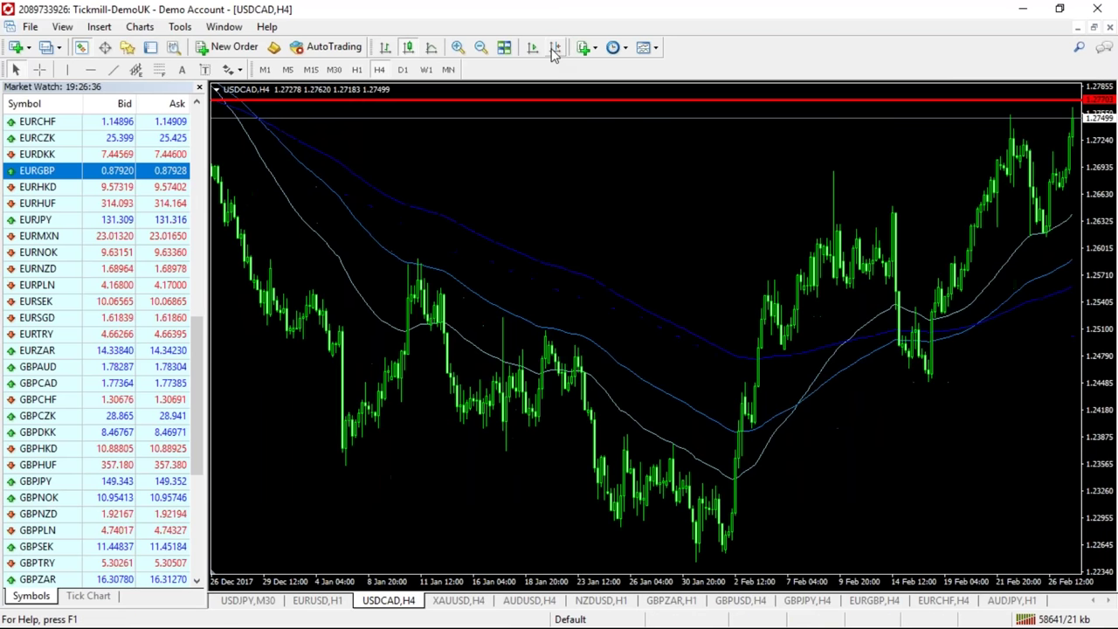
# Review USDCAD on H1 and D1, then show the AUDUSD H4 chart with its blue zone near 0.780.
pyautogui.click(357, 70)
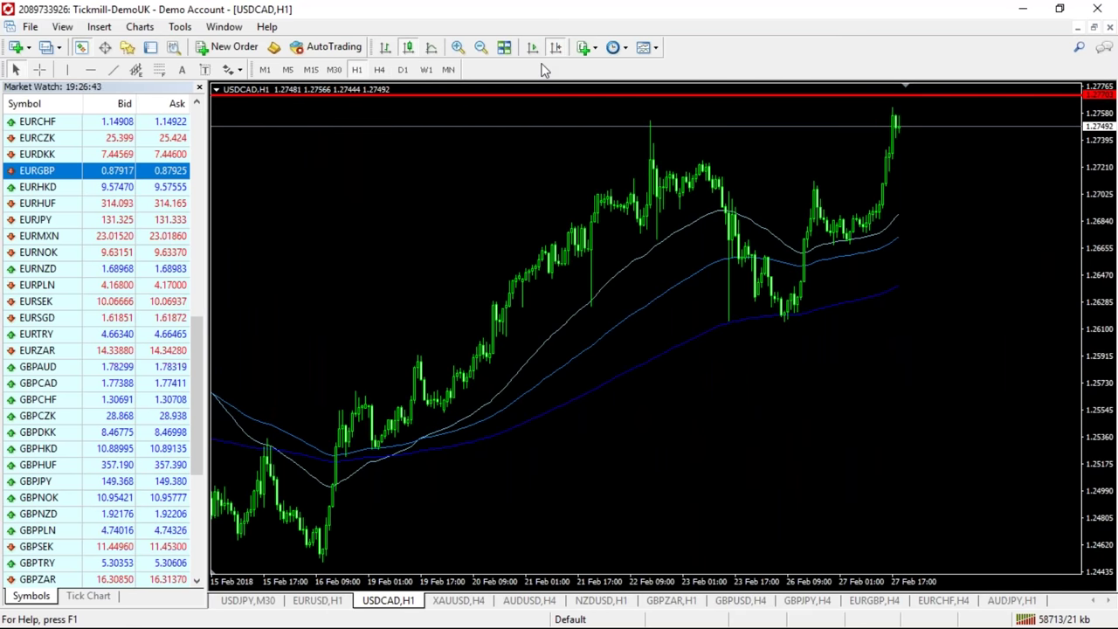
pyautogui.click(403, 70)
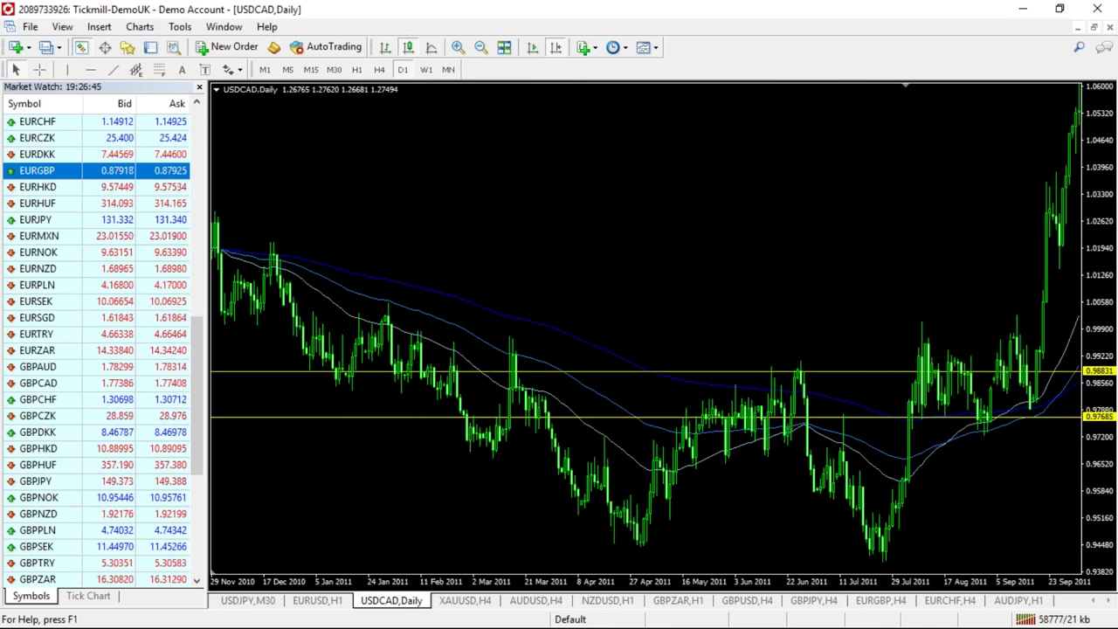
pyautogui.click(556, 48)
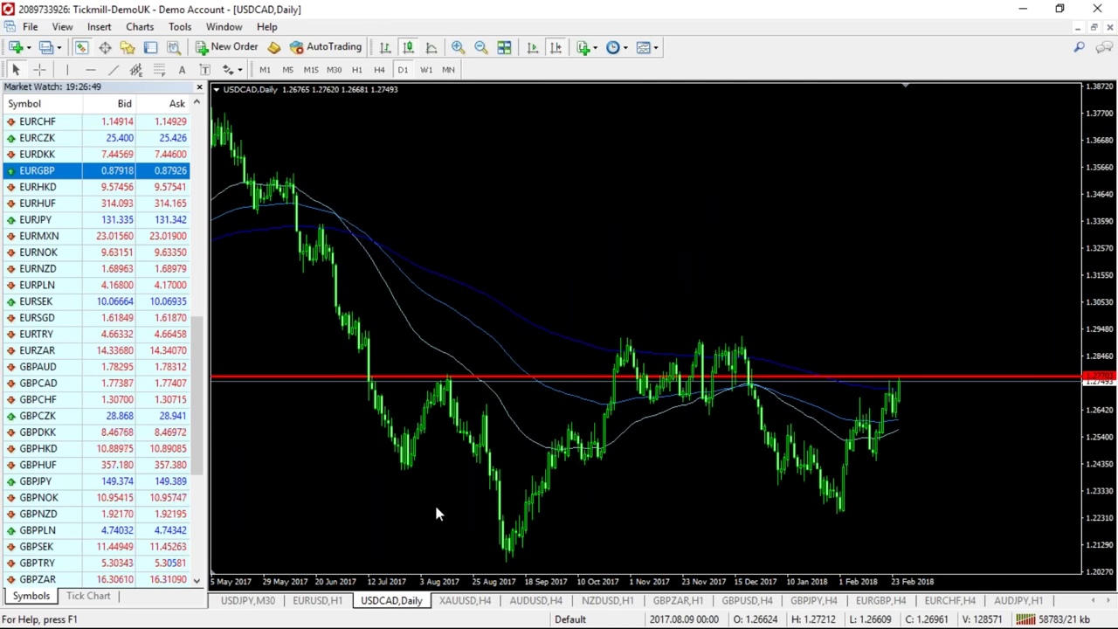
pyautogui.click(535, 601)
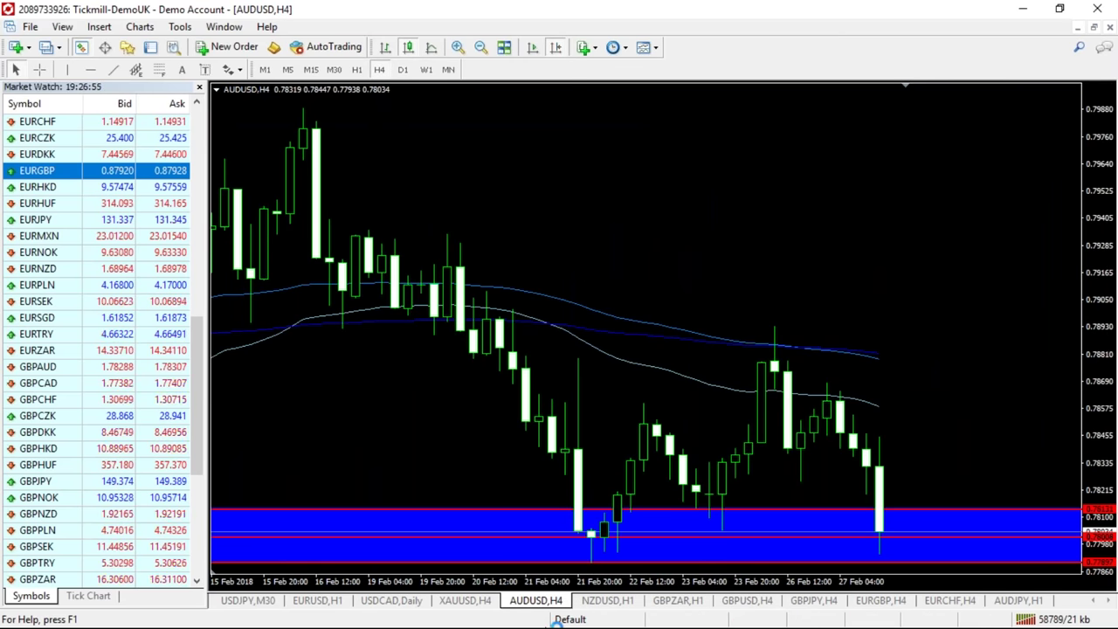
# Switch to the NZDUSD H1 chart, where price has reached the blue zone near 0.724.
pyautogui.click(603, 603)
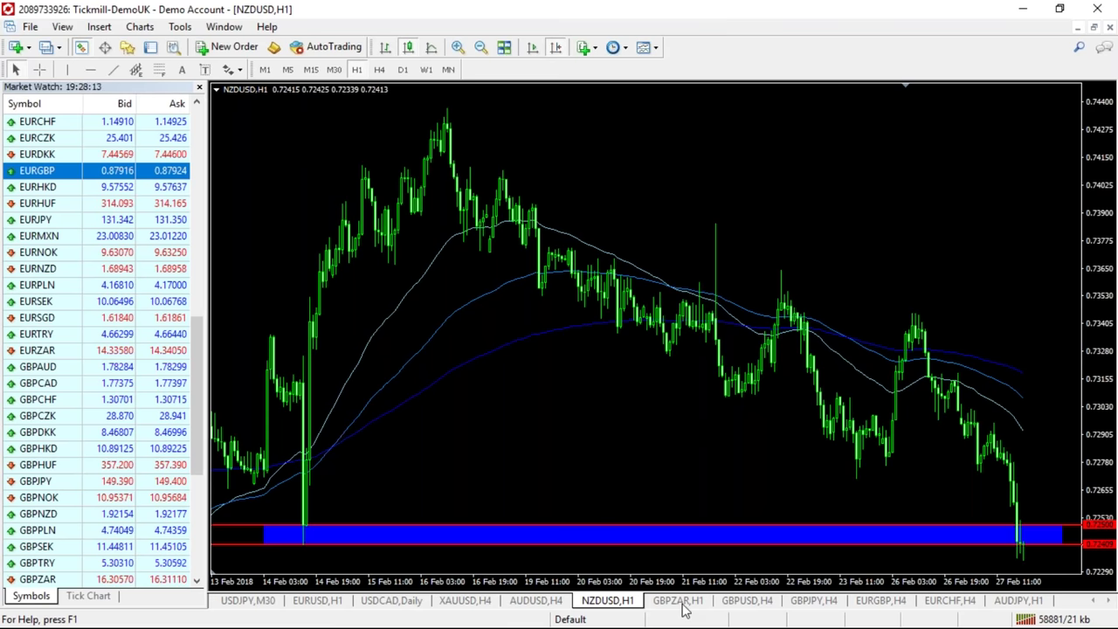
# Switch to the EURUSD H4 chart, with price near 1.2236 by the slowest moving average.
pyautogui.click(317, 600)
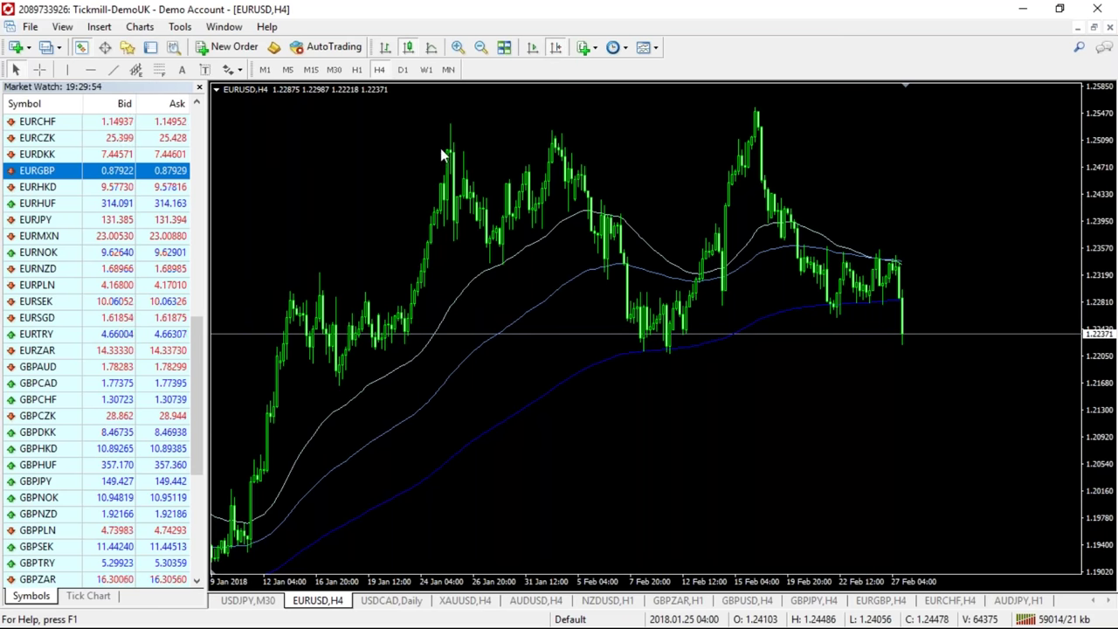
# Show EURUSD on D1 with the XABCD pattern and green levels near 1.17.
pyautogui.click(402, 69)
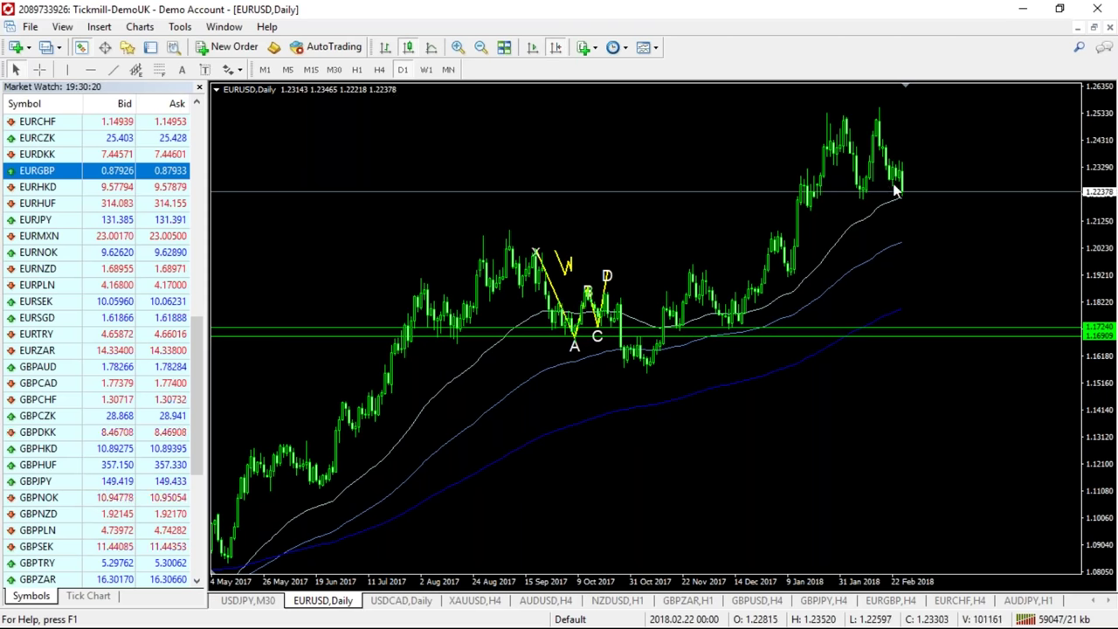
pyautogui.moveTo(899, 200)
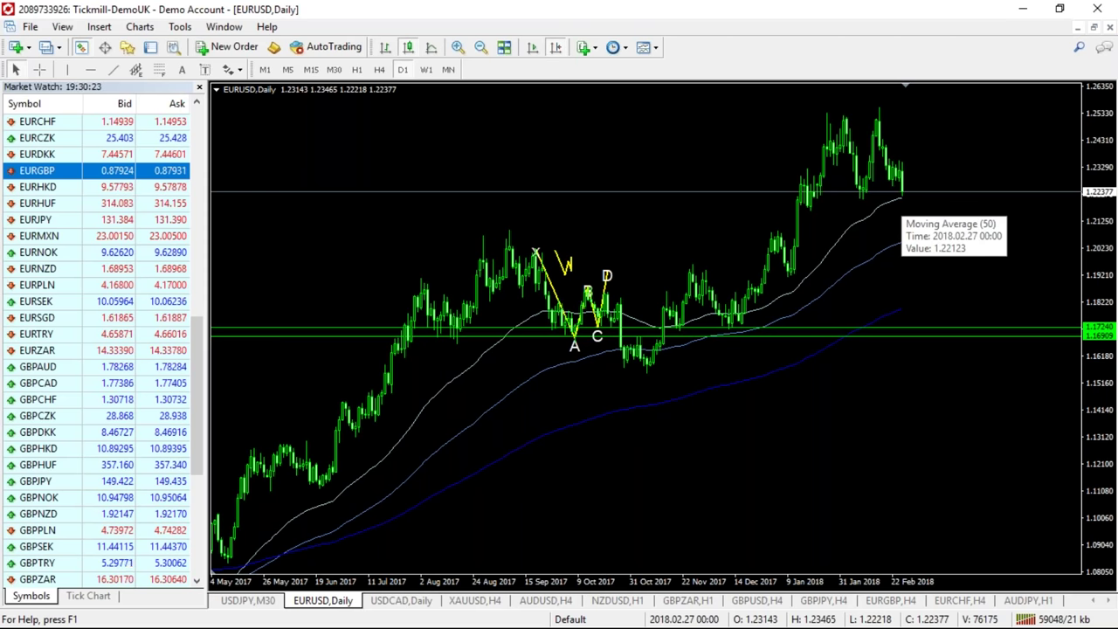
# Put EURUSD back on H4, zoomed and panned to 9 Jan–27 Feb 2018 with space after the latest candle.
pyautogui.click(357, 69)
pyautogui.click(556, 50)
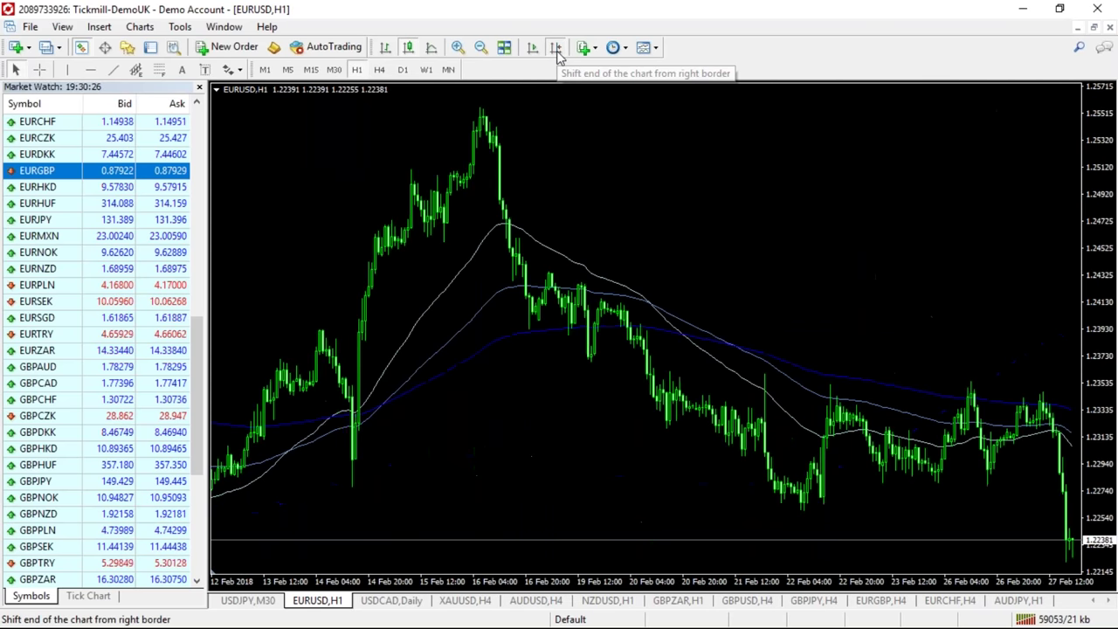
pyautogui.click(480, 47)
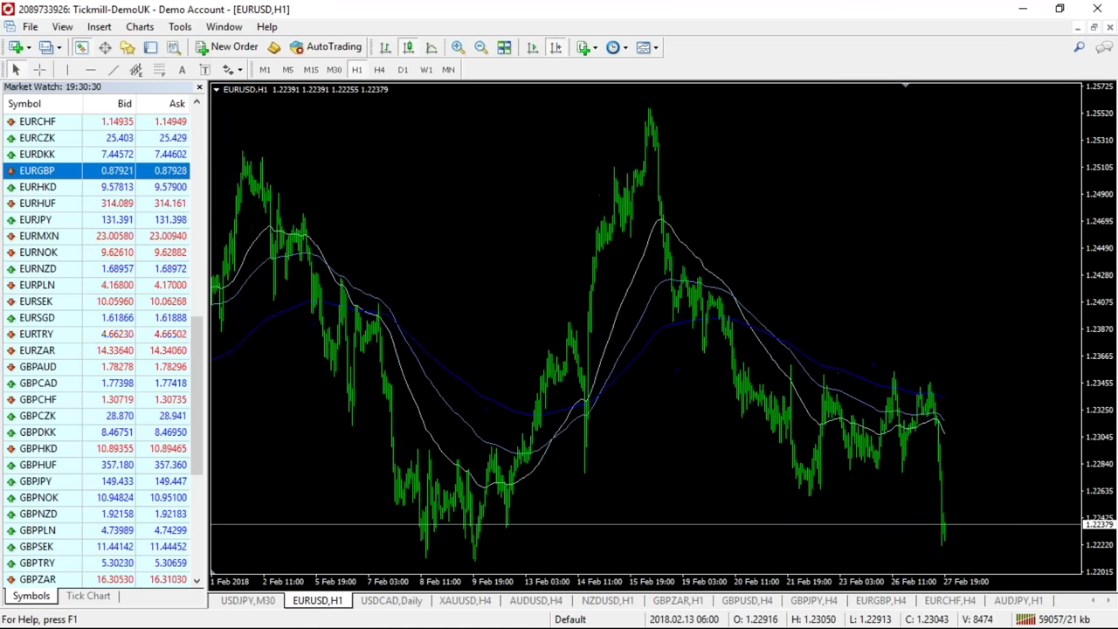
pyautogui.click(379, 69)
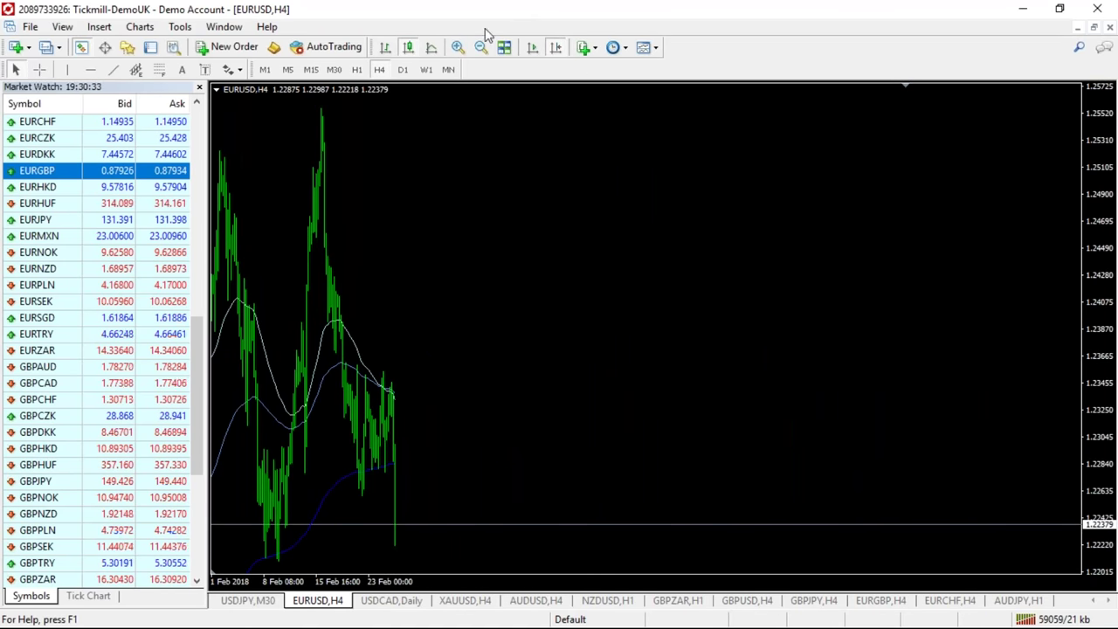
pyautogui.click(458, 48)
pyautogui.click(459, 48)
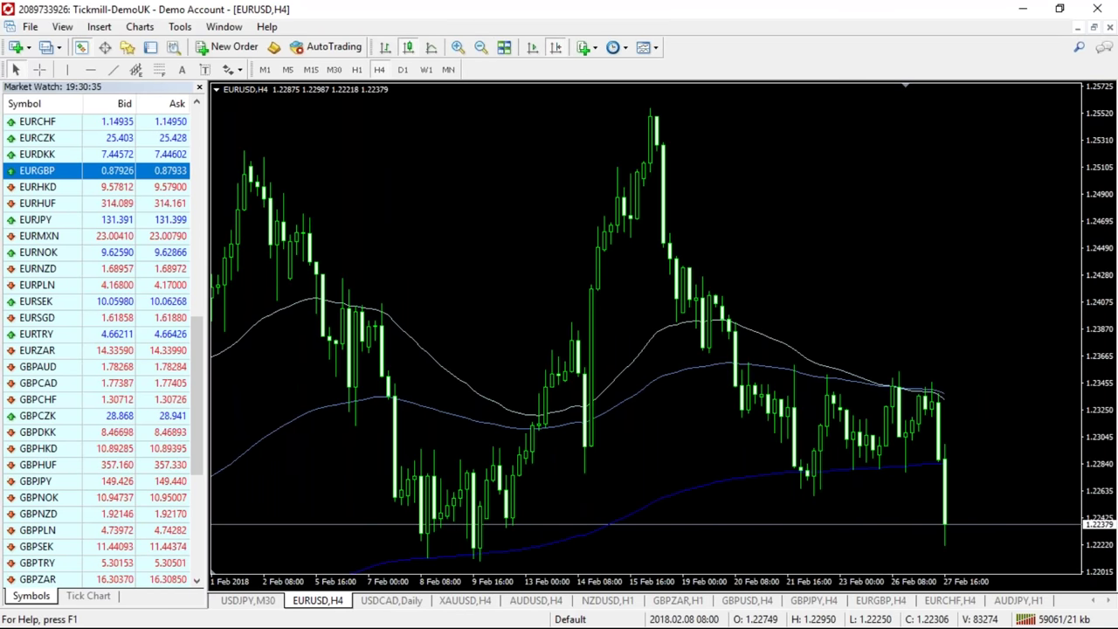
pyautogui.moveTo(463, 199); pyautogui.dragTo(587, 194)
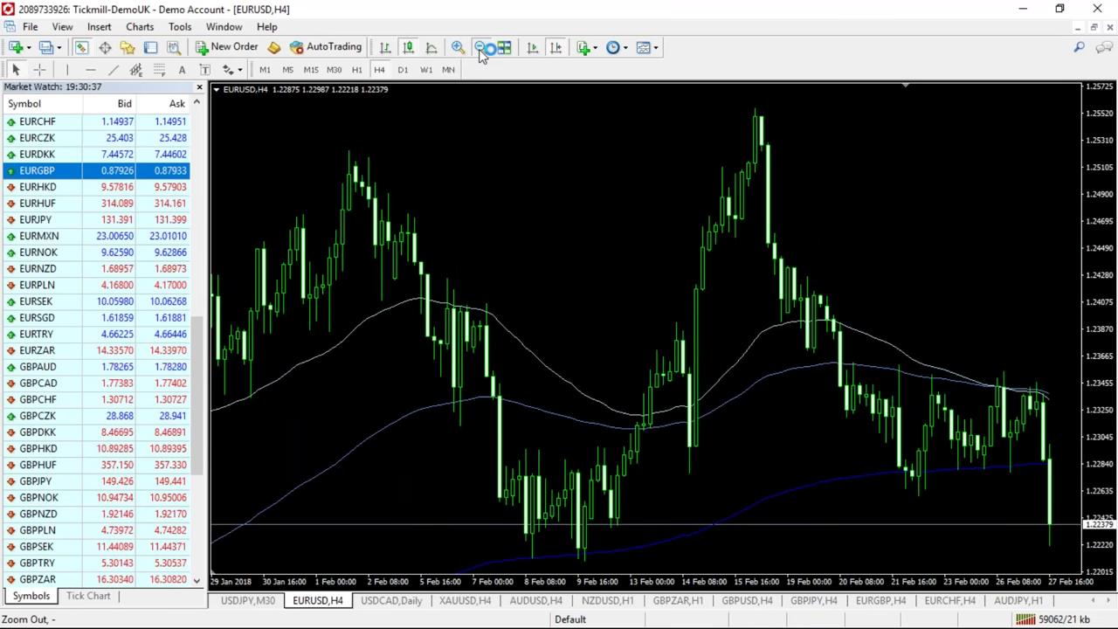
pyautogui.click(480, 48)
pyautogui.moveTo(533, 209); pyautogui.dragTo(341, 191)
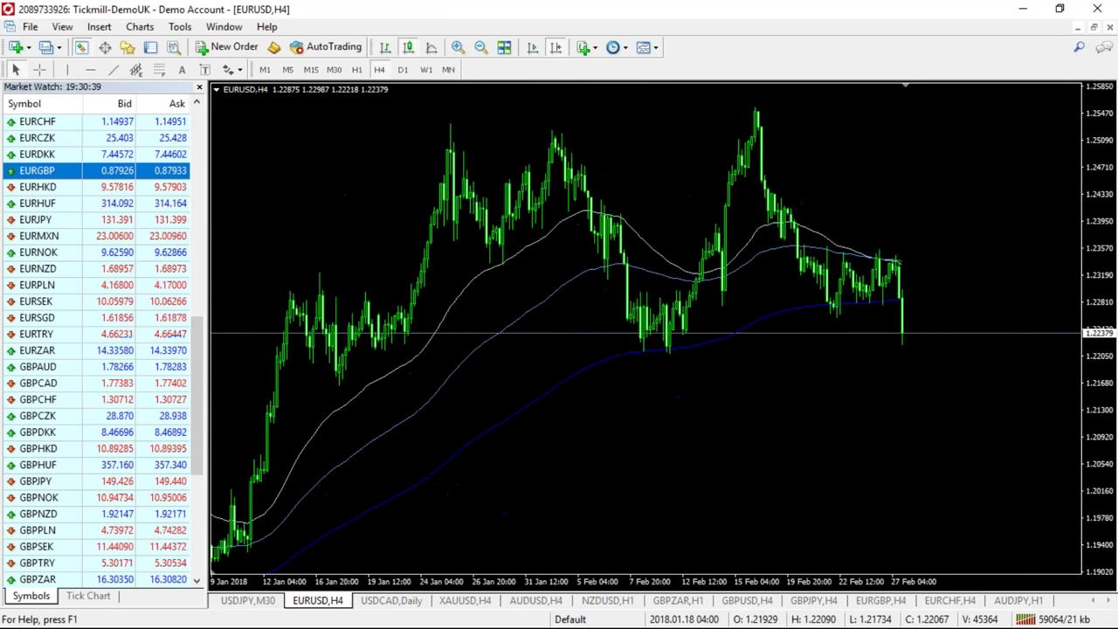
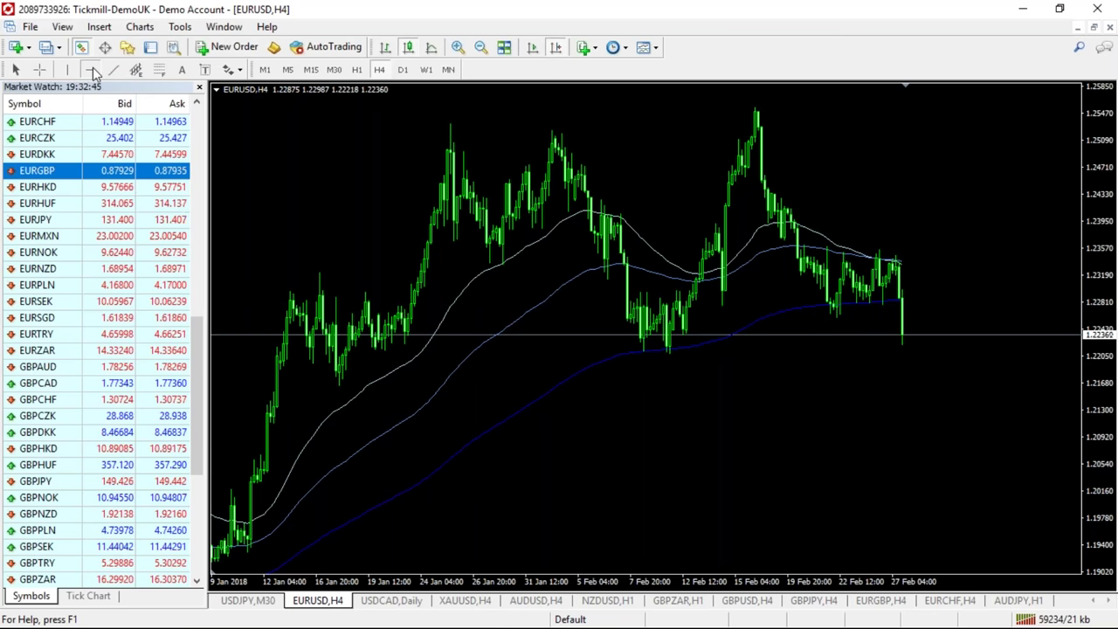
# Draw two red horizontal lines at about 1.2219 and 1.2206 on the EURUSD H4 recent lows.
pyautogui.click(91, 69)
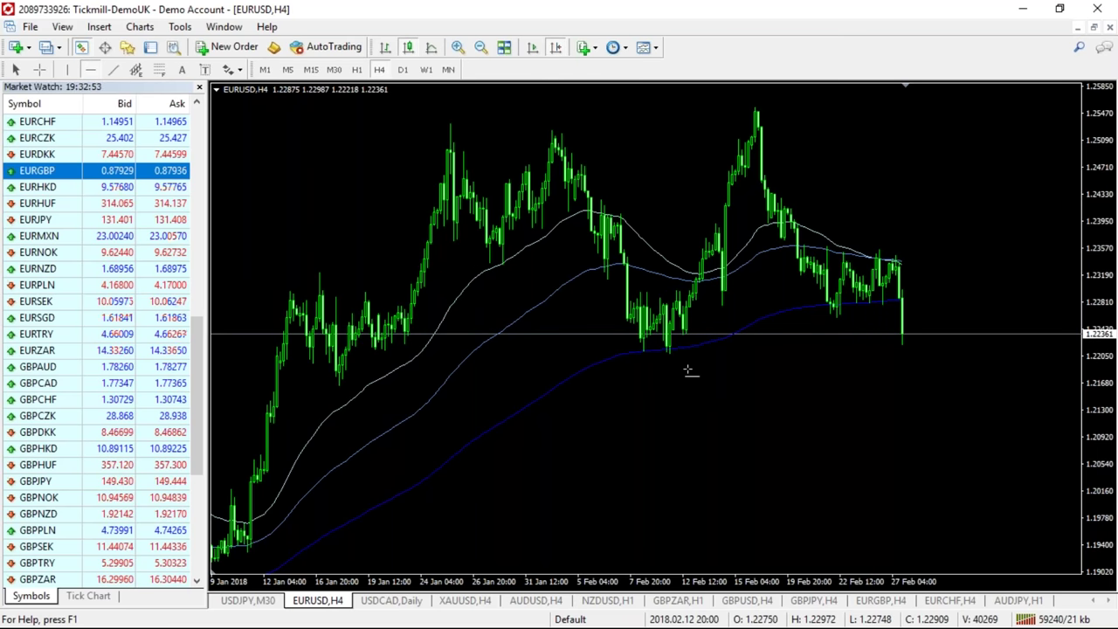
pyautogui.moveTo(674, 349)
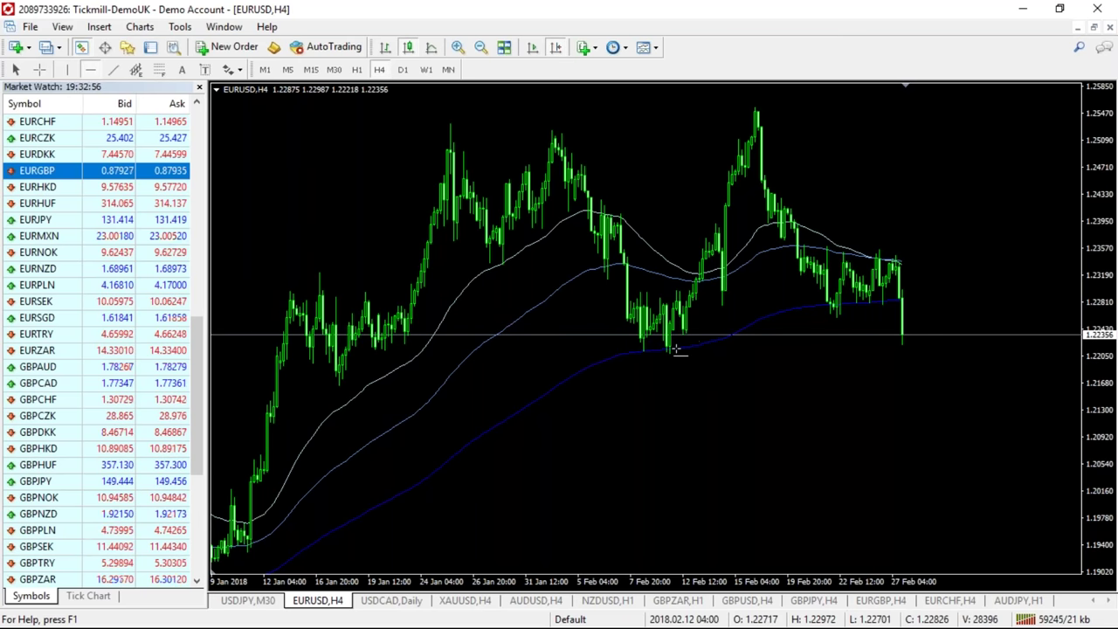
pyautogui.click(675, 347)
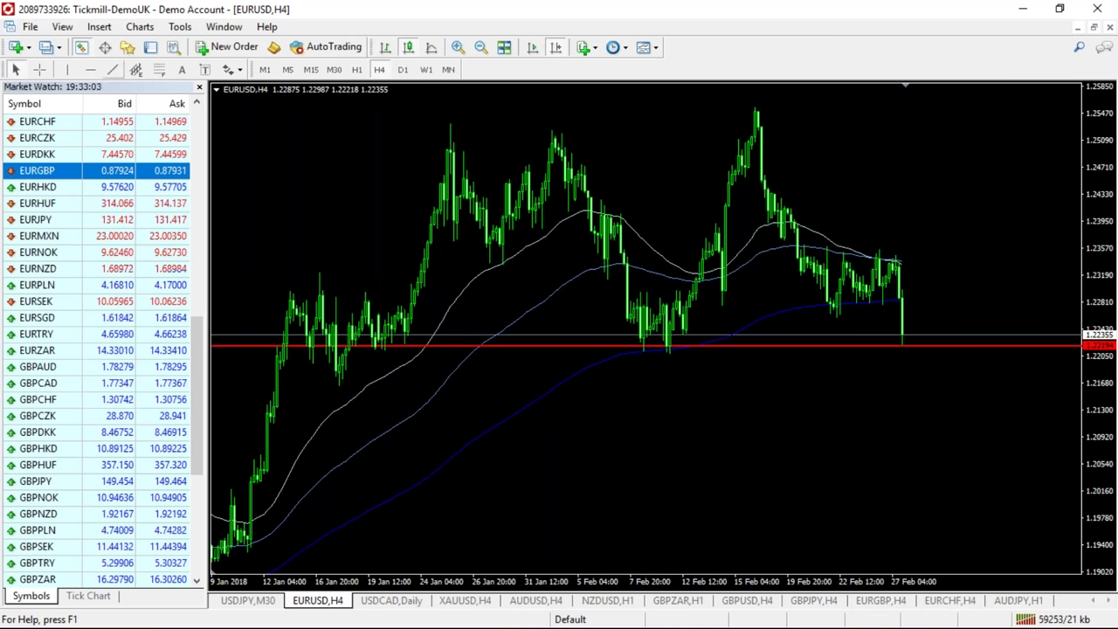
pyautogui.click(92, 69)
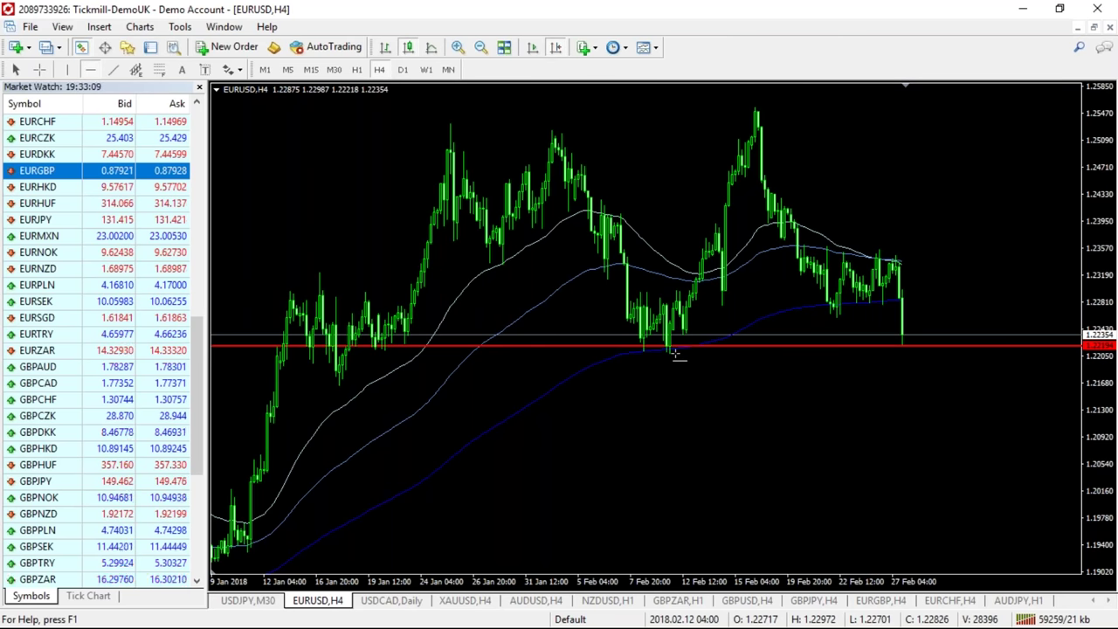
pyautogui.click(677, 353)
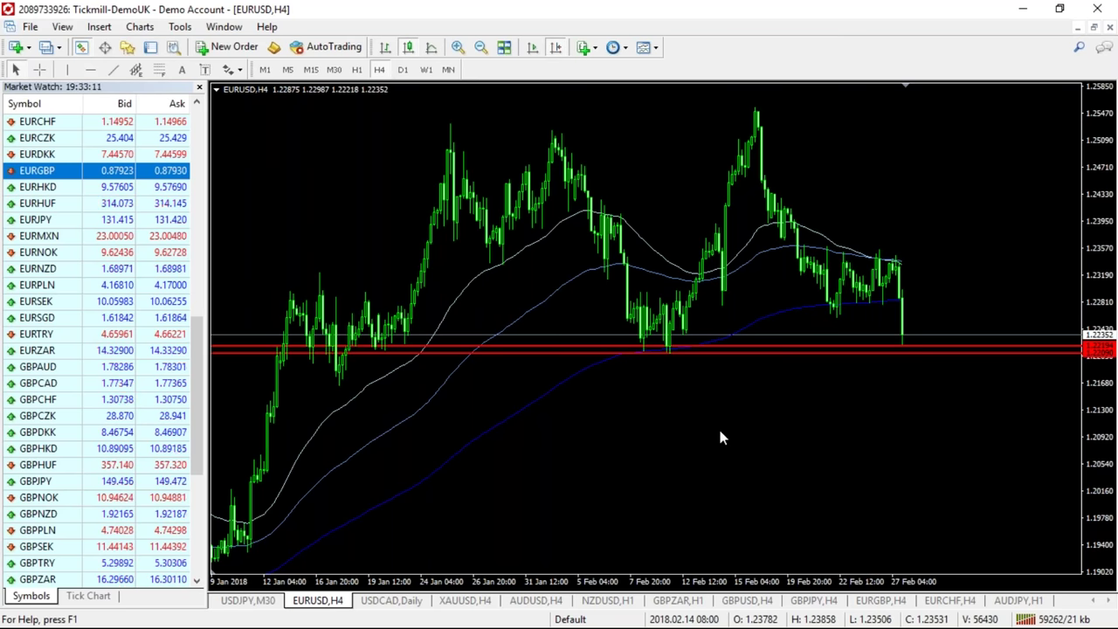
pyautogui.doubleClick(718, 354)
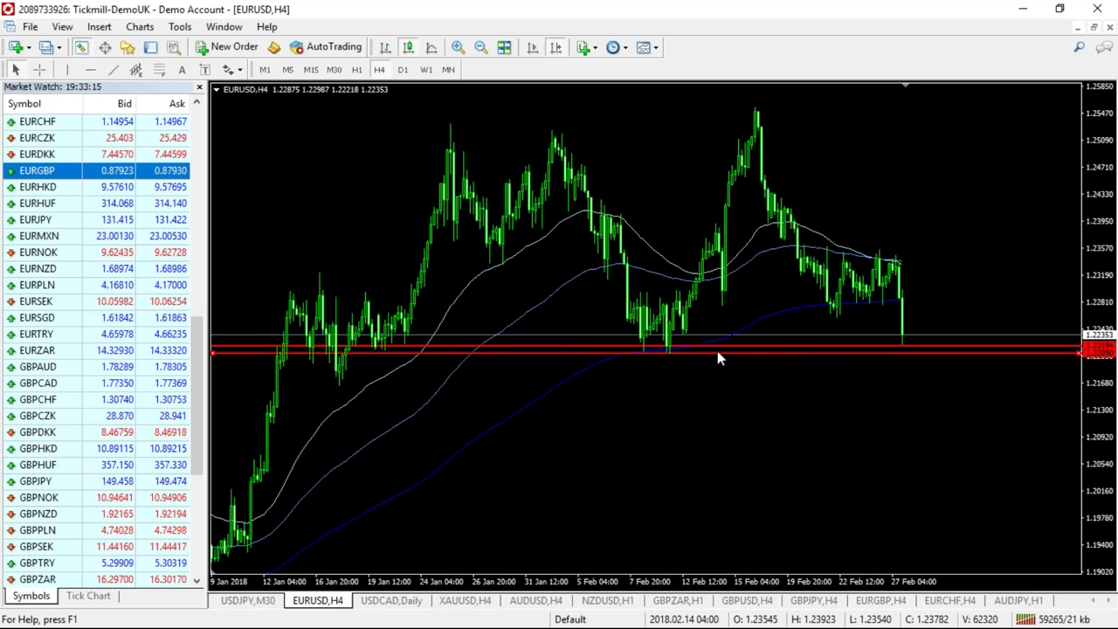
pyautogui.doubleClick(715, 355)
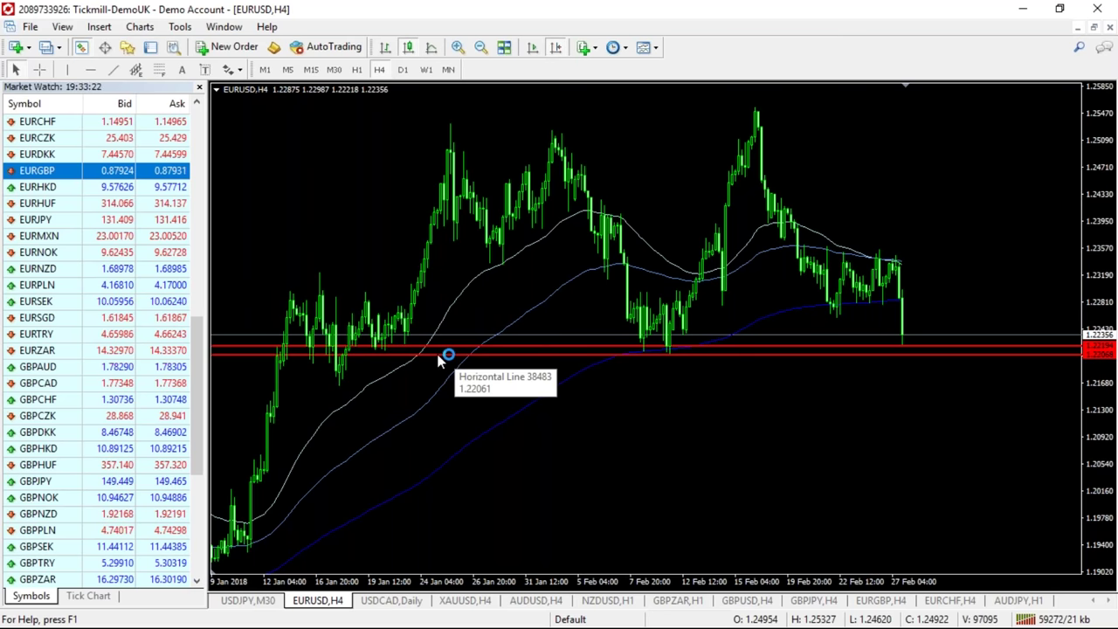
pyautogui.click(492, 115)
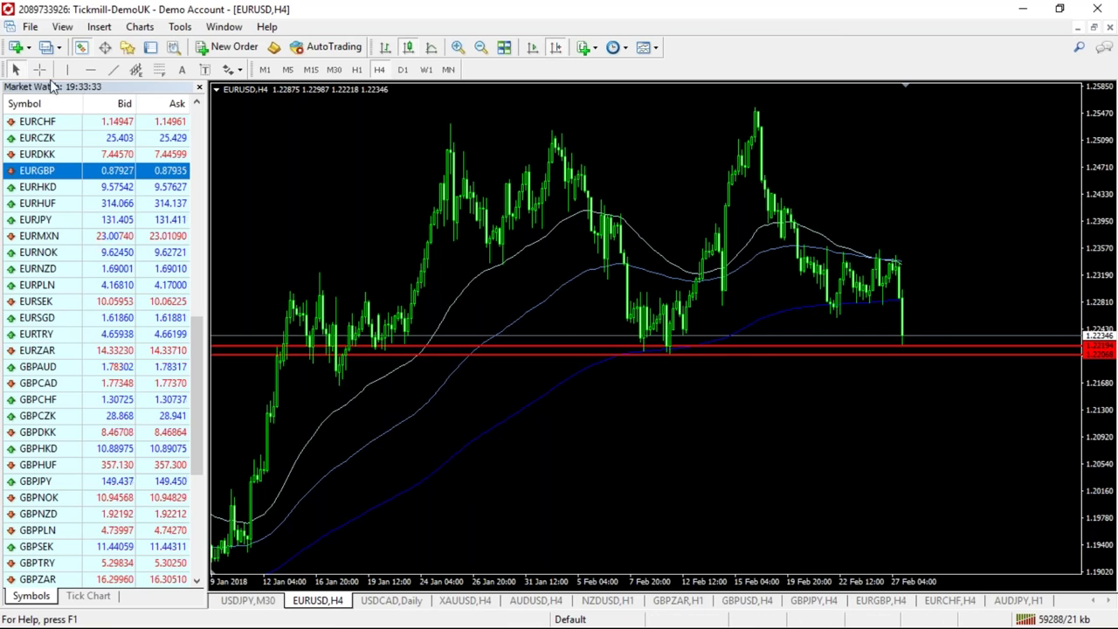
pyautogui.middleClick(594, 335)
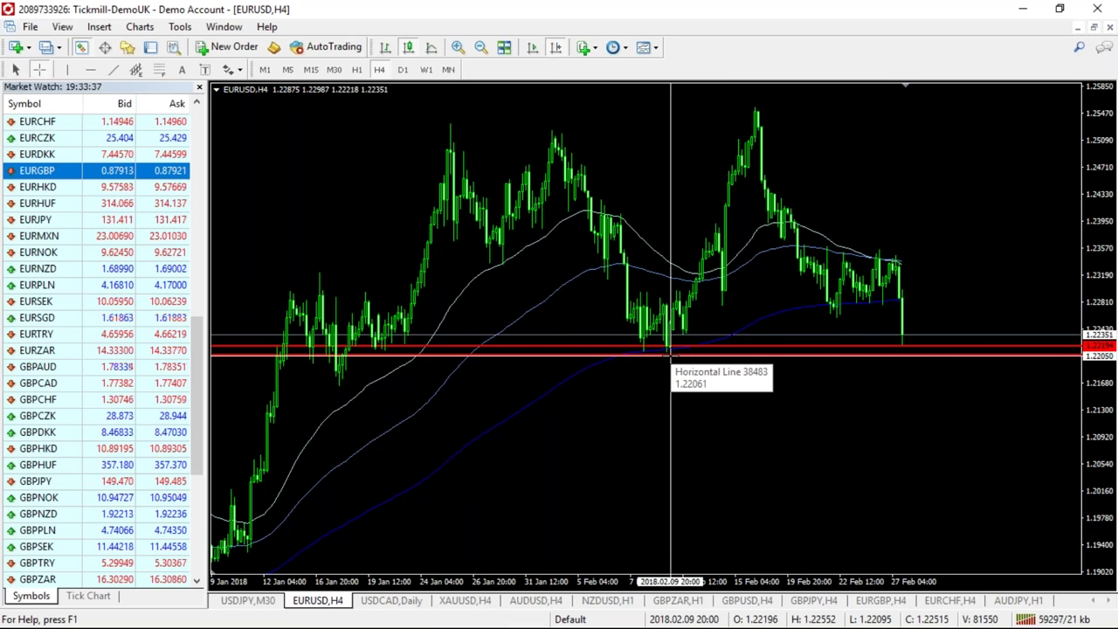
pyautogui.moveTo(669, 352); pyautogui.dragTo(756, 115)
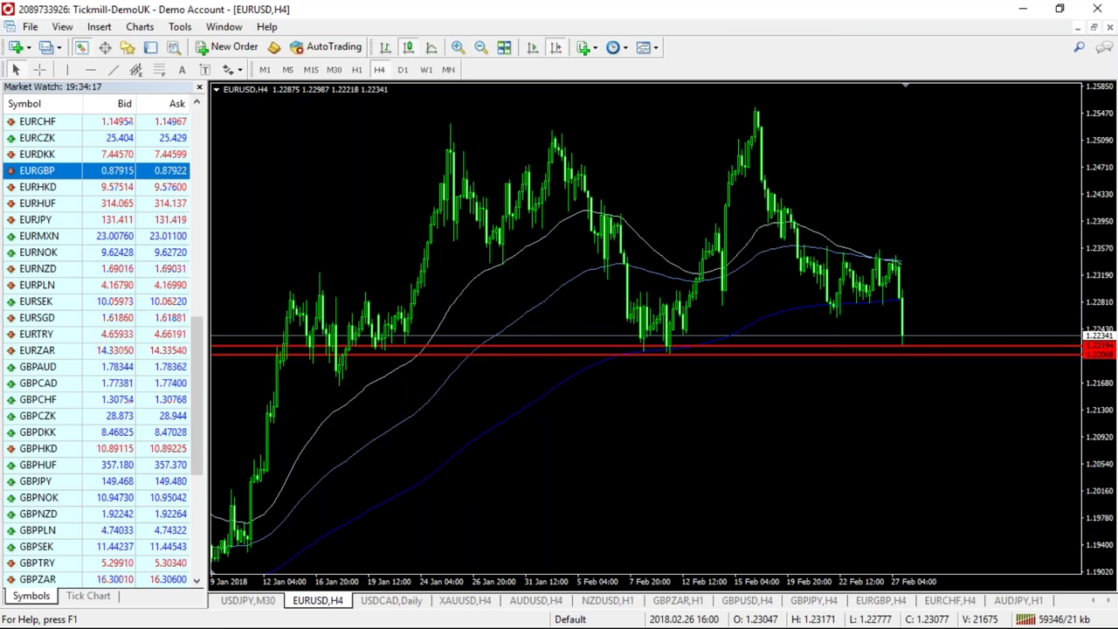
pyautogui.click(403, 70)
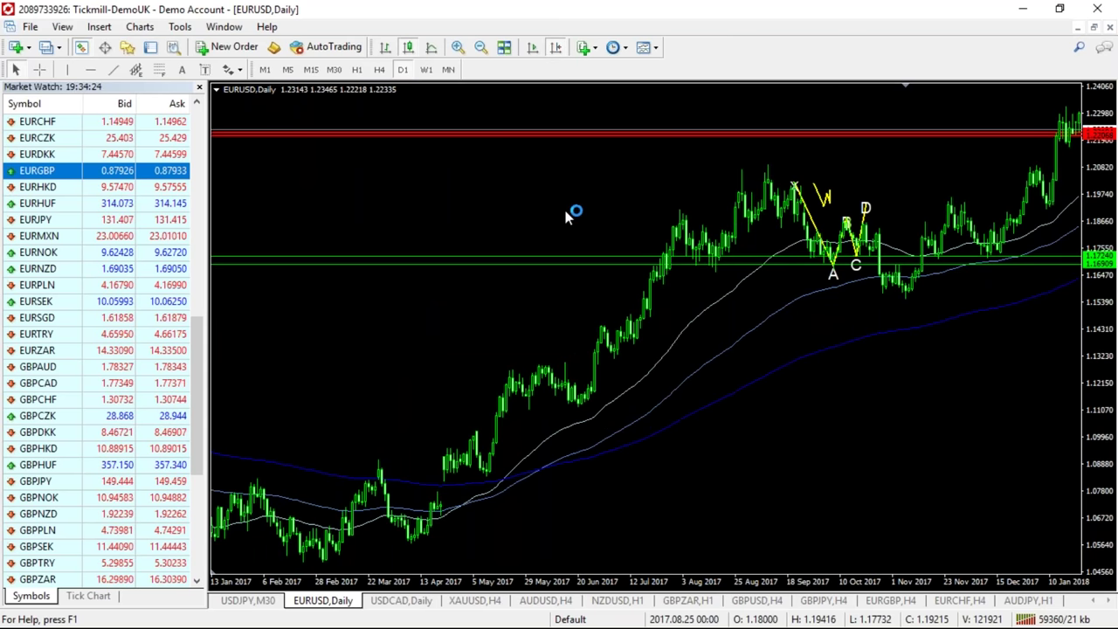
pyautogui.moveTo(639, 181); pyautogui.dragTo(894, 231)
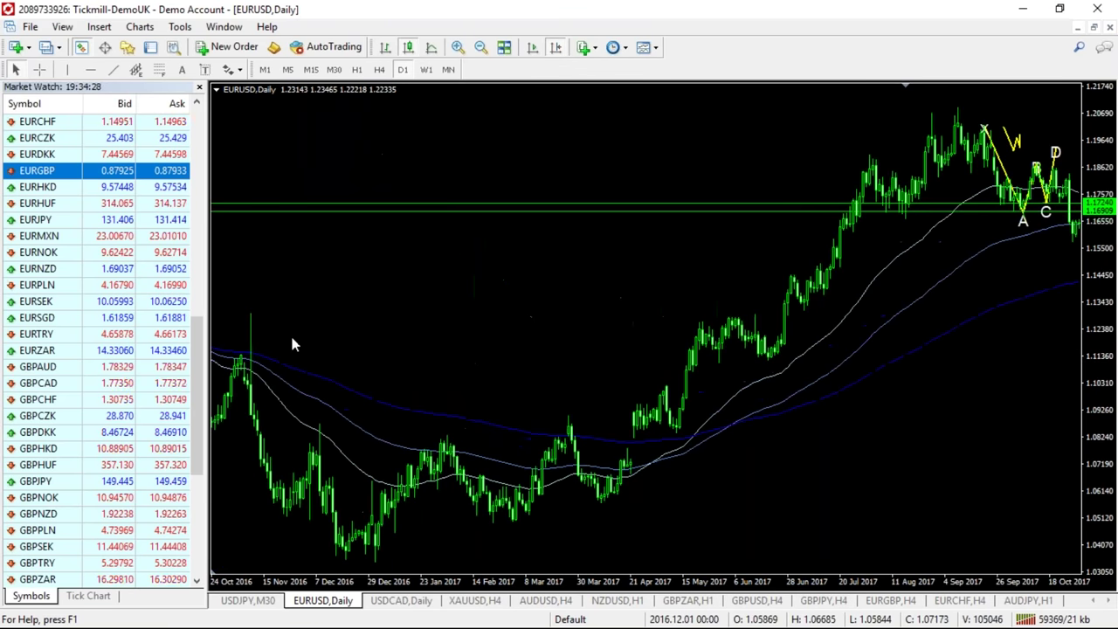
pyautogui.moveTo(292, 341); pyautogui.dragTo(743, 379)
pyautogui.moveTo(347, 407); pyautogui.dragTo(594, 429)
pyautogui.moveTo(456, 428); pyautogui.dragTo(312, 406)
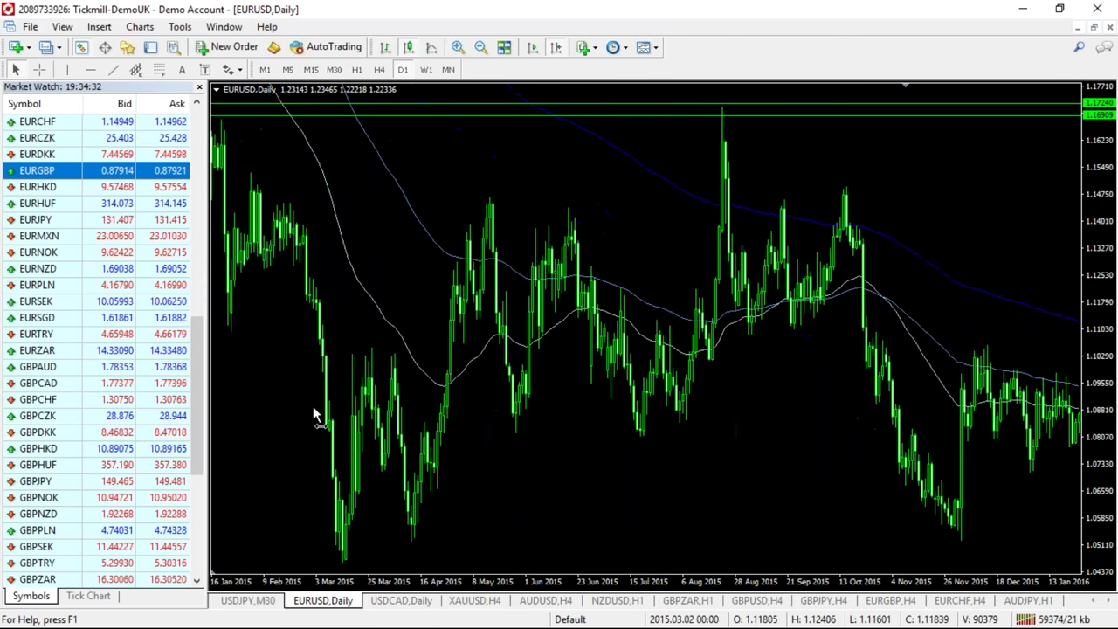
pyautogui.click(556, 48)
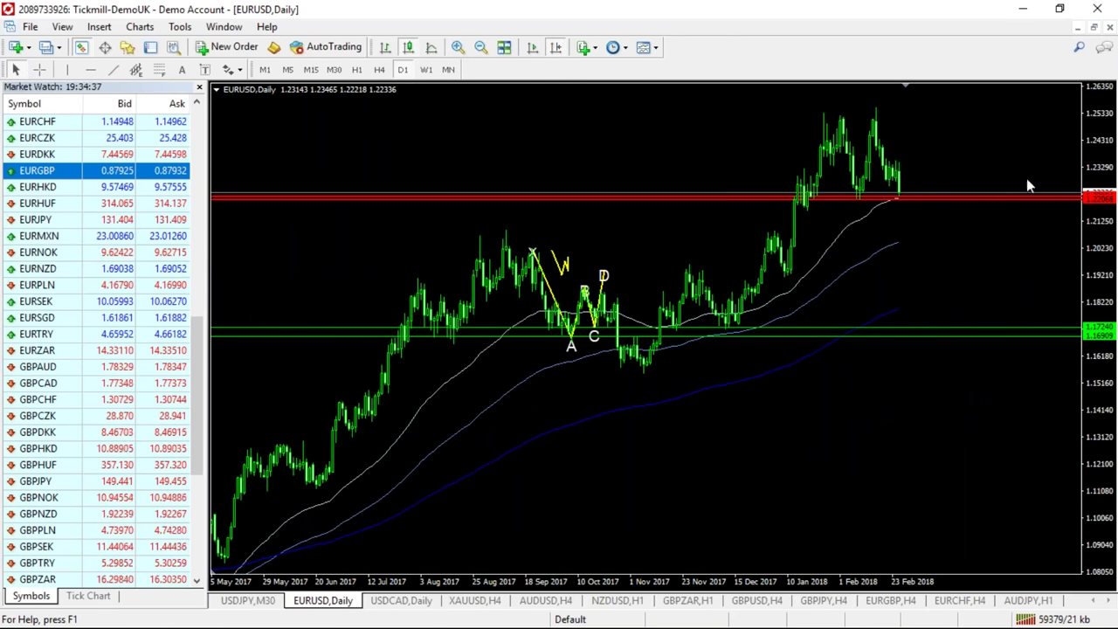
pyautogui.click(382, 69)
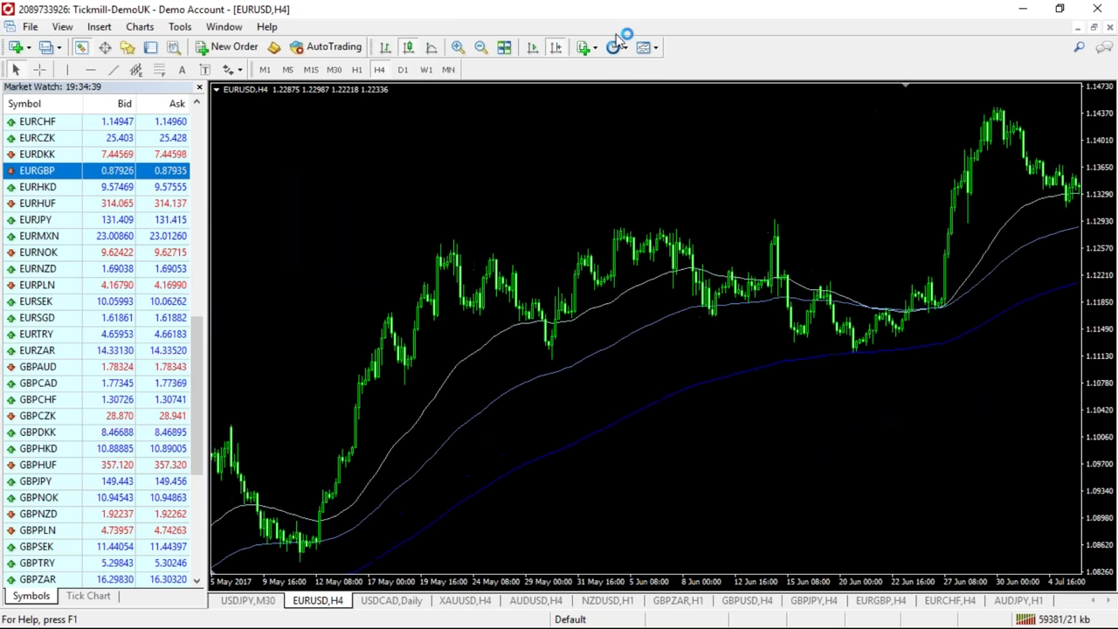
pyautogui.click(562, 49)
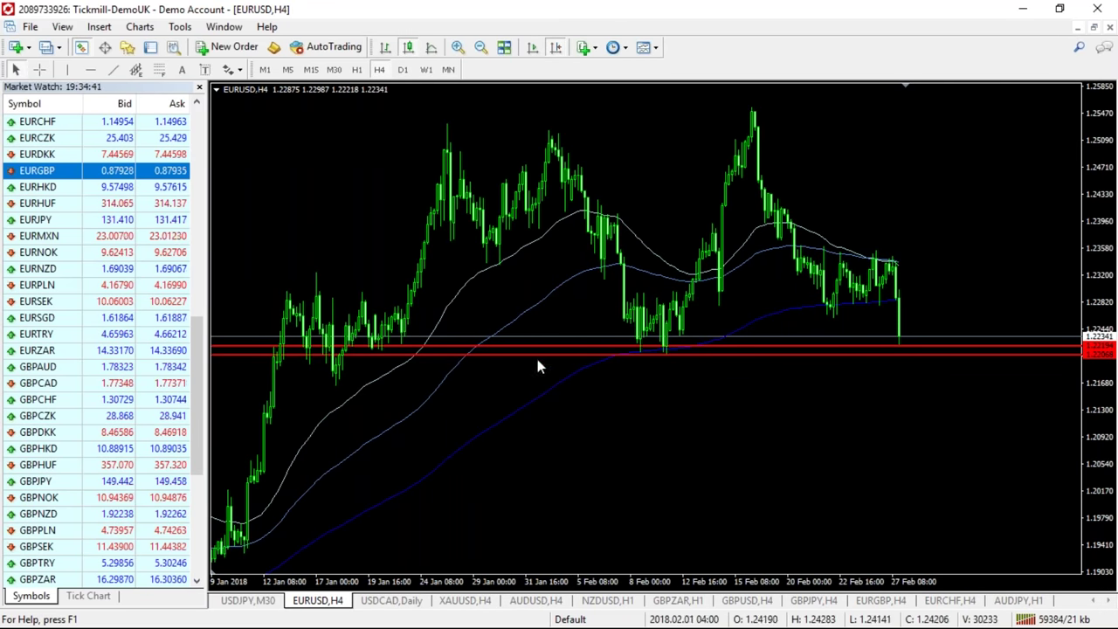
# Zoom out and scroll the EURUSD H4 chart back to the June–October 2012 bars.
pyautogui.click(479, 49)
pyautogui.click(479, 49)
pyautogui.moveTo(270, 247); pyautogui.dragTo(823, 314)
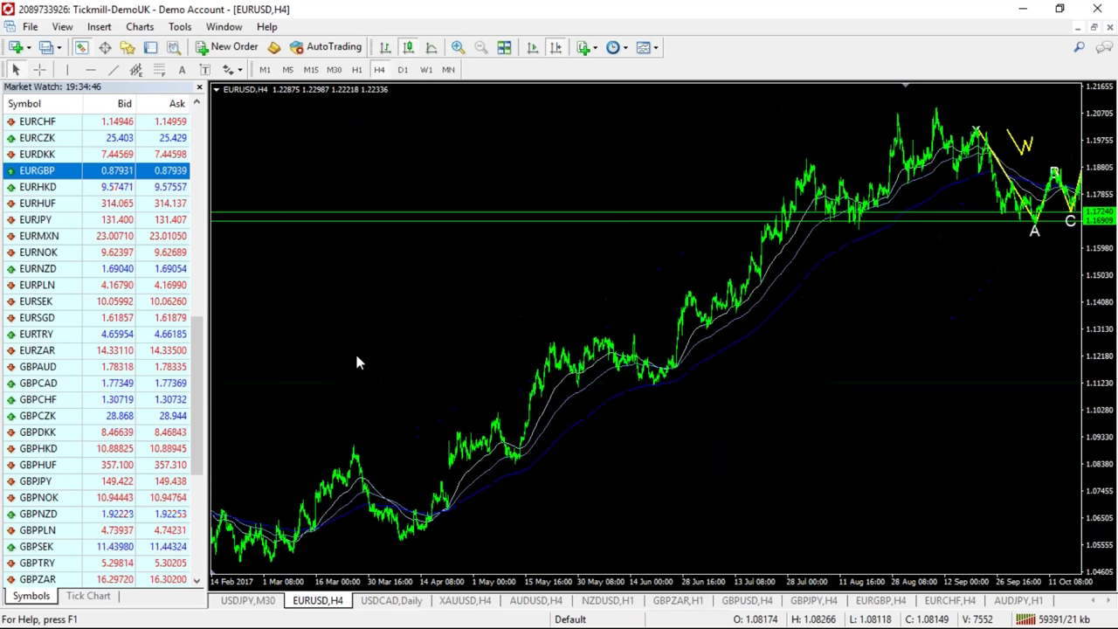
pyautogui.scroll(5, 363, 396)
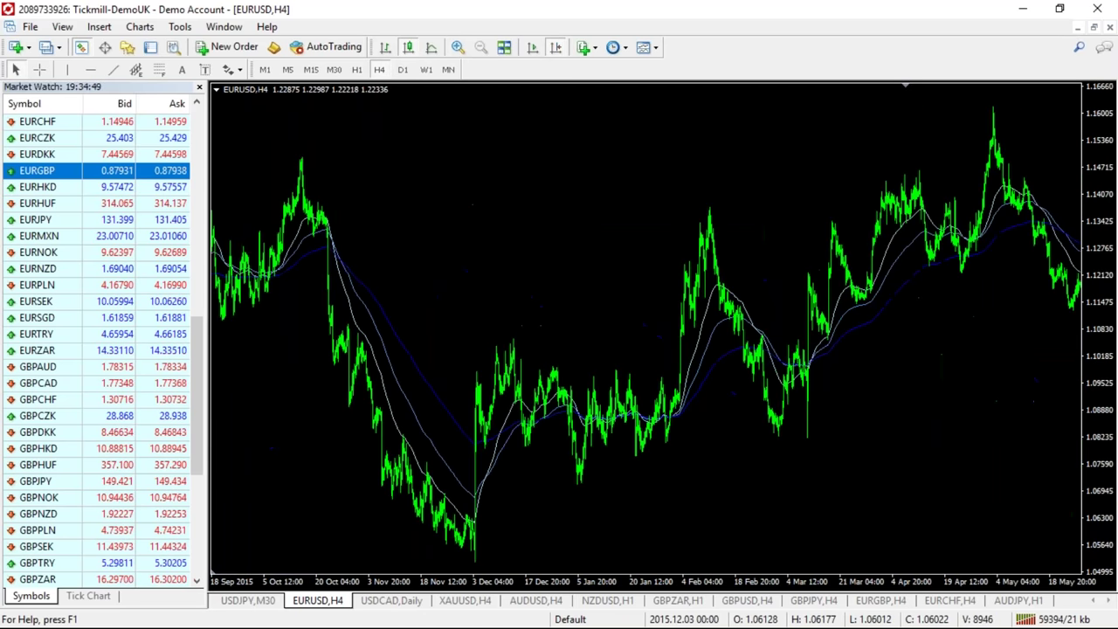
pyautogui.scroll(4, 985, 507)
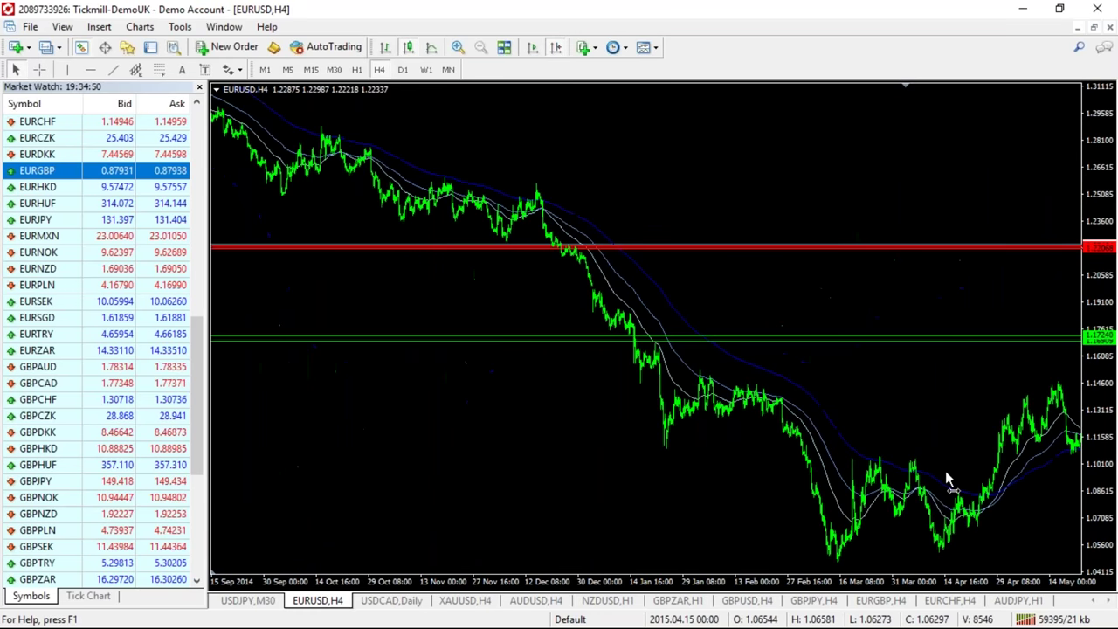
pyautogui.click(457, 48)
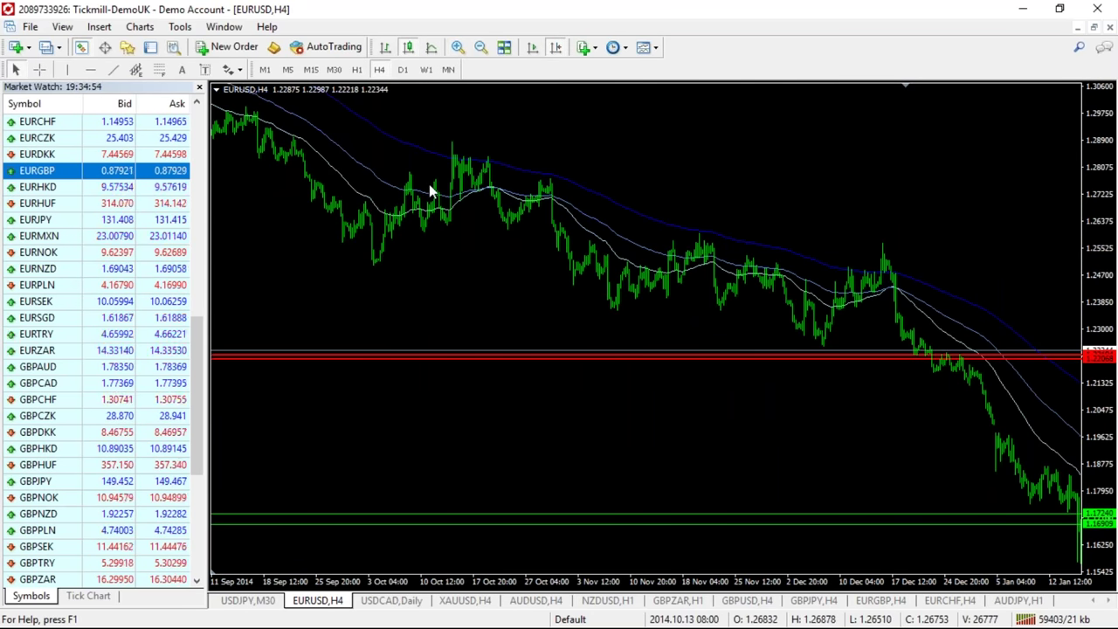
pyautogui.scroll(8, 692, 211)
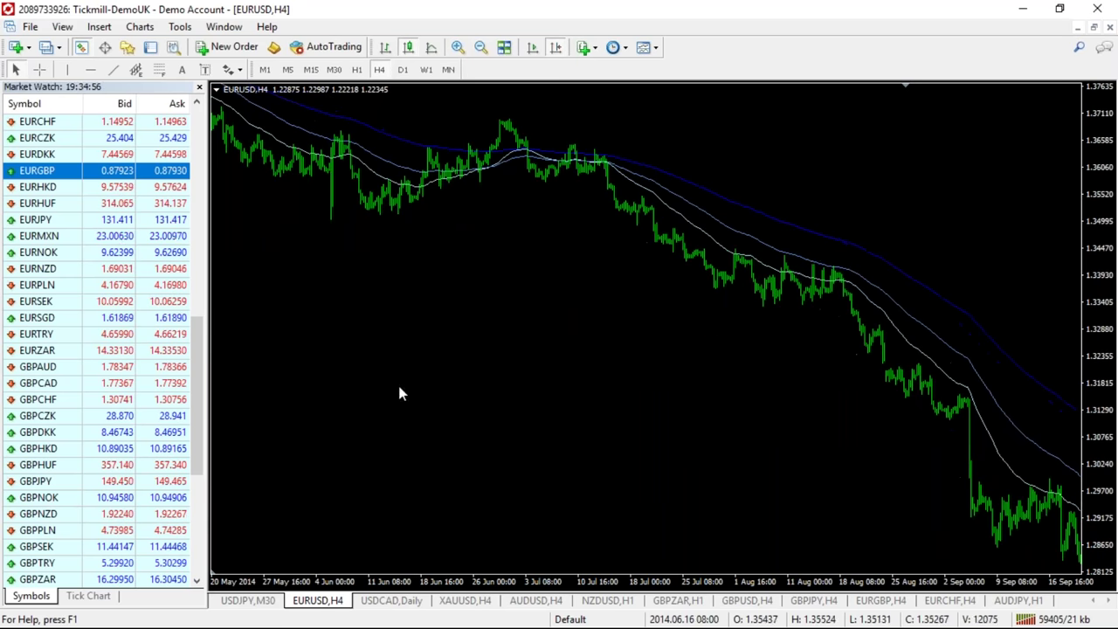
pyautogui.scroll(8, 491, 375)
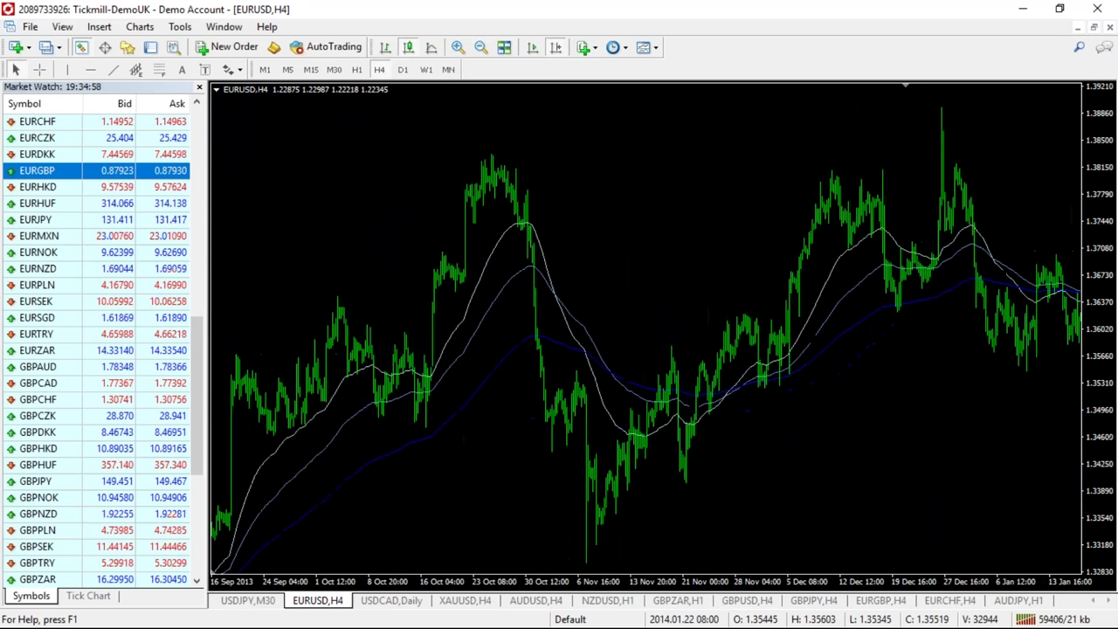
pyautogui.scroll(8, 453, 382)
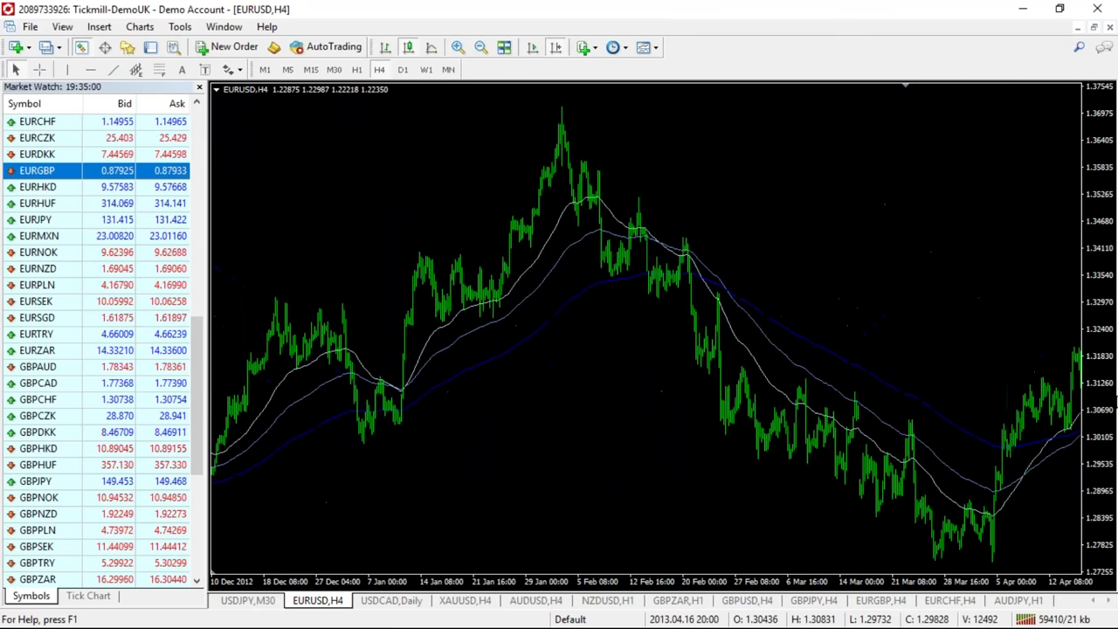
pyautogui.scroll(8, 428, 359)
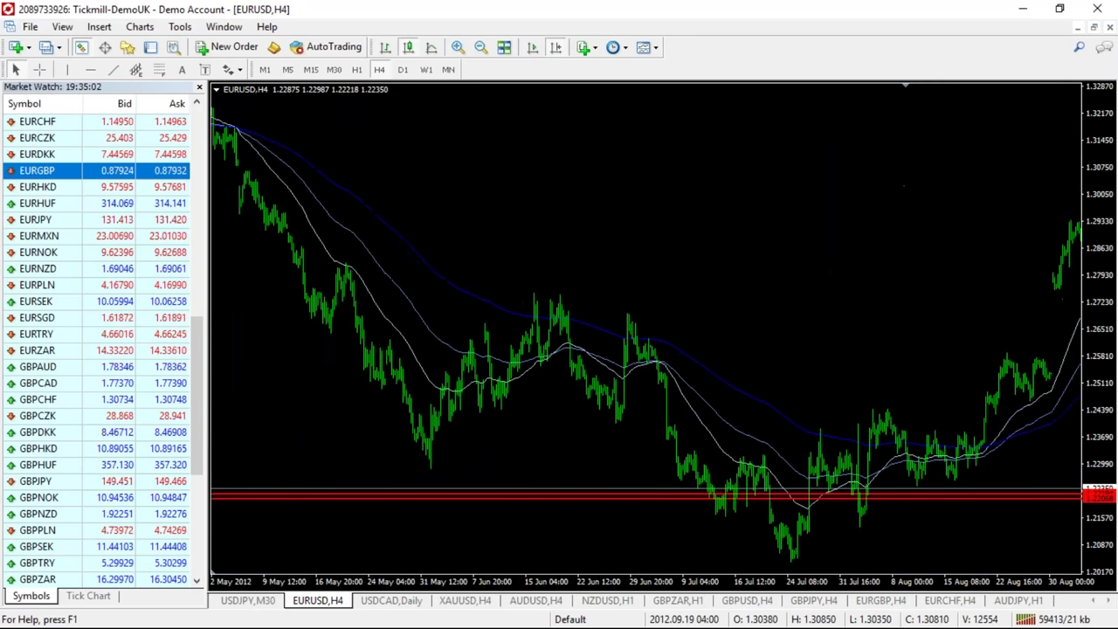
pyautogui.moveTo(1005, 360); pyautogui.dragTo(608, 341)
# Measure with the Crosshair from the 1.22 low up to the September 2012 high.
pyautogui.click(38, 69)
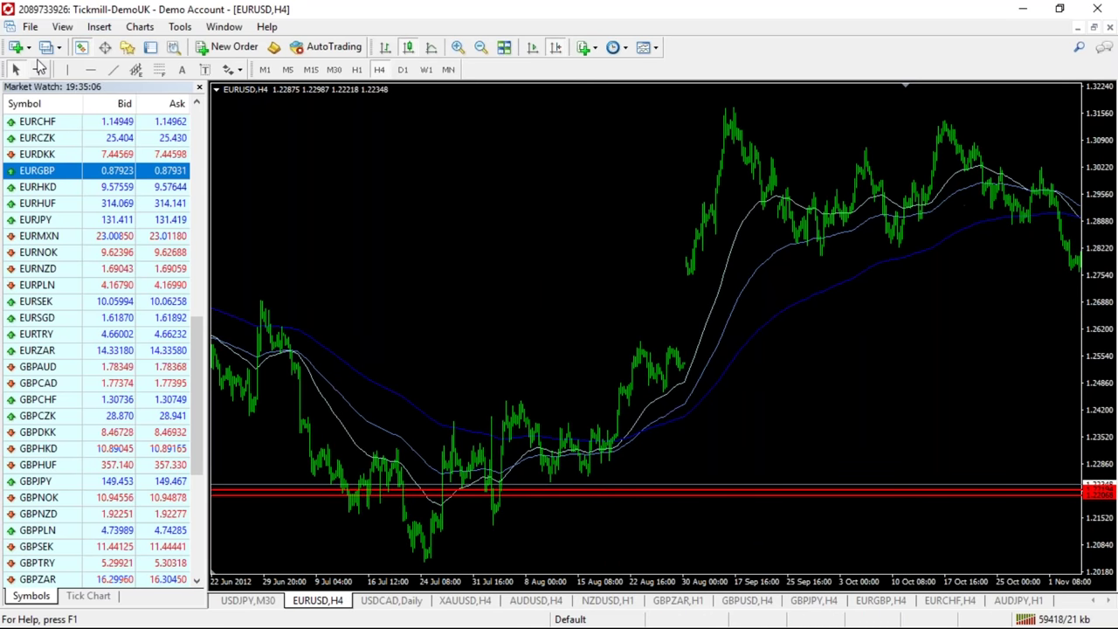
pyautogui.moveTo(538, 462)
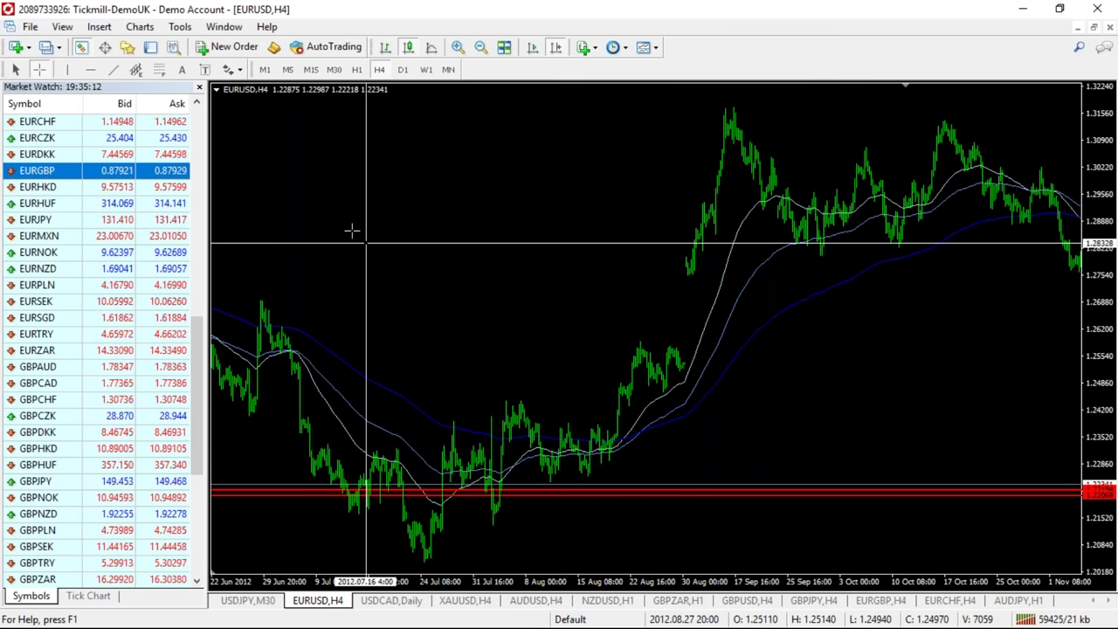
pyautogui.moveTo(487, 481)
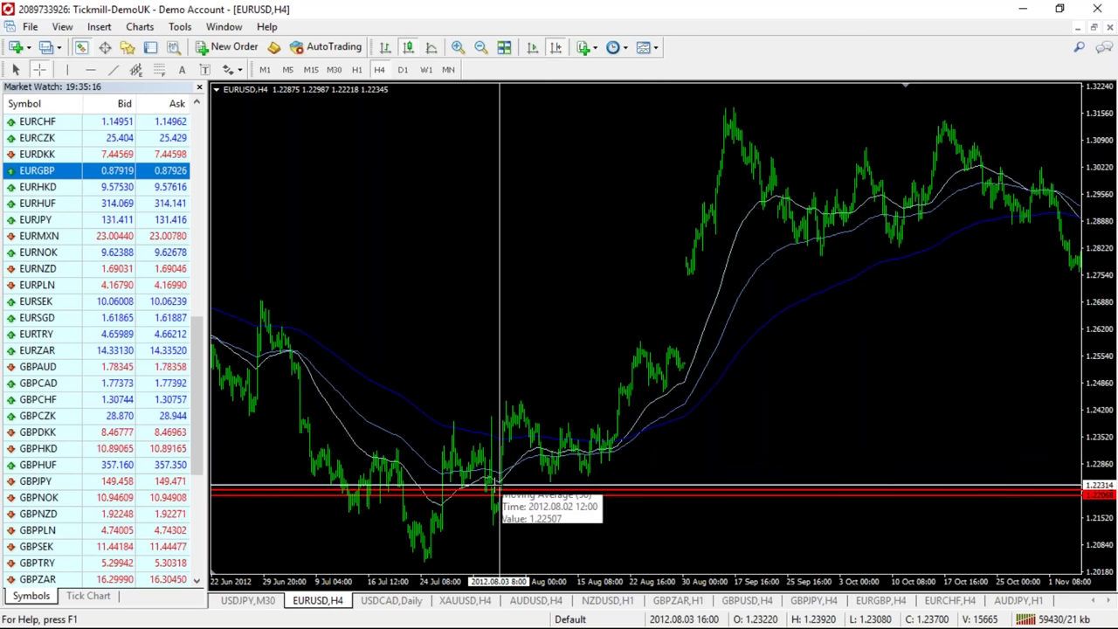
pyautogui.moveTo(500, 486)
pyautogui.mouseDown()
pyautogui.moveTo(774, 194)
pyautogui.moveTo(732, 133)
pyautogui.moveTo(735, 106)
pyautogui.mouseUp()
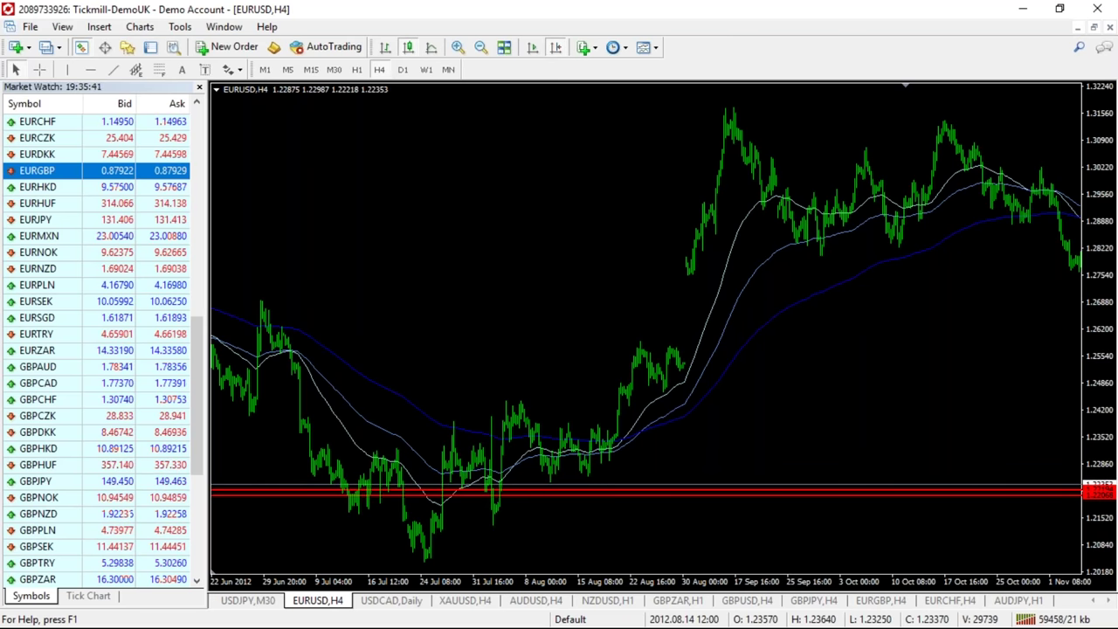
# Zoom in and jump to the latest EURUSD H4 bars through 27 Feb, leaving right-edge space.
pyautogui.click(556, 48)
pyautogui.click(556, 48)
pyautogui.click(556, 48)
pyautogui.click(556, 48)
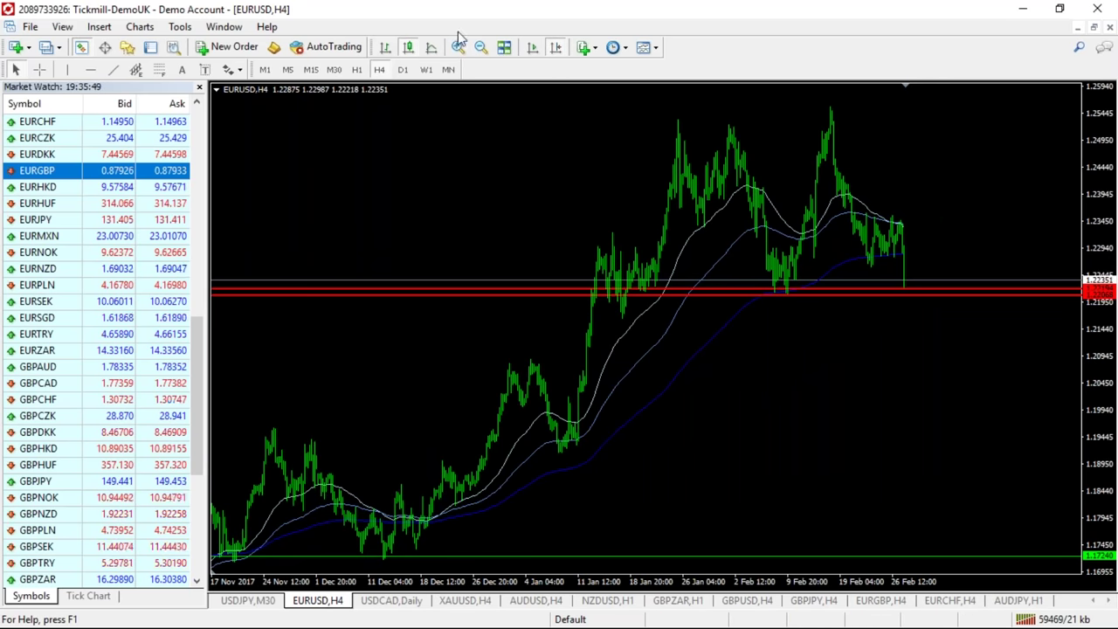
pyautogui.click(456, 48)
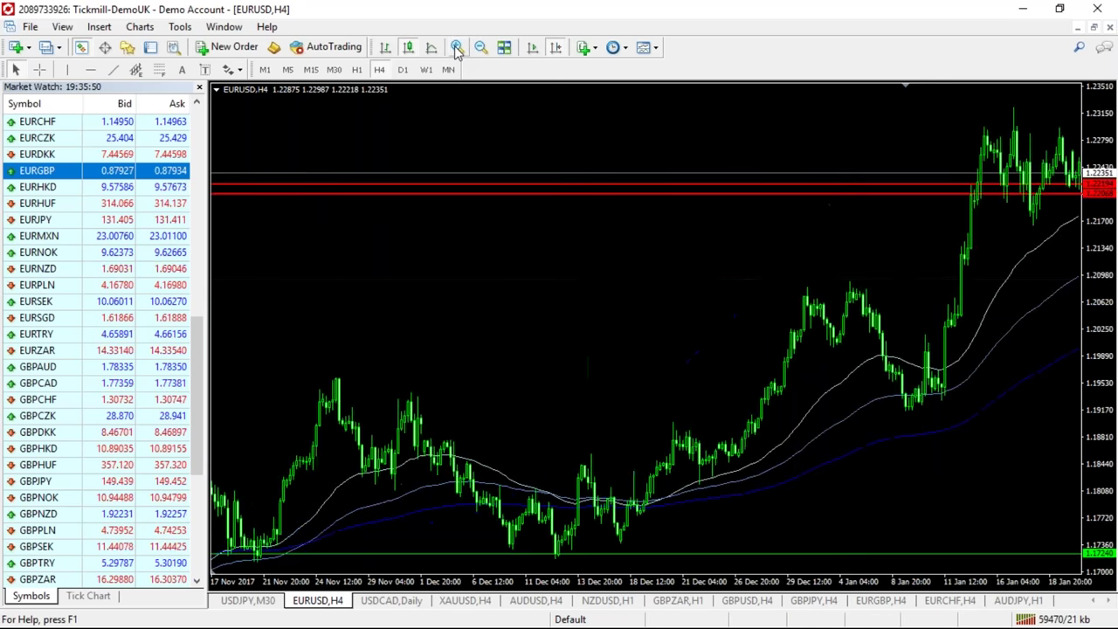
pyautogui.click(562, 49)
pyautogui.click(563, 49)
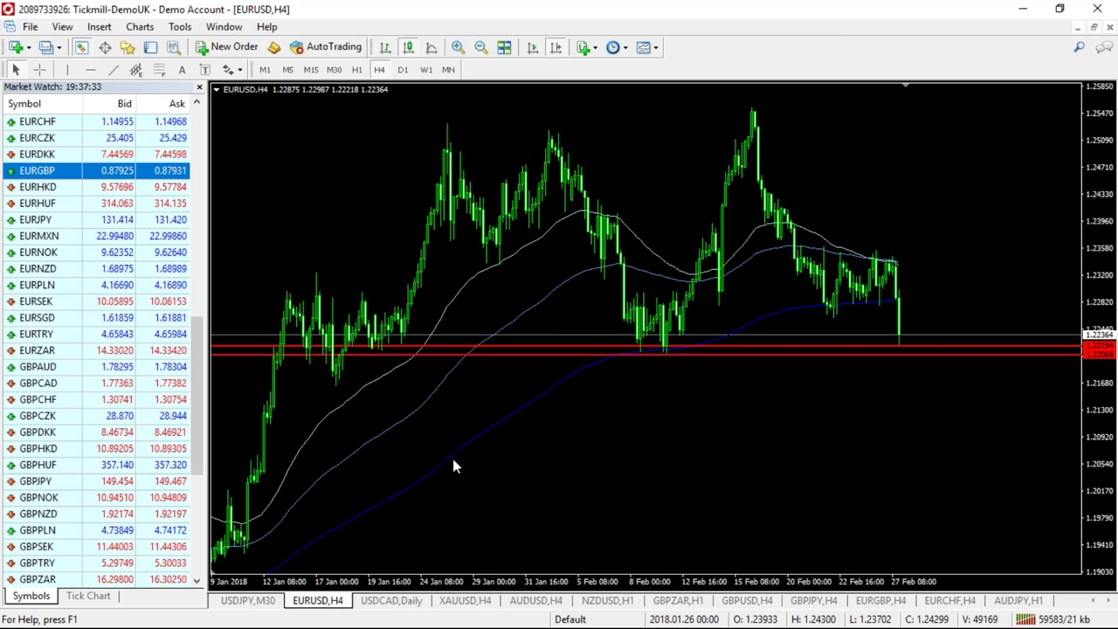
# Check XAUUSD on H4 and D1, leave it on Daily, then switch to the GBPZAR H1 chart.
pyautogui.click(464, 603)
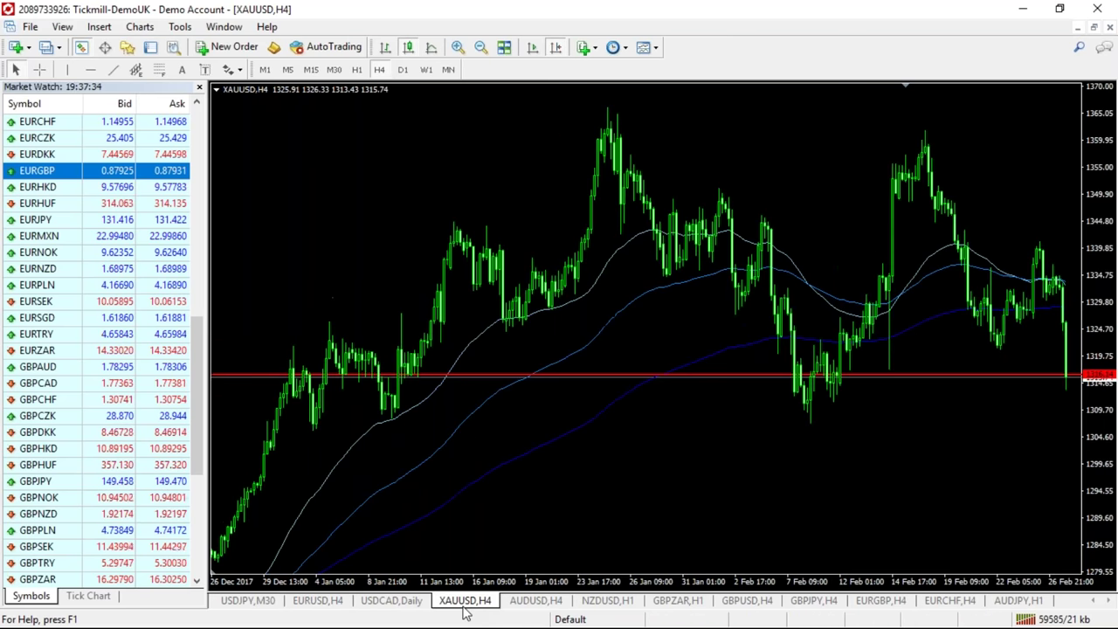
pyautogui.click(555, 47)
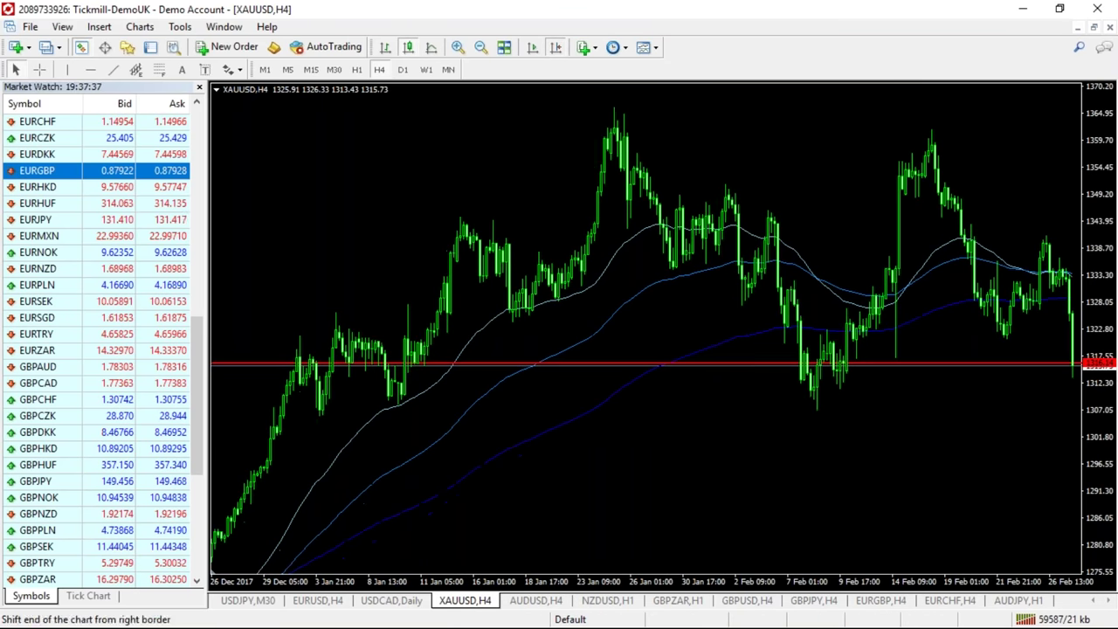
pyautogui.click(556, 47)
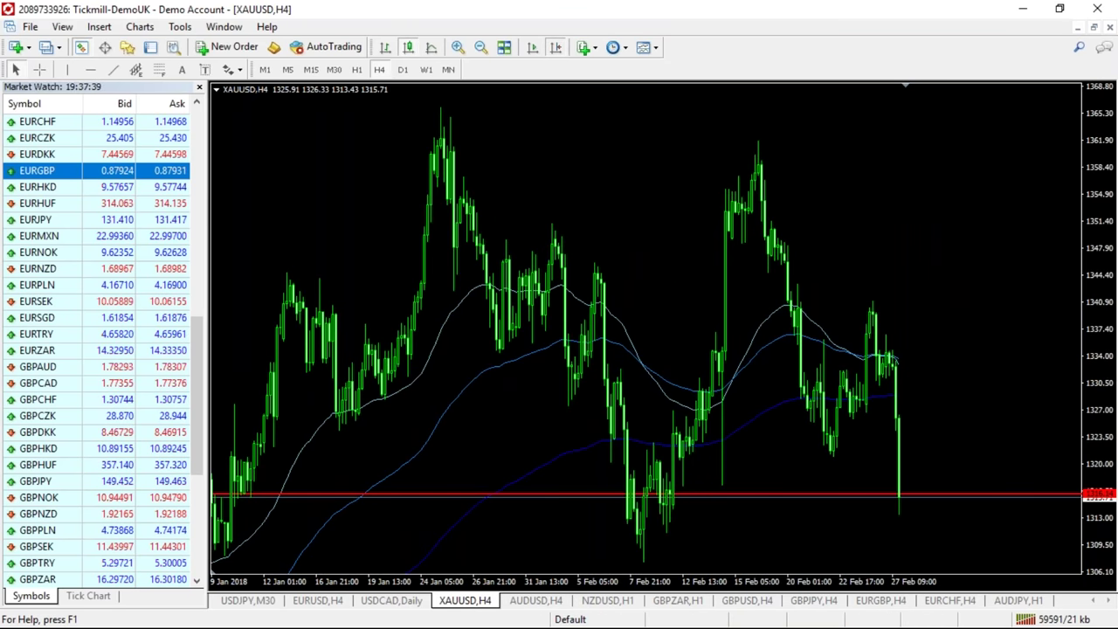
pyautogui.click(407, 72)
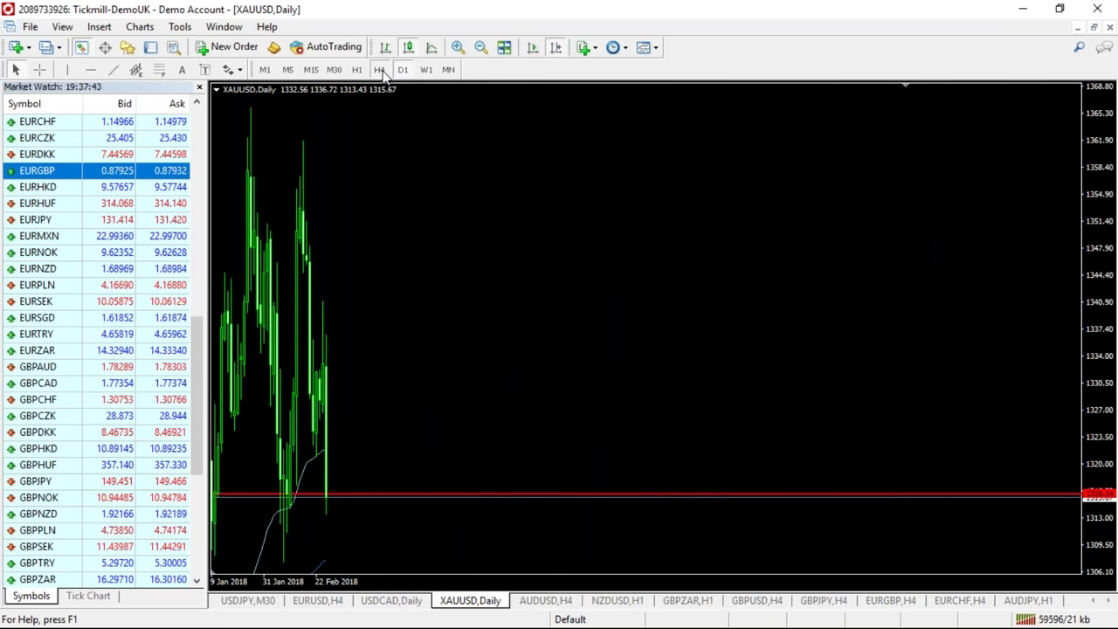
pyautogui.click(381, 71)
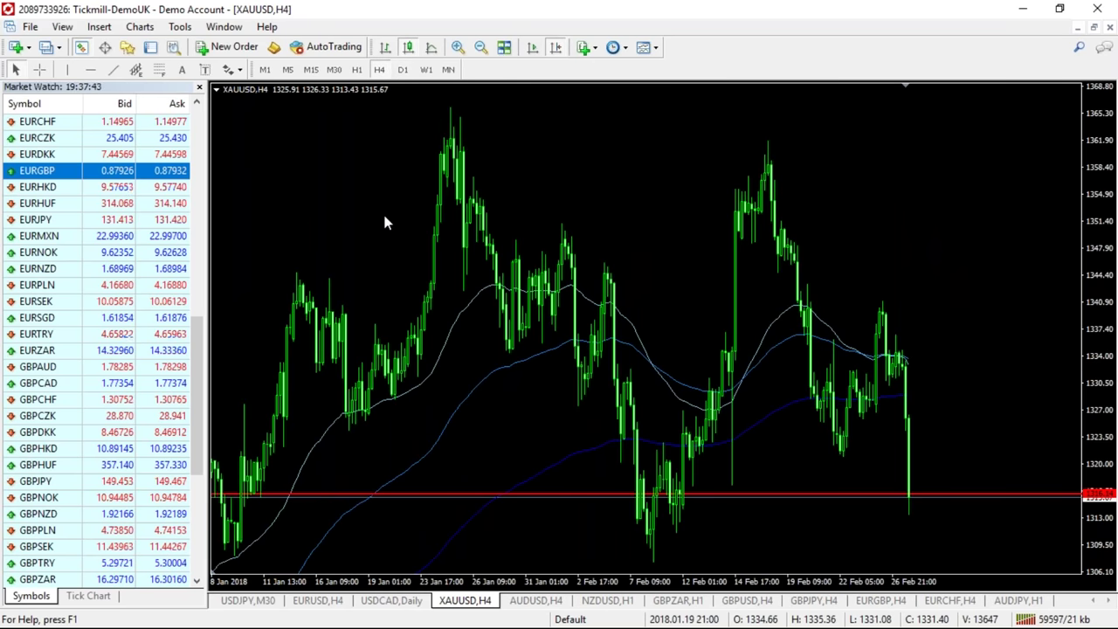
pyautogui.click(403, 69)
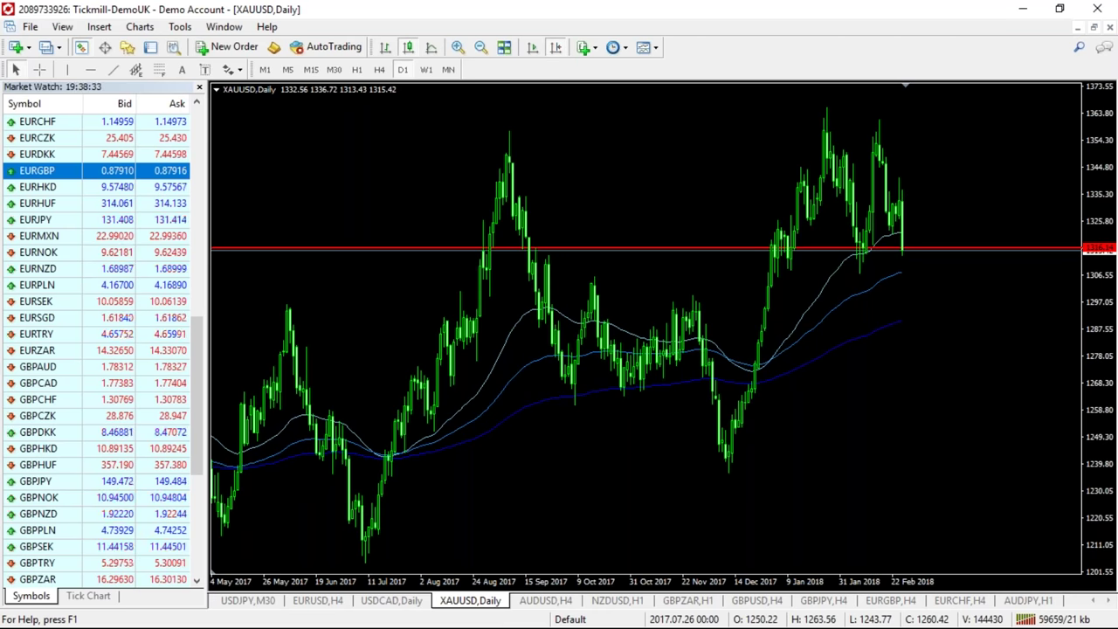
pyautogui.click(695, 606)
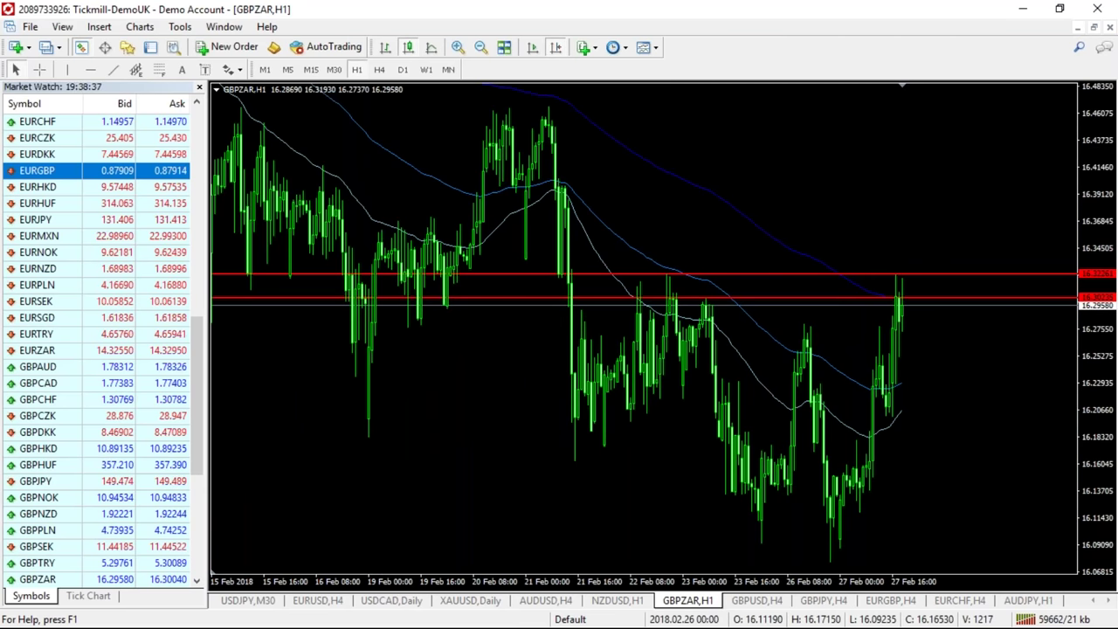
# Switch to the GBPUSD H4 chart and pan to its latest bars near 1.39147.
pyautogui.click(756, 600)
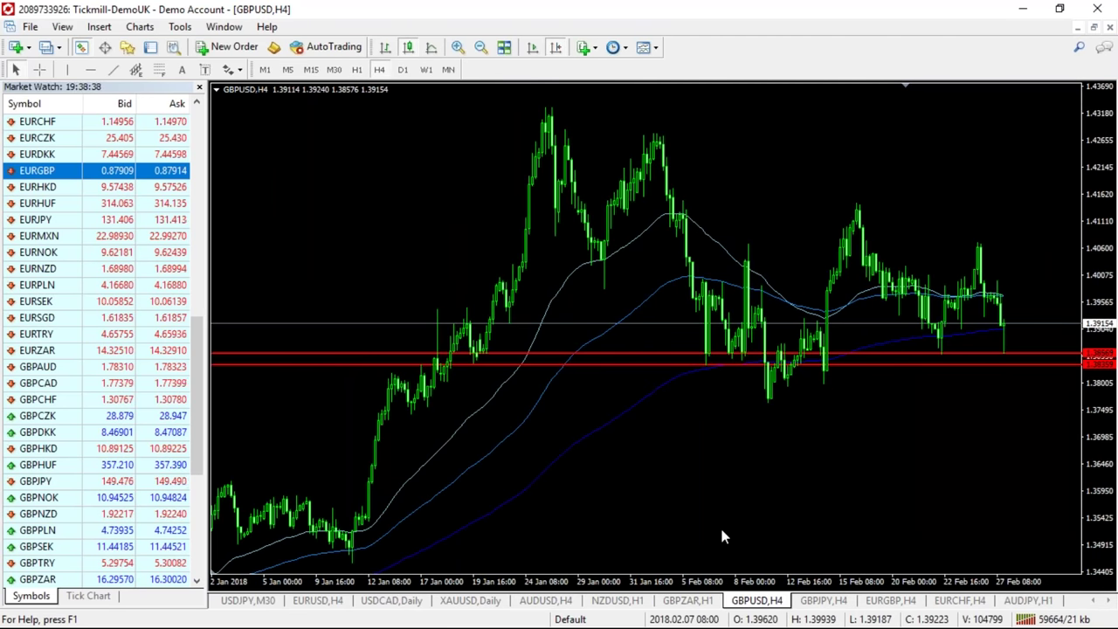
pyautogui.moveTo(624, 496); pyautogui.dragTo(524, 463)
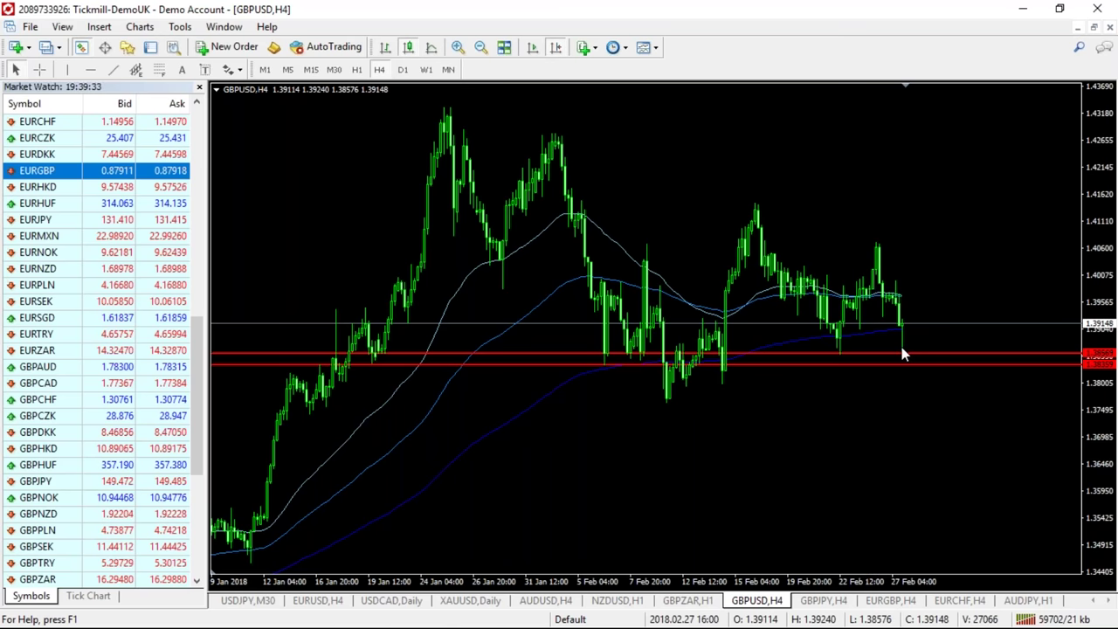
pyautogui.moveTo(903, 337)
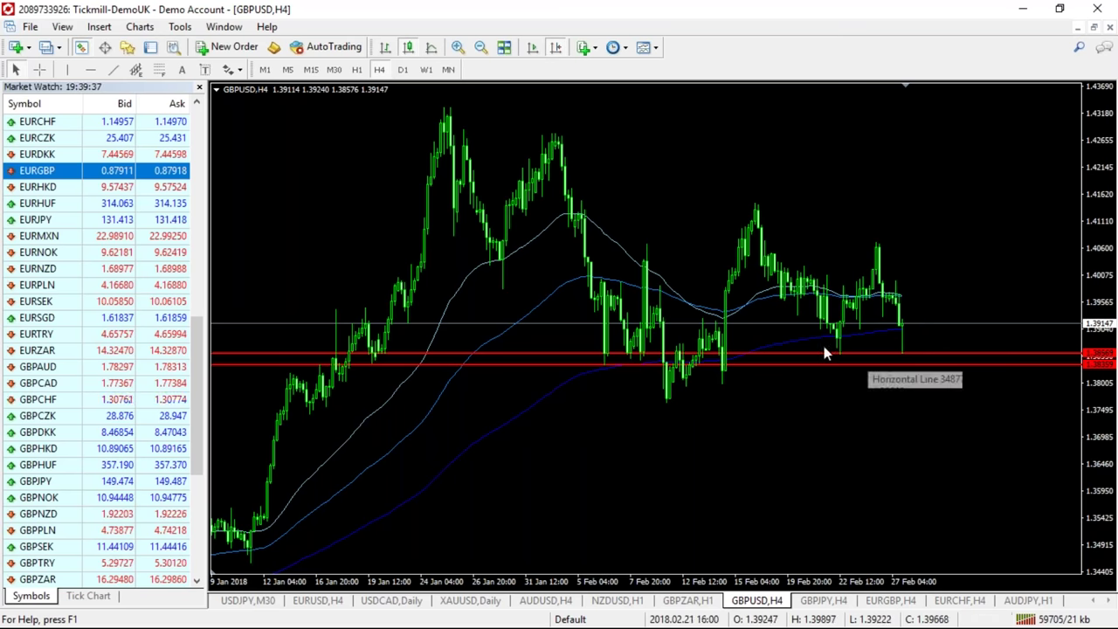
pyautogui.moveTo(625, 341)
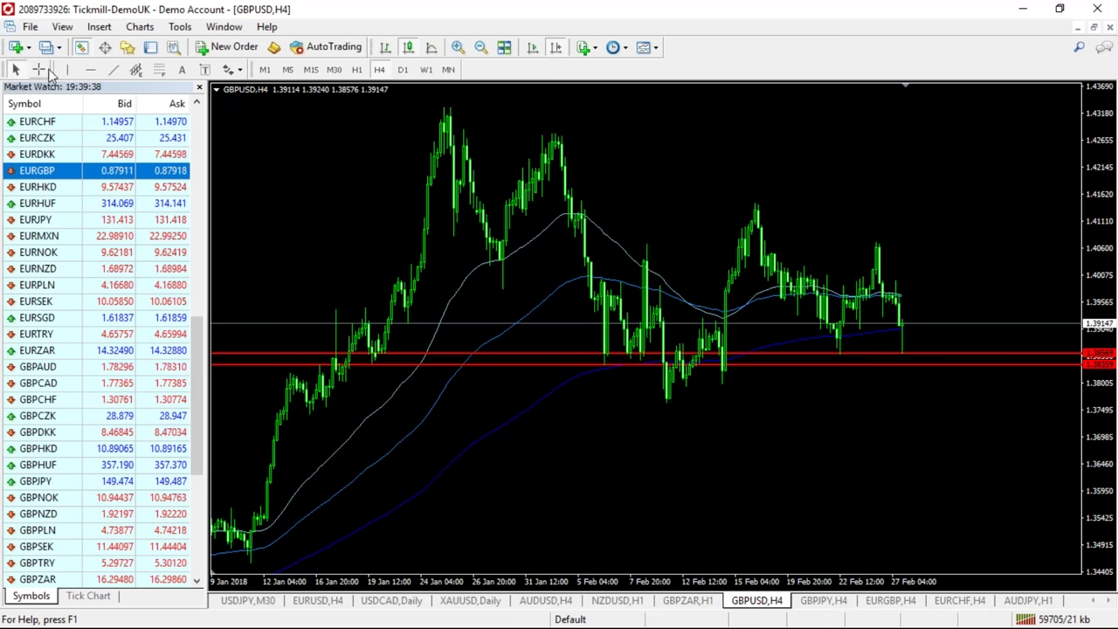
# Crosshair-measure the rise from the red support line to the late-January high, then zoom out.
pyautogui.moveTo(371, 358); pyautogui.dragTo(441, 107)
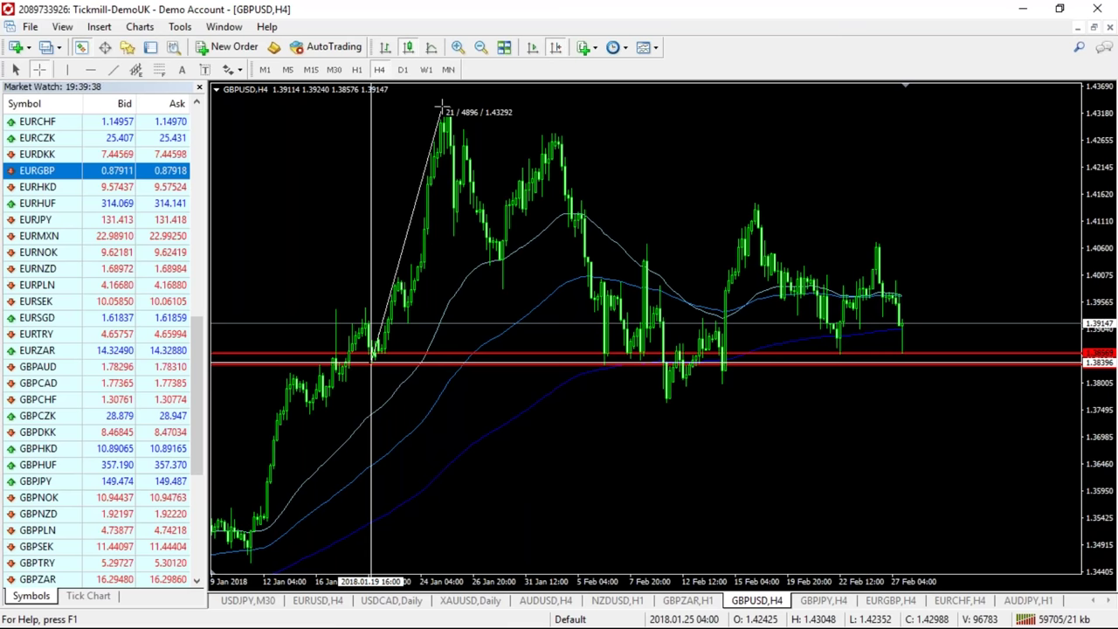
pyautogui.moveTo(441, 107); pyautogui.dragTo(441, 107)
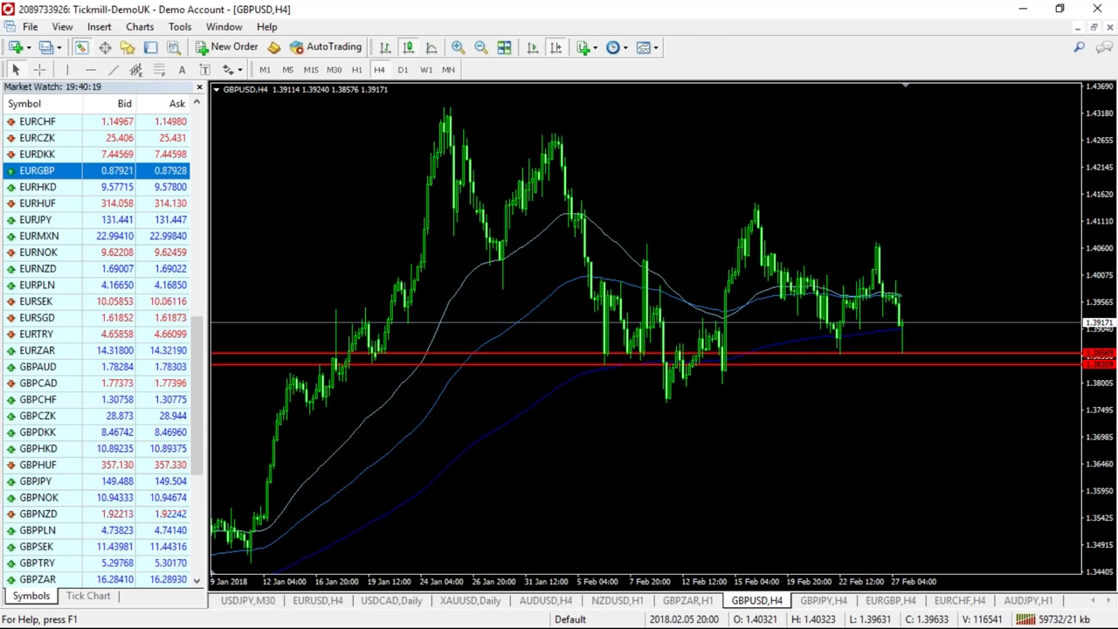
pyautogui.doubleClick(385, 365)
pyautogui.click(379, 352)
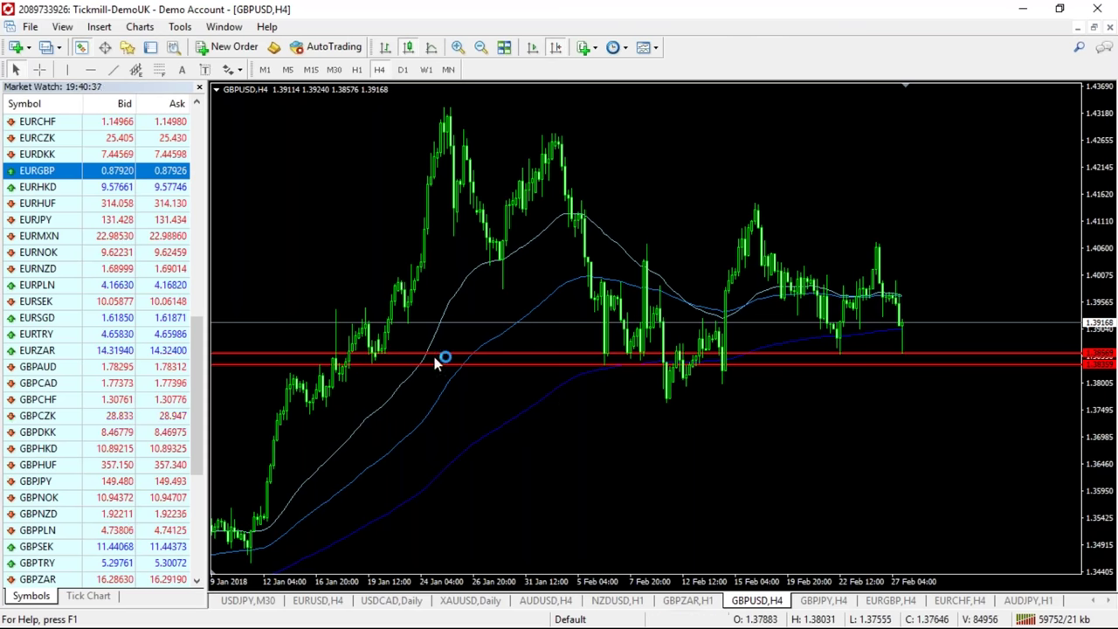
pyautogui.click(479, 49)
# Pan GBPUSD H4 back through 2017 and zoom out to reach the 2016 history.
pyautogui.moveTo(442, 230); pyautogui.dragTo(790, 258)
pyautogui.moveTo(429, 147); pyautogui.dragTo(747, 150)
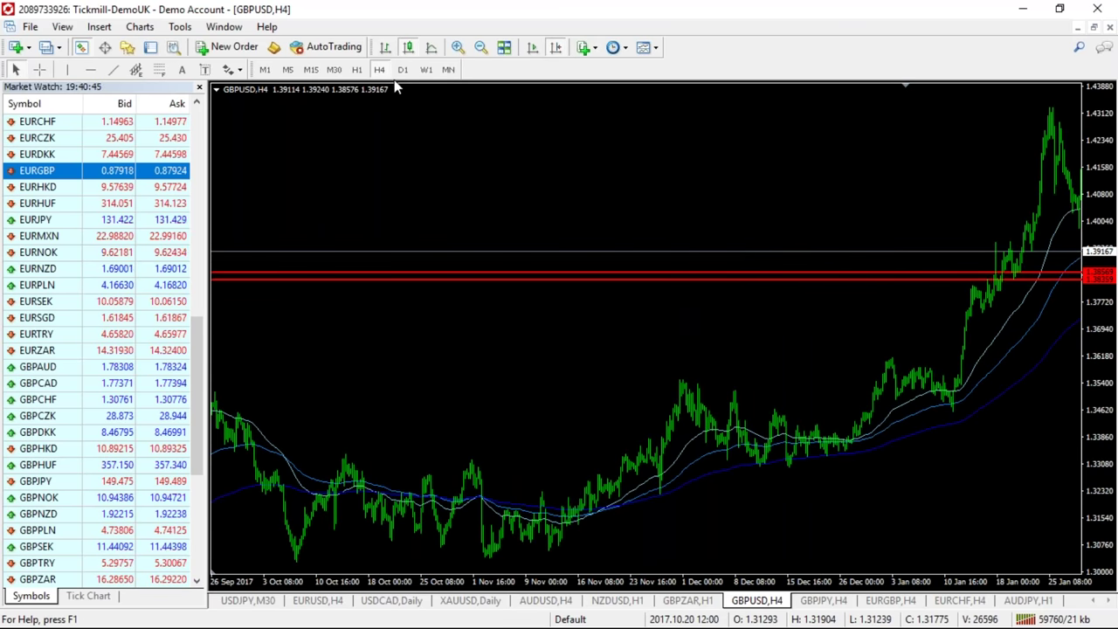
pyautogui.moveTo(331, 202); pyautogui.dragTo(772, 312)
pyautogui.moveTo(663, 353); pyautogui.dragTo(1069, 362)
pyautogui.moveTo(355, 293); pyautogui.dragTo(1092, 363)
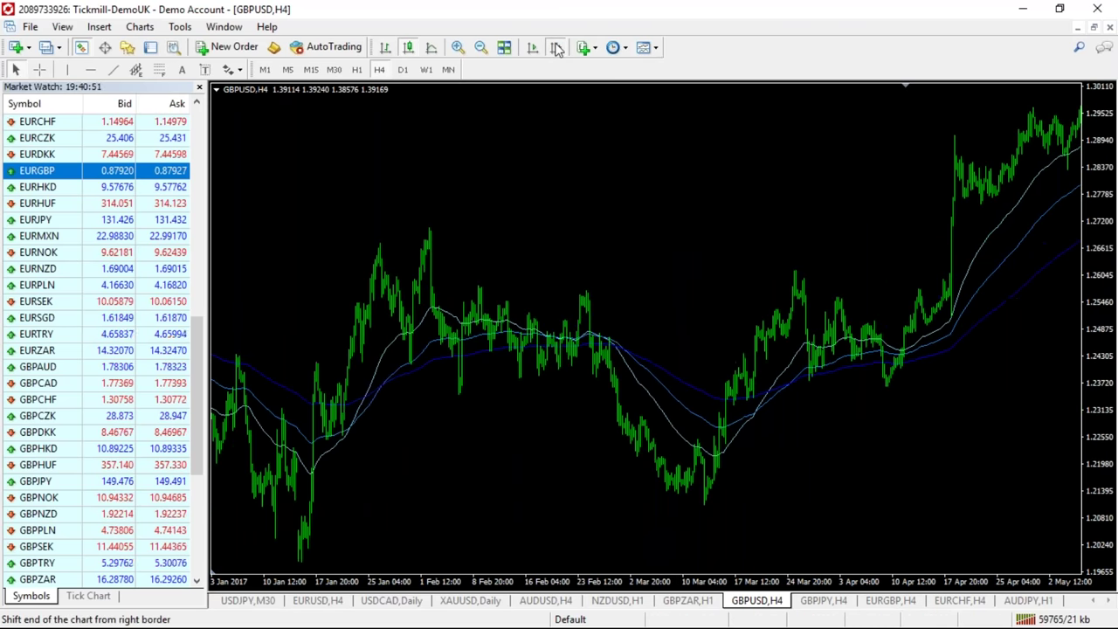
pyautogui.click(481, 52)
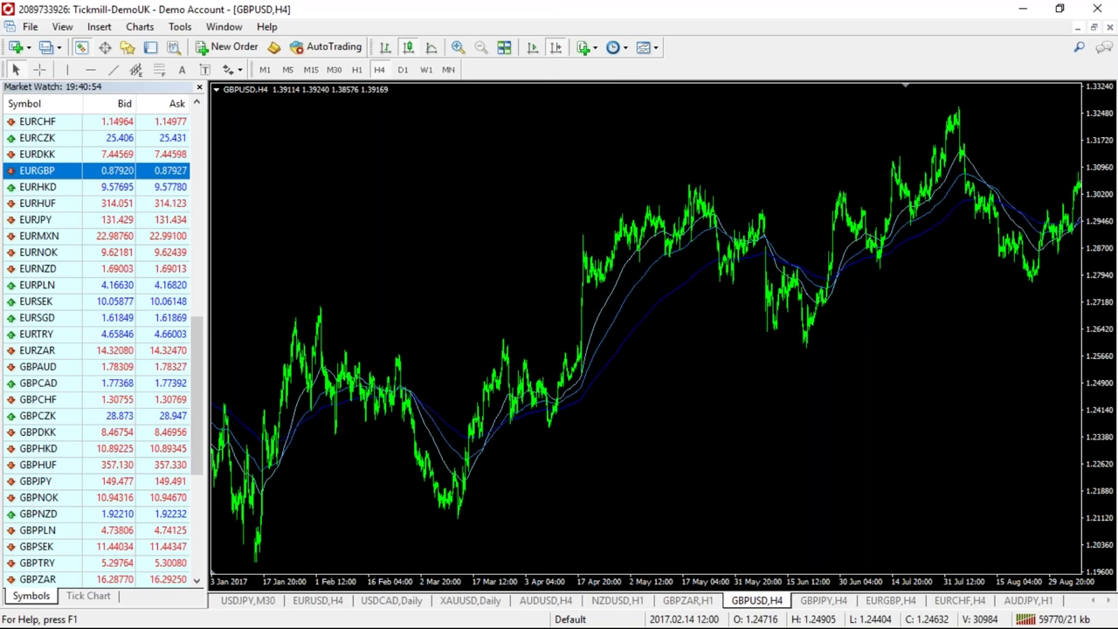
pyautogui.scroll(-10, 510, 433)
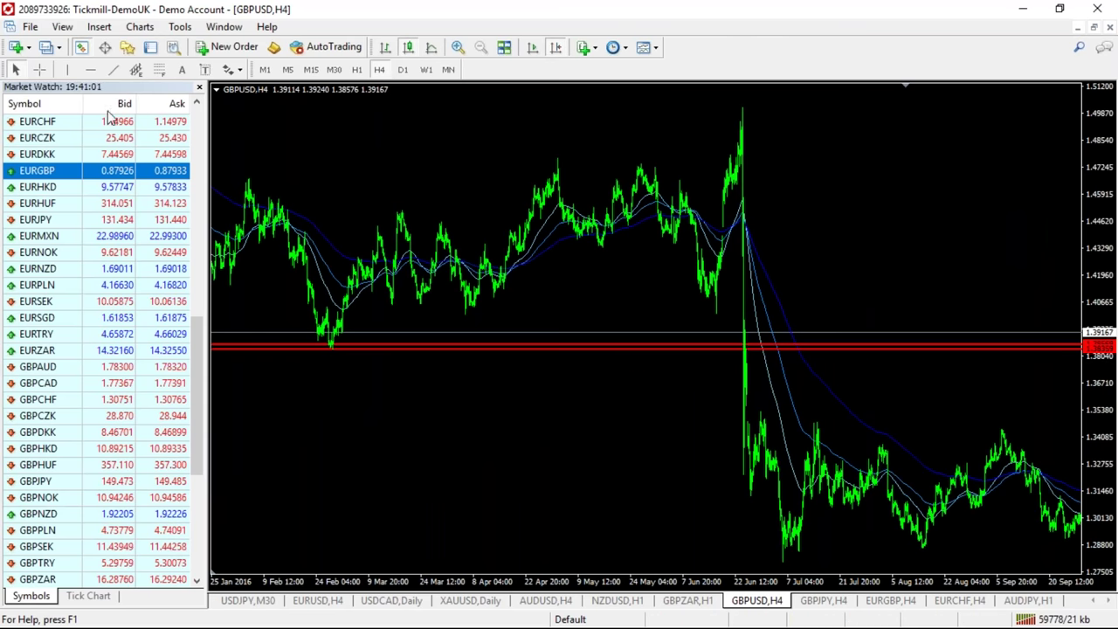
# Measure the move up from the February 2016 low with the Crosshair.
pyautogui.click(39, 70)
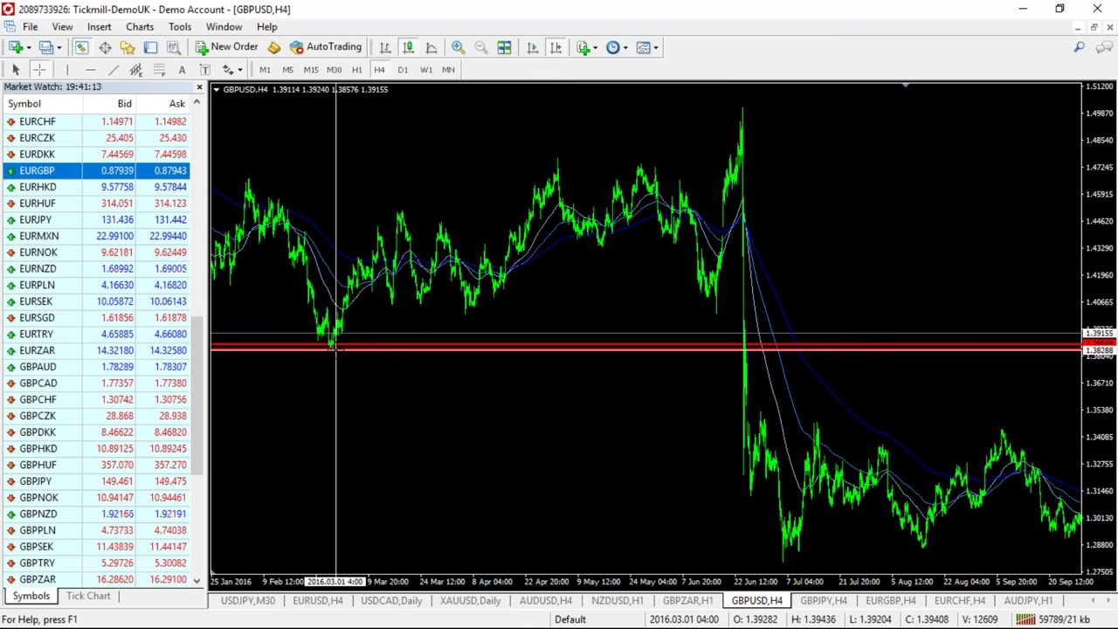
pyautogui.moveTo(333, 348); pyautogui.dragTo(740, 108)
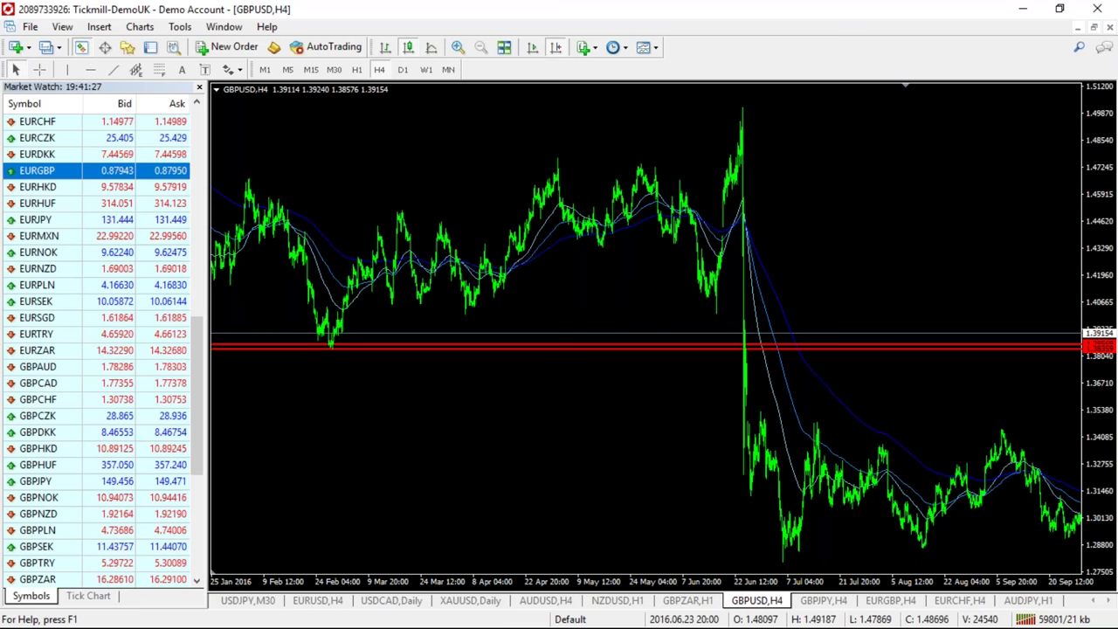
pyautogui.moveTo(887, 229)
pyautogui.mouseDown()
pyautogui.moveTo(801, 229)
pyautogui.moveTo(899, 231)
pyautogui.mouseUp()
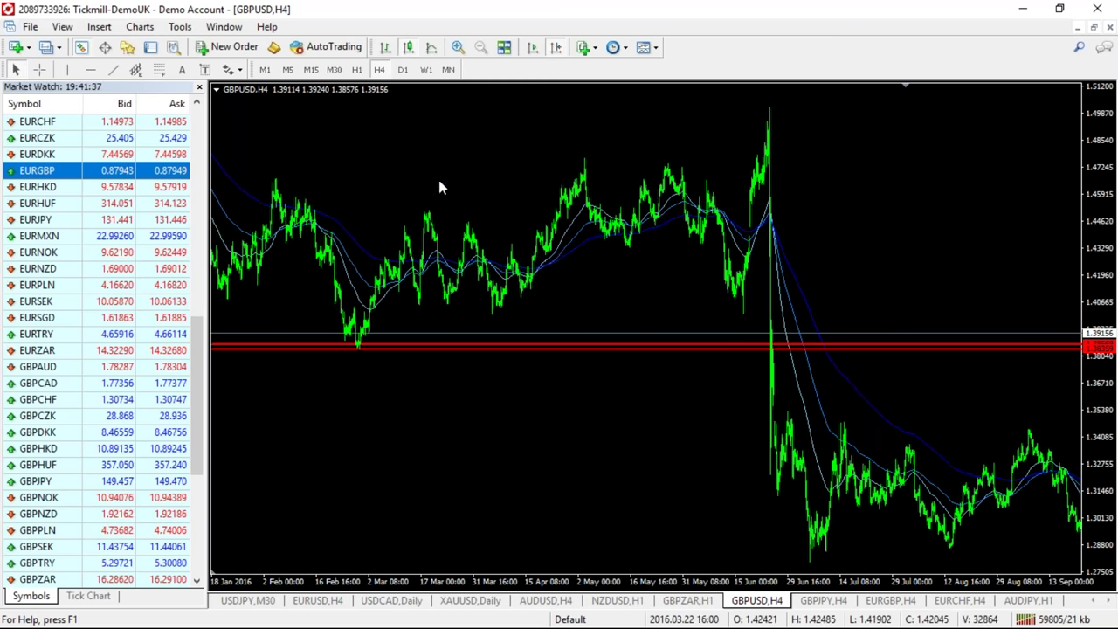
# Zoom in on the 2016 GBPUSD bars, fit the red levels, and show May–July 2016.
pyautogui.click(457, 53)
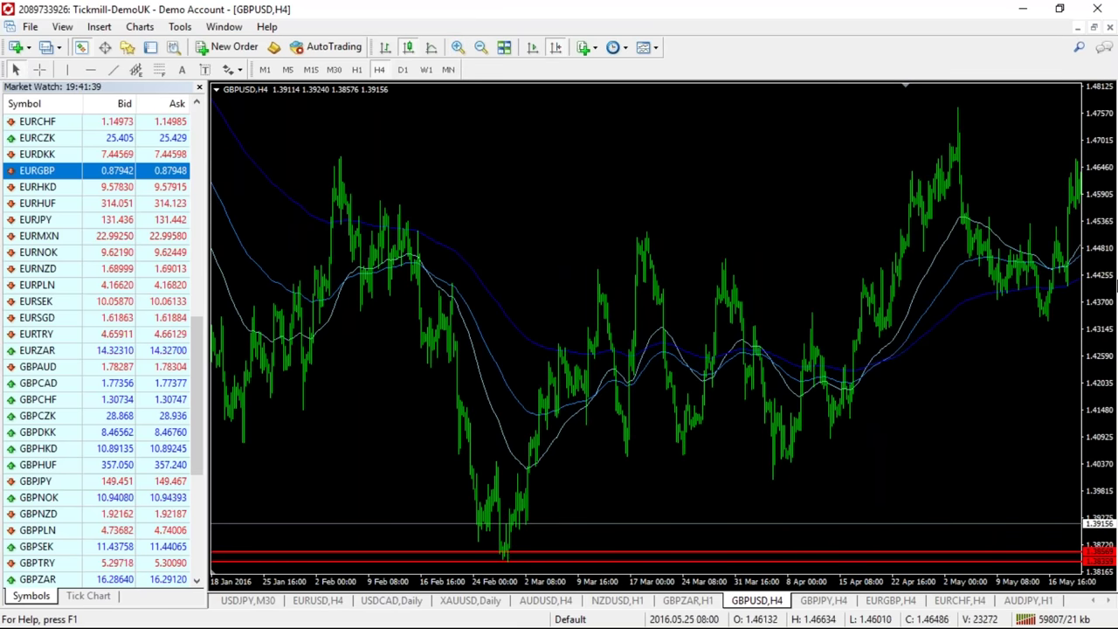
pyautogui.moveTo(1107, 232); pyautogui.dragTo(1107, 281)
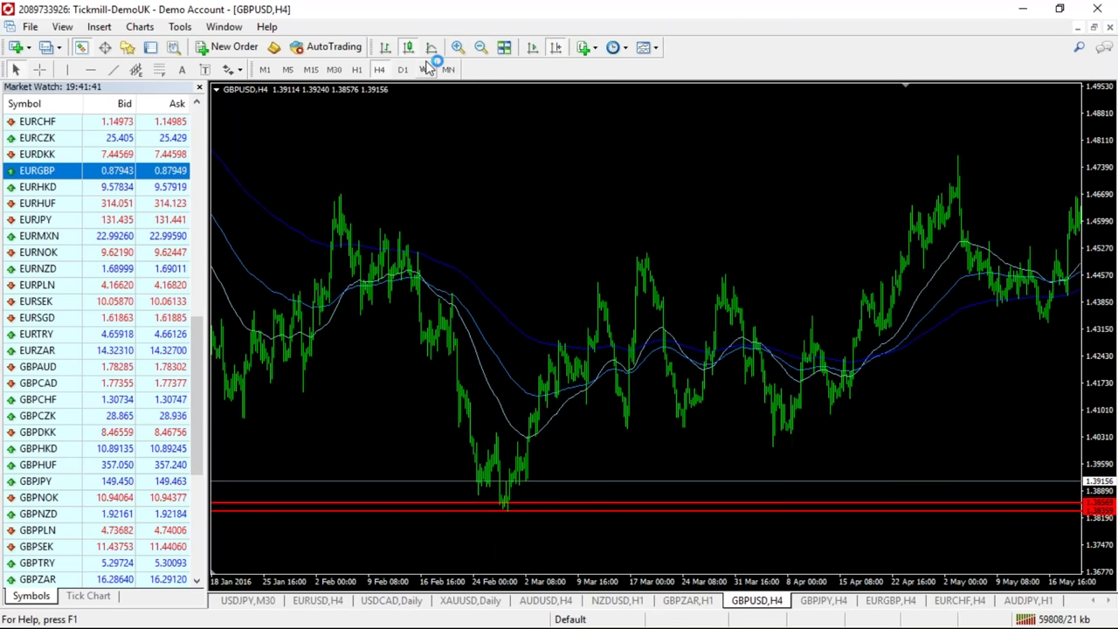
pyautogui.click(458, 48)
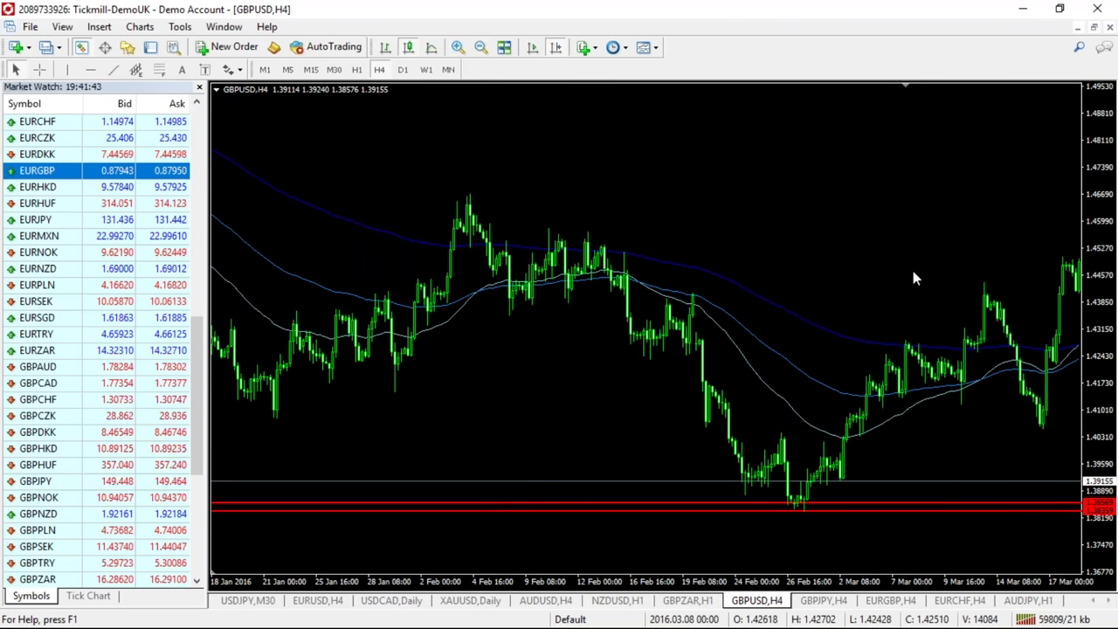
pyautogui.moveTo(911, 267); pyautogui.dragTo(721, 250)
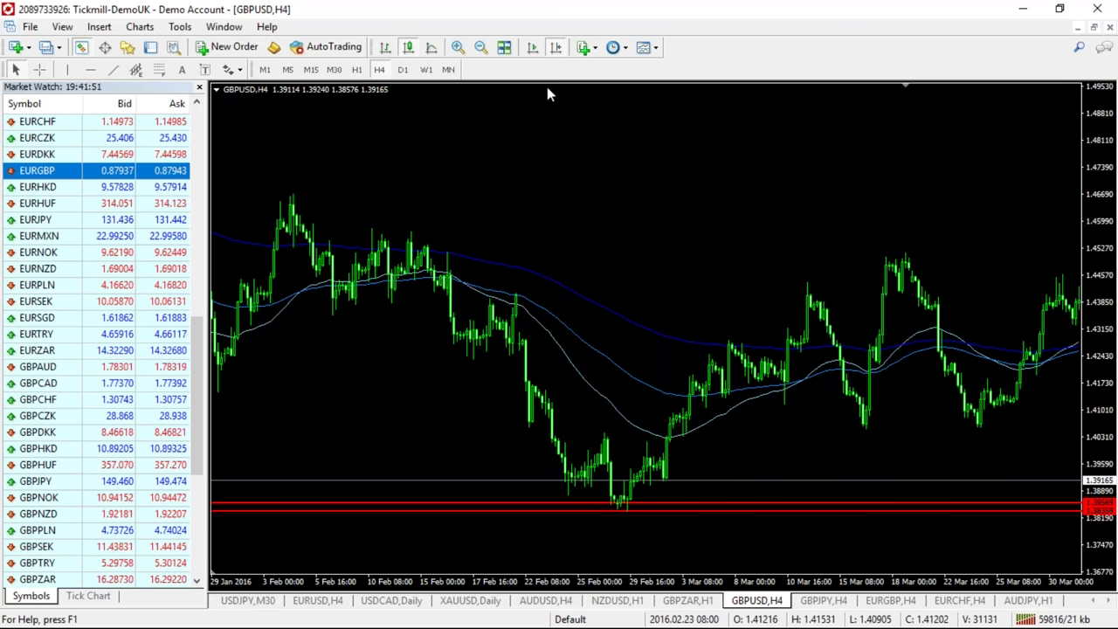
pyautogui.moveTo(428, 332); pyautogui.dragTo(386, 233)
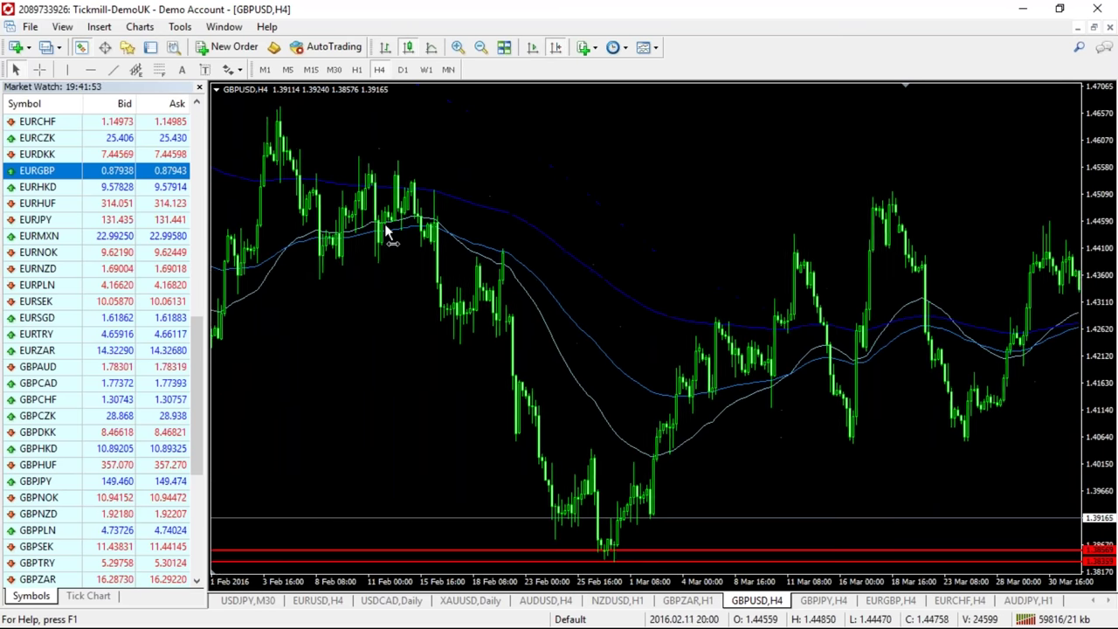
pyautogui.moveTo(956, 395); pyautogui.dragTo(669, 393)
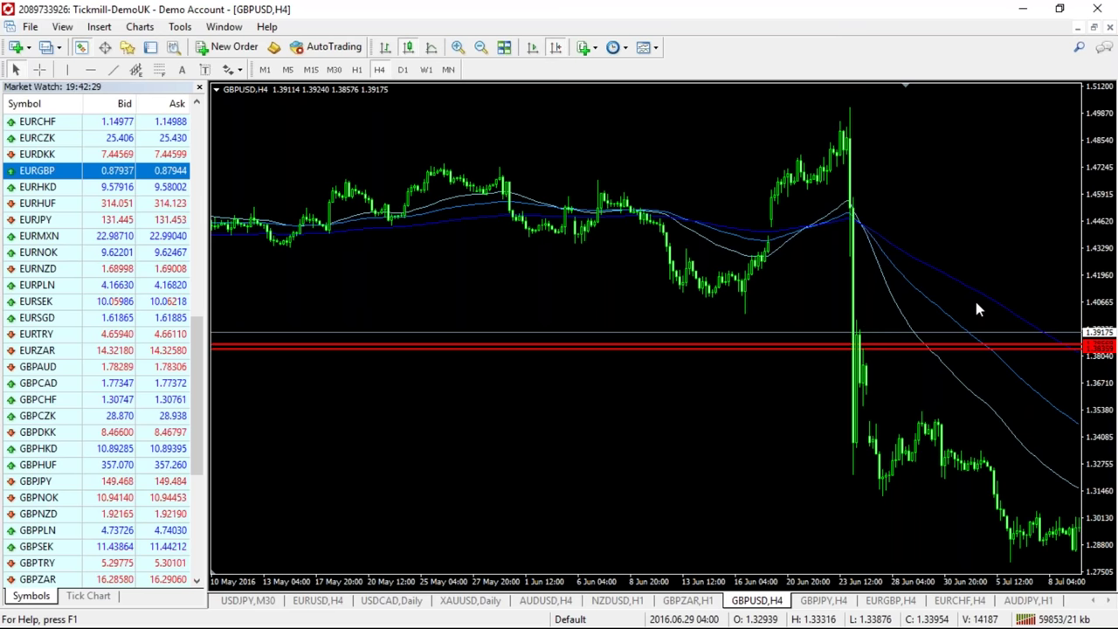
# Advance the chart with drags and Page Down to the April–June 2017 bars.
pyautogui.moveTo(996, 274); pyautogui.dragTo(427, 200)
pyautogui.press('pagedown')
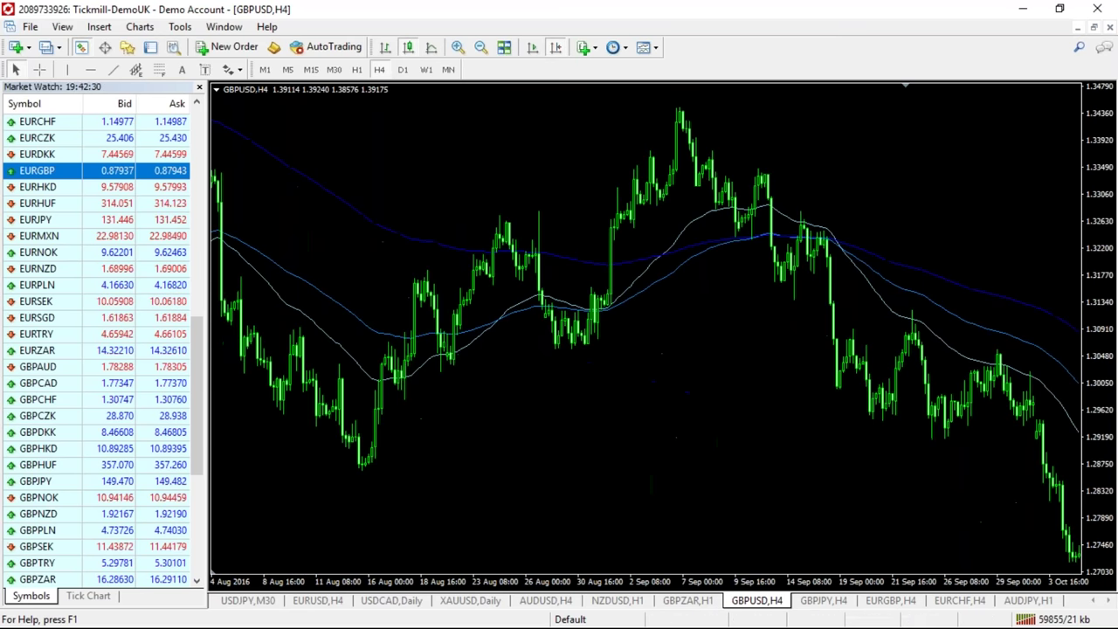
pyautogui.moveTo(643, 390); pyautogui.dragTo(192, 327)
pyautogui.press('pagedown')
pyautogui.press('pagedown')
pyautogui.press('pagedown')
pyautogui.press('pagedown')
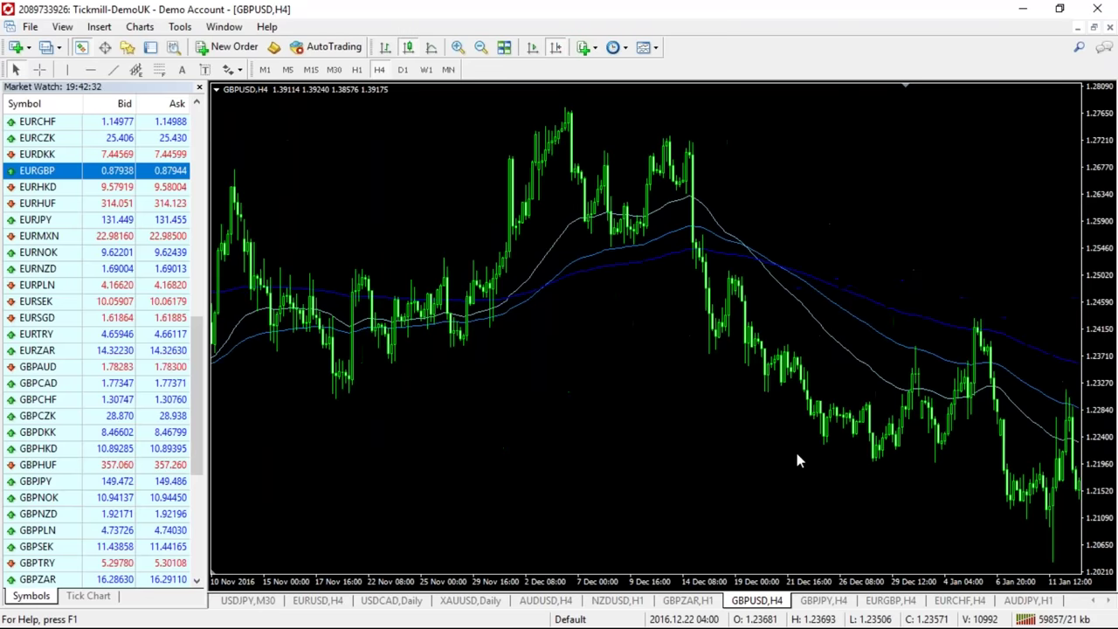
pyautogui.press('pagedown')
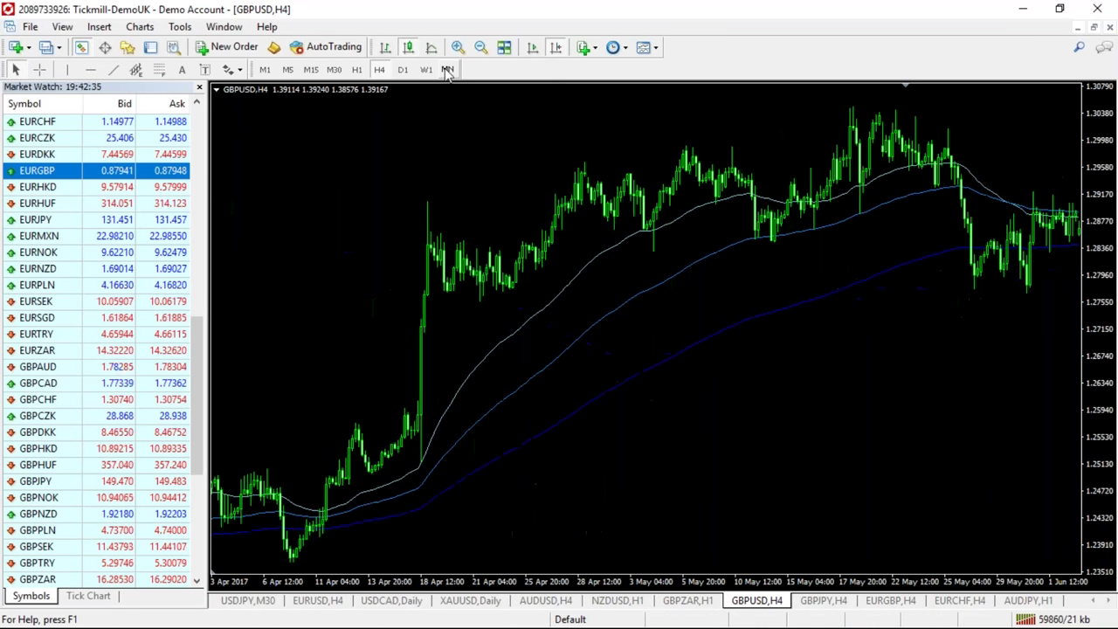
# Switch GBPUSD to Daily, zoom out, and pan back to the 2008–2009 lows.
pyautogui.click(403, 69)
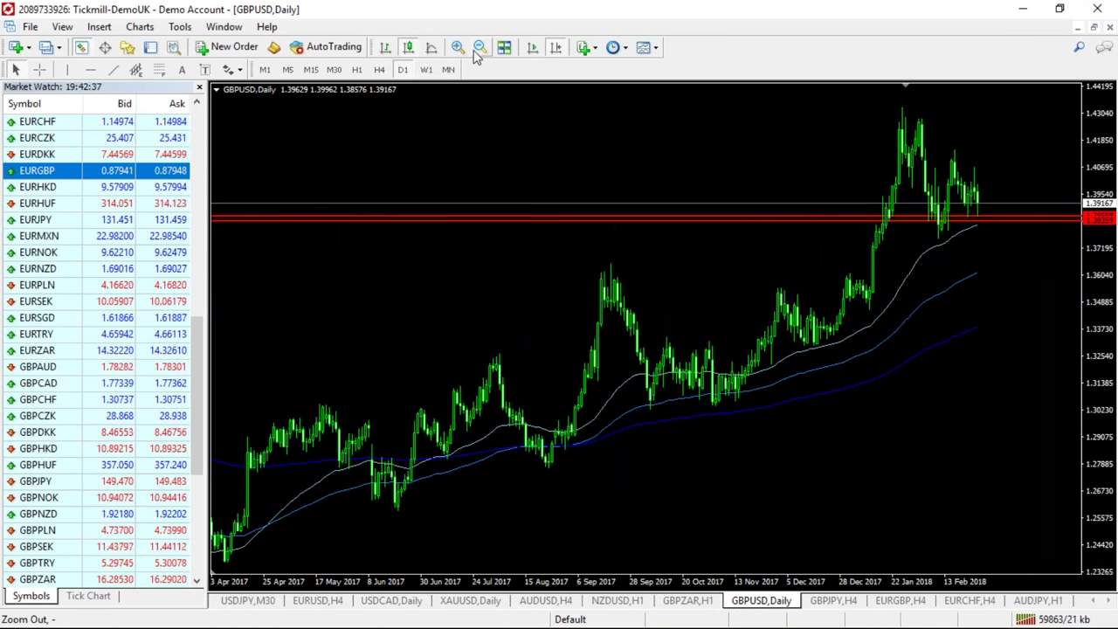
pyautogui.click(479, 50)
pyautogui.moveTo(262, 352); pyautogui.dragTo(698, 394)
pyautogui.moveTo(411, 307); pyautogui.dragTo(952, 415)
pyautogui.moveTo(525, 414); pyautogui.dragTo(1090, 419)
pyautogui.moveTo(279, 393); pyautogui.dragTo(873, 398)
pyautogui.moveTo(227, 375); pyautogui.dragTo(609, 396)
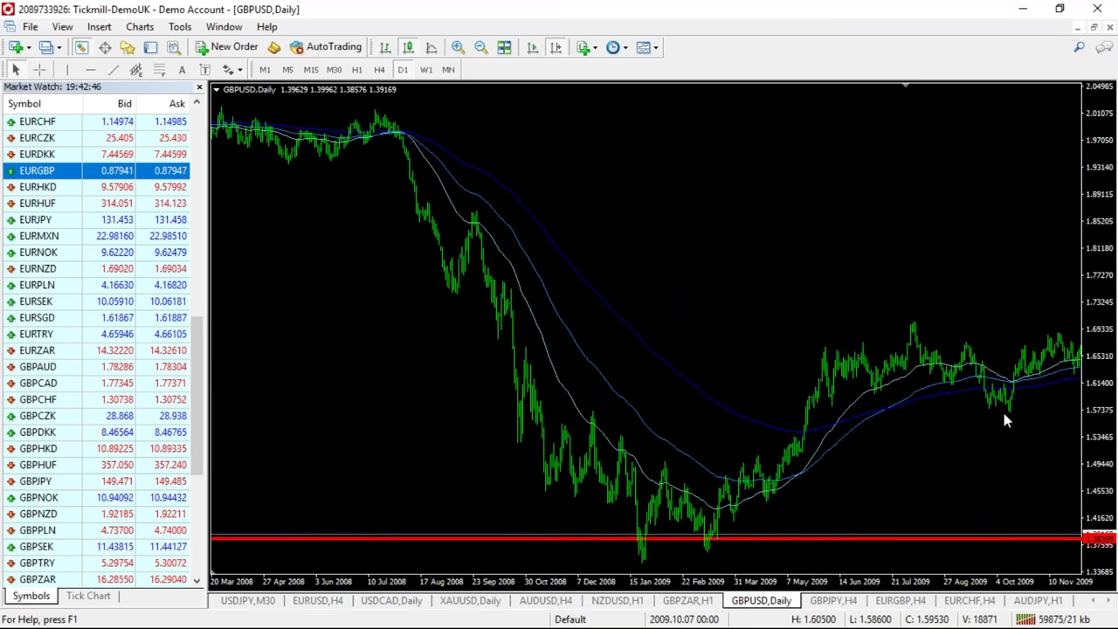
# Zoom in around late 2008–2010, then jump to the latest daily bars through February 2018.
pyautogui.moveTo(603, 510); pyautogui.dragTo(297, 516)
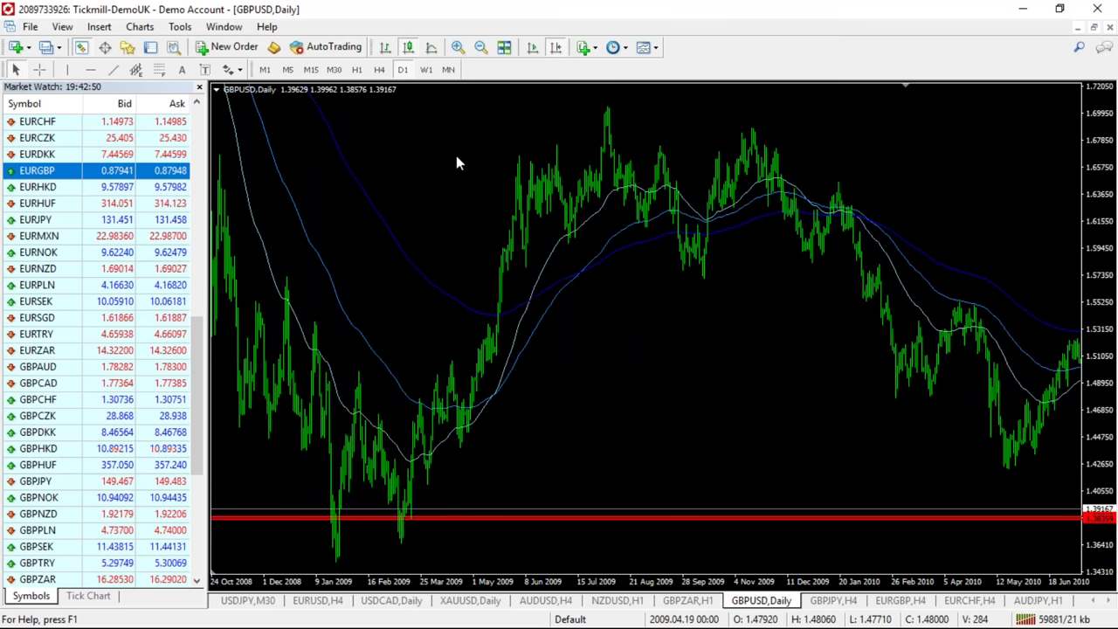
pyautogui.click(458, 46)
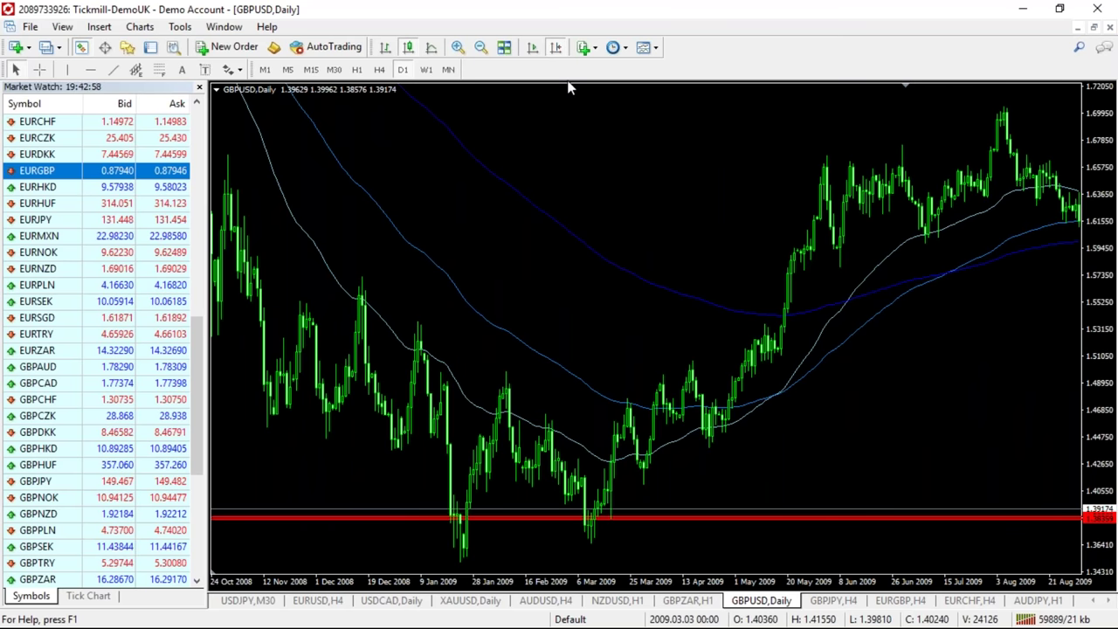
pyautogui.click(557, 48)
pyautogui.click(556, 48)
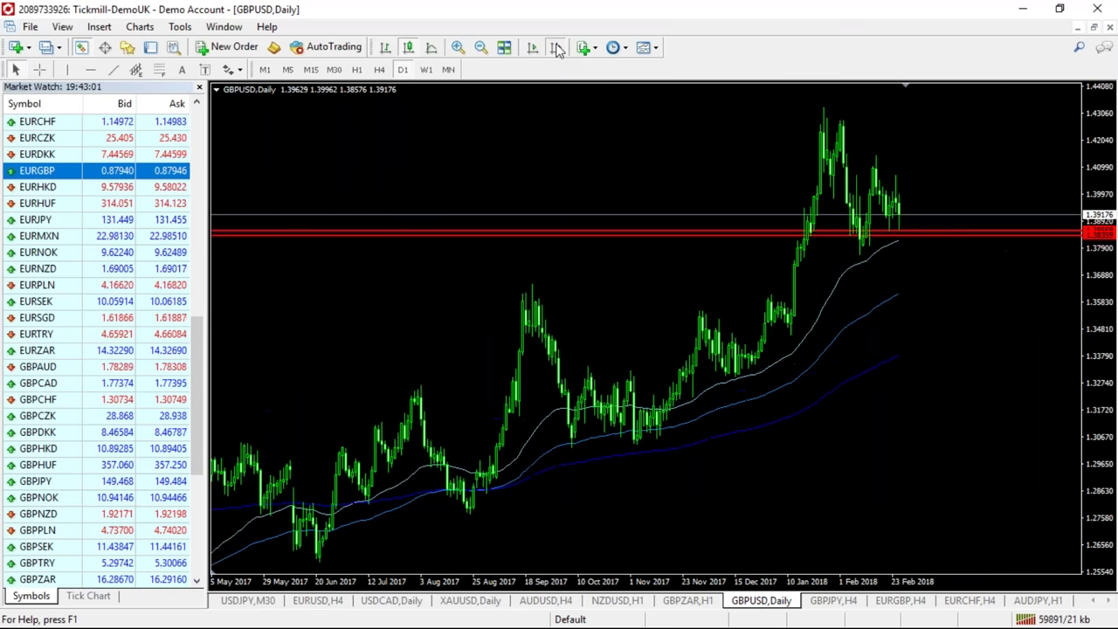
# Switch GBPUSD to H4, zoom in twice, and jump to the latest February 2018 bars.
pyautogui.click(379, 69)
pyautogui.click(457, 47)
pyautogui.click(456, 47)
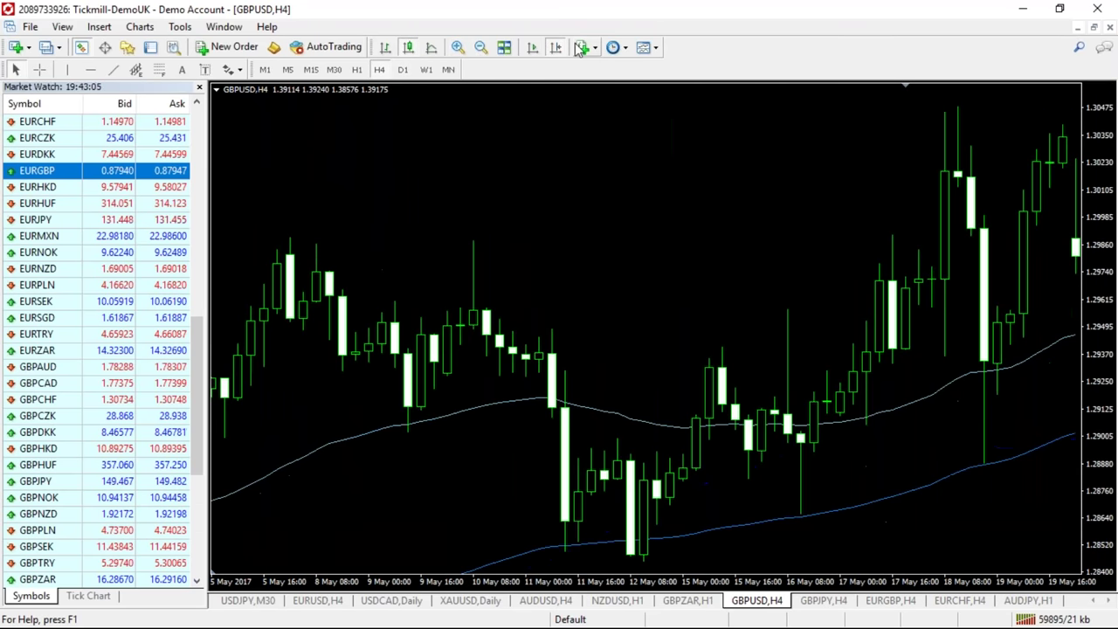
pyautogui.click(556, 48)
pyautogui.click(556, 48)
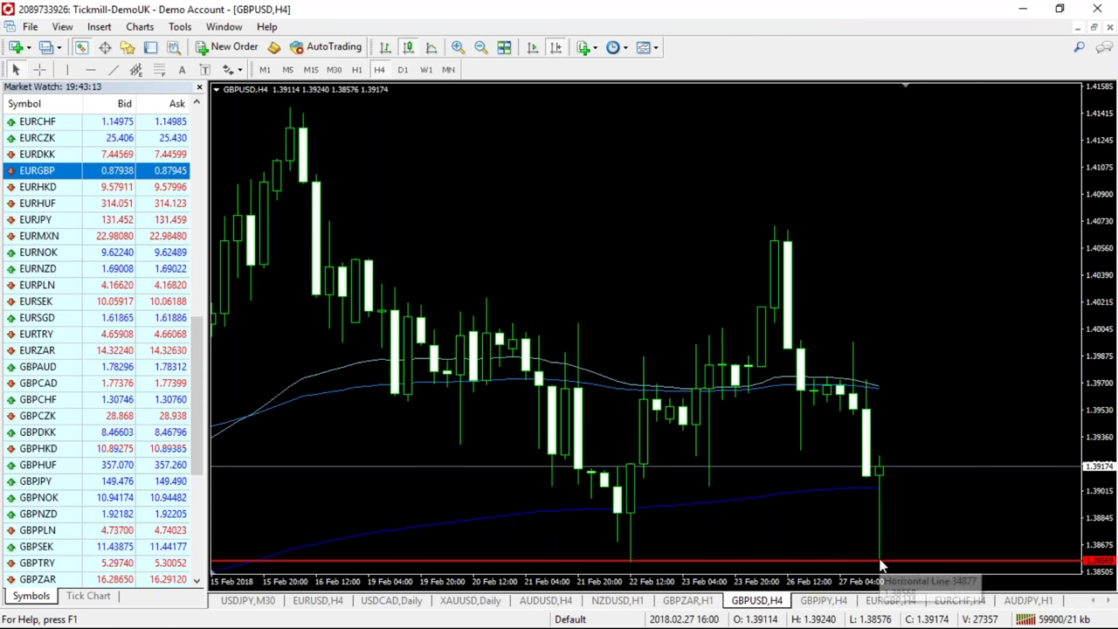
# Review earlier February candles, compress the price scale, and zoom out around the red support lines.
pyautogui.moveTo(499, 411); pyautogui.dragTo(947, 388)
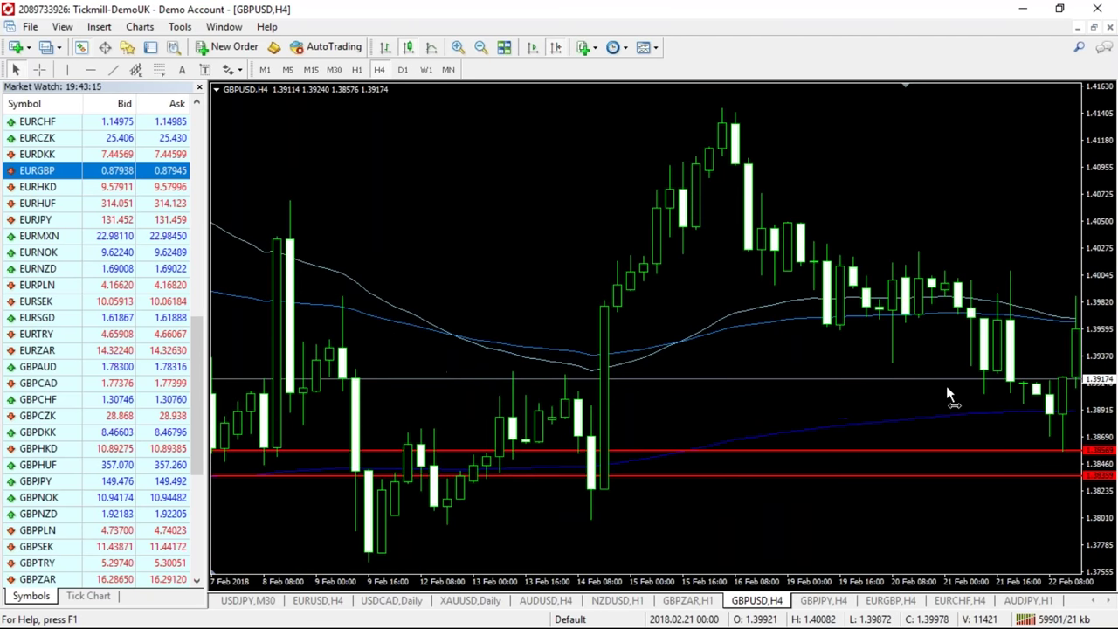
pyautogui.scroll(5, 446, 419)
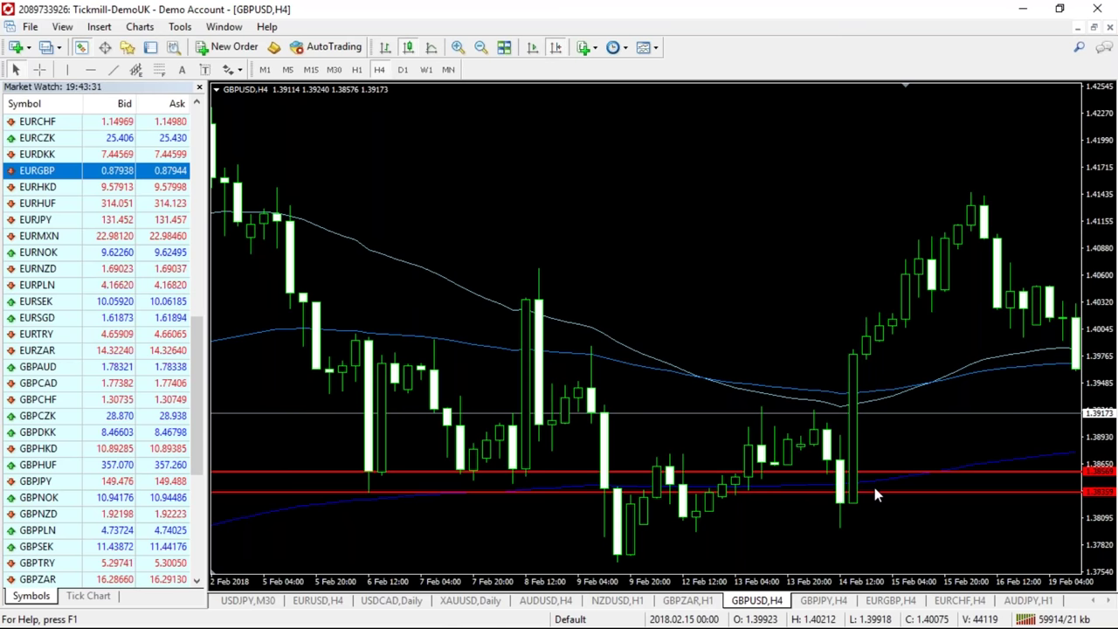
pyautogui.scroll(-5, 646, 332)
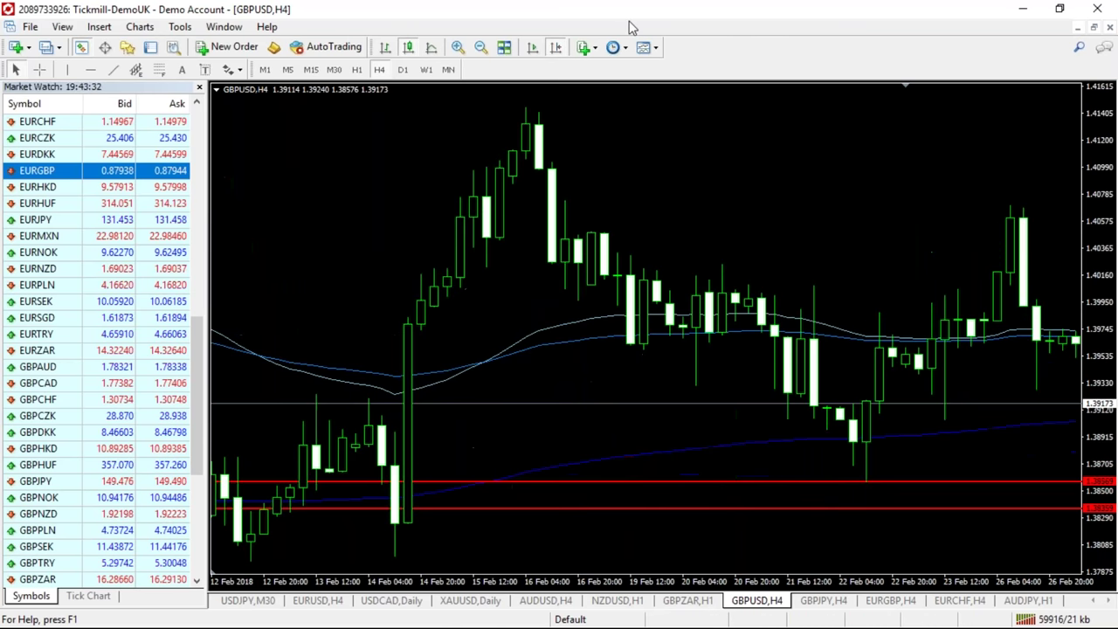
pyautogui.click(555, 51)
pyautogui.scroll(-3, 832, 173)
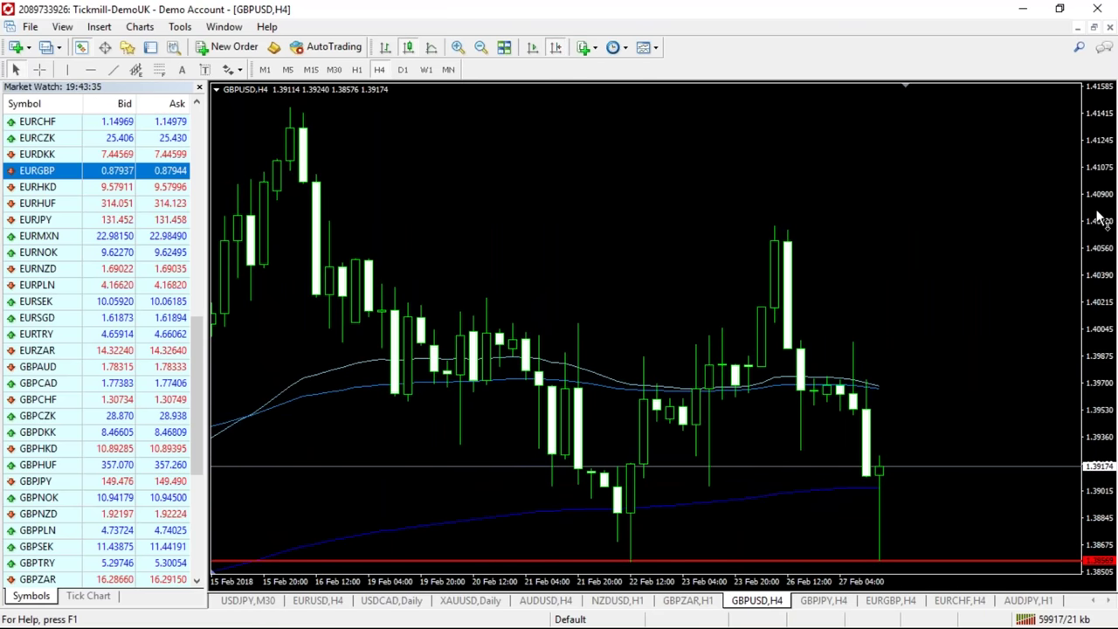
pyautogui.moveTo(1099, 225); pyautogui.dragTo(1100, 248)
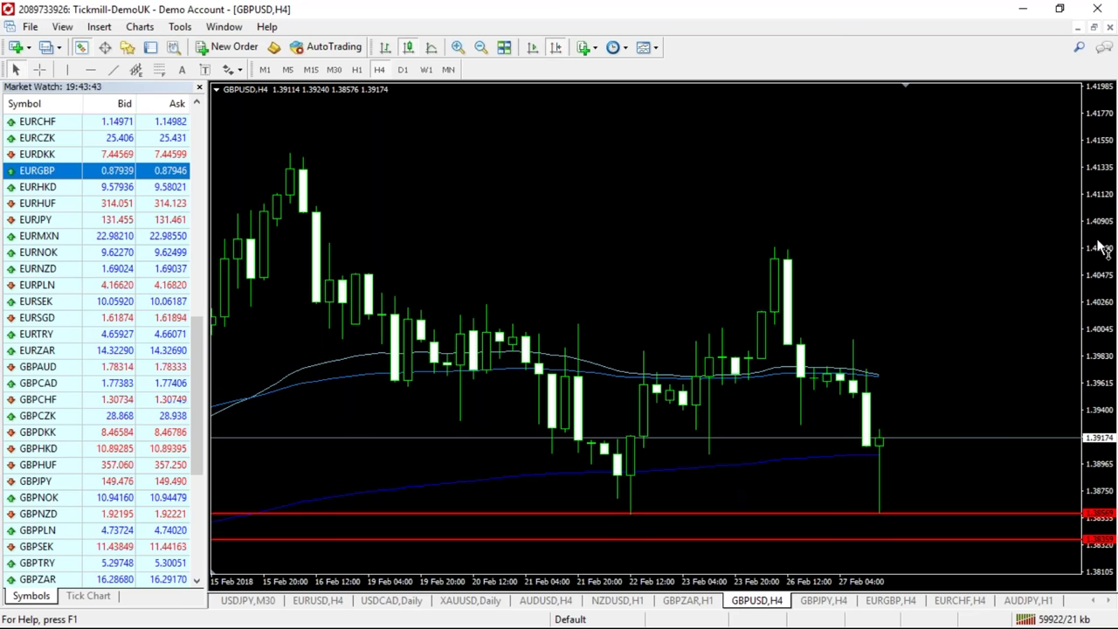
pyautogui.click(486, 51)
pyautogui.moveTo(395, 231); pyautogui.dragTo(408, 145)
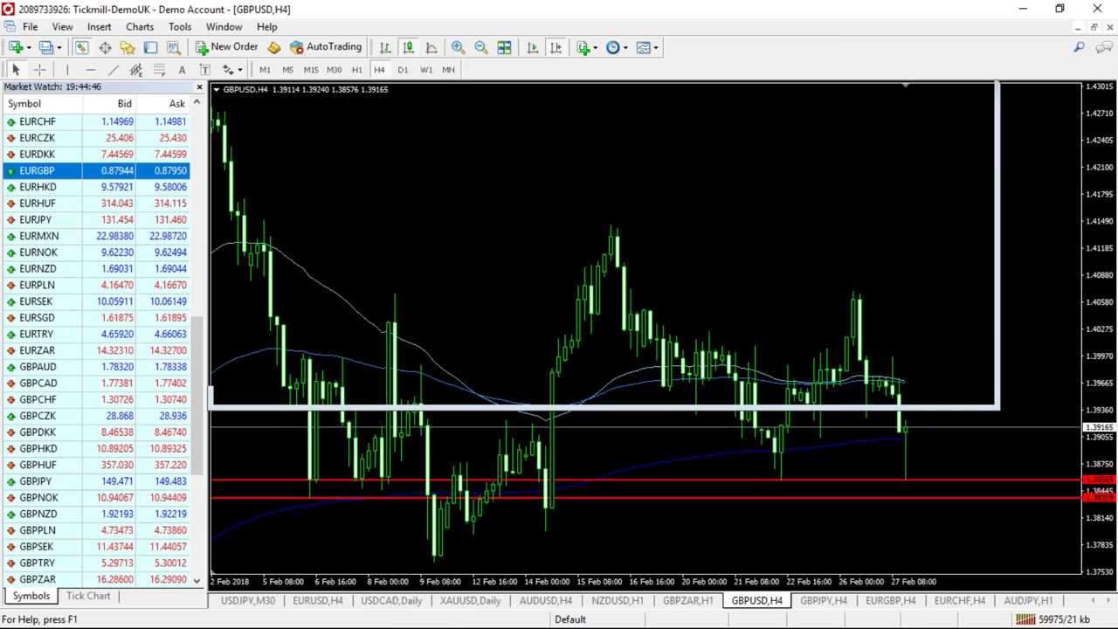
# Review GBPZAR H1, then zoom out EURGBP H4 to show the Dec 2017–Feb 2018 bars.
pyautogui.click(688, 601)
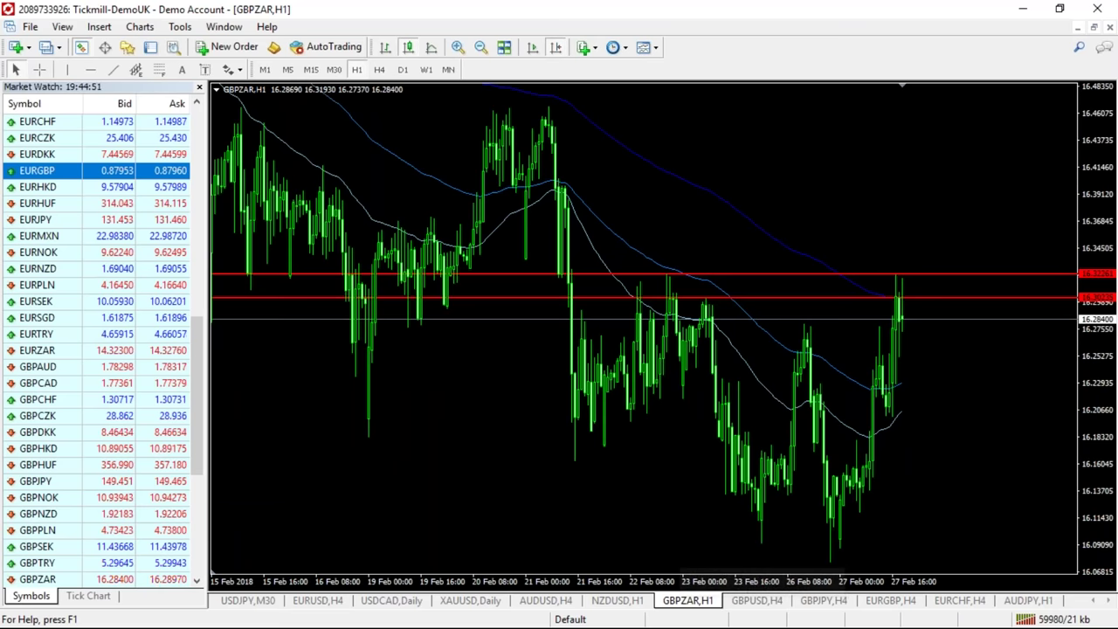
pyautogui.click(891, 600)
pyautogui.moveTo(414, 166); pyautogui.dragTo(502, 118)
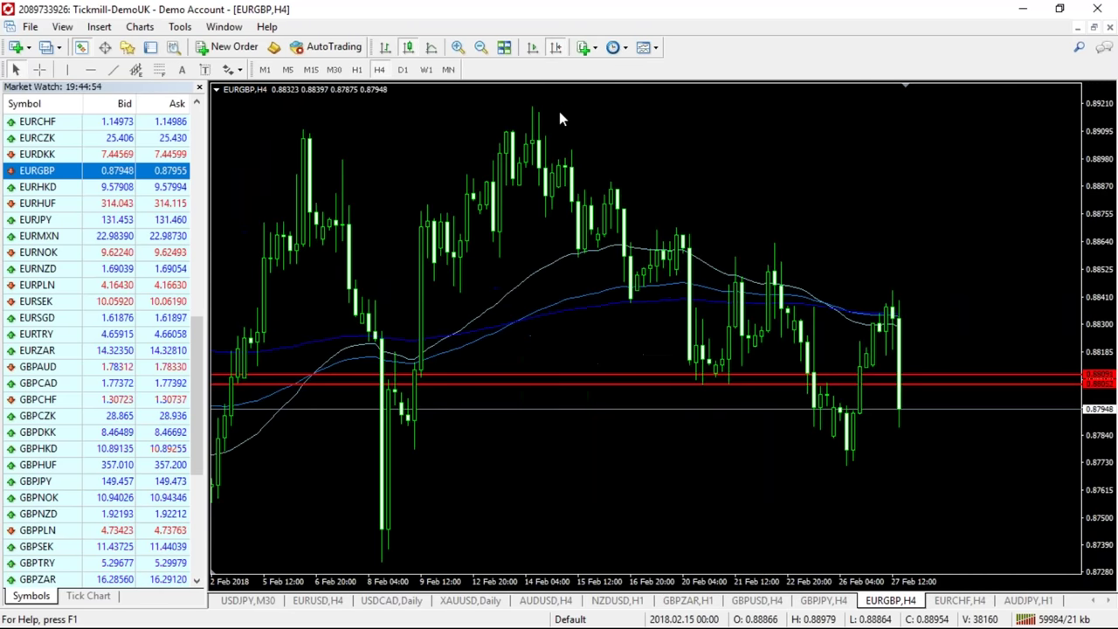
pyautogui.click(480, 47)
pyautogui.moveTo(464, 179); pyautogui.dragTo(866, 160)
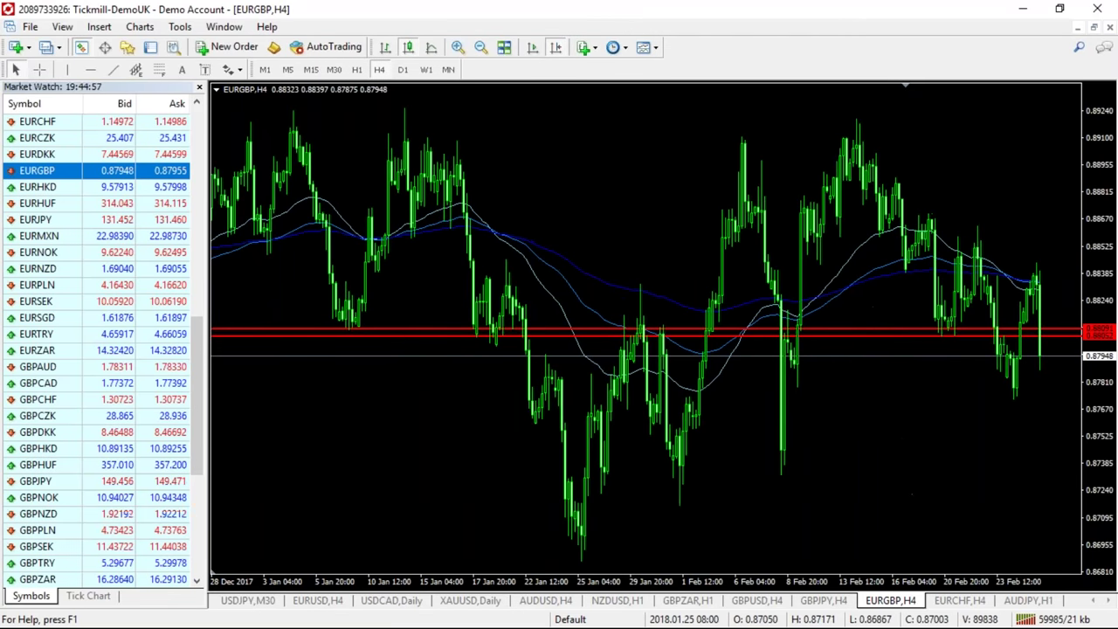
# Check the latest EURCHF H4 and AUDJPY H1 bars, then load EURCAD into the H1 chart.
pyautogui.click(960, 601)
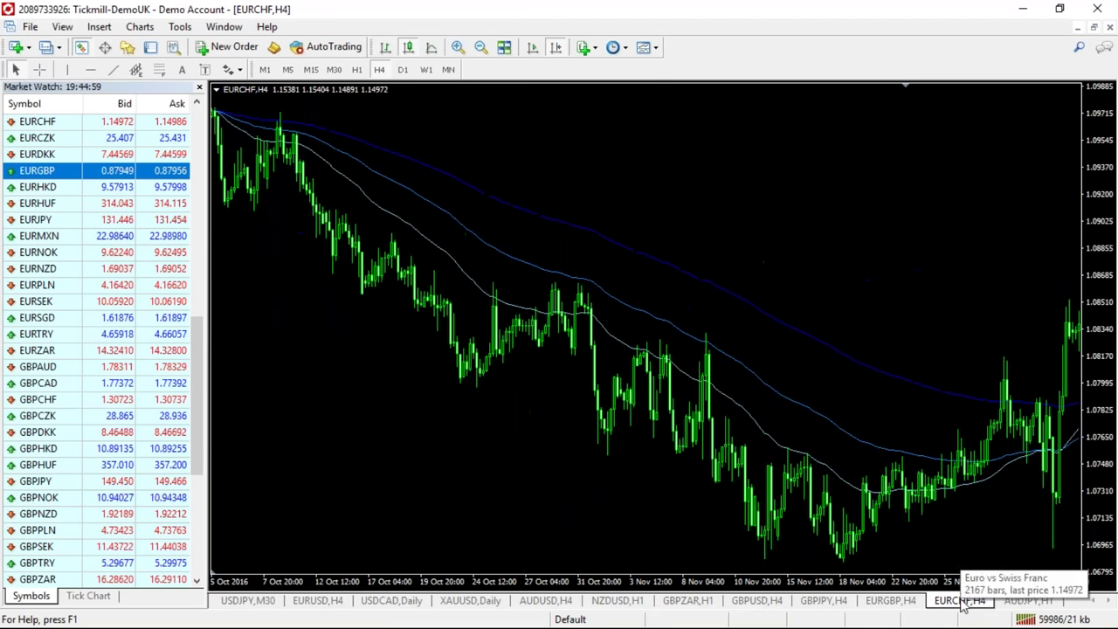
pyautogui.click(557, 49)
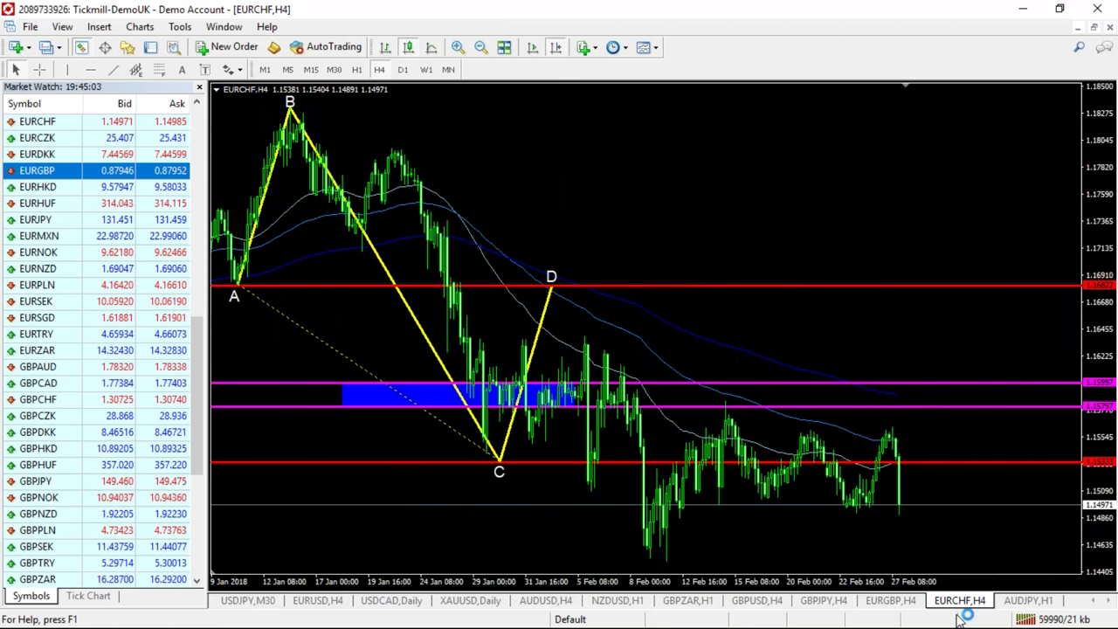
pyautogui.click(1028, 601)
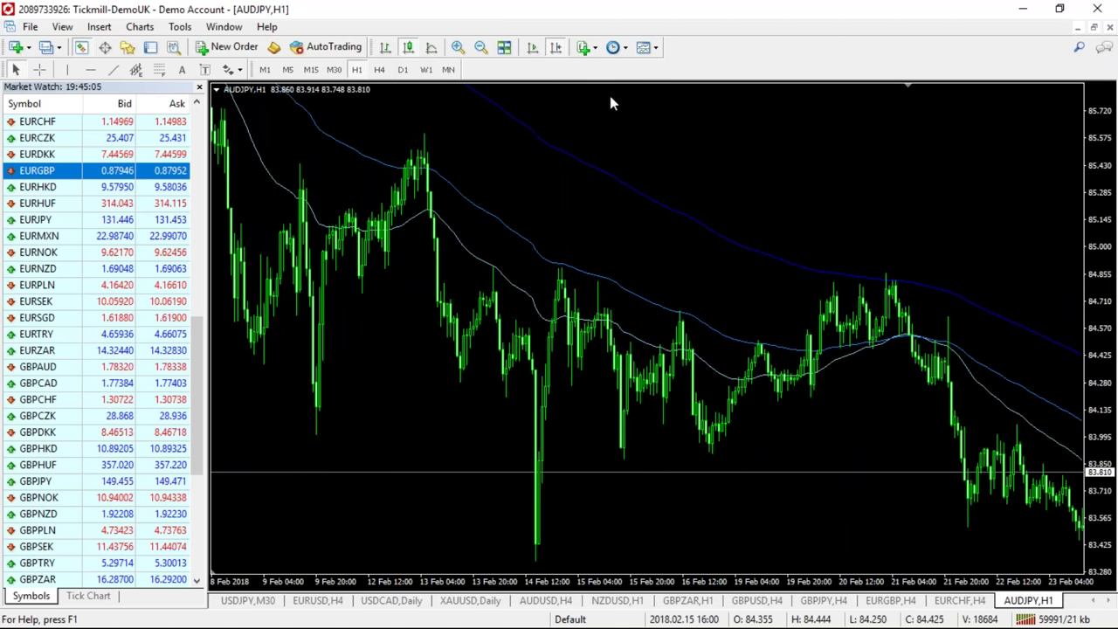
pyautogui.click(527, 46)
pyautogui.click(557, 49)
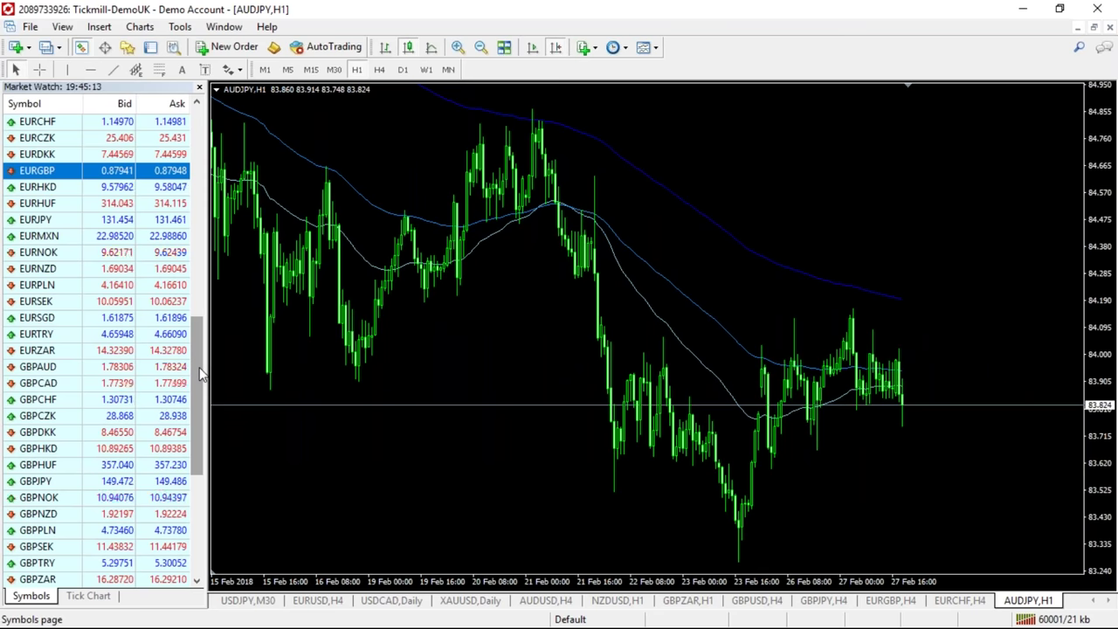
pyautogui.scroll(2, 199, 371)
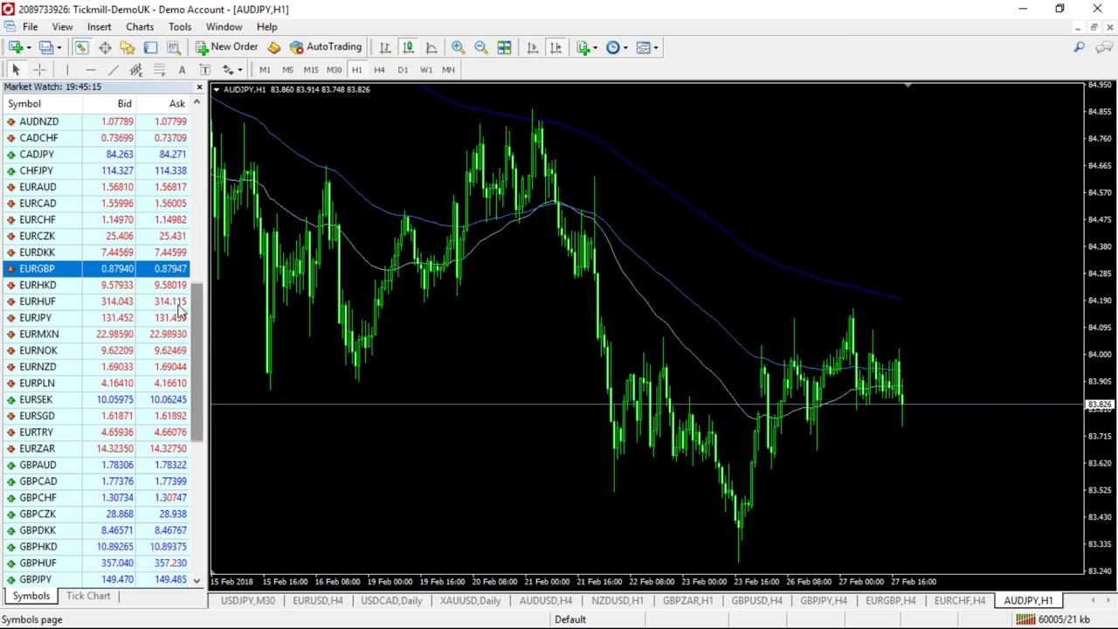
pyautogui.moveTo(50, 203); pyautogui.dragTo(541, 96)
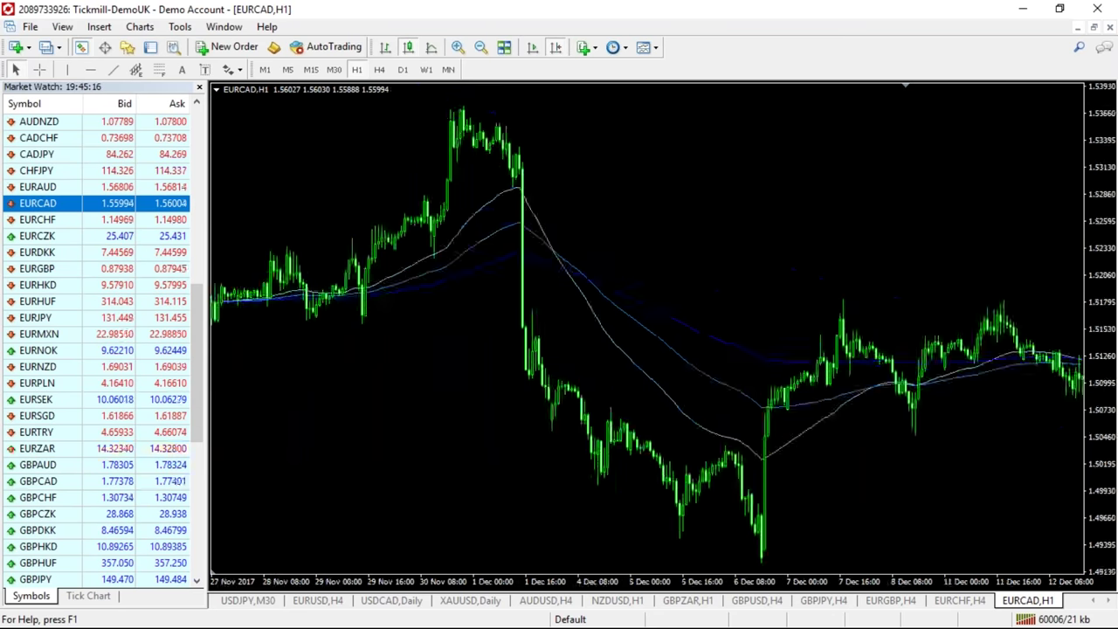
# Show EURCAD's latest bars with a right margin on H1, then on H4.
pyautogui.click(556, 48)
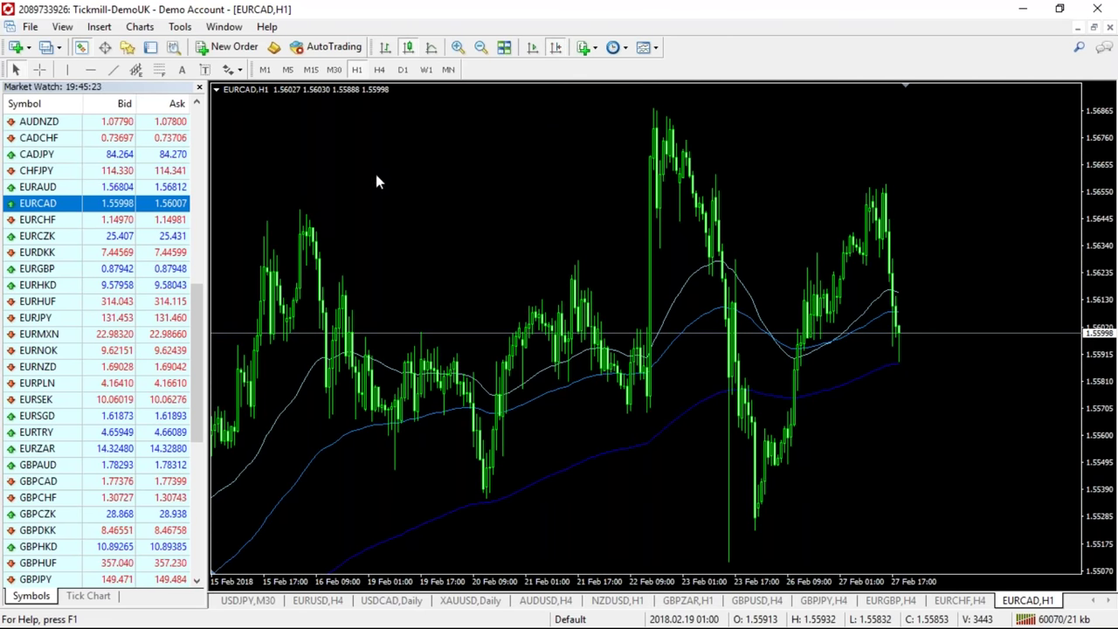
pyautogui.click(379, 70)
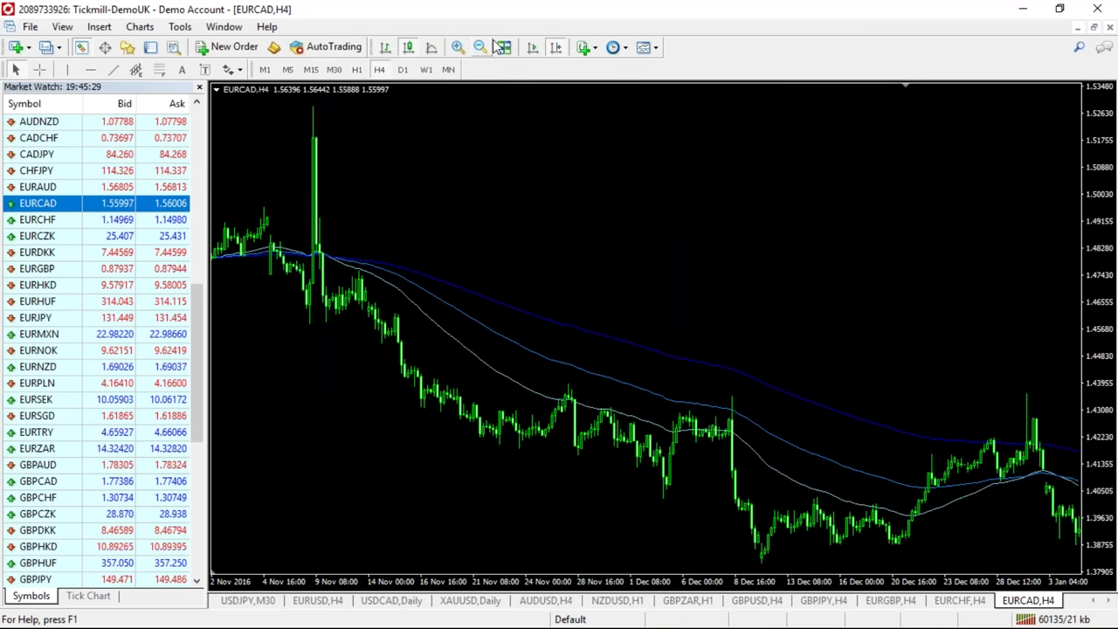
pyautogui.click(557, 49)
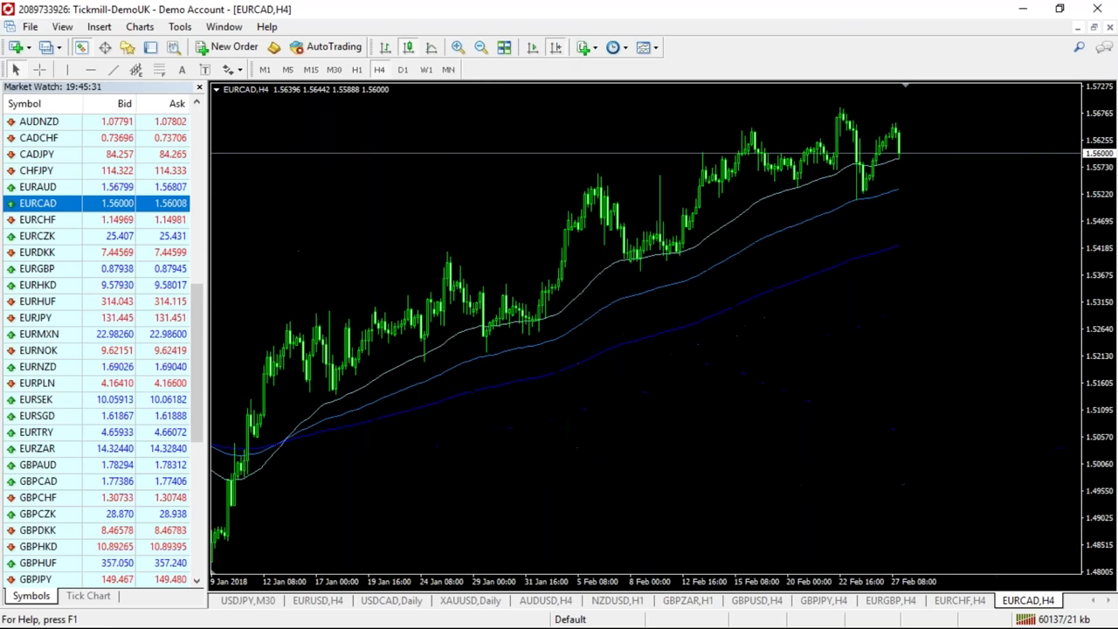
pyautogui.scroll(1, 649, 276)
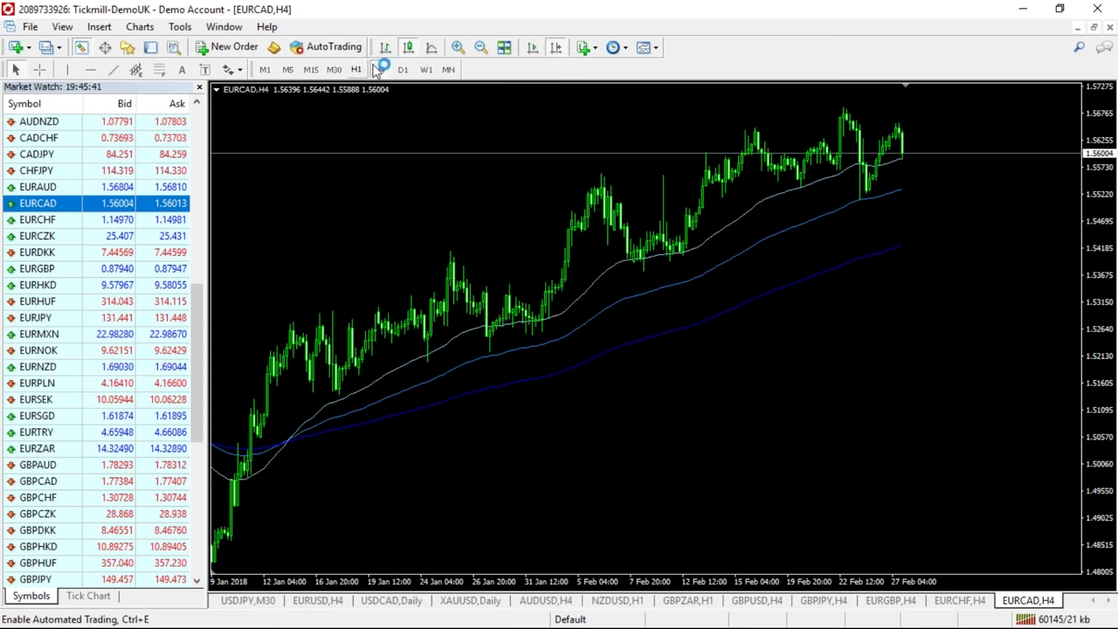
# Switch EURCAD to Daily at the latest 2017–2018 bars and compress the price scale.
pyautogui.click(403, 69)
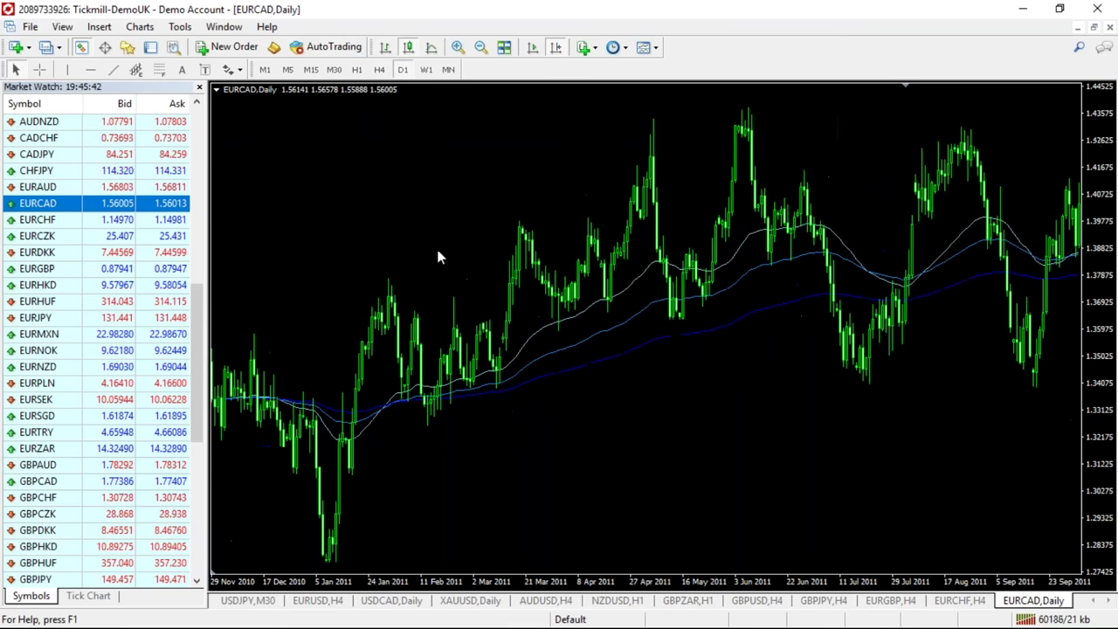
pyautogui.click(557, 49)
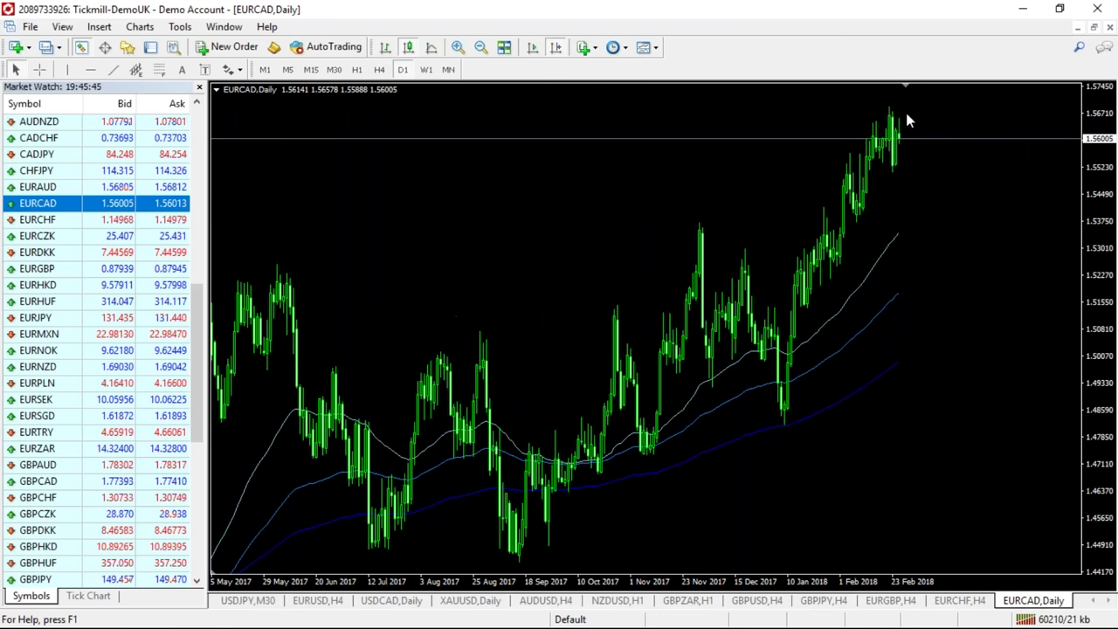
pyautogui.moveTo(887, 405)
pyautogui.mouseDown()
pyautogui.moveTo(940, 404)
pyautogui.moveTo(879, 411)
pyautogui.mouseUp()
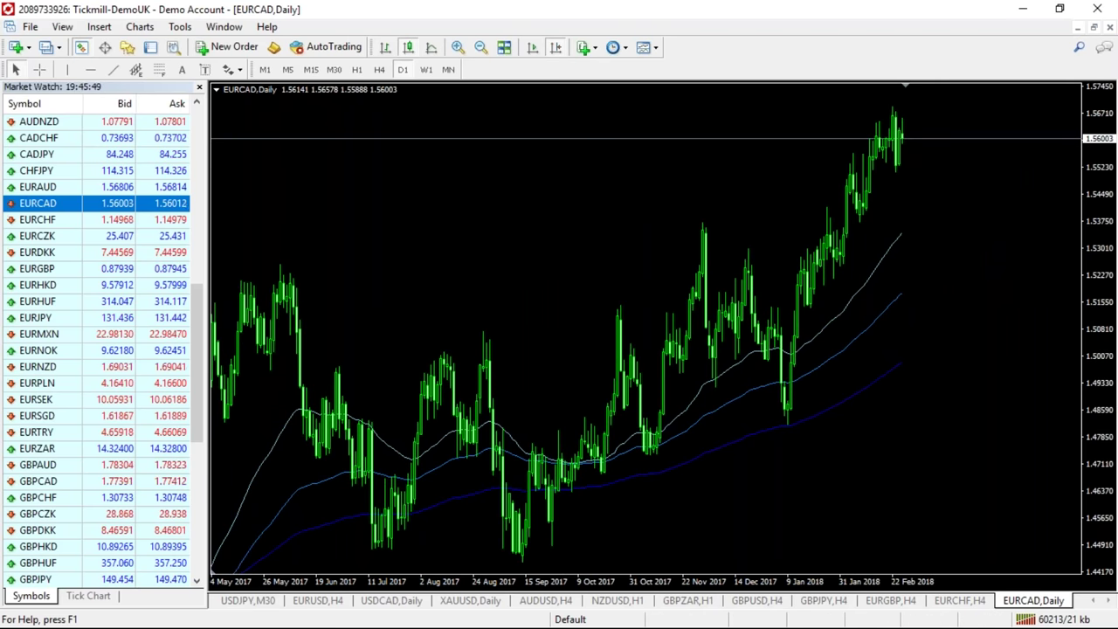
pyautogui.moveTo(1101, 245); pyautogui.dragTo(1102, 266)
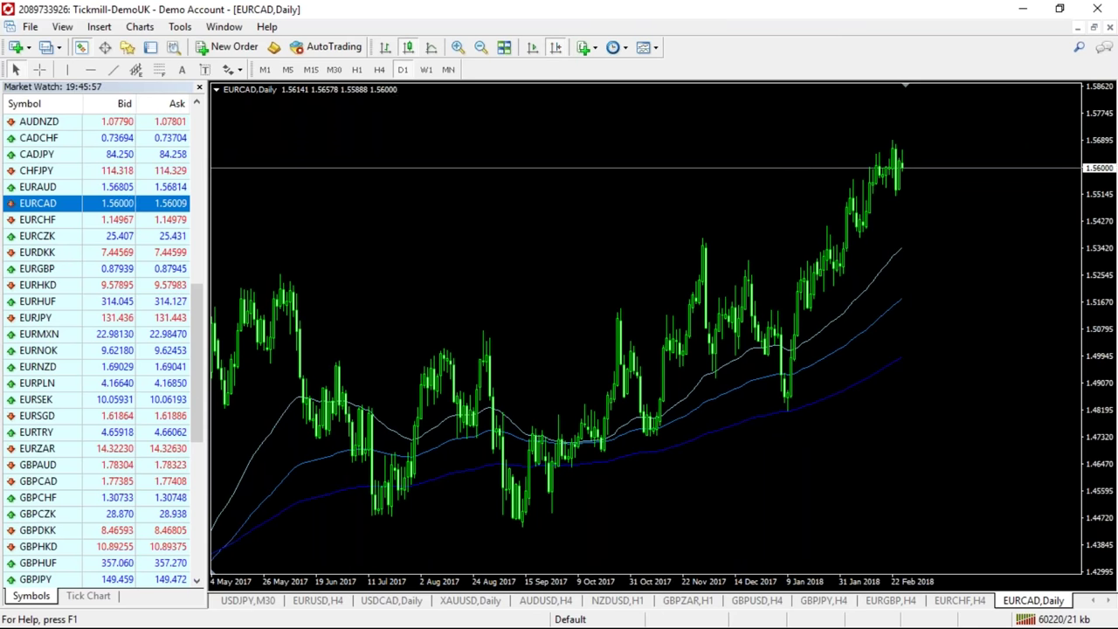
pyautogui.click(113, 70)
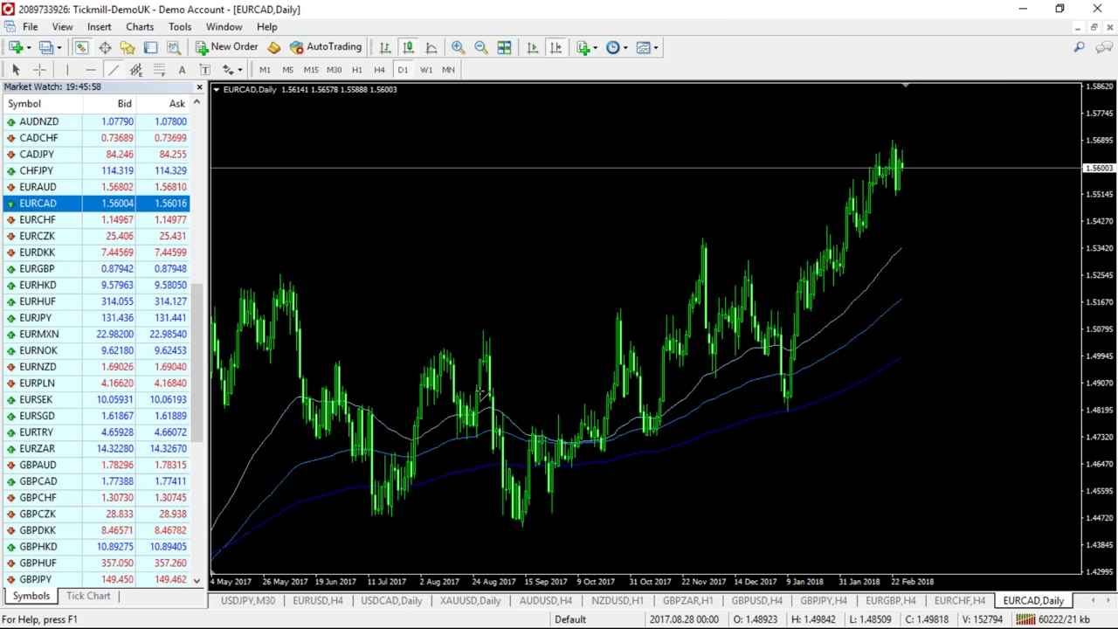
# Draw zigzag trendlines from the September low to the November peak and down to the January low.
pyautogui.moveTo(522, 526)
pyautogui.mouseDown()
pyautogui.moveTo(852, 225)
pyautogui.moveTo(584, 399)
pyautogui.moveTo(703, 239)
pyautogui.mouseUp()
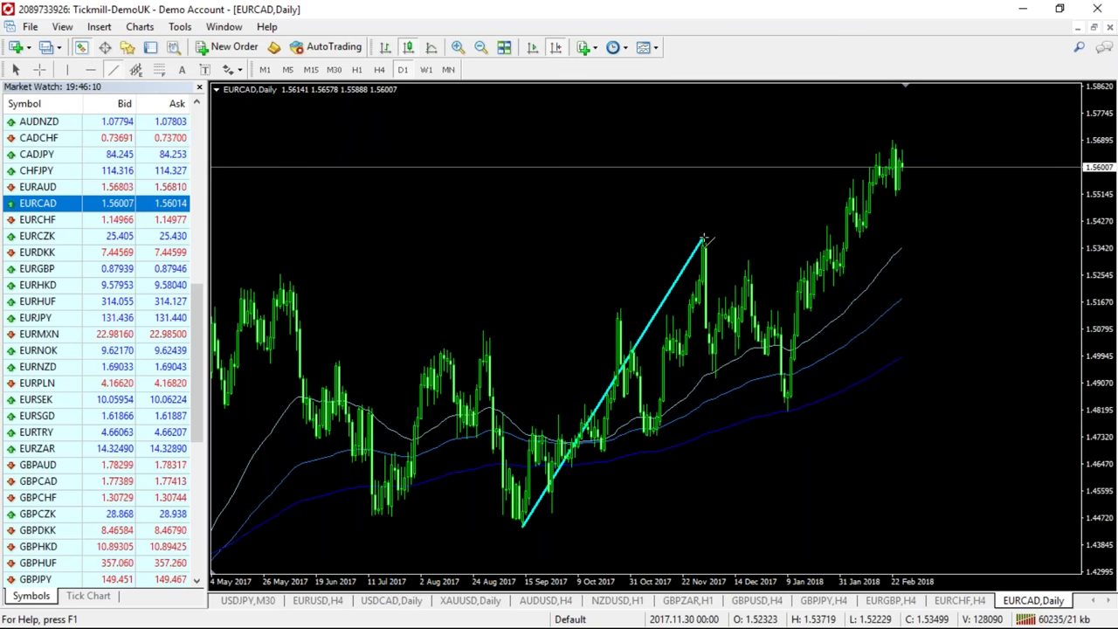
pyautogui.moveTo(702, 238); pyautogui.dragTo(788, 409)
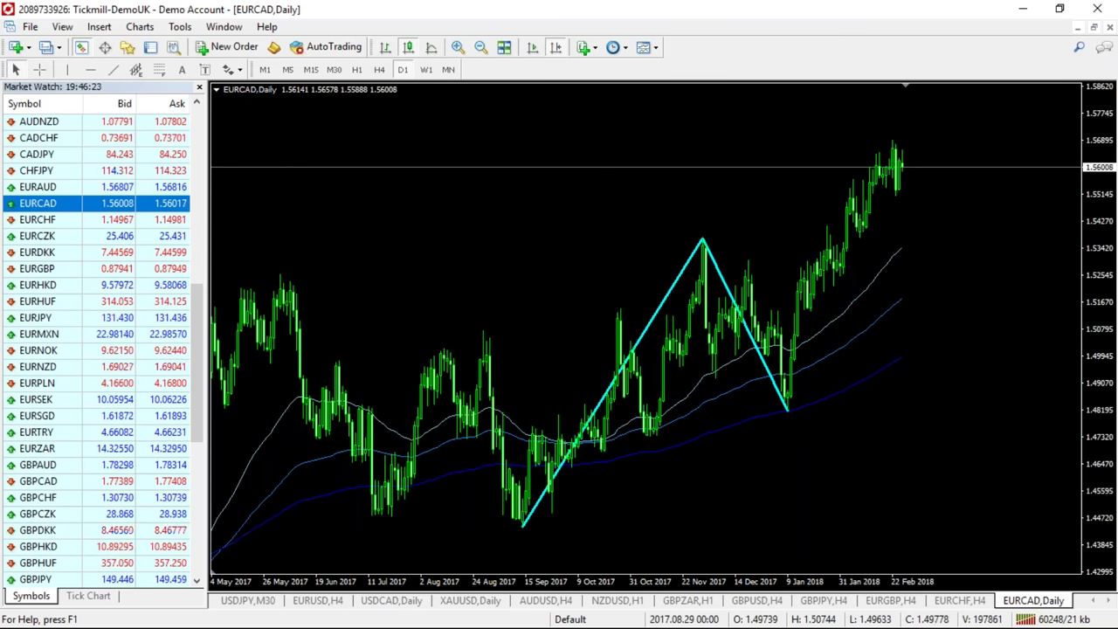
pyautogui.moveTo(705, 247)
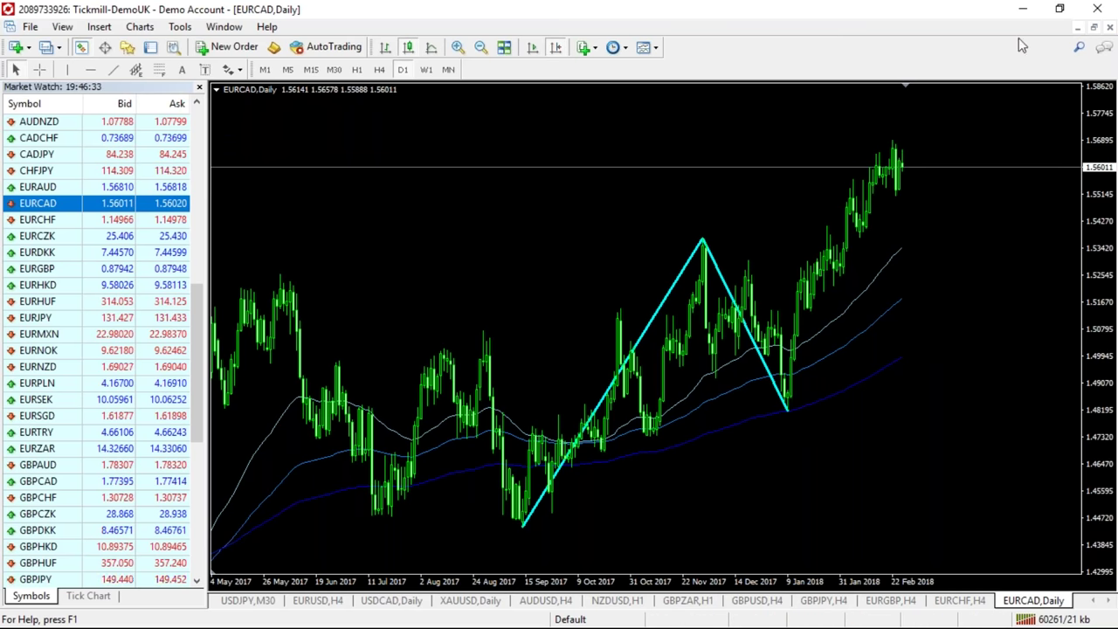
pyautogui.moveTo(1102, 139); pyautogui.dragTo(1106, 182)
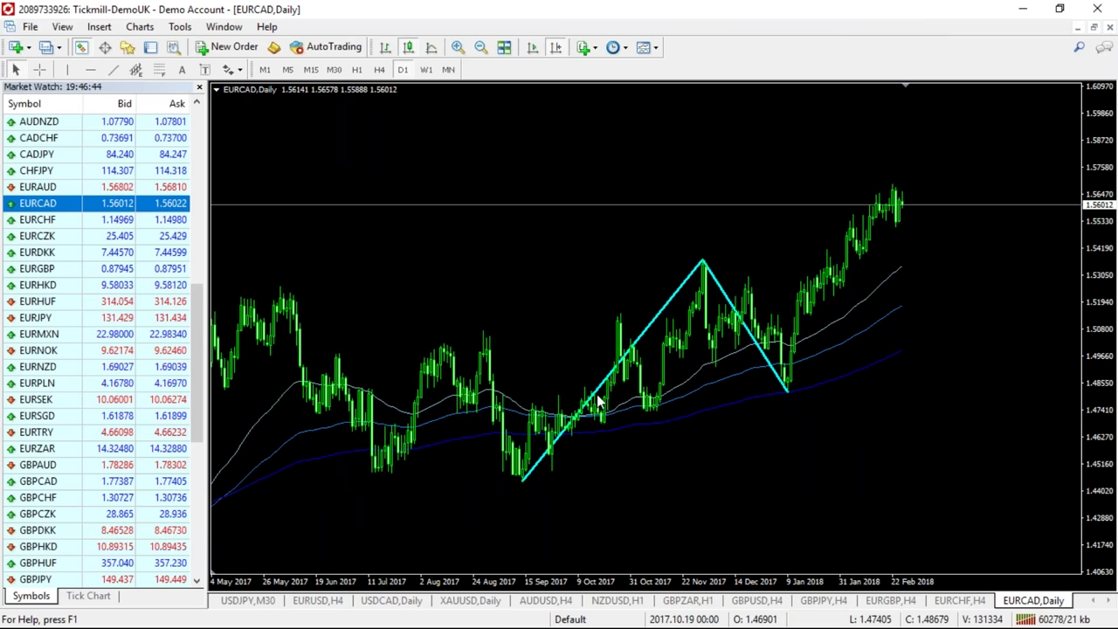
pyautogui.moveTo(615, 375); pyautogui.dragTo(877, 280)
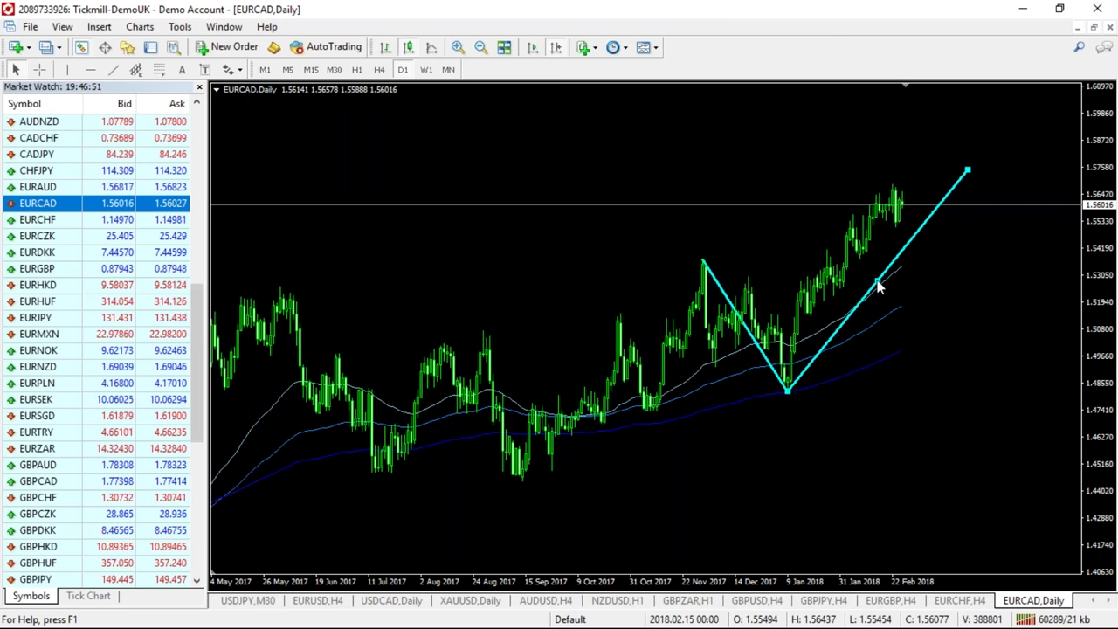
# Redraw the September-to-November leg and add a red horizontal level near 1.574 at the top.
pyautogui.click(114, 69)
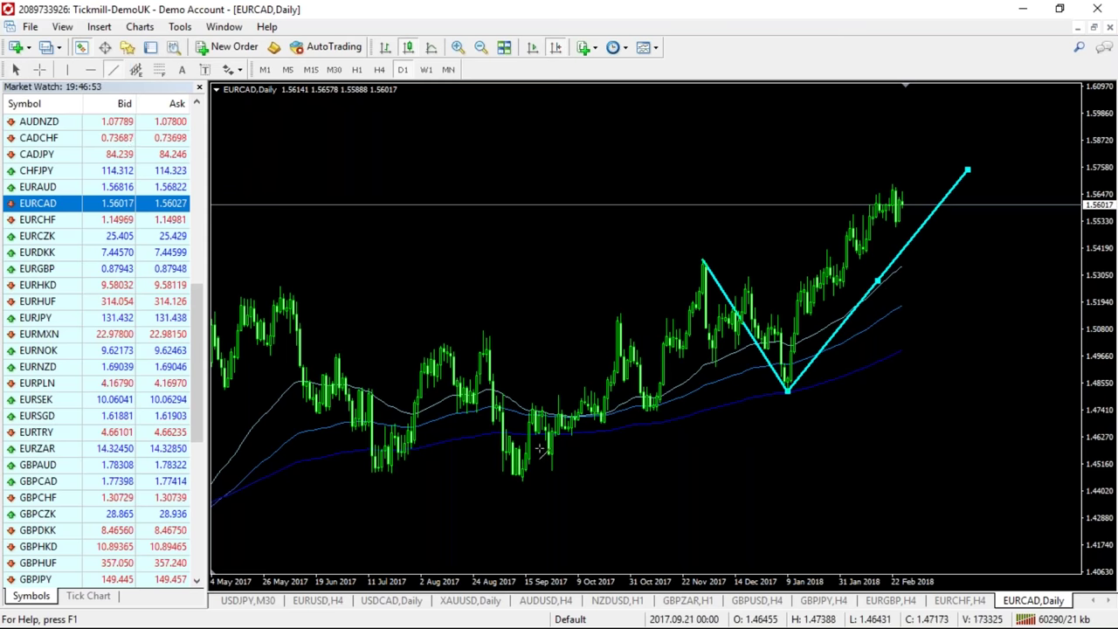
pyautogui.moveTo(624, 377); pyautogui.dragTo(704, 260)
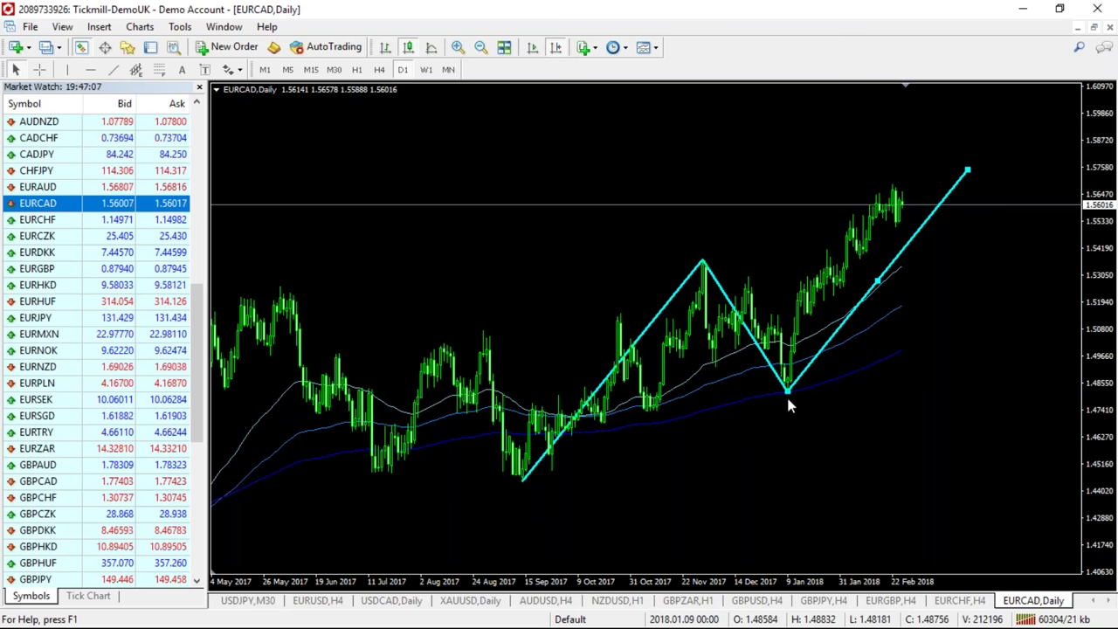
pyautogui.click(861, 310)
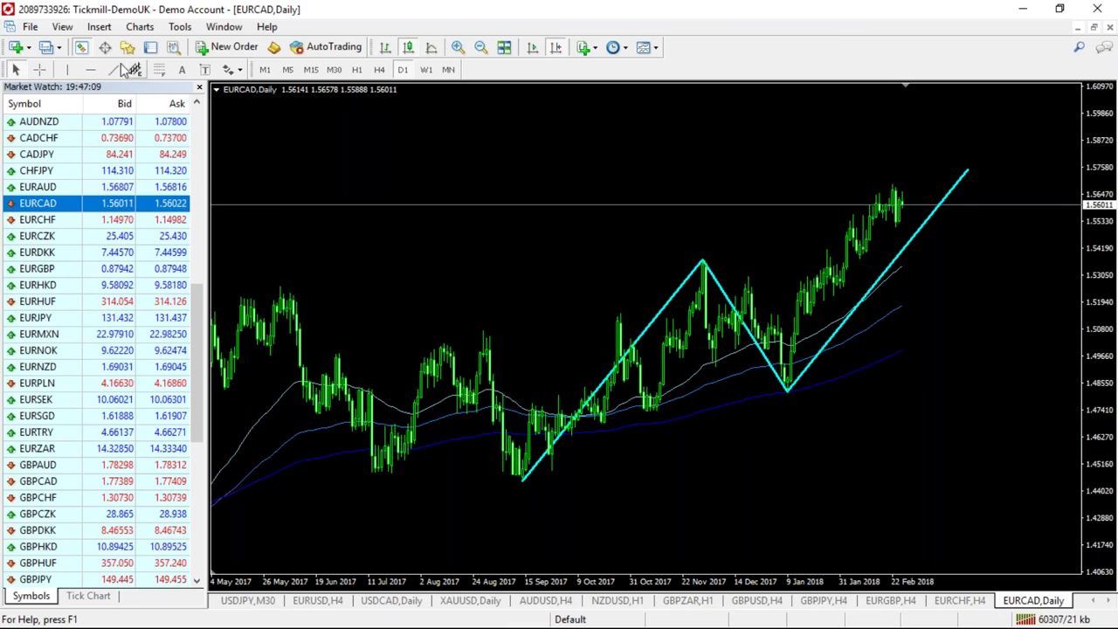
pyautogui.click(90, 69)
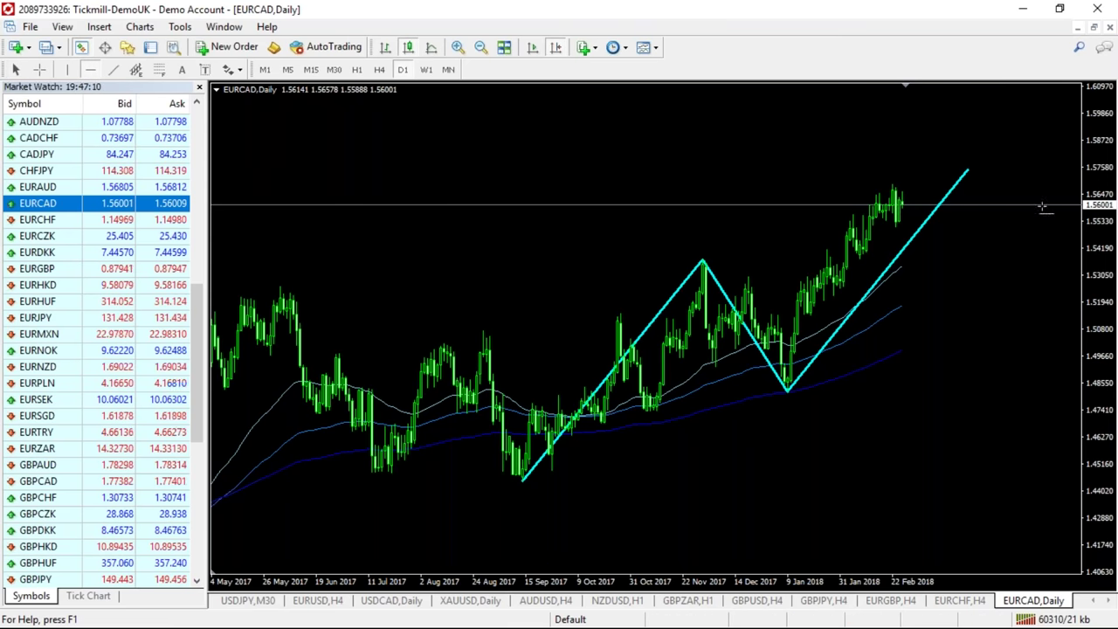
pyautogui.click(966, 170)
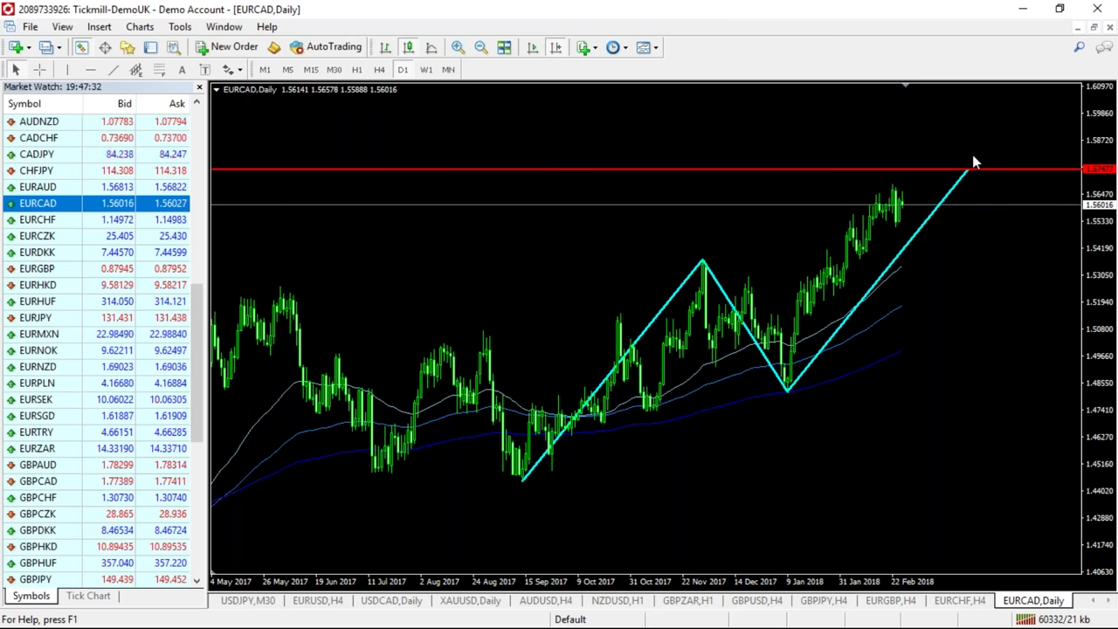
# Draw a cyan trendline from the September low to the projected top.
pyautogui.click(996, 169)
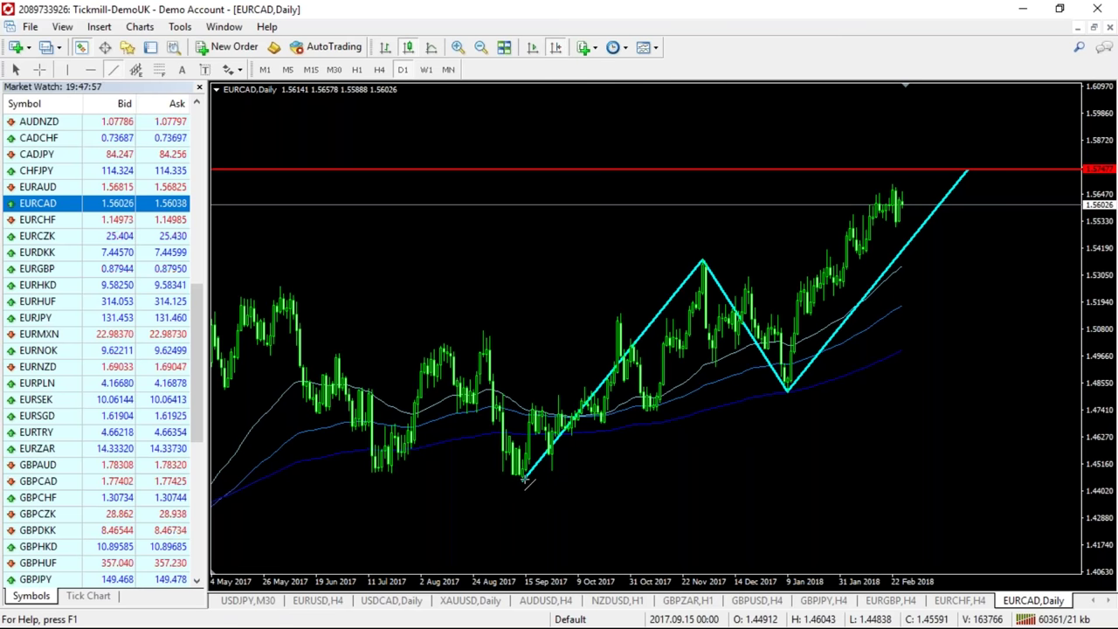
pyautogui.moveTo(524, 478)
pyautogui.mouseDown()
pyautogui.moveTo(1000, 205)
pyautogui.moveTo(967, 169)
pyautogui.mouseUp()
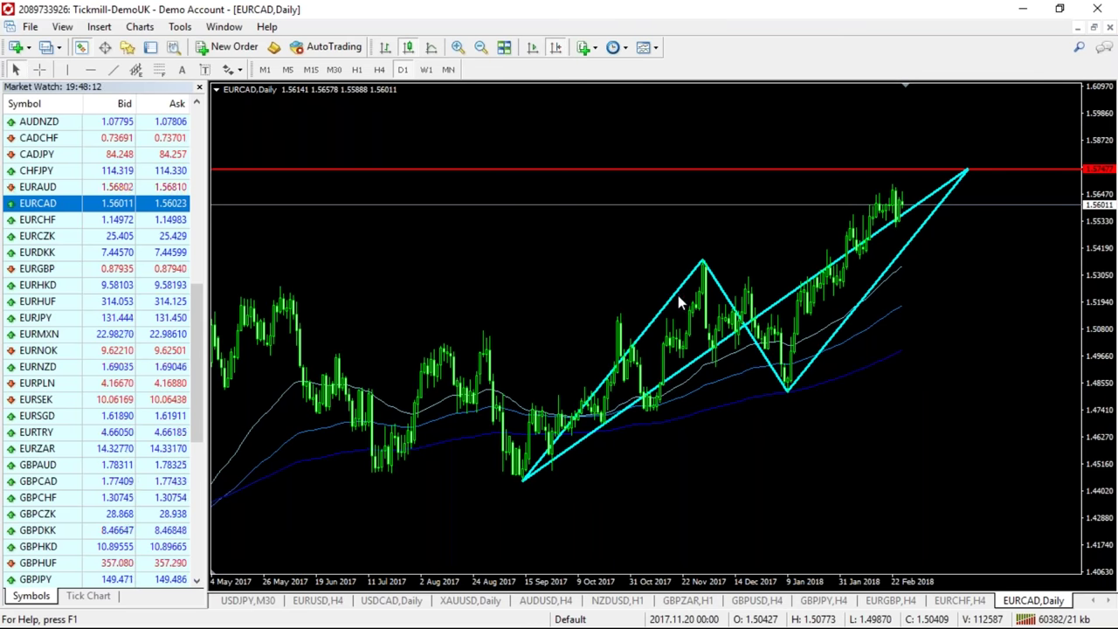
pyautogui.click(683, 237)
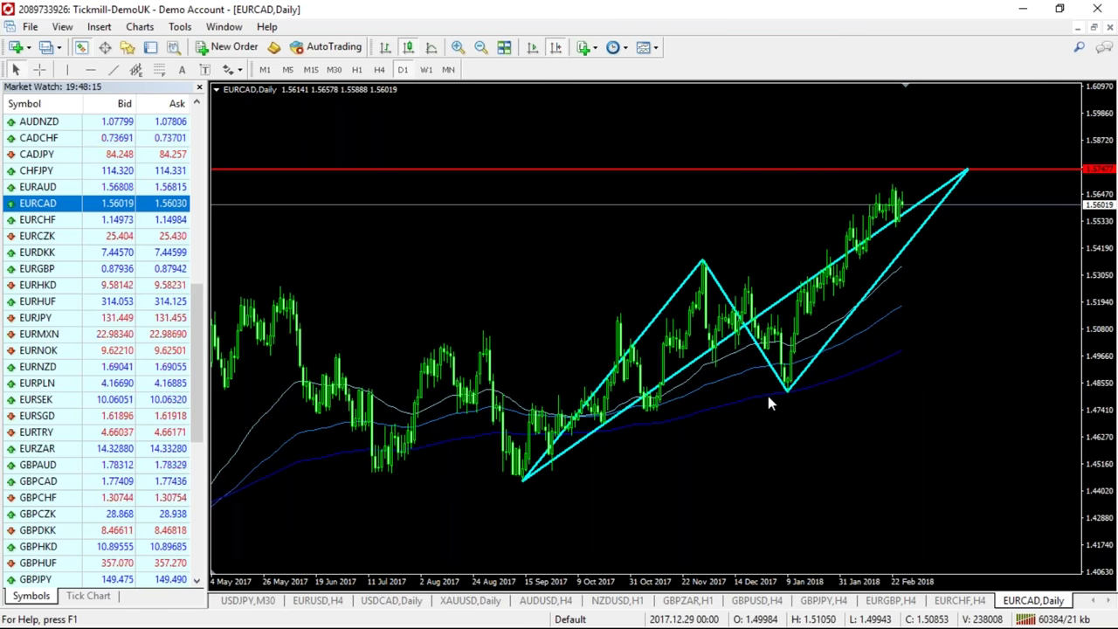
# Add a red horizontal level near 1.503 mid-chart and measure upward from it with the crosshair.
pyautogui.moveTo(770, 402)
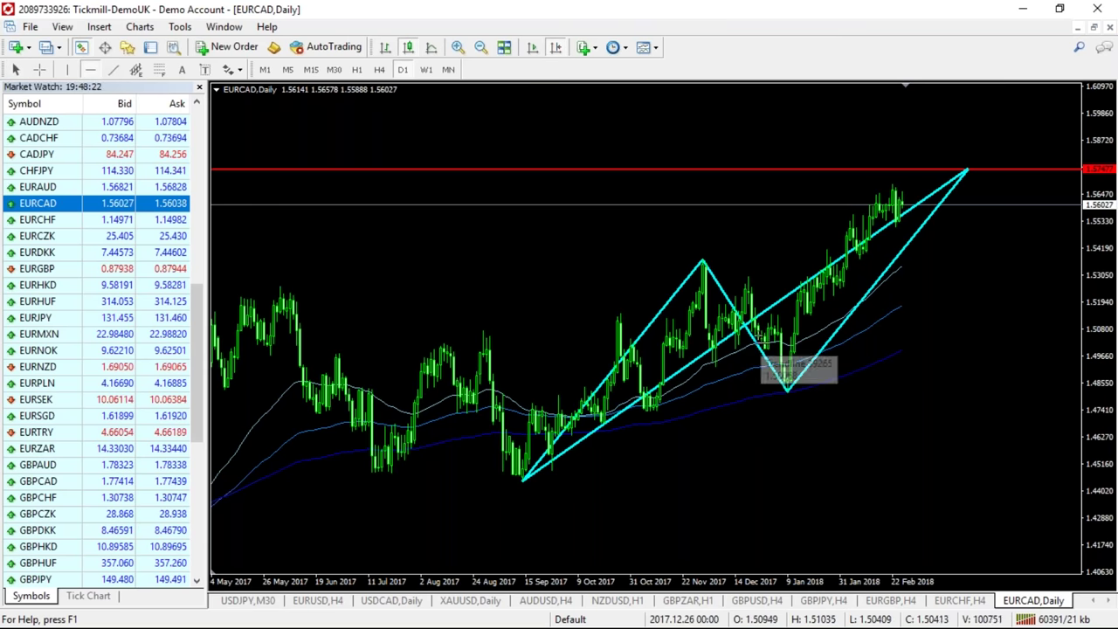
pyautogui.click(751, 324)
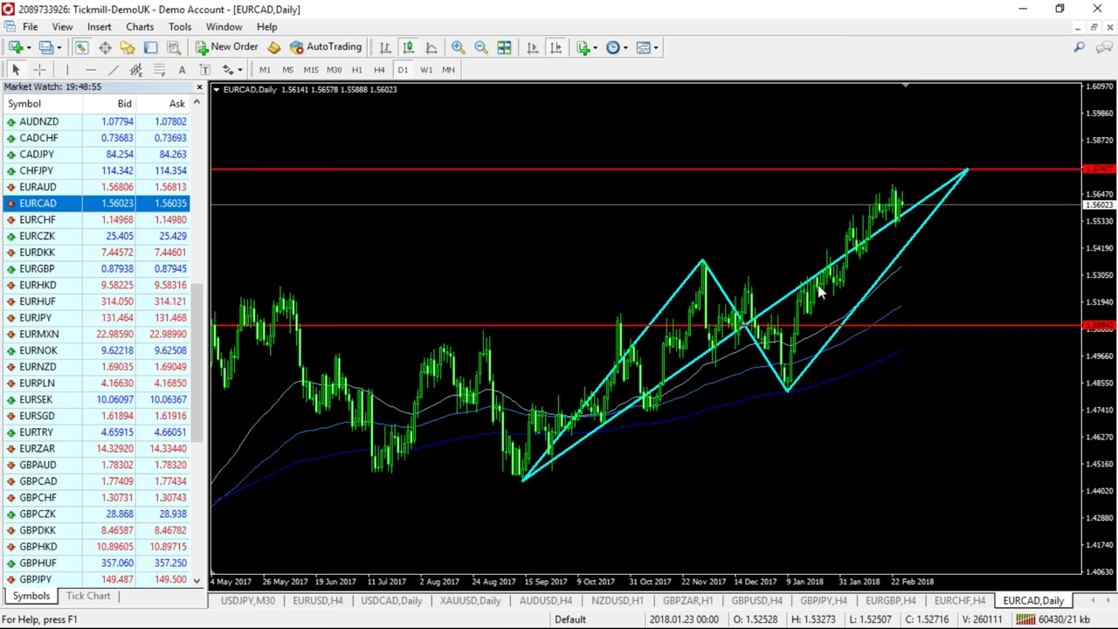
pyautogui.click(37, 69)
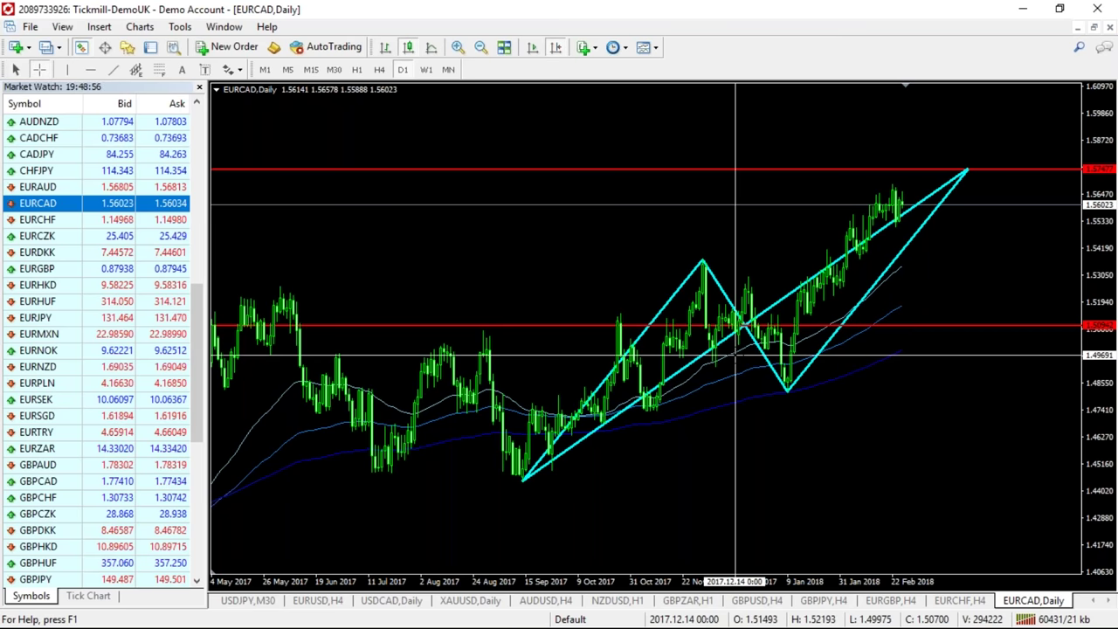
pyautogui.moveTo(904, 318); pyautogui.dragTo(972, 205)
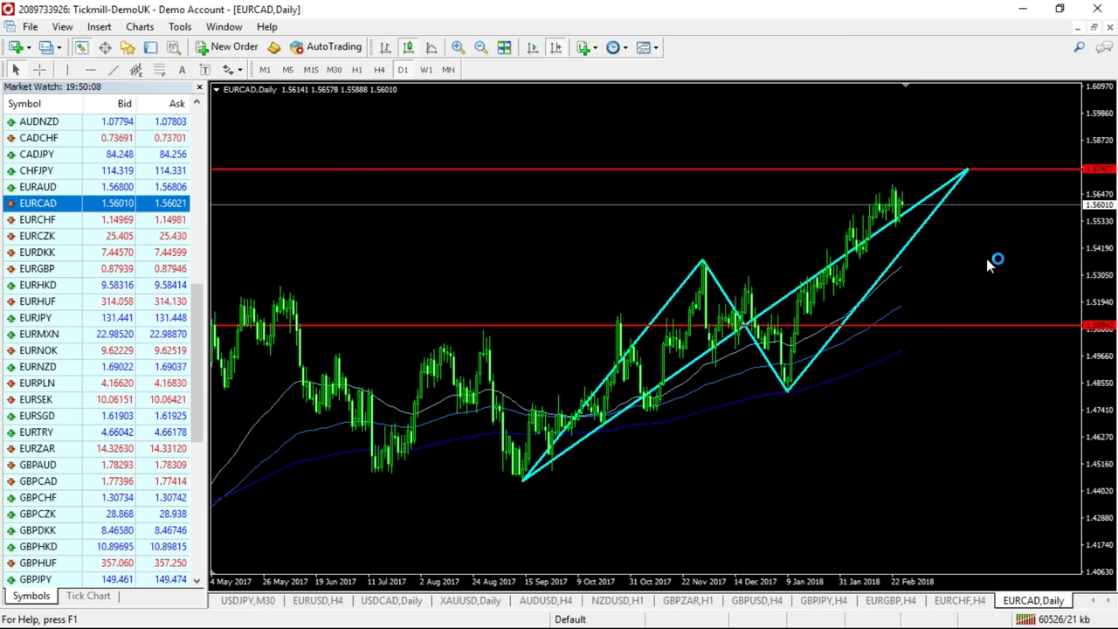
pyautogui.doubleClick(738, 303)
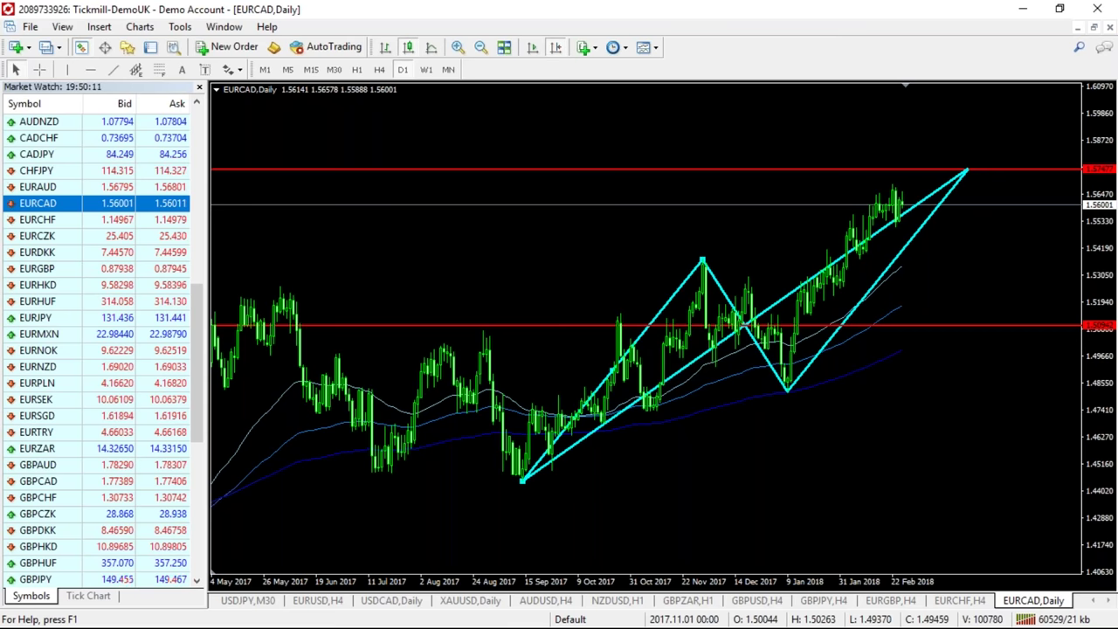
pyautogui.moveTo(616, 376)
pyautogui.mouseDown()
pyautogui.moveTo(963, 319)
pyautogui.moveTo(863, 295)
pyautogui.moveTo(569, 369)
pyautogui.moveTo(616, 376)
pyautogui.moveTo(583, 403)
pyautogui.moveTo(612, 377)
pyautogui.mouseUp()
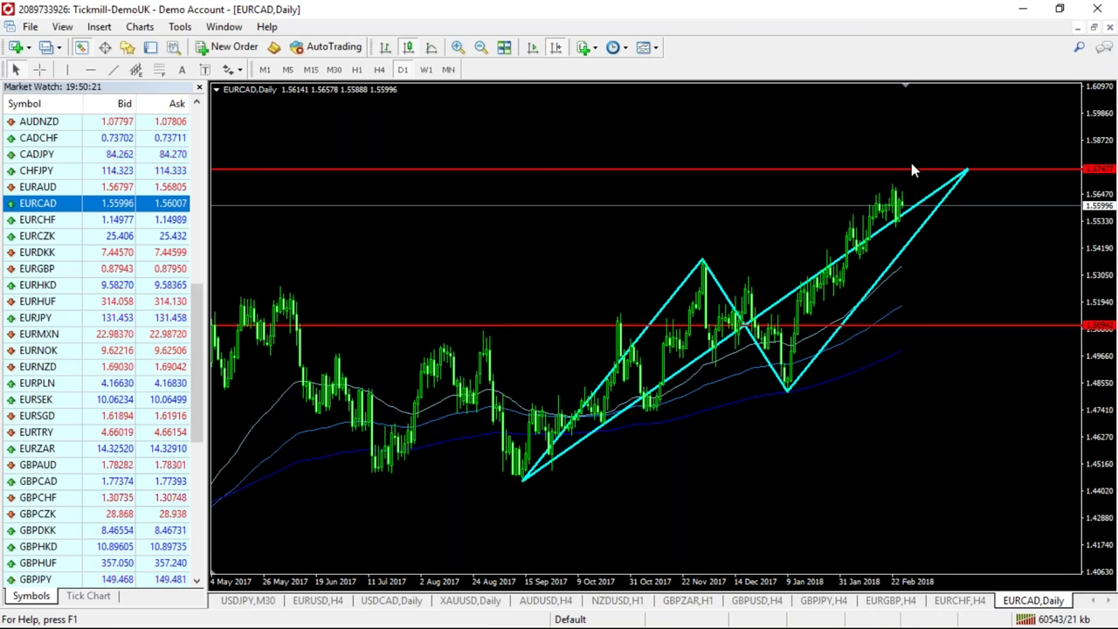
pyautogui.click(159, 69)
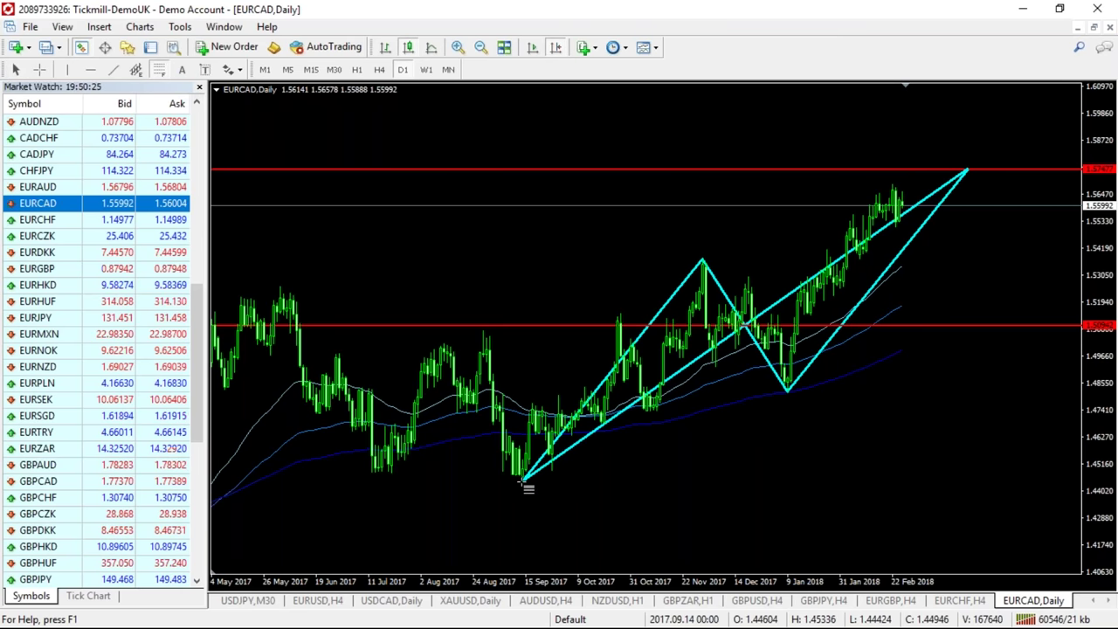
pyautogui.moveTo(522, 479)
pyautogui.mouseDown()
pyautogui.moveTo(699, 341)
pyautogui.moveTo(733, 261)
pyautogui.mouseUp()
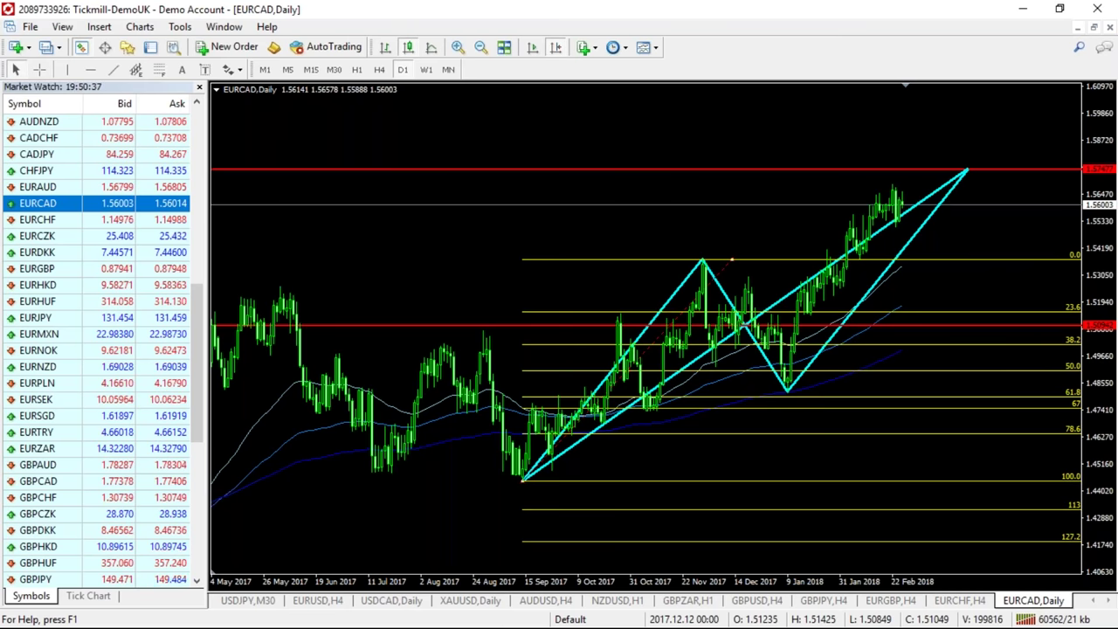
pyautogui.press('Delete')
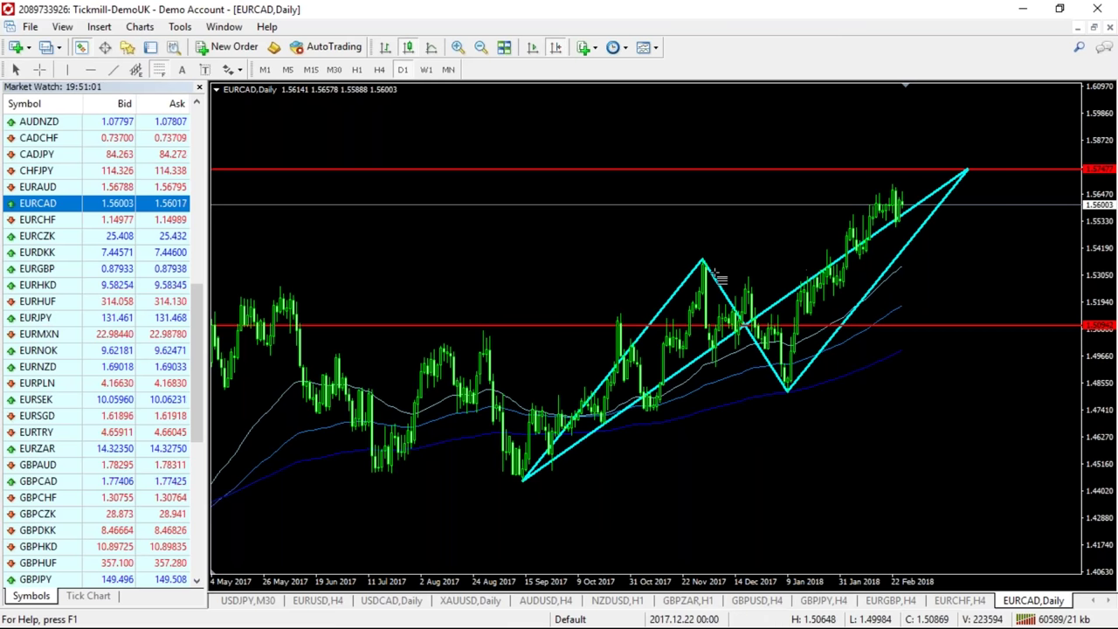
# Use a temporary Fibonacci retracement to place a red level at 1.57129, then delete the Fibonacci.
pyautogui.moveTo(702, 259); pyautogui.dragTo(812, 391)
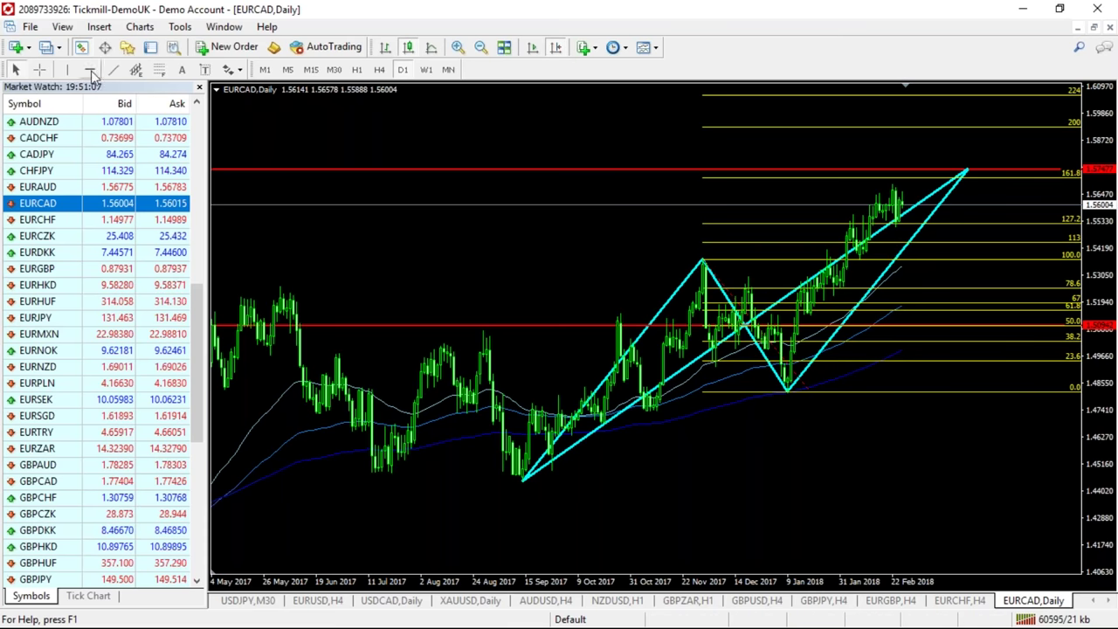
pyautogui.click(1013, 178)
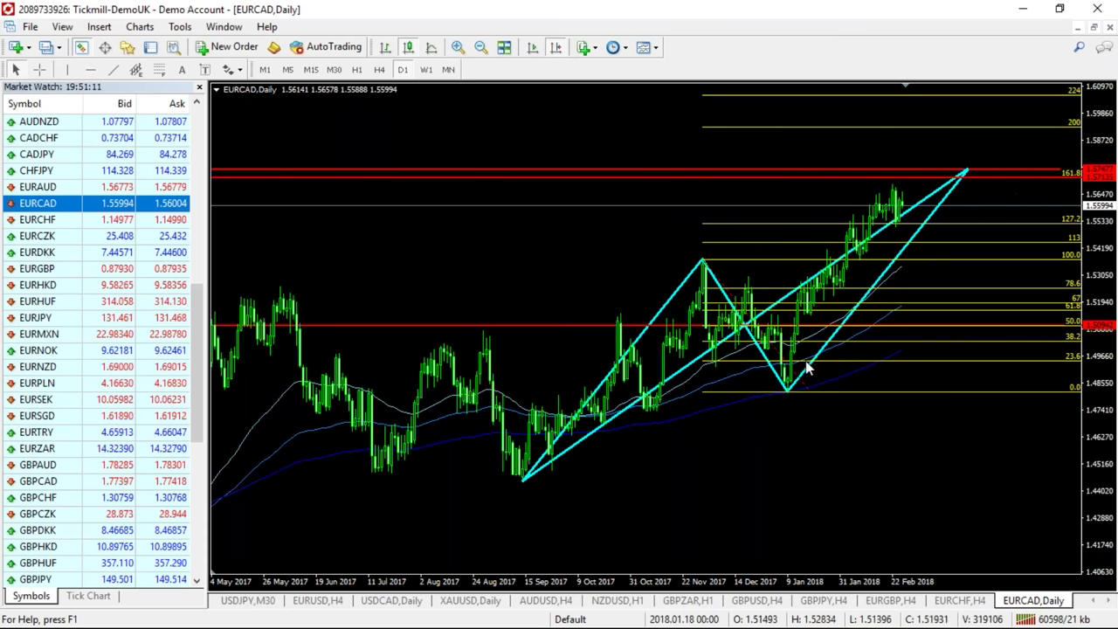
pyautogui.press('Delete')
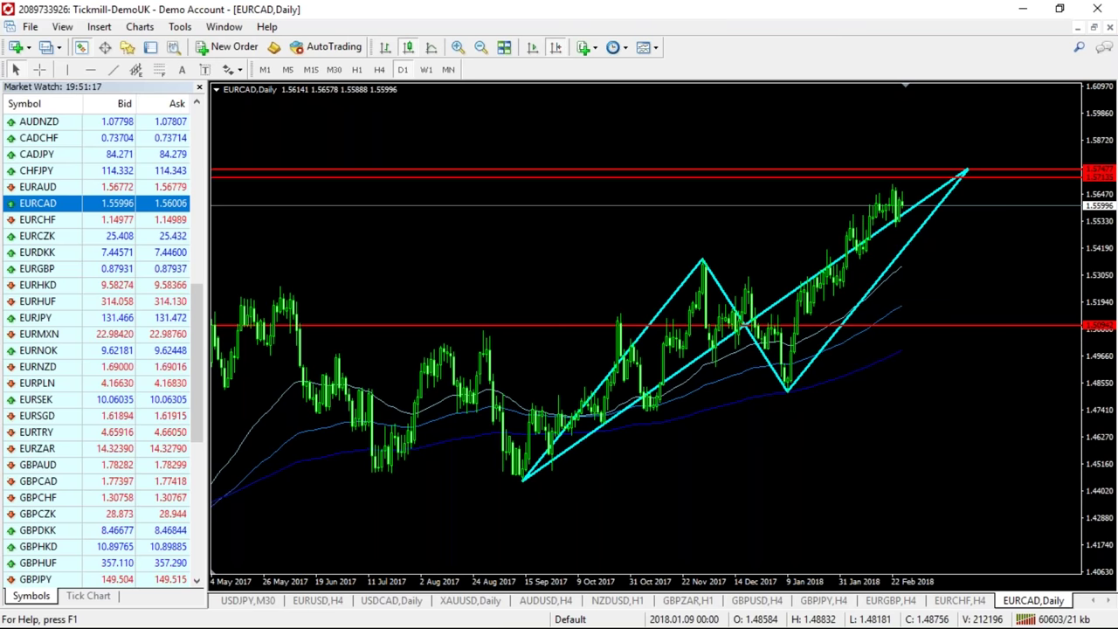
# Draw a blue rectangle marking the projected D zone from the top horizontal level.
pyautogui.click(98, 26)
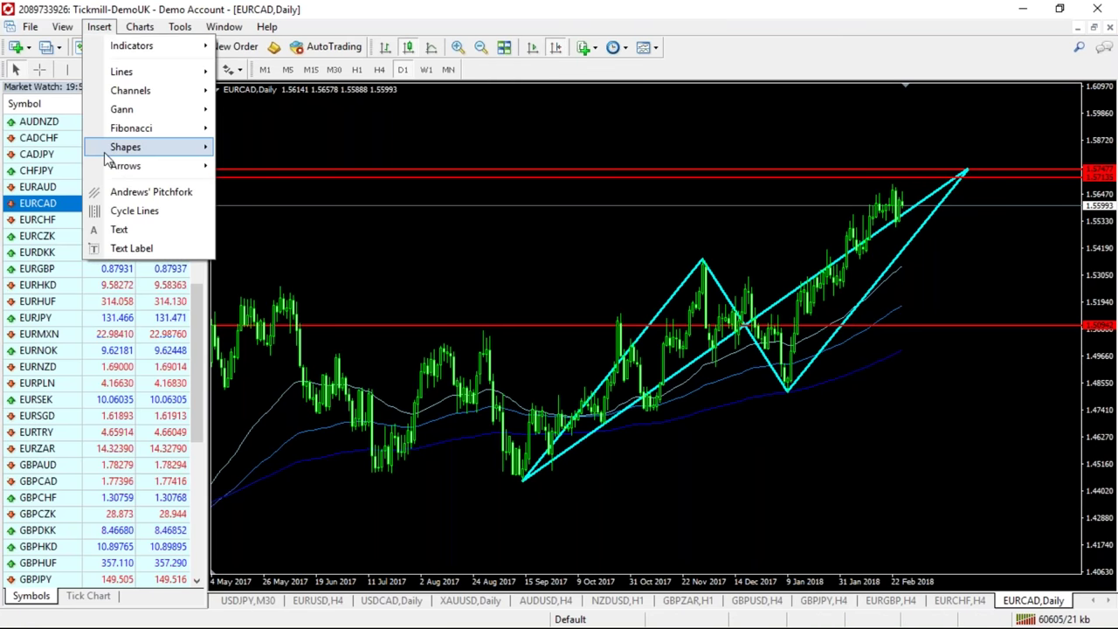
pyautogui.moveTo(106, 154)
pyautogui.click(255, 148)
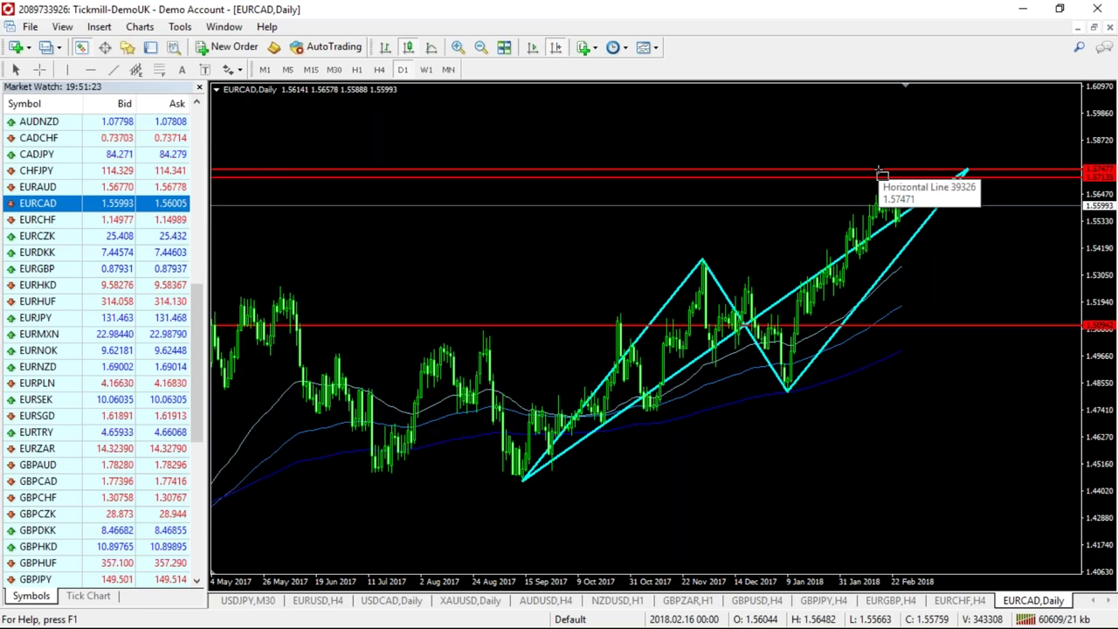
pyautogui.moveTo(879, 172)
pyautogui.mouseDown()
pyautogui.moveTo(1027, 186)
pyautogui.moveTo(1034, 175)
pyautogui.mouseUp()
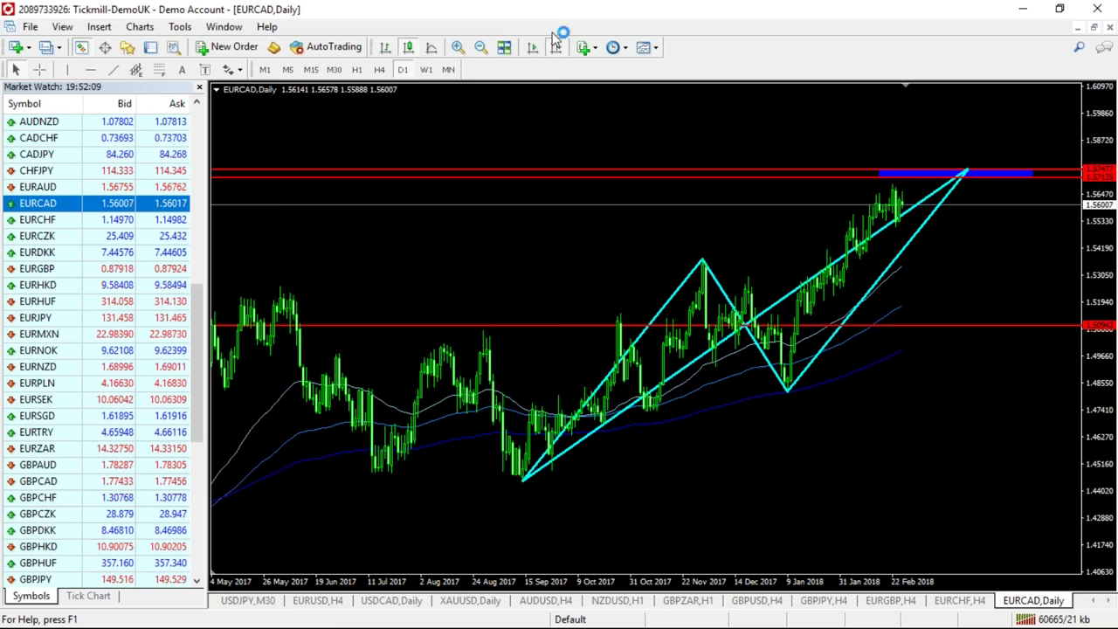
# Place a text label reading '1.5690' beside the blue rectangle on the EURCAD daily chart.
pyautogui.click(182, 69)
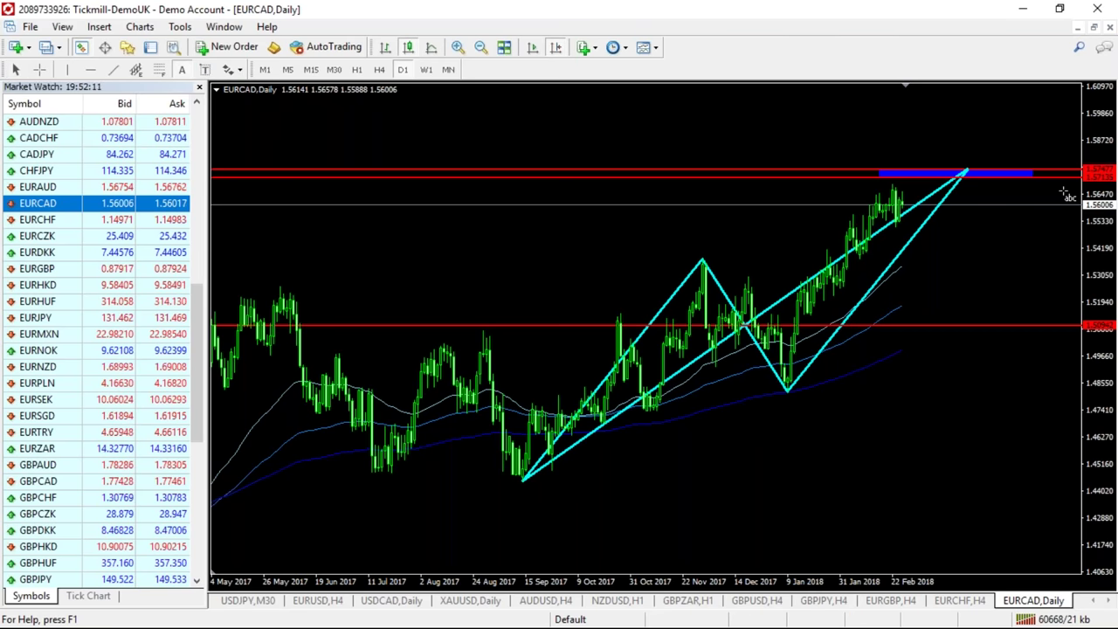
pyautogui.click(981, 191)
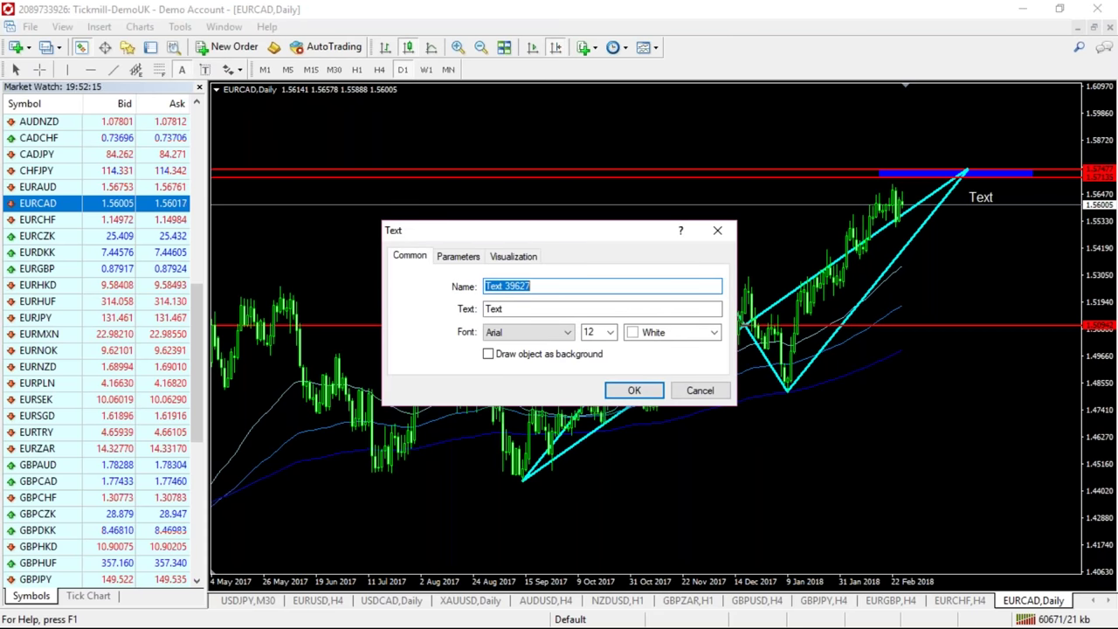
pyautogui.click(512, 308)
pyautogui.press('BackSpace')
pyautogui.press('BackSpace')
pyautogui.press('BackSpace')
pyautogui.press('BackSpace')
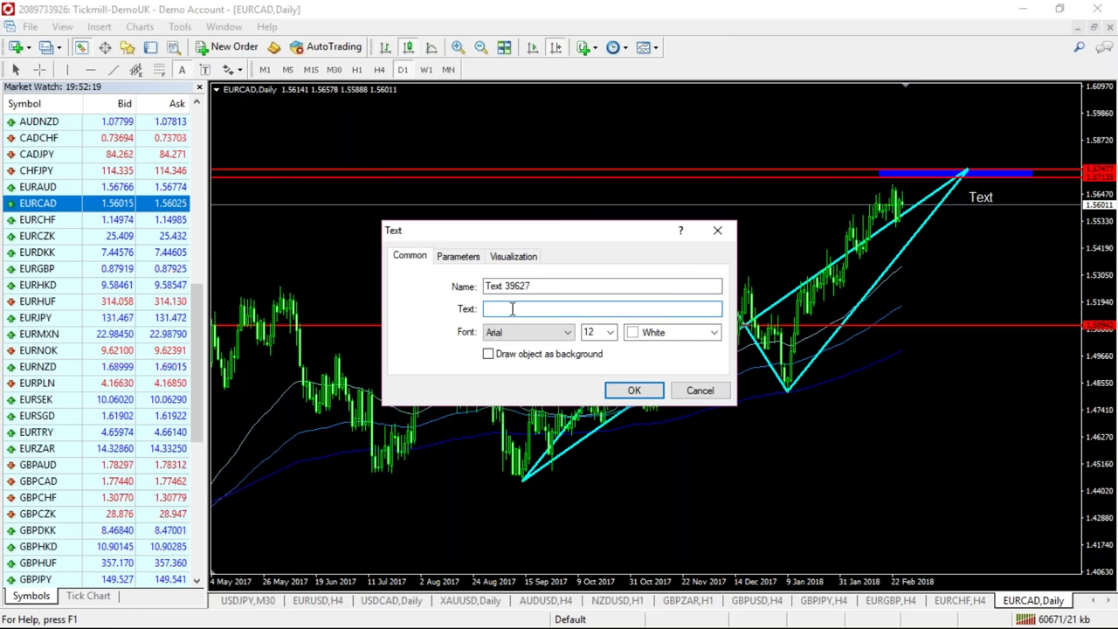
pyautogui.write('1.57')
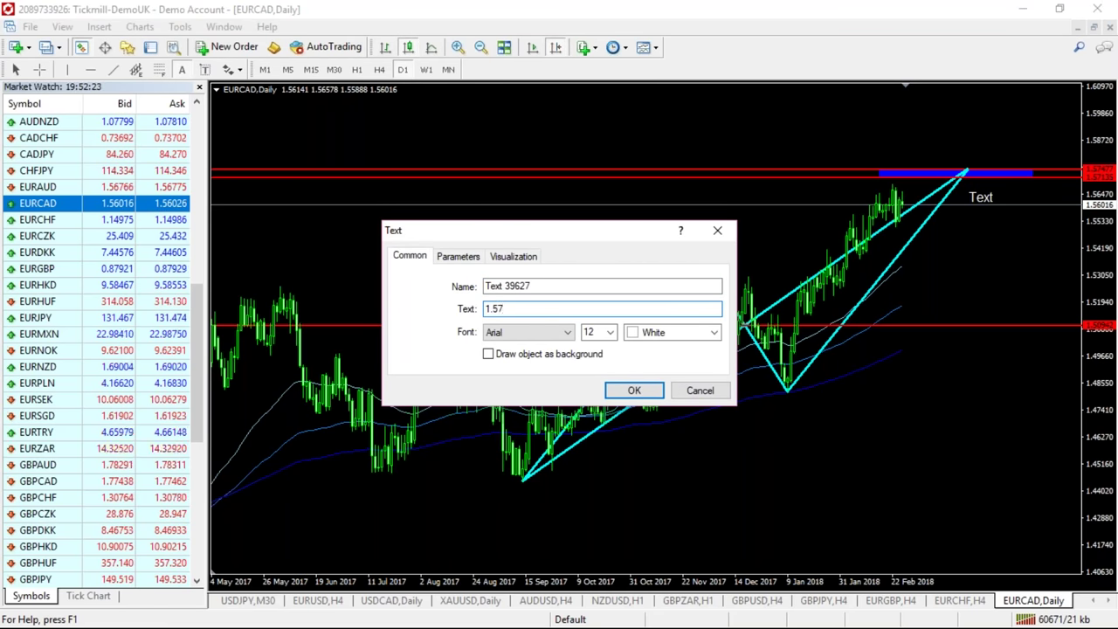
pyautogui.press('BackSpace')
pyautogui.write('690')
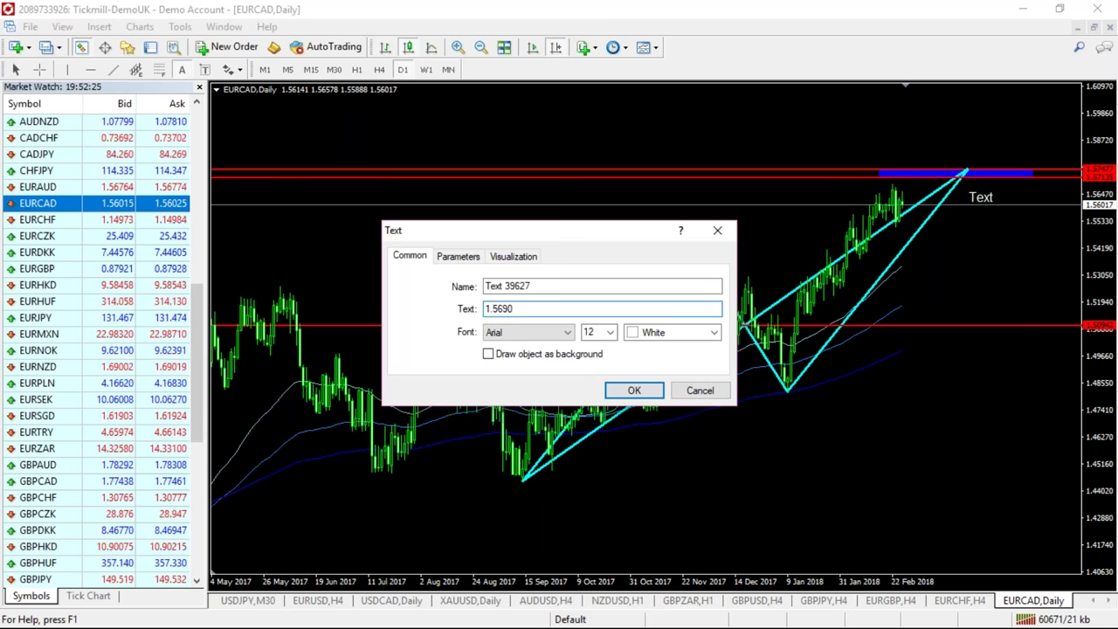
pyautogui.click(635, 392)
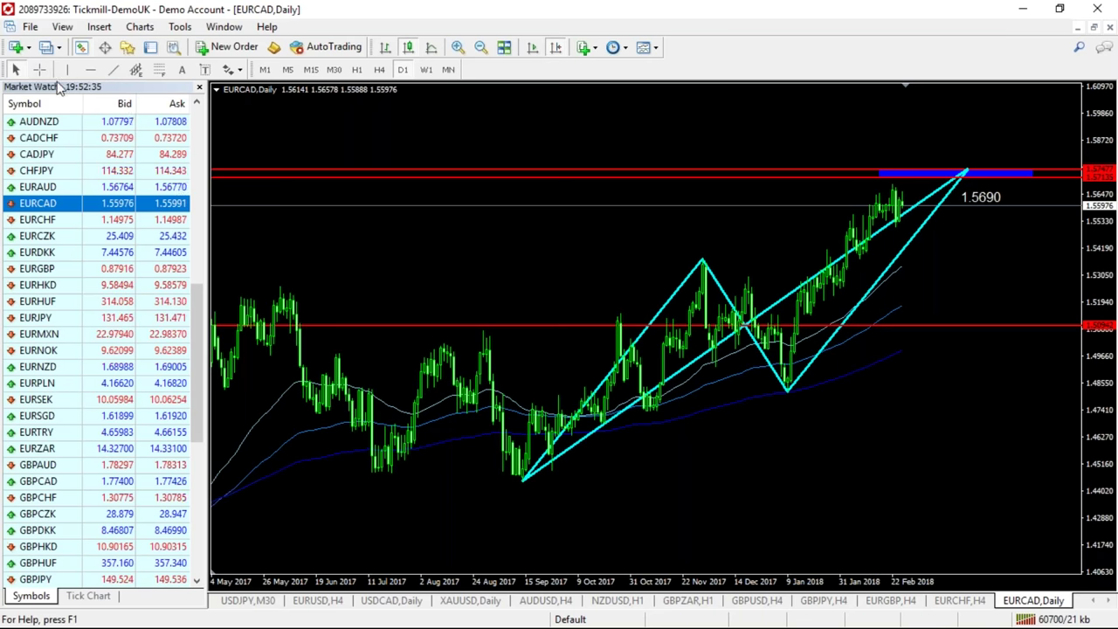
pyautogui.click(39, 70)
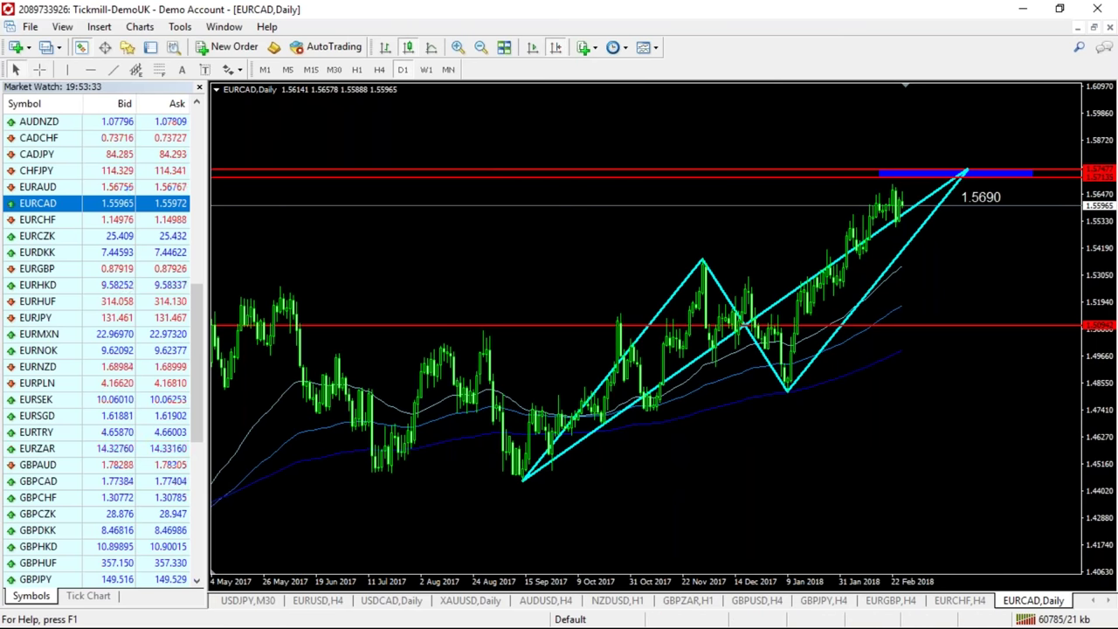
# Move from GBPJPY H4 to EURGBP H4, scroll to recent candles, and switch to H1.
pyautogui.click(824, 601)
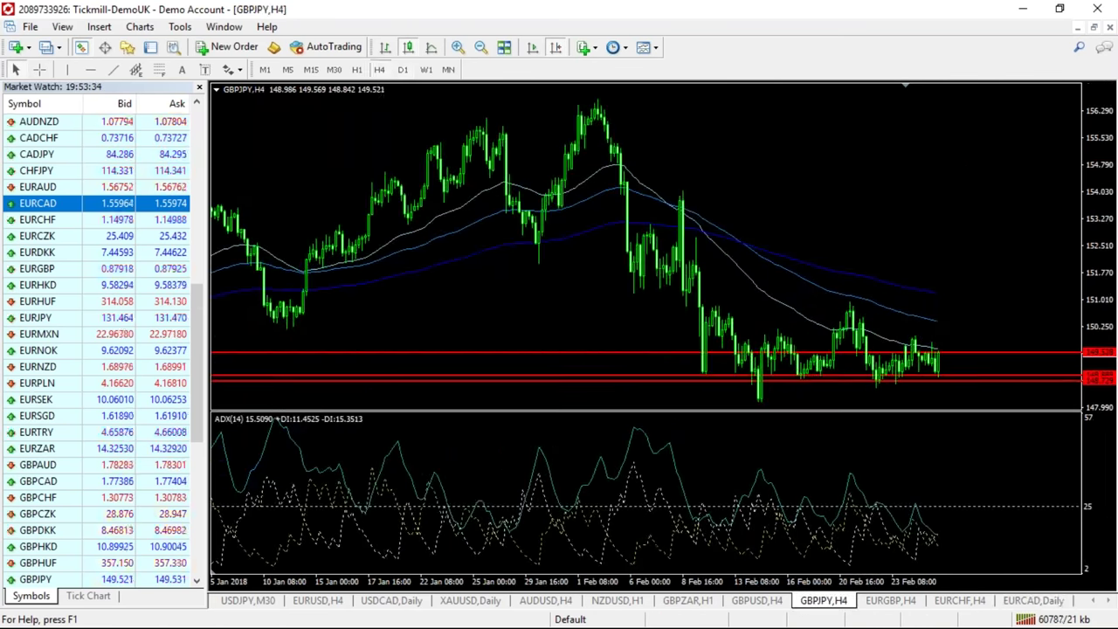
pyautogui.click(886, 600)
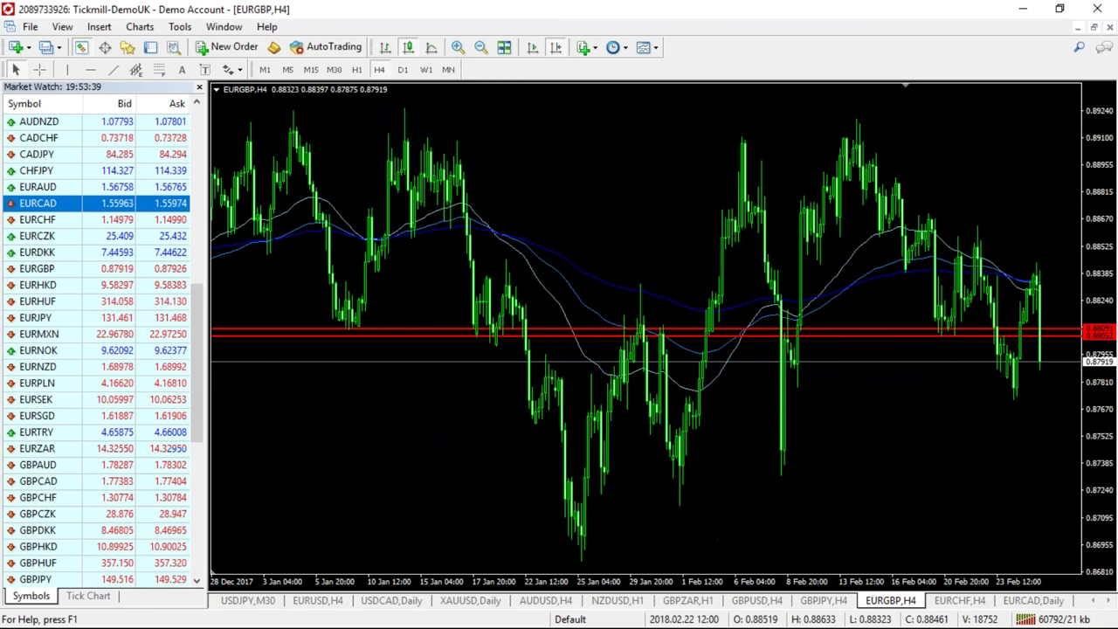
pyautogui.moveTo(887, 455); pyautogui.dragTo(725, 502)
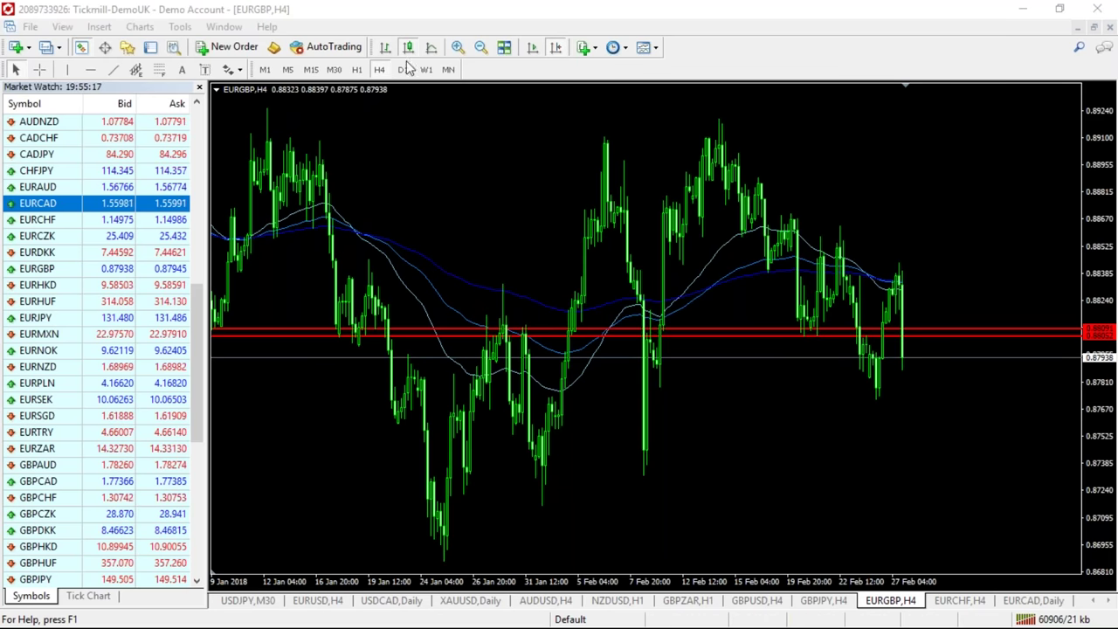
pyautogui.click(356, 69)
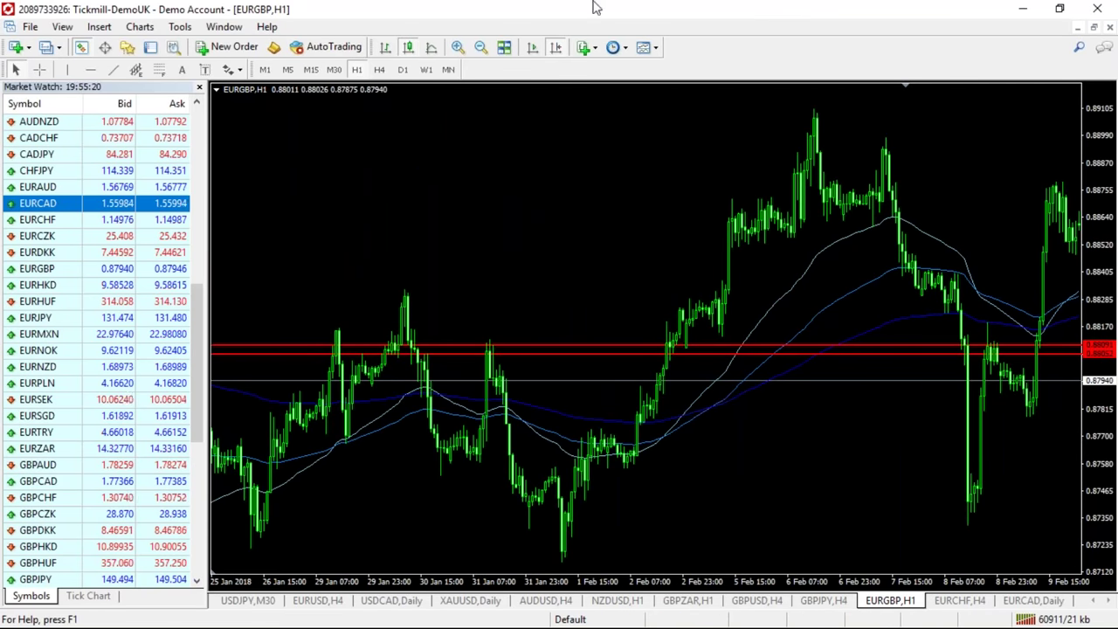
# Shift EURGBP H1 to the latest 15–27 Feb bars, then try and delete a Fibonacci from the 26 Feb low.
pyautogui.click(548, 54)
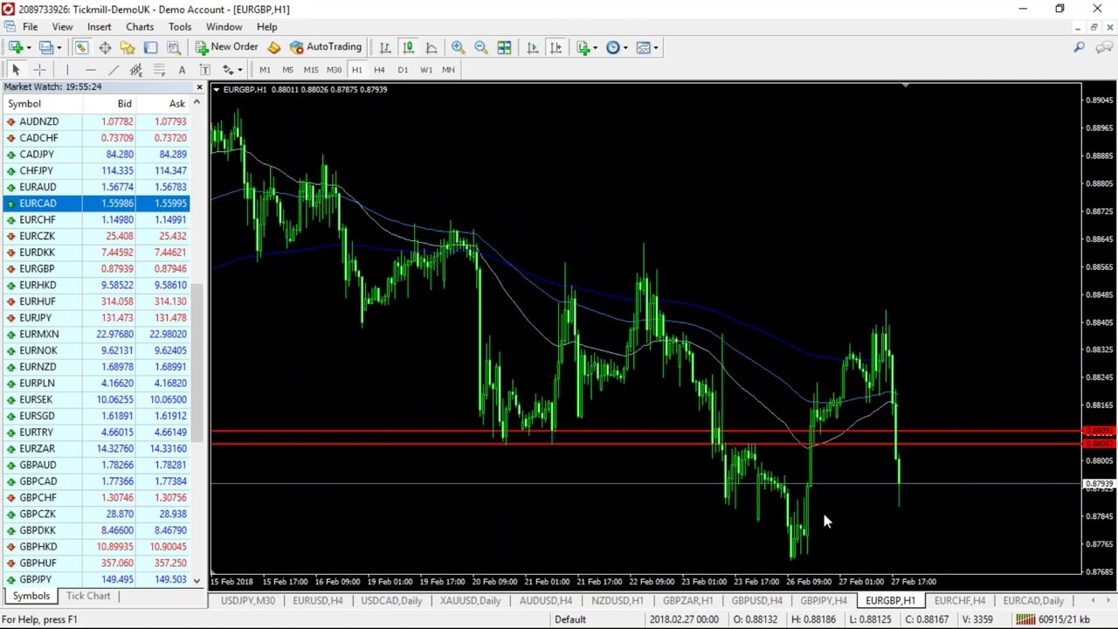
pyautogui.moveTo(792, 563)
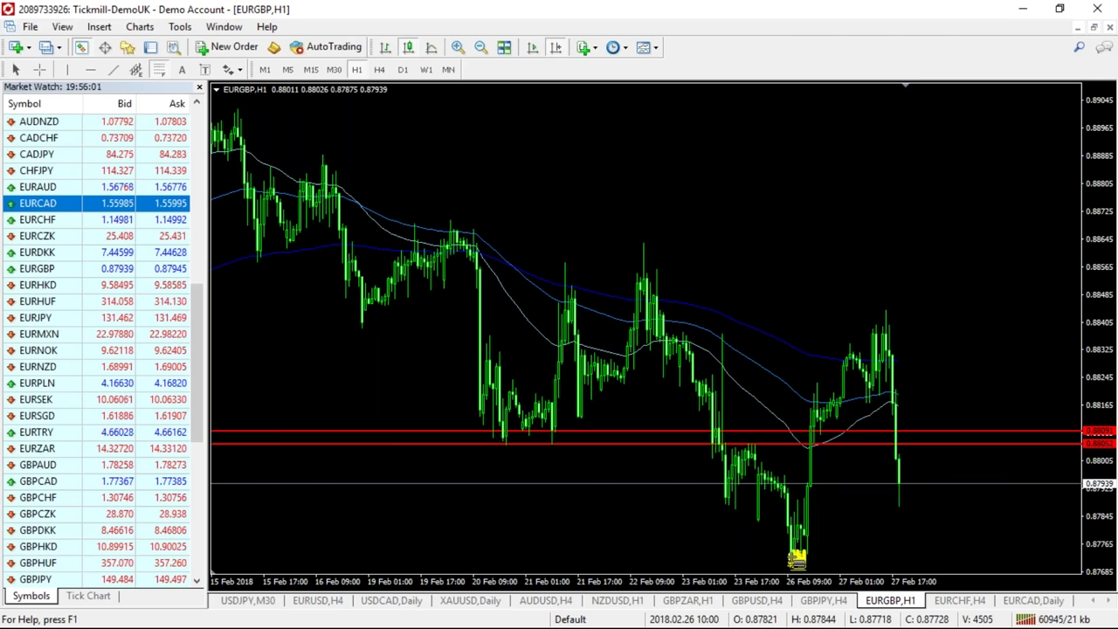
pyautogui.moveTo(796, 557); pyautogui.dragTo(974, 307)
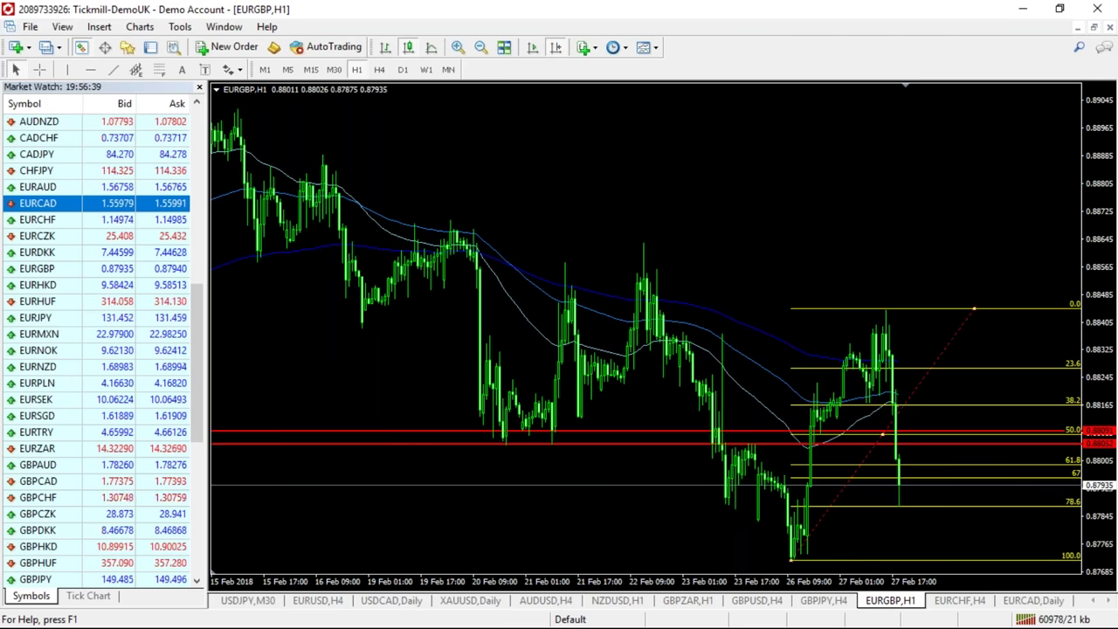
pyautogui.press('Delete')
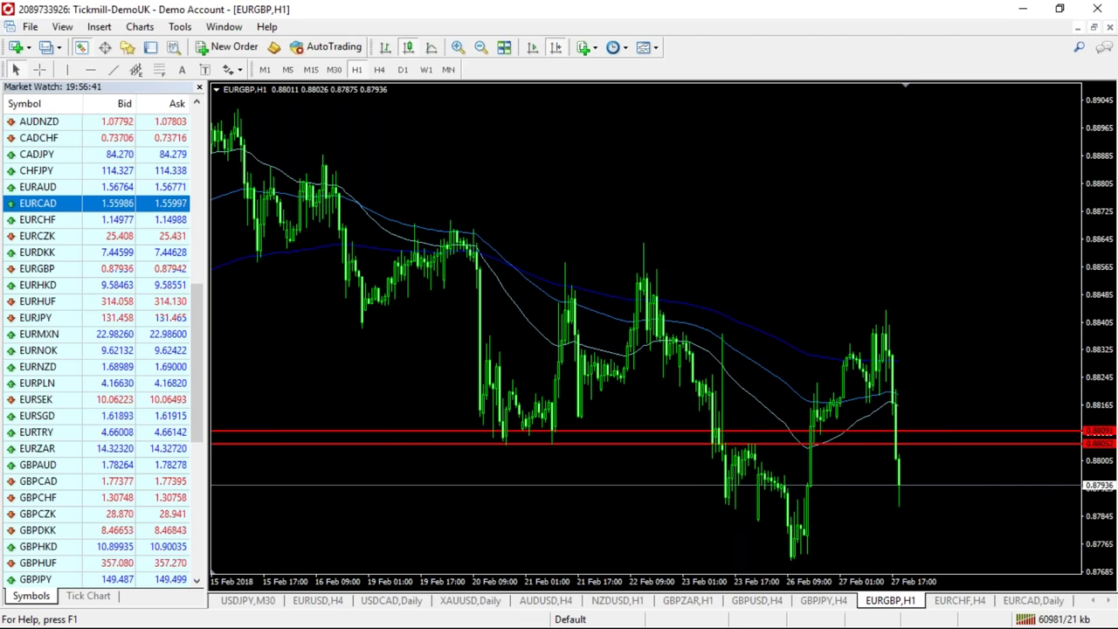
pyautogui.click(158, 70)
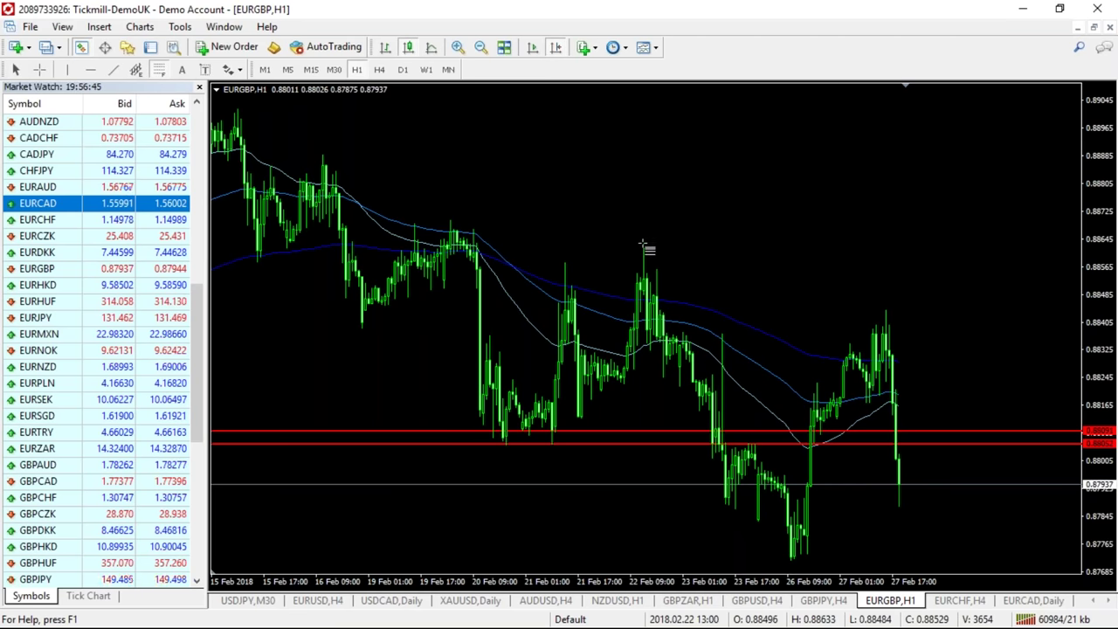
pyautogui.moveTo(643, 244)
pyautogui.mouseDown()
pyautogui.moveTo(744, 425)
pyautogui.moveTo(699, 253)
pyautogui.moveTo(830, 545)
pyautogui.moveTo(795, 554)
pyautogui.mouseUp()
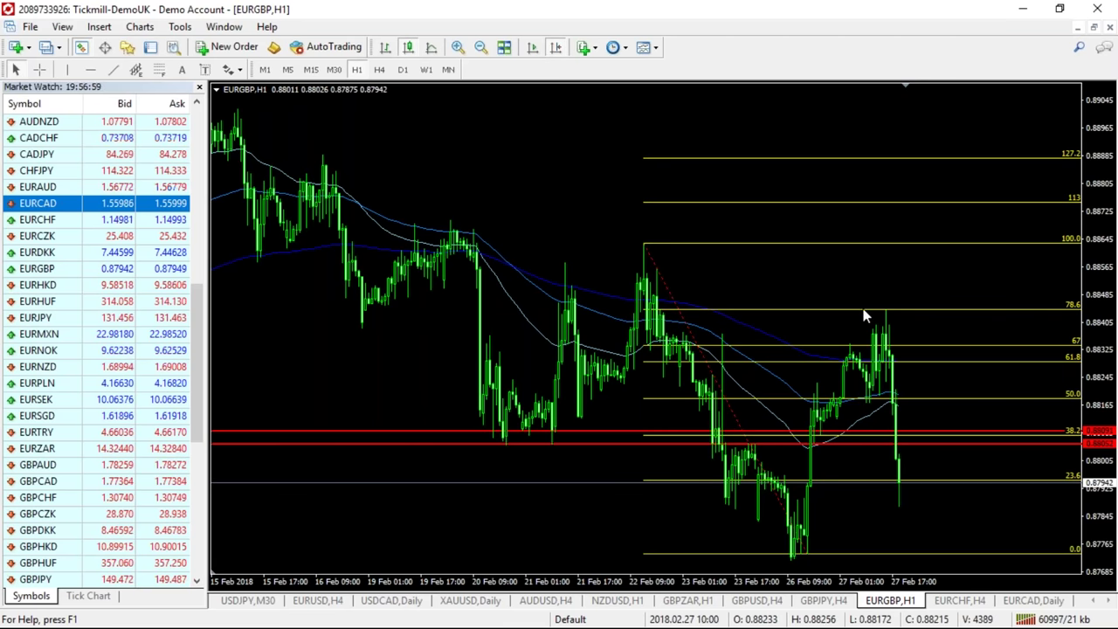
pyautogui.click(898, 311)
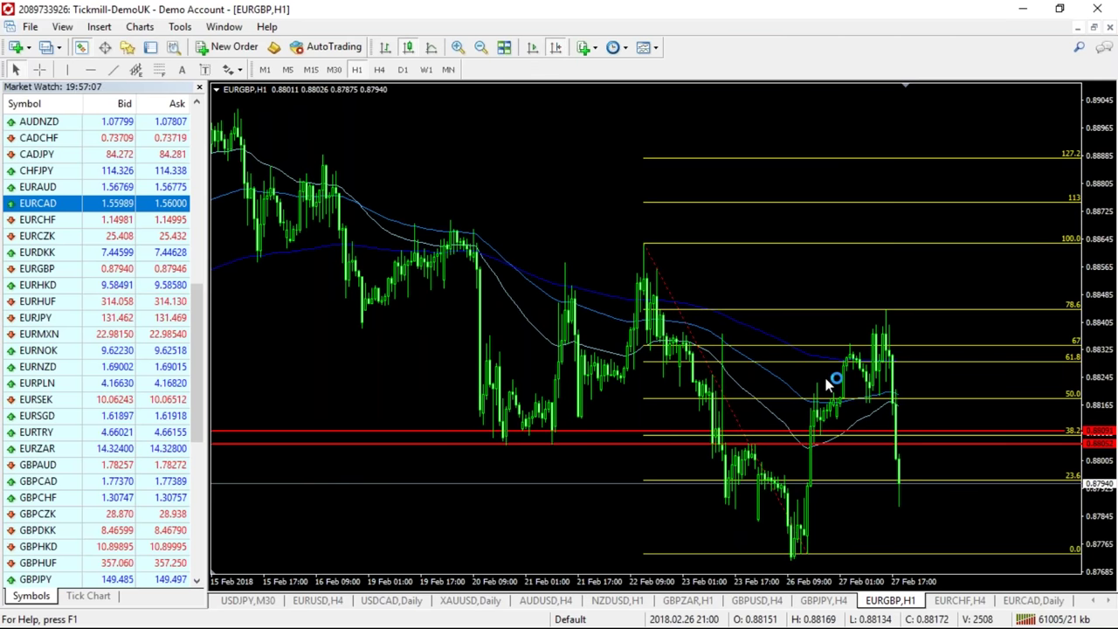
pyautogui.click(902, 415)
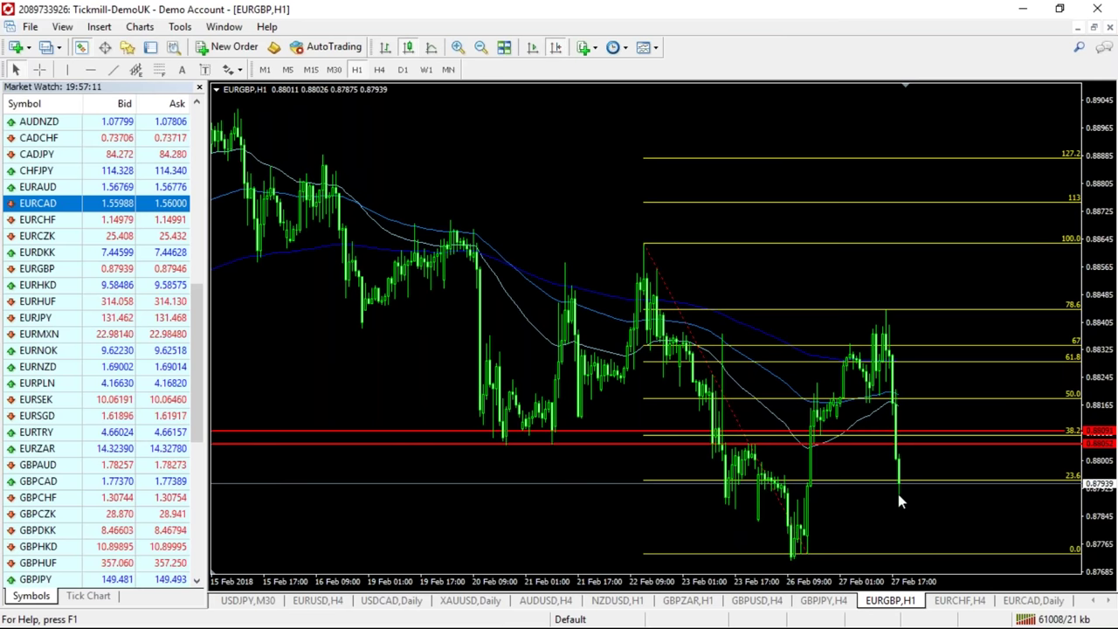
pyautogui.click(777, 473)
pyautogui.click(670, 284)
pyautogui.doubleClick(663, 289)
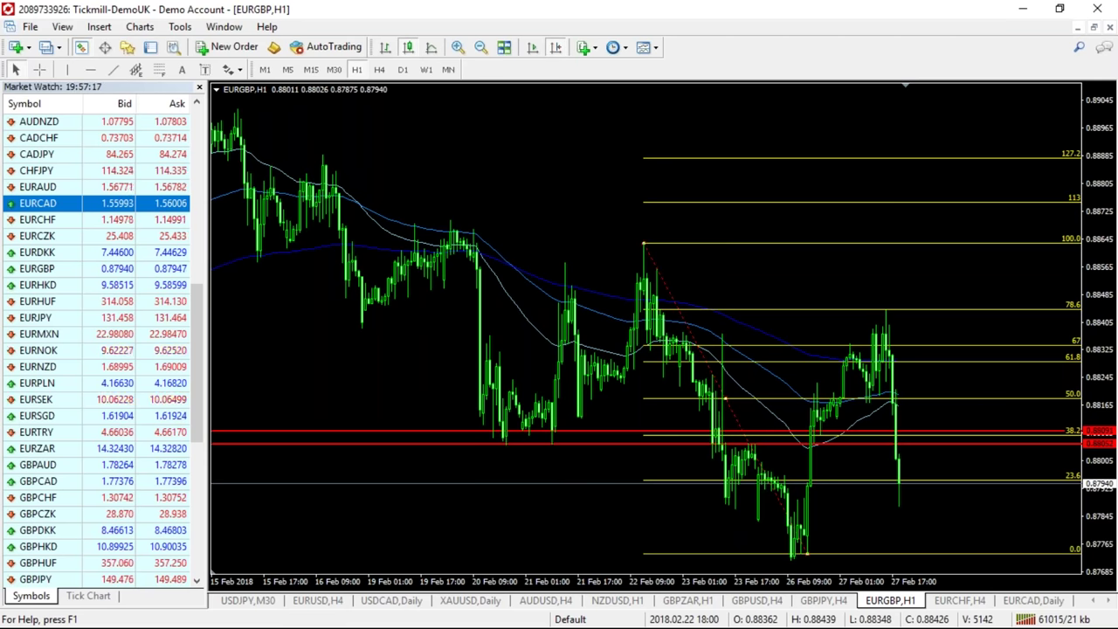
pyautogui.press('Delete')
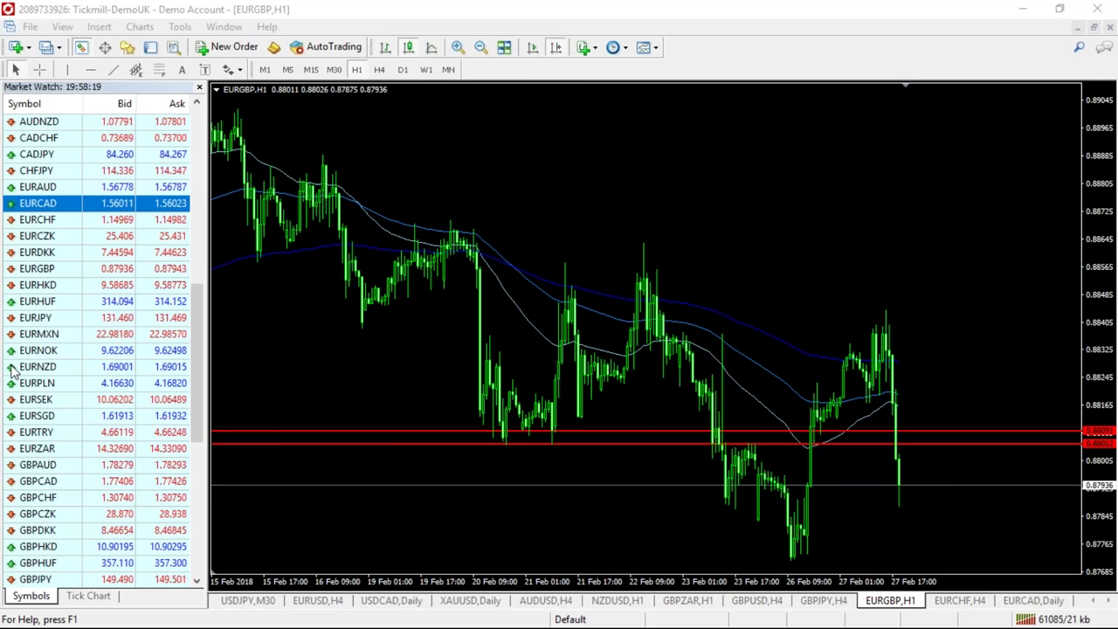
# Flip through XAUUSD Daily, EURUSD H4, USDCAD Daily and gold again, ending on AUDUSD H4.
pyautogui.click(470, 605)
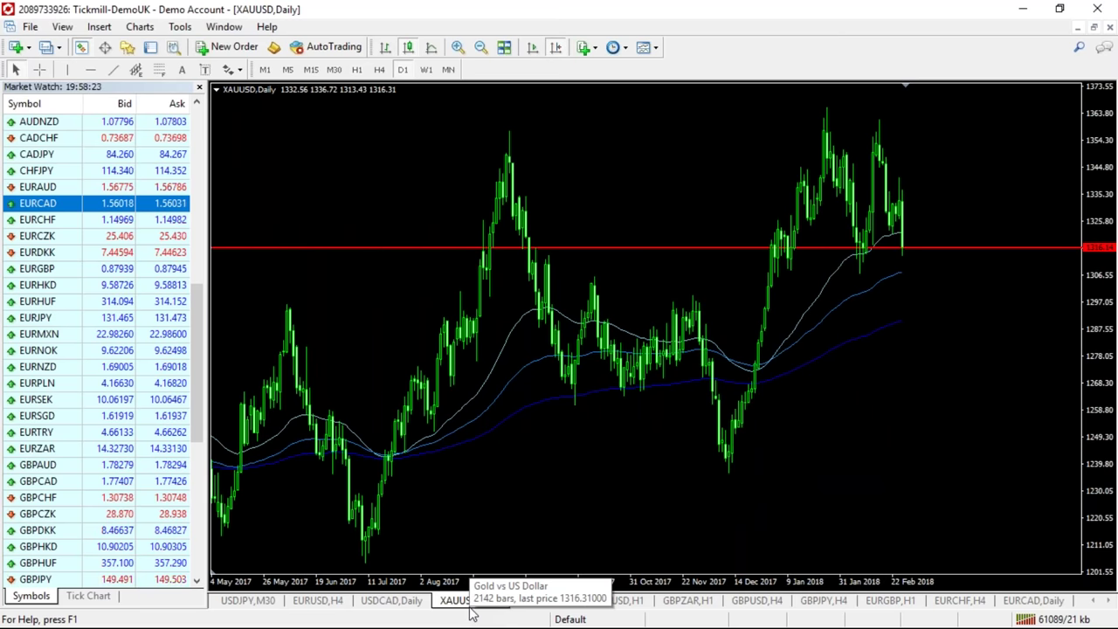
pyautogui.click(324, 601)
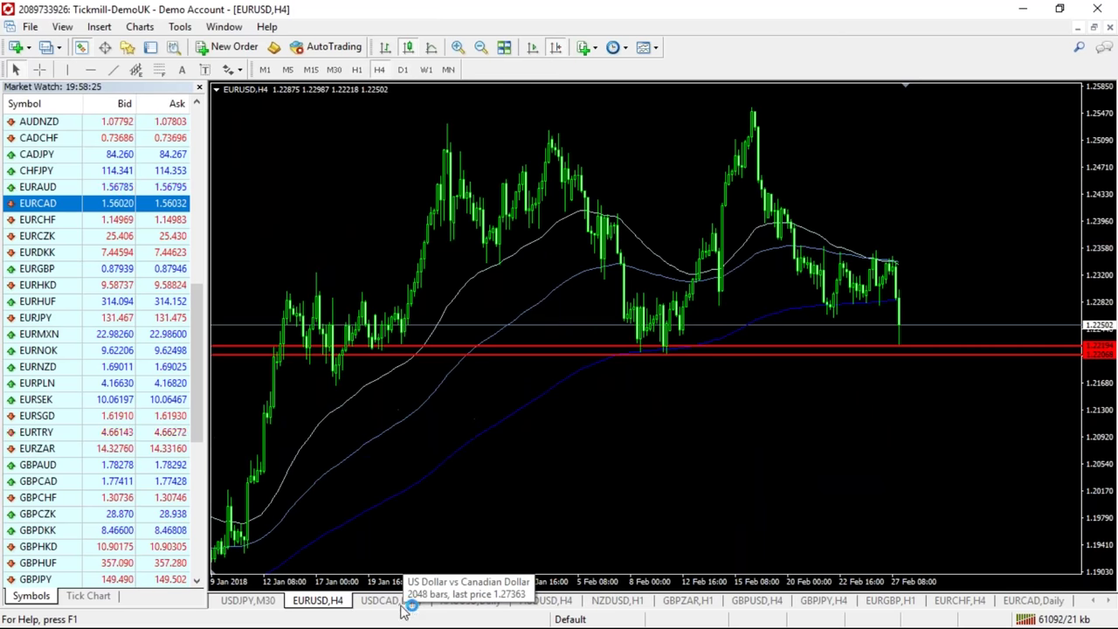
pyautogui.click(411, 603)
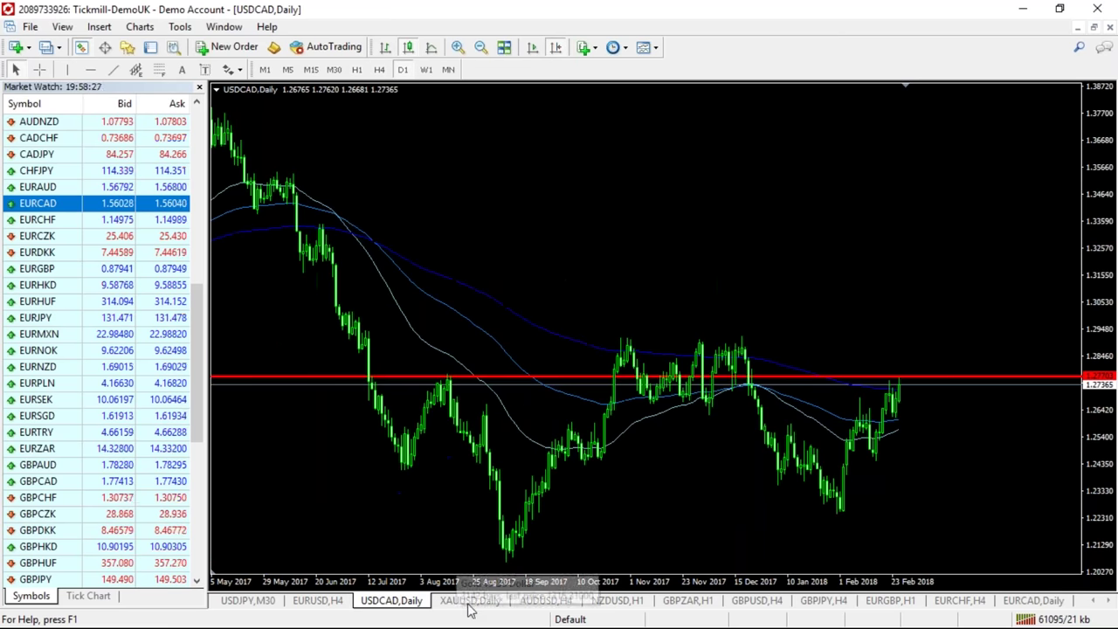
pyautogui.click(472, 604)
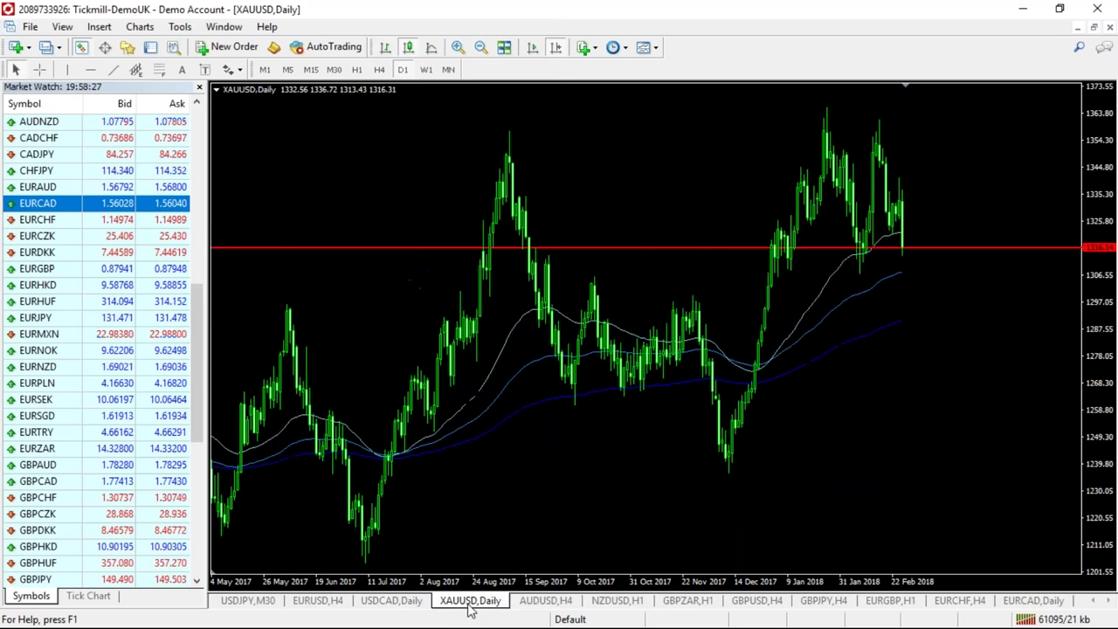
pyautogui.click(543, 605)
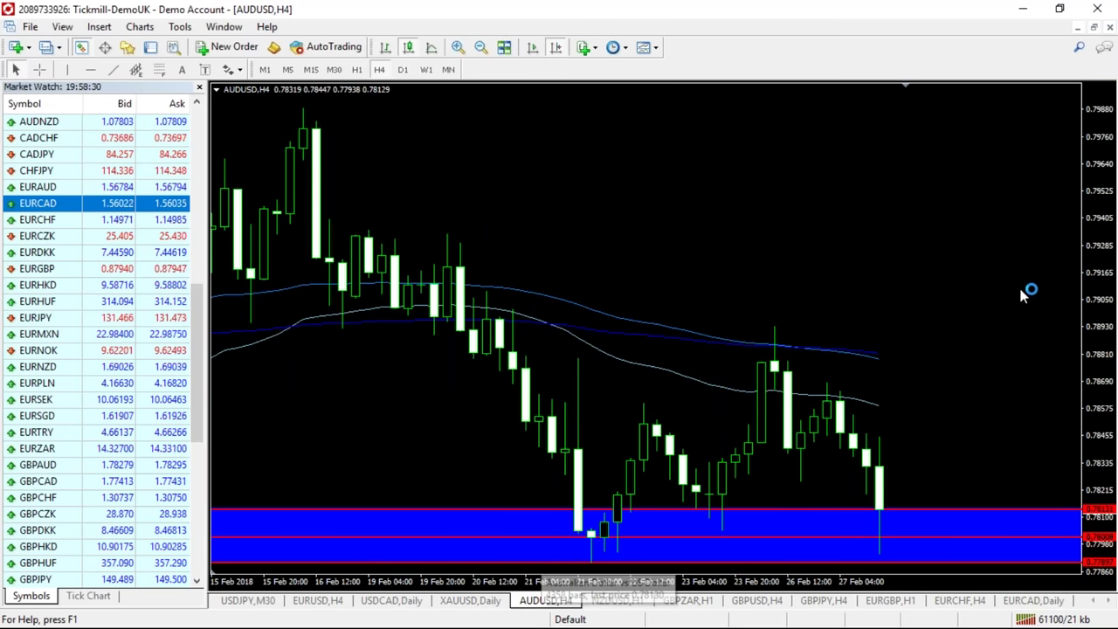
# Zoom the AUDUSD H4 chart and compress its price scale to reveal the lower support zone.
pyautogui.moveTo(1096, 245); pyautogui.dragTo(1101, 278)
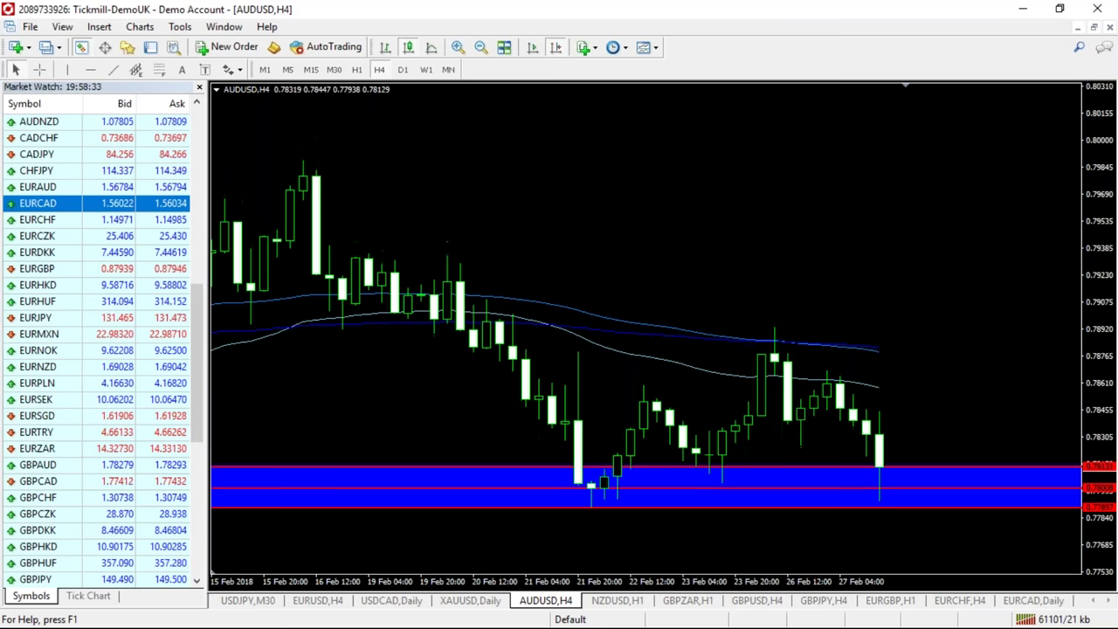
pyautogui.press('+')
pyautogui.press('-')
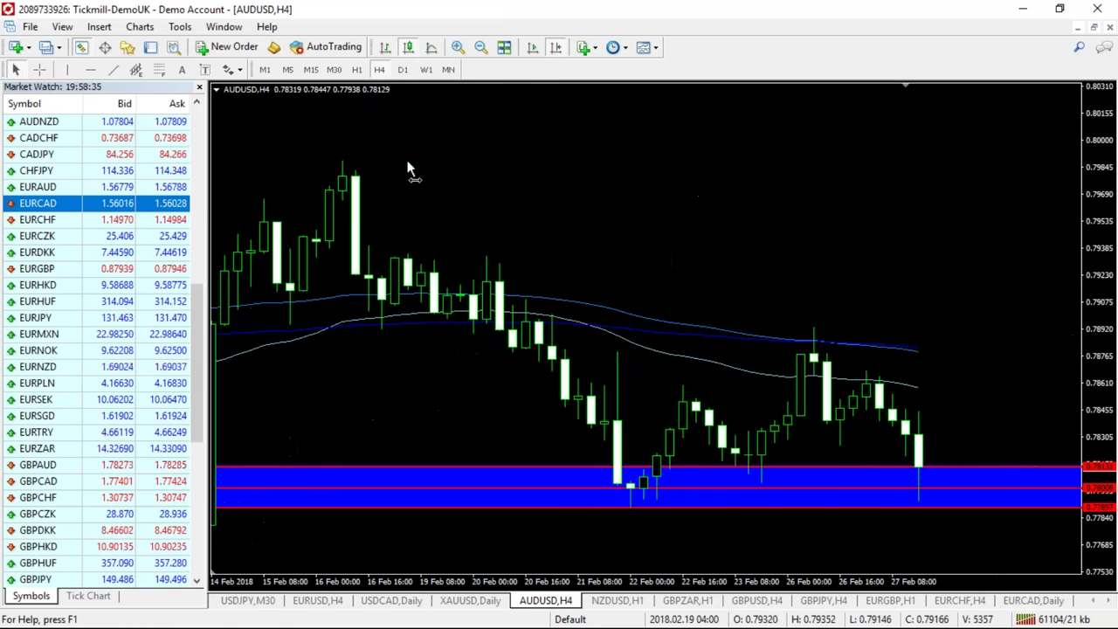
pyautogui.click(481, 49)
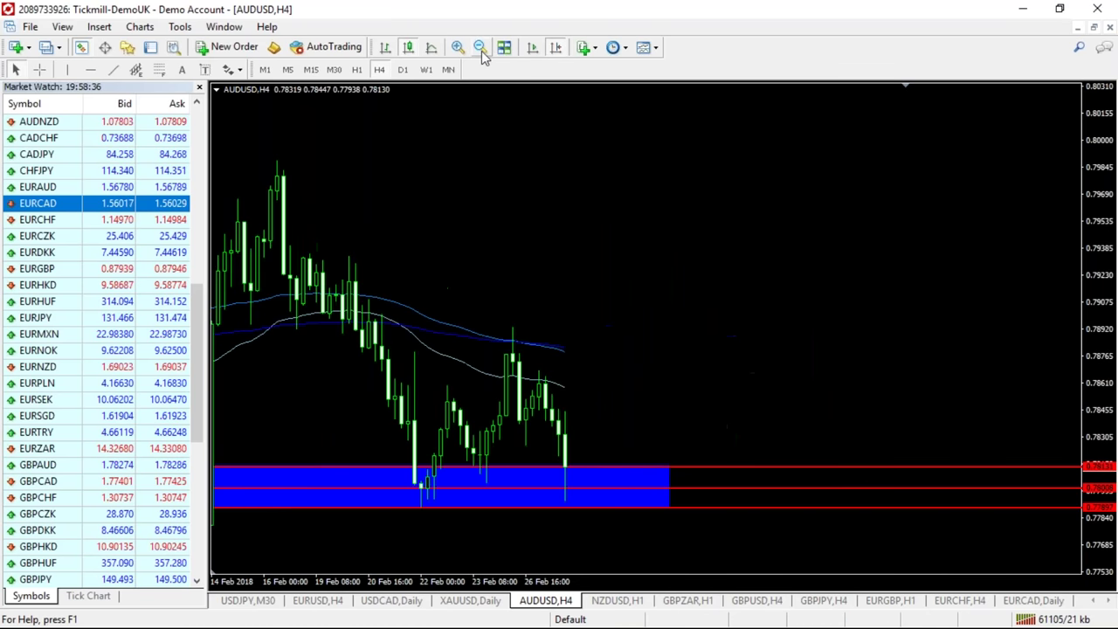
pyautogui.click(481, 48)
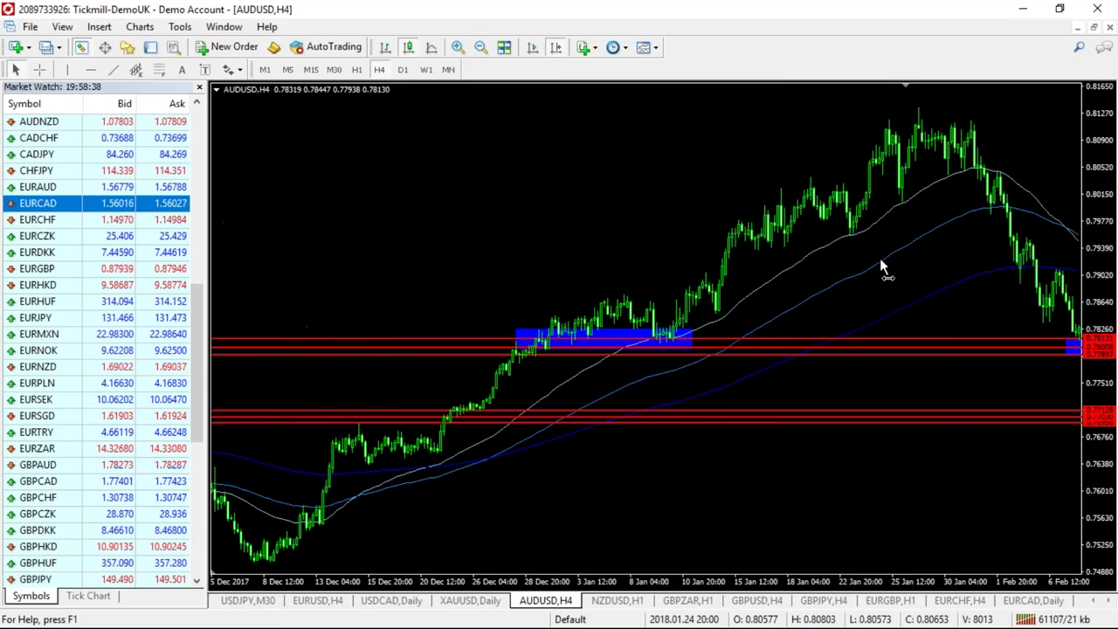
pyautogui.press('+')
pyautogui.press('+')
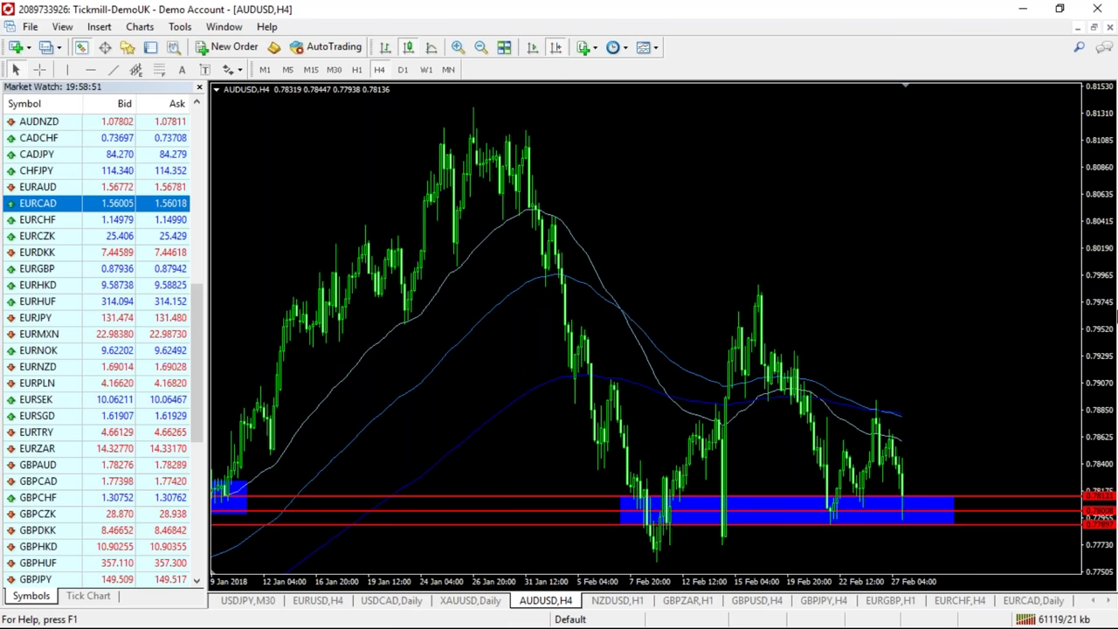
pyautogui.moveTo(1099, 278); pyautogui.dragTo(1102, 323)
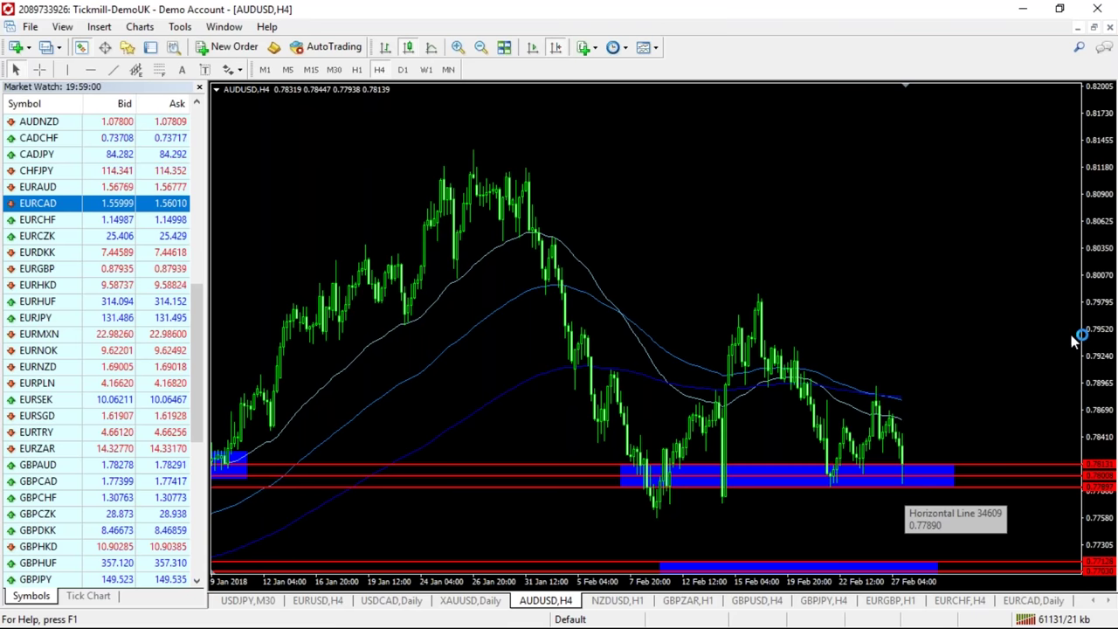
pyautogui.moveTo(1104, 268); pyautogui.dragTo(1100, 295)
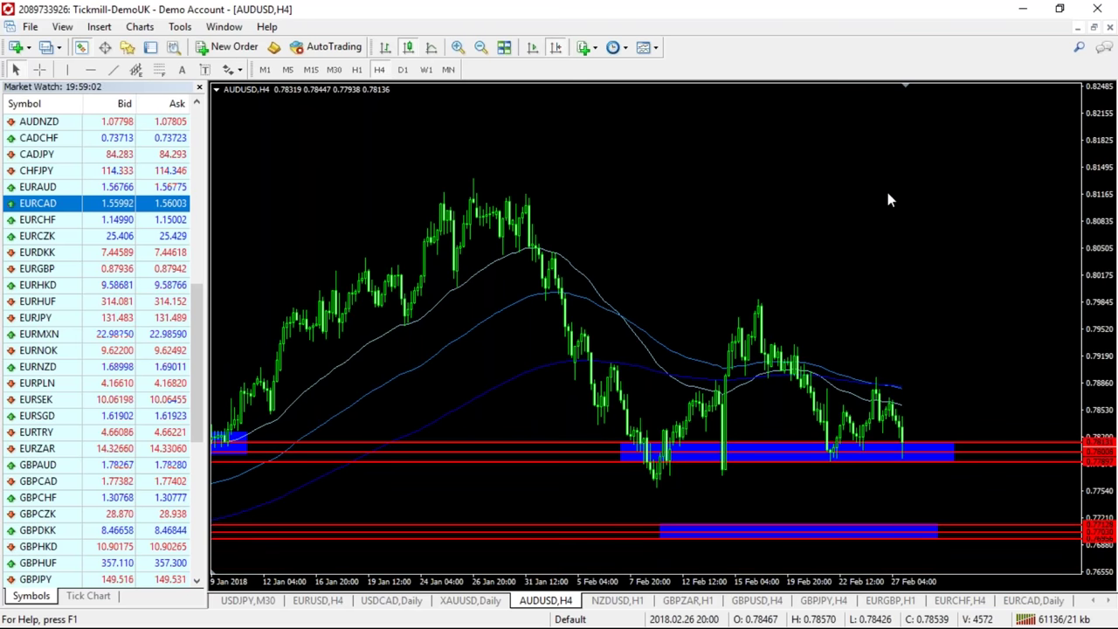
# Compare the AUDUSD support zones on Daily and H4, with a margin after the latest bars.
pyautogui.click(403, 70)
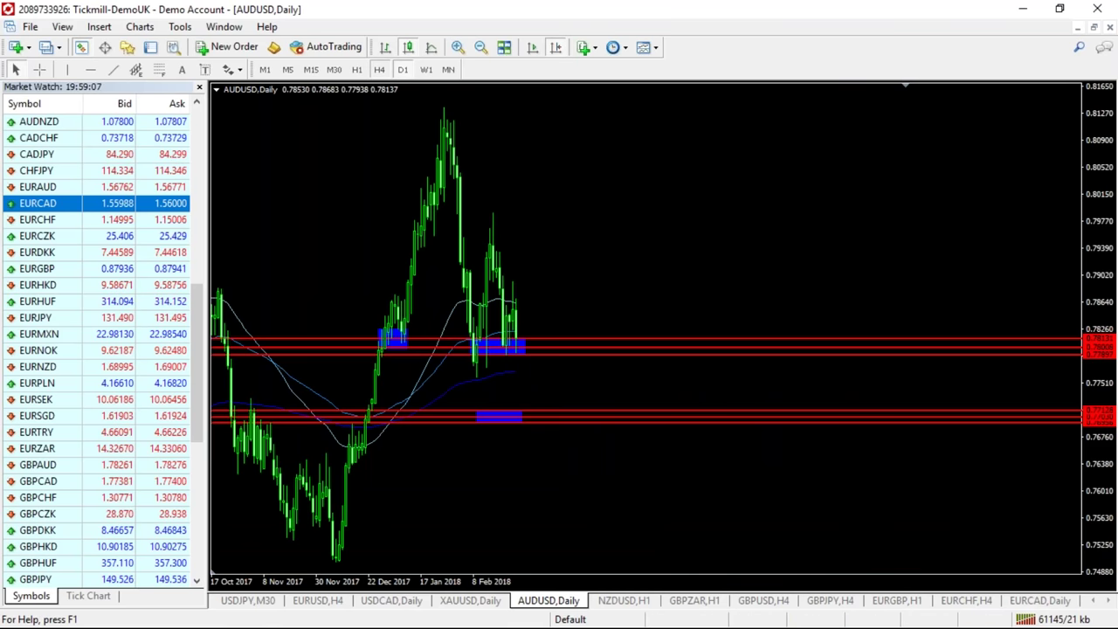
pyautogui.click(379, 70)
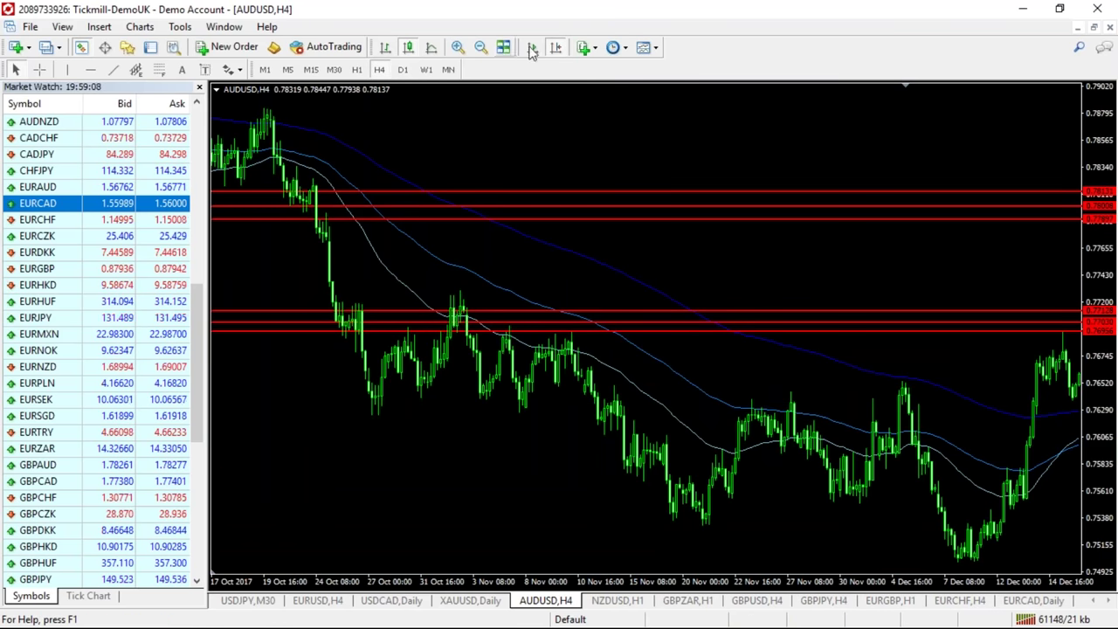
pyautogui.click(560, 48)
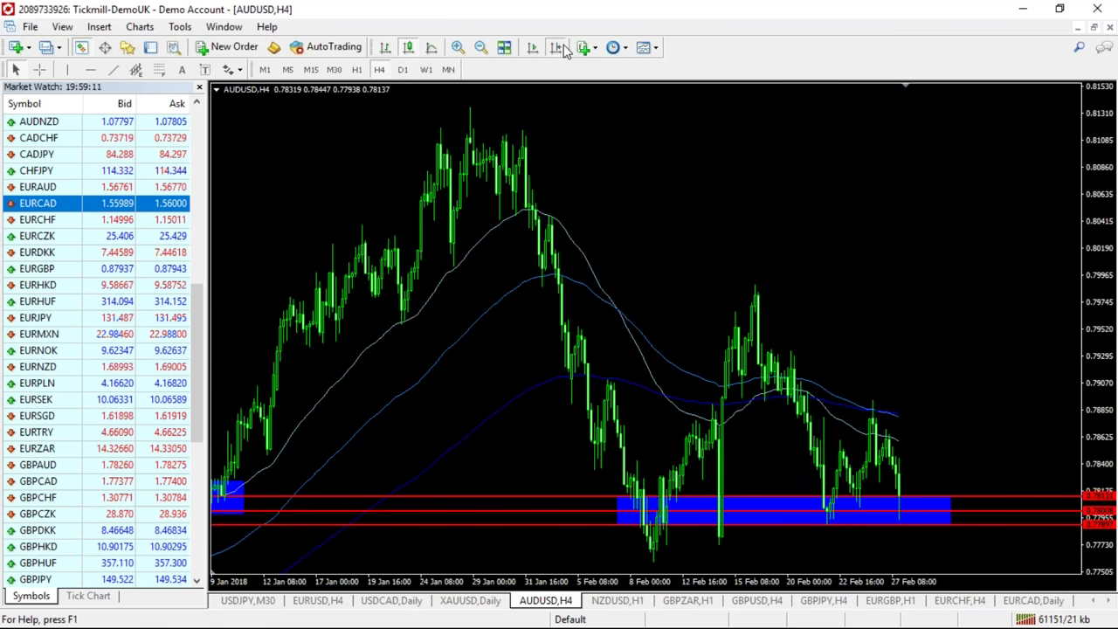
pyautogui.click(403, 70)
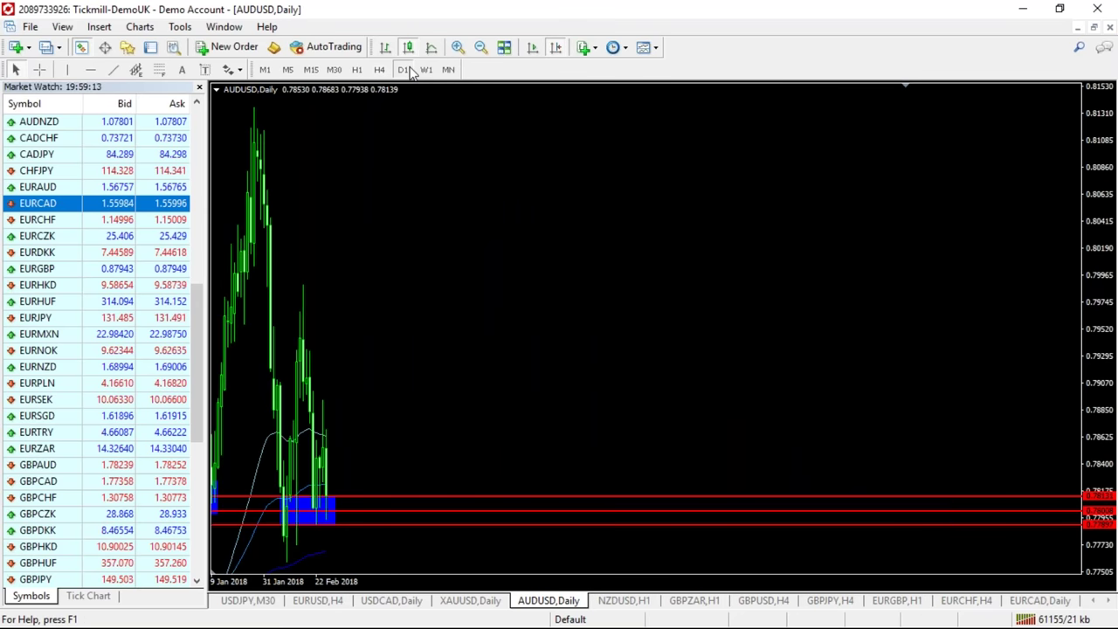
pyautogui.moveTo(544, 304); pyautogui.dragTo(415, 279)
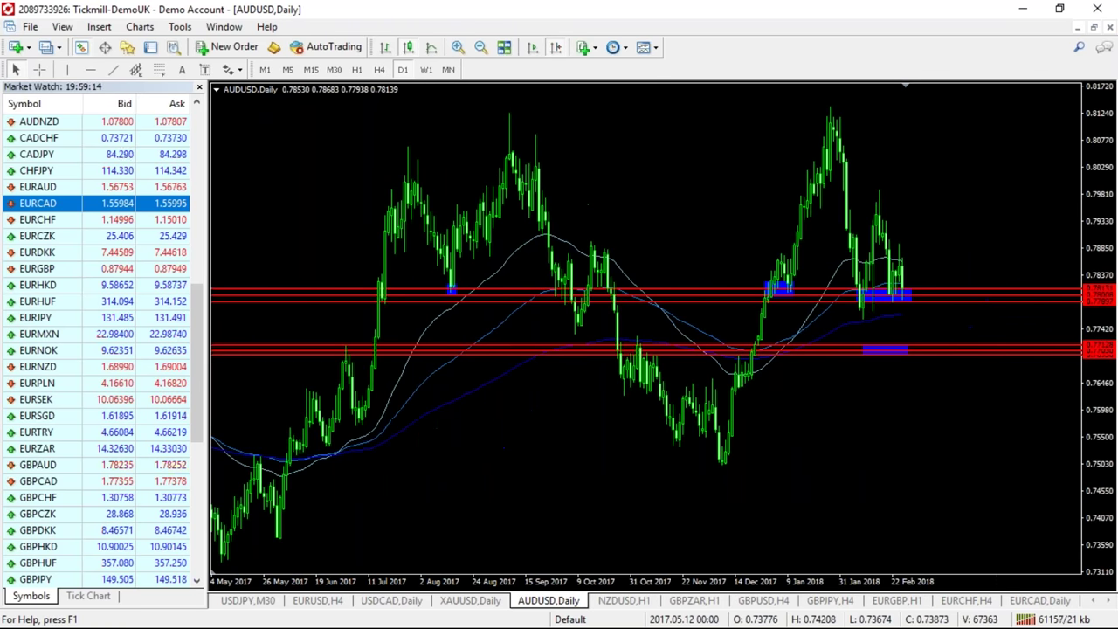
pyautogui.click(379, 70)
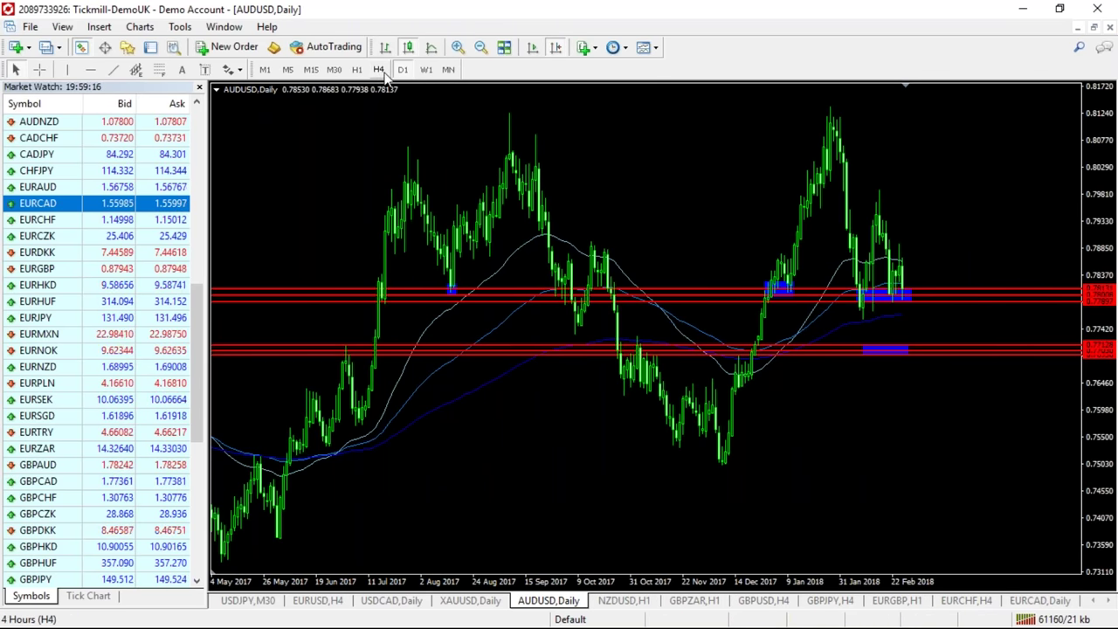
pyautogui.click(558, 49)
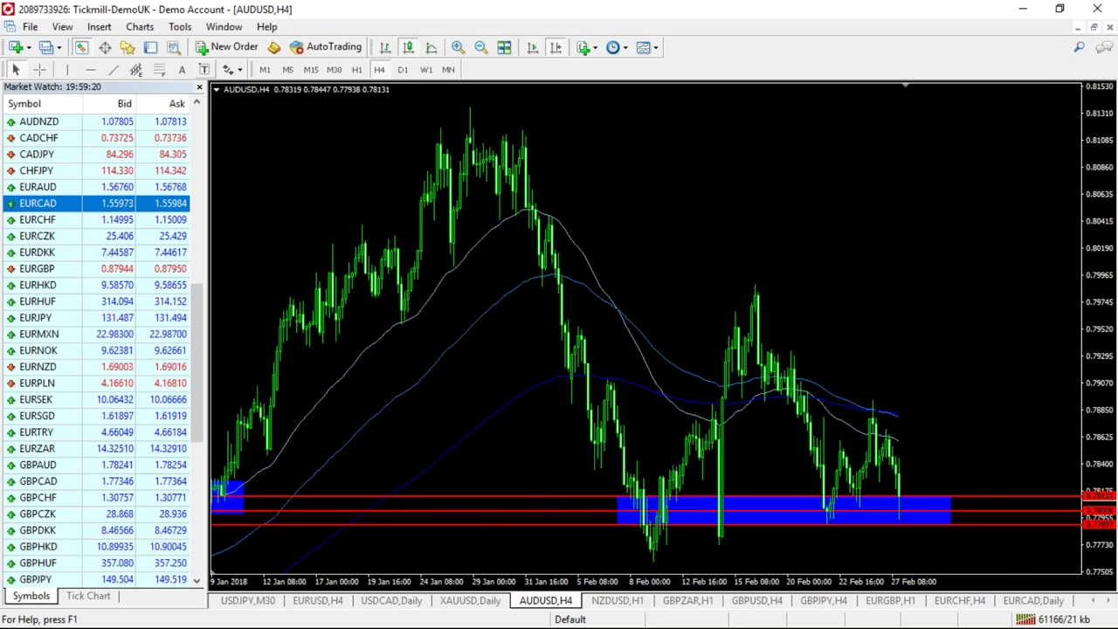
# View AUDUSD H1 at its latest bars, then bring up the USDCAD daily chart.
pyautogui.click(361, 70)
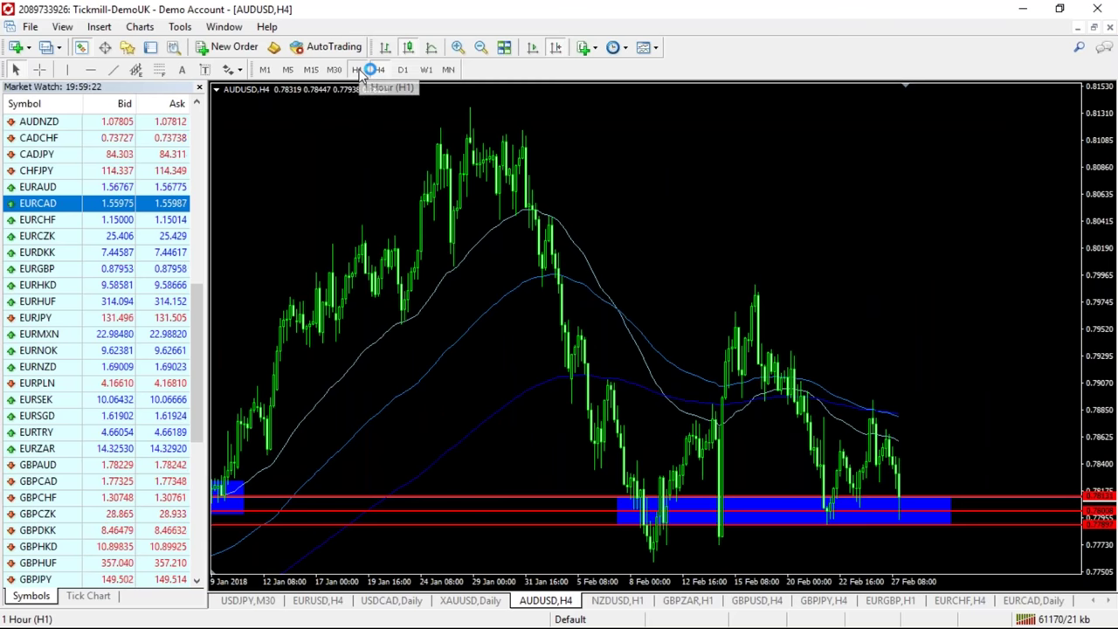
pyautogui.click(555, 49)
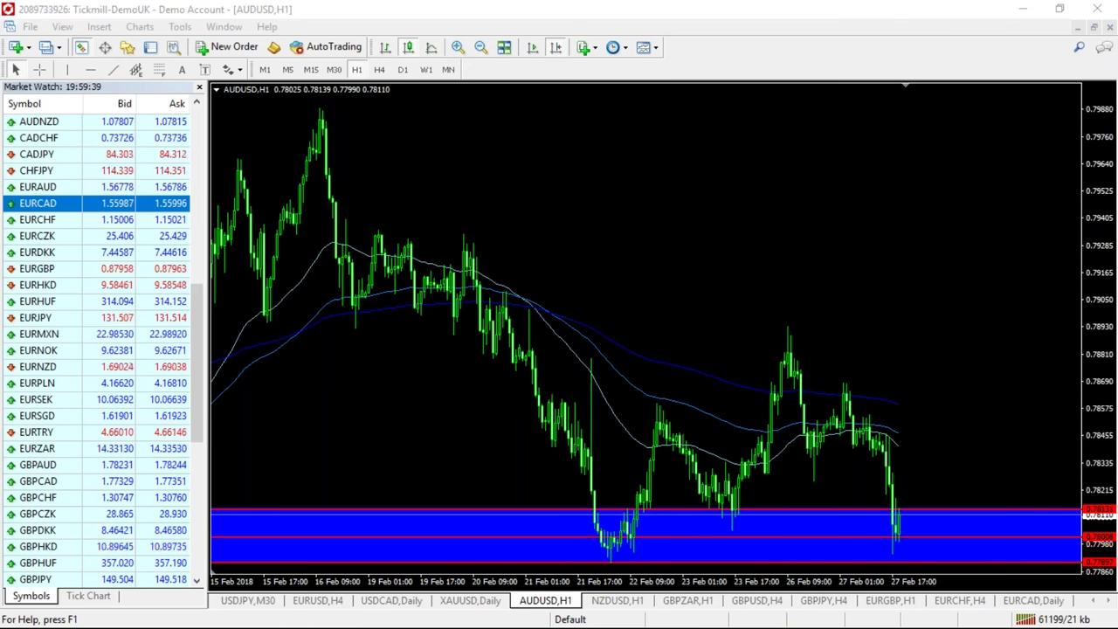
pyautogui.click(391, 601)
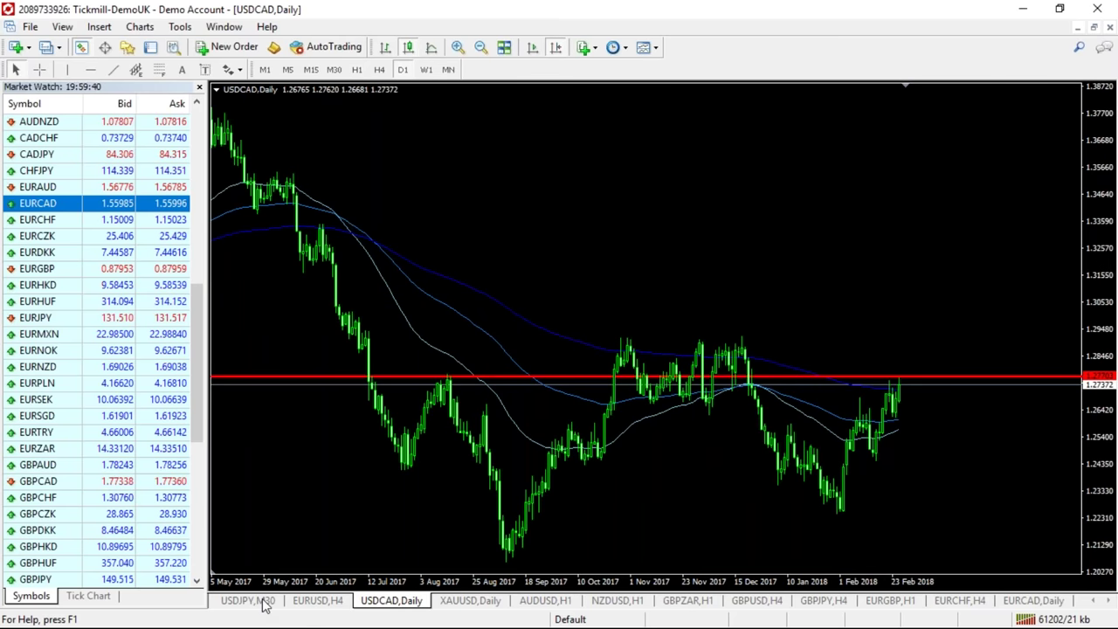
# Show the USDJPY chart on the 1-hour timeframe with a margin after the latest bars.
pyautogui.click(264, 604)
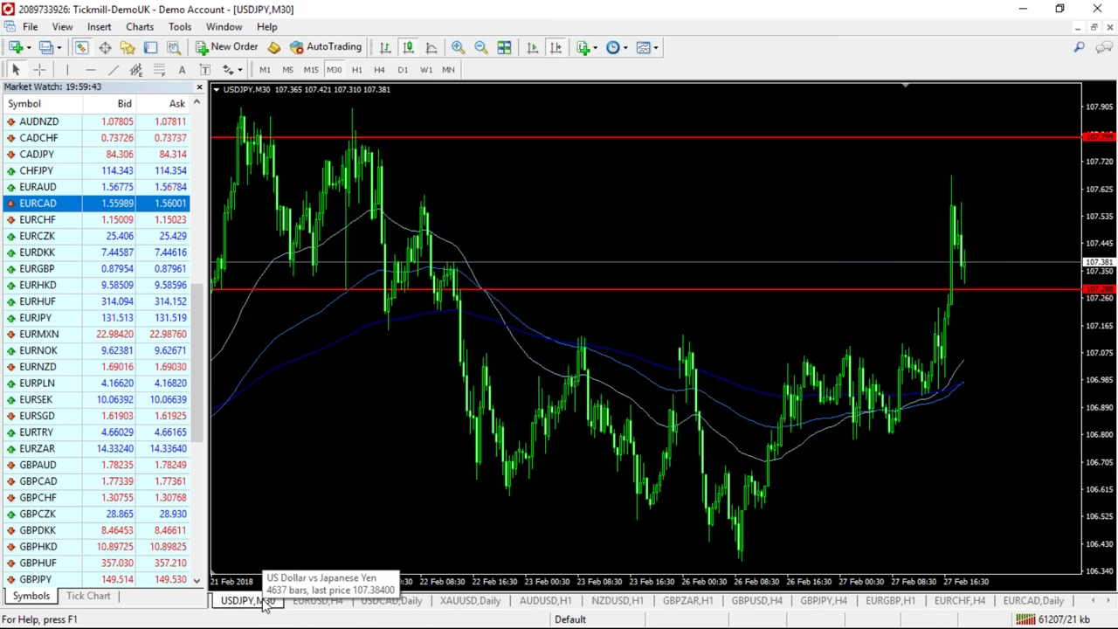
pyautogui.click(358, 72)
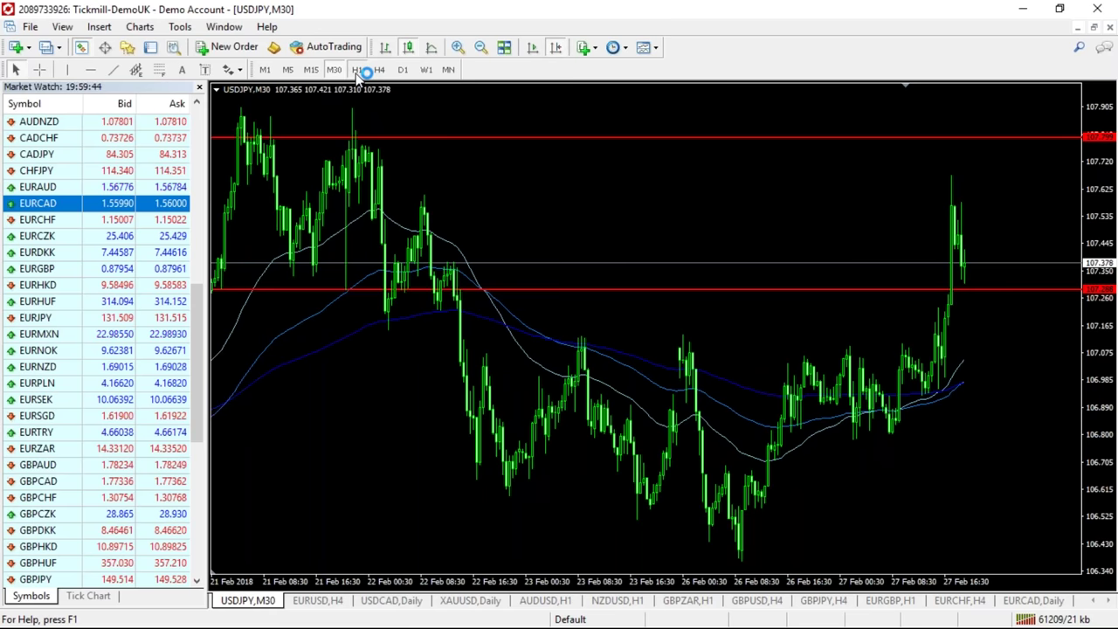
pyautogui.click(557, 49)
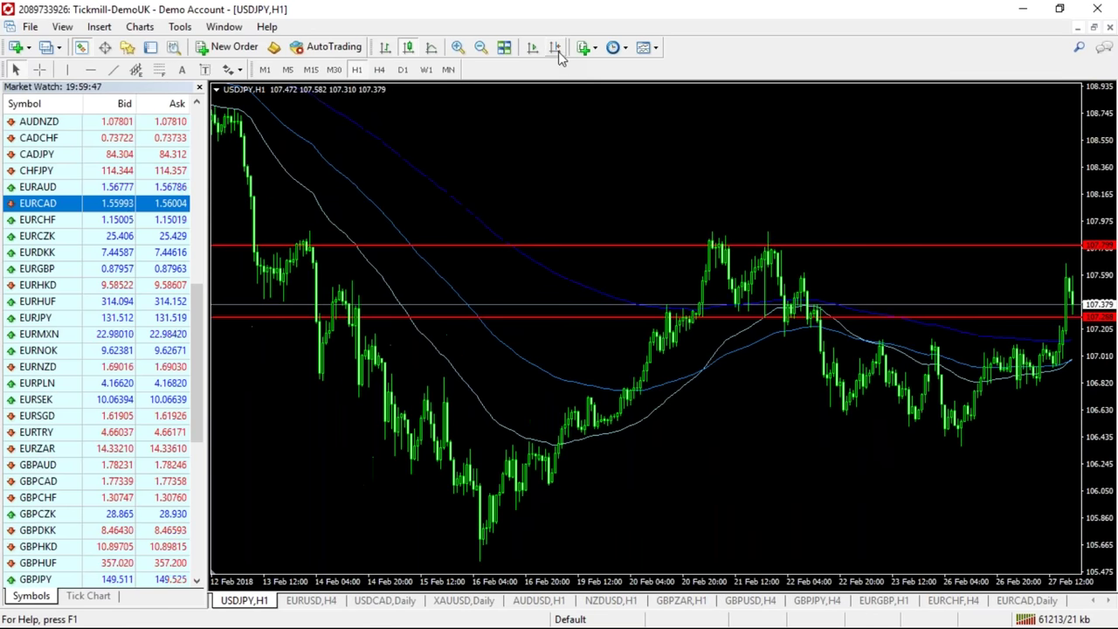
pyautogui.click(559, 50)
pyautogui.click(559, 50)
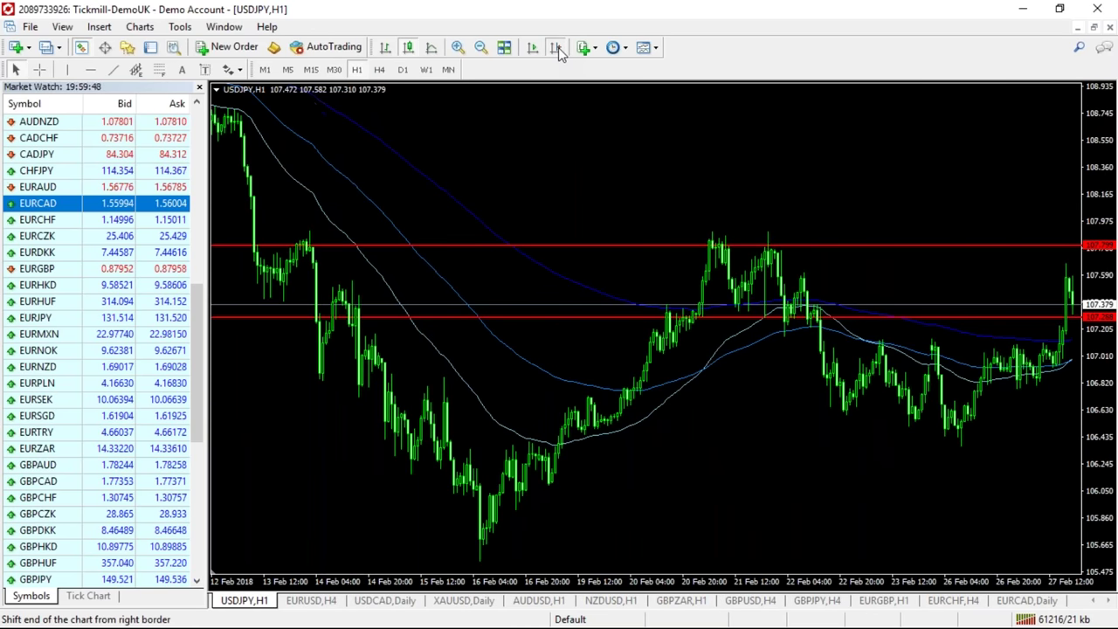
pyautogui.click(558, 50)
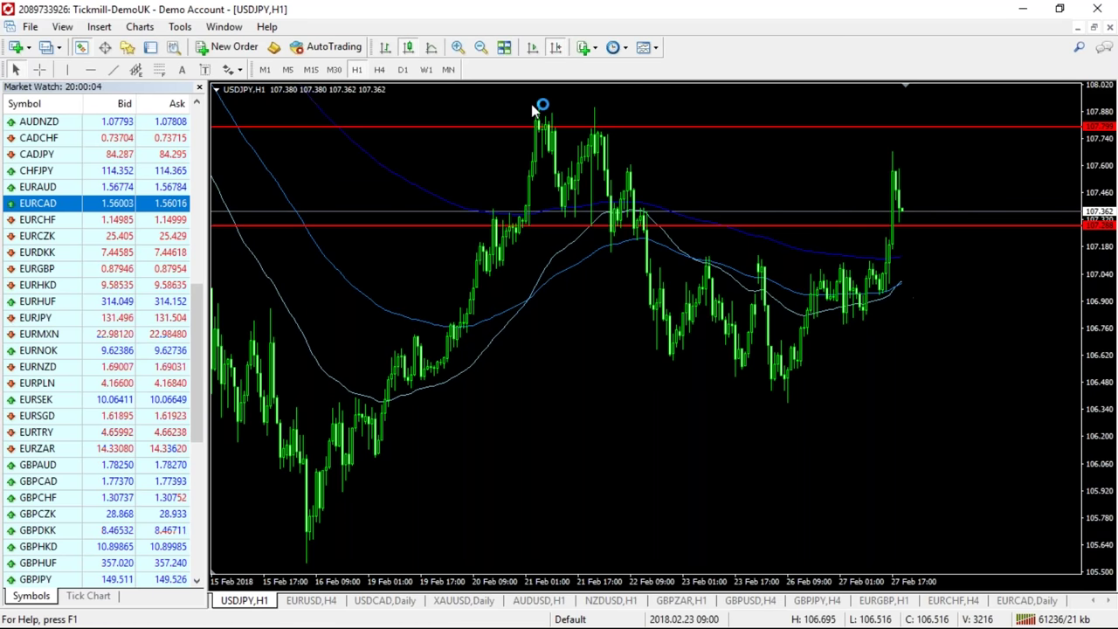
# Compare USDJPY's horizontal levels on 4-hour and daily, ending on 4-hour at the latest bars.
pyautogui.click(379, 72)
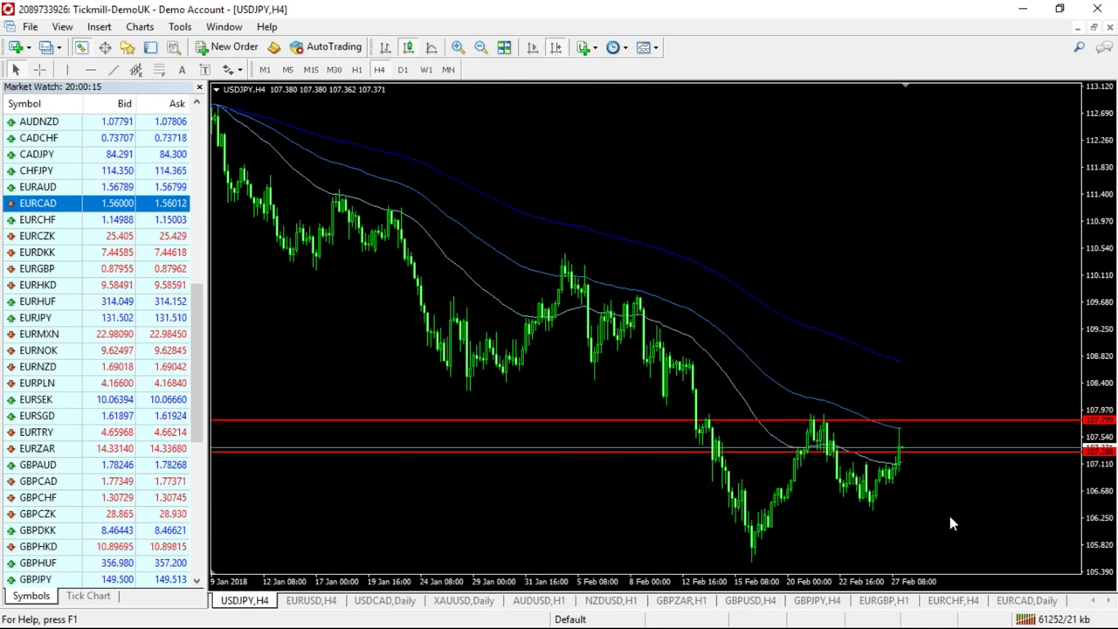
pyautogui.click(402, 68)
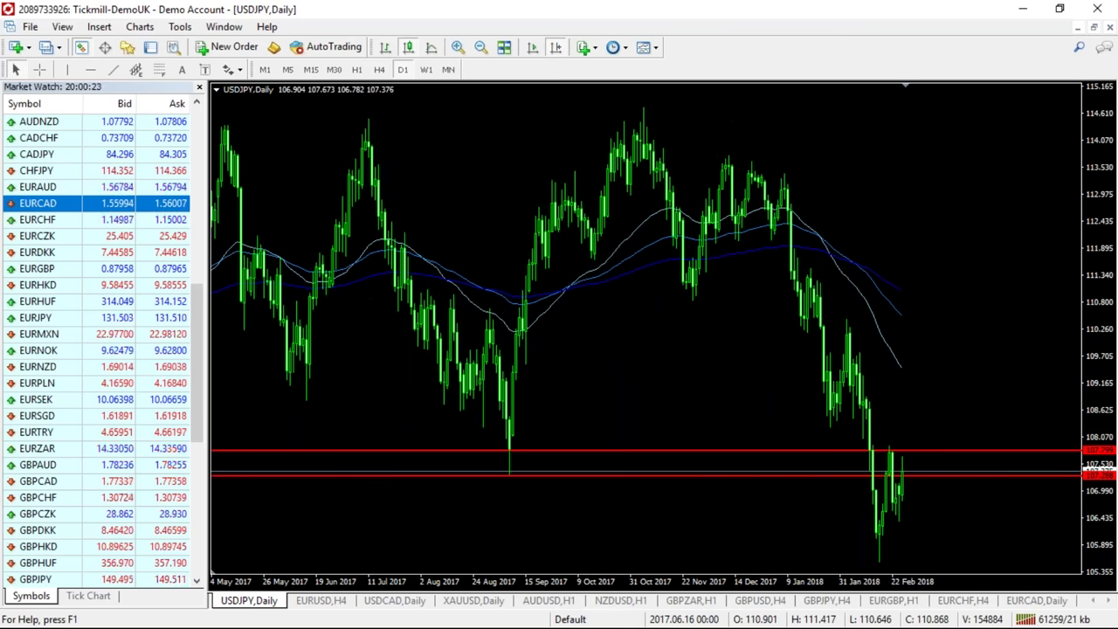
pyautogui.click(379, 69)
pyautogui.click(555, 47)
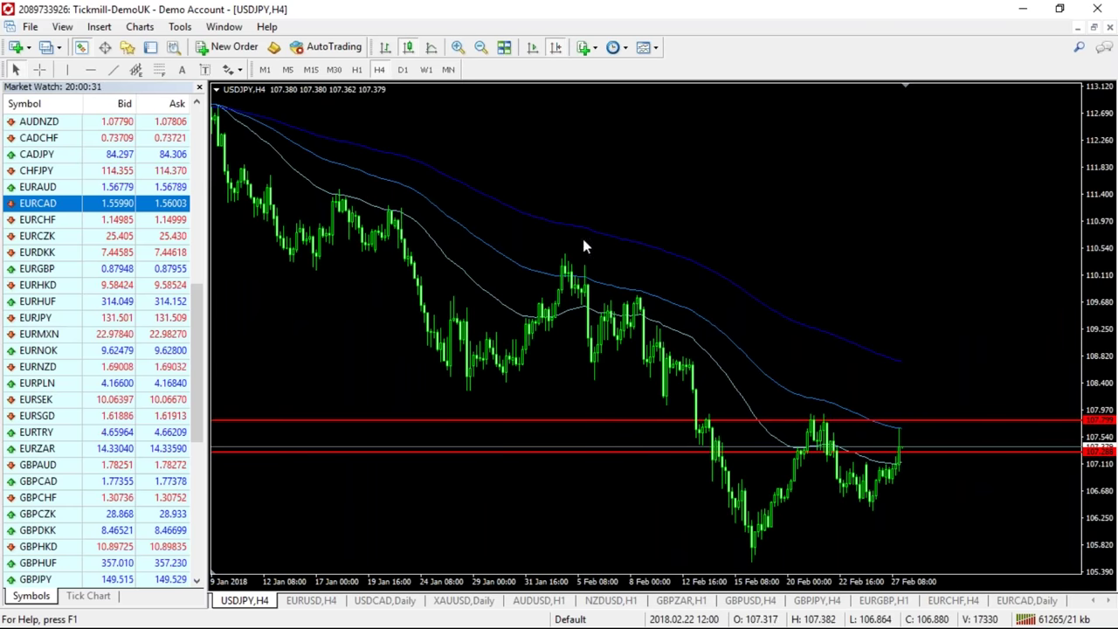
# View USDJPY on the 15-minute and 30-minute timeframes, scrolling back through history.
pyautogui.click(310, 70)
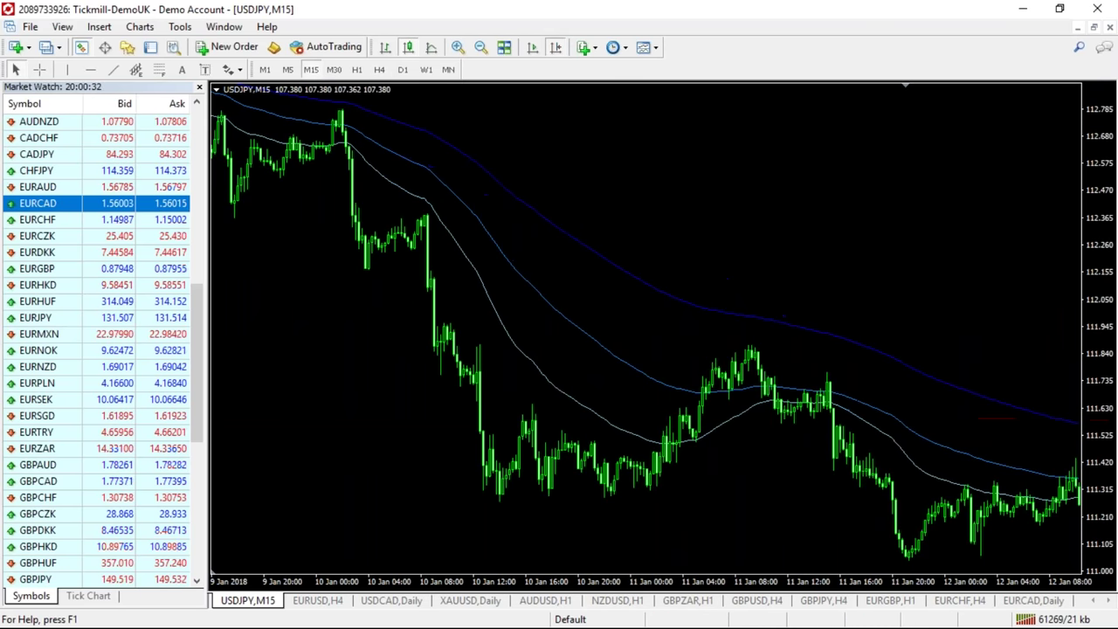
pyautogui.click(557, 50)
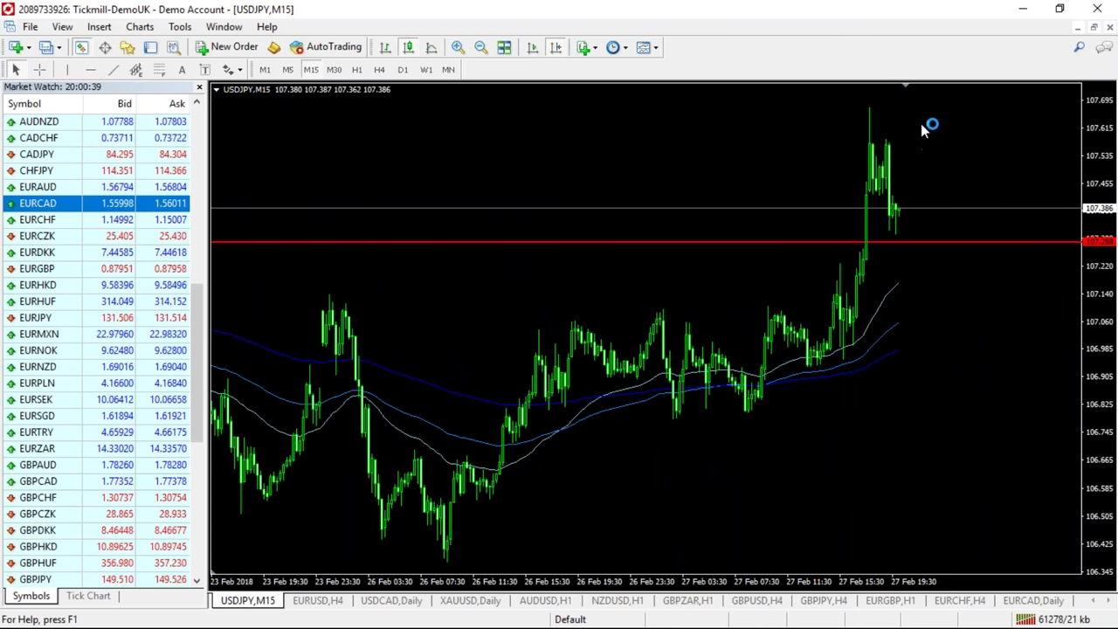
pyautogui.click(334, 69)
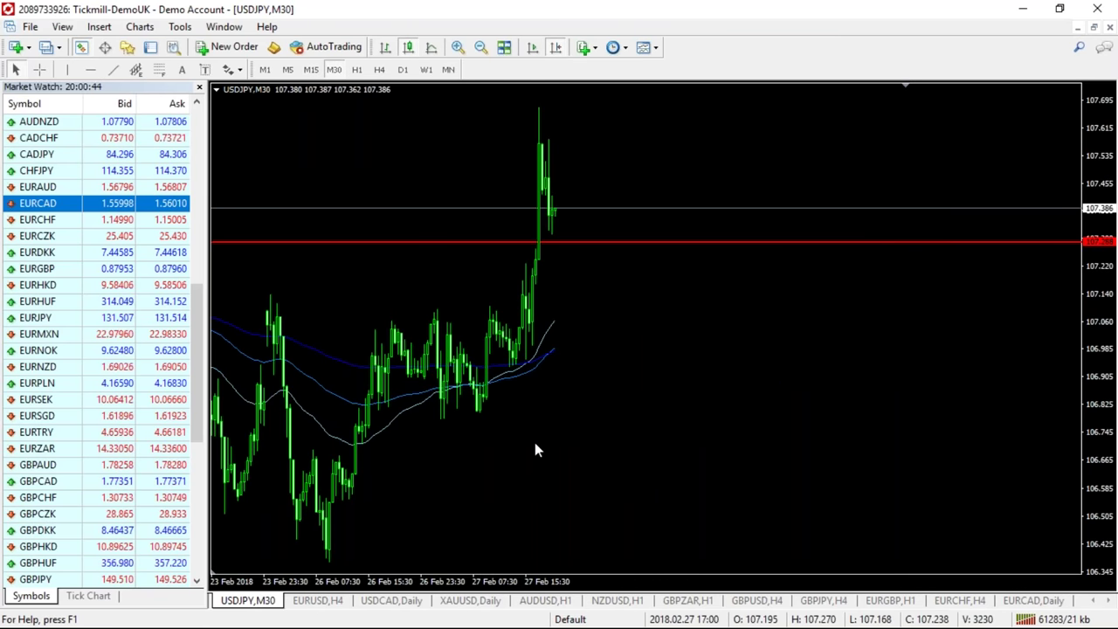
pyautogui.scroll(5, 534, 442)
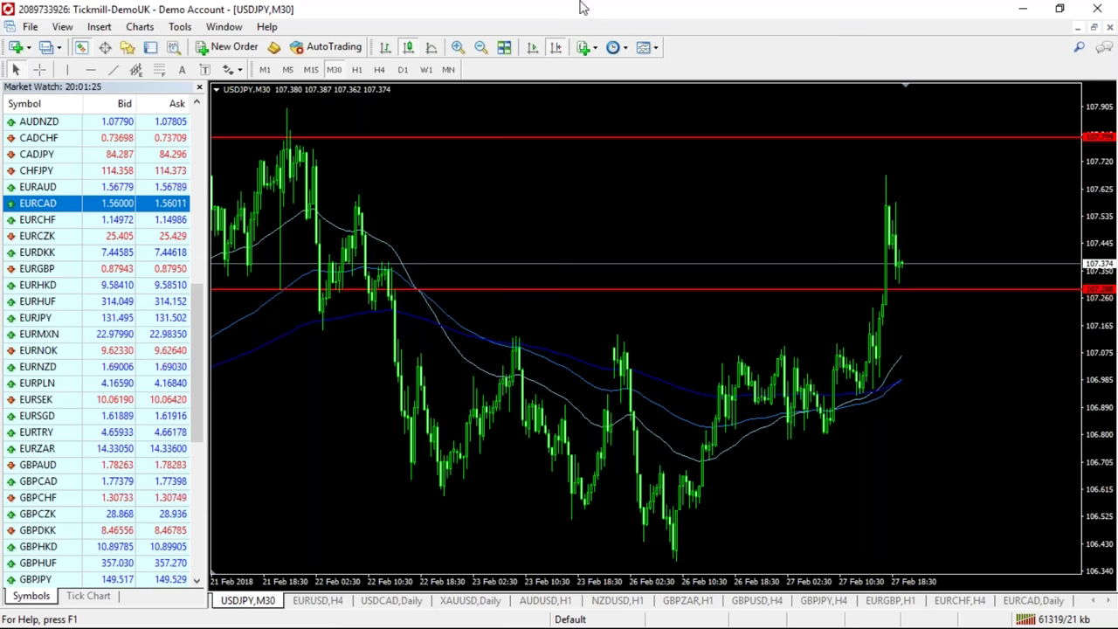
# Put USDJPY on the 1-hour timeframe with wider candles and a margin after the latest bars.
pyautogui.click(480, 47)
pyautogui.click(480, 47)
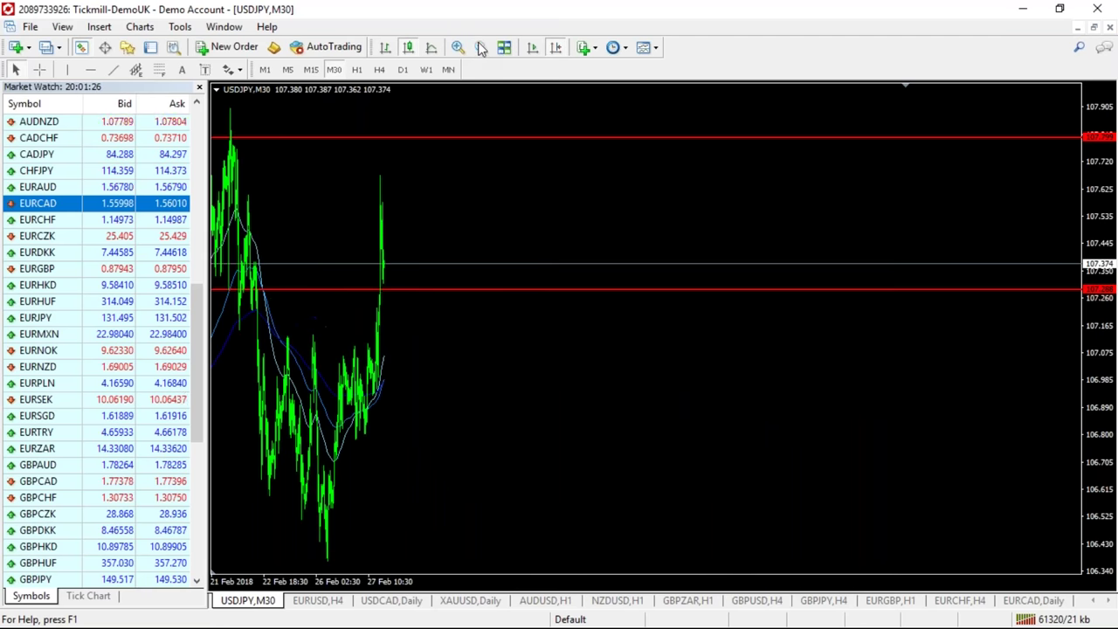
pyautogui.click(356, 70)
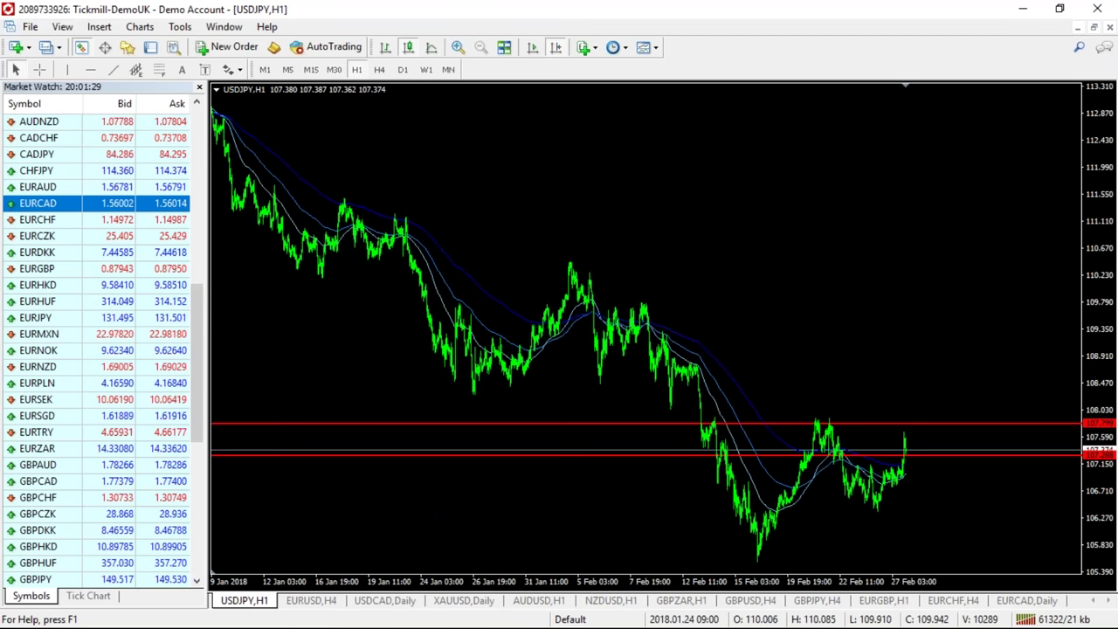
pyautogui.click(457, 47)
pyautogui.click(458, 47)
pyautogui.click(533, 47)
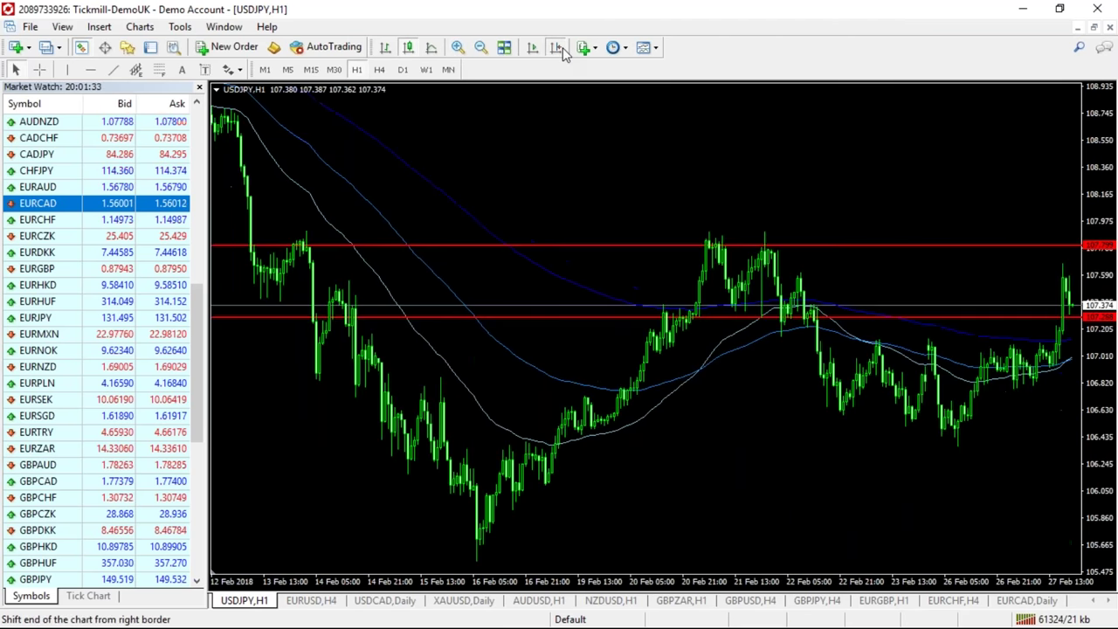
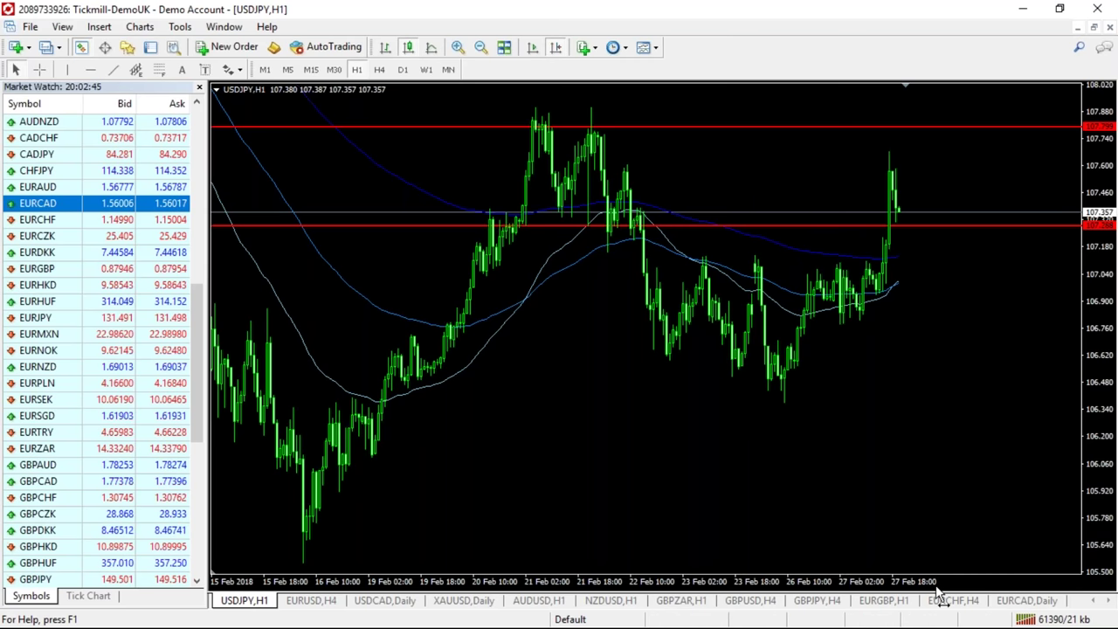
# Cycle through the EURCAD Daily, EURCHF H4 and GBPJPY H4 charts, ending on AUDUSD H1.
pyautogui.click(1013, 600)
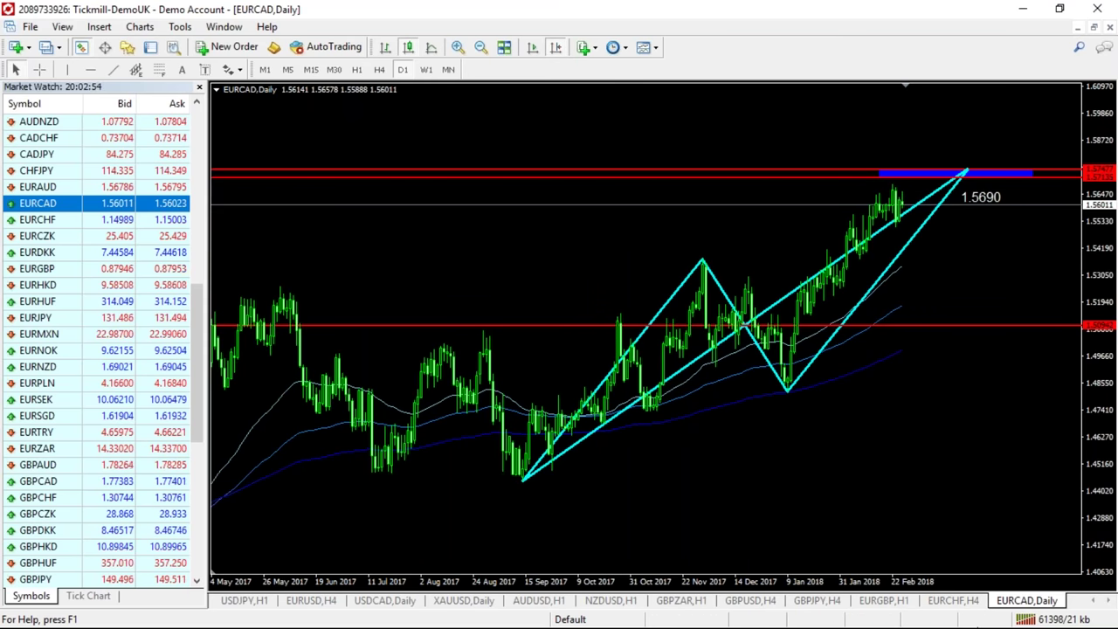
pyautogui.click(952, 599)
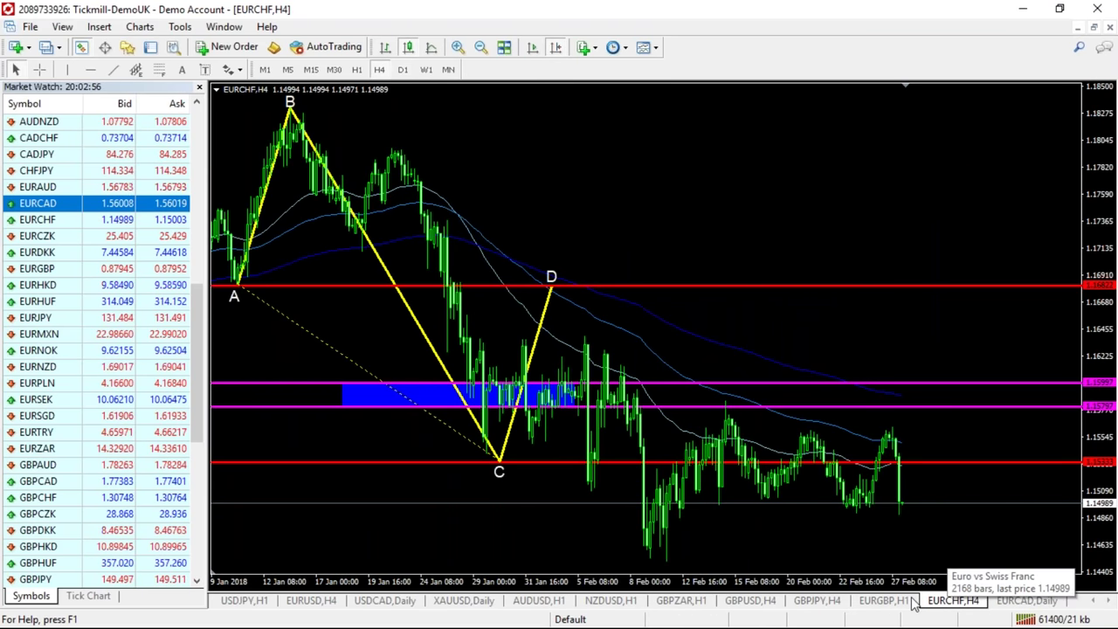
pyautogui.click(840, 600)
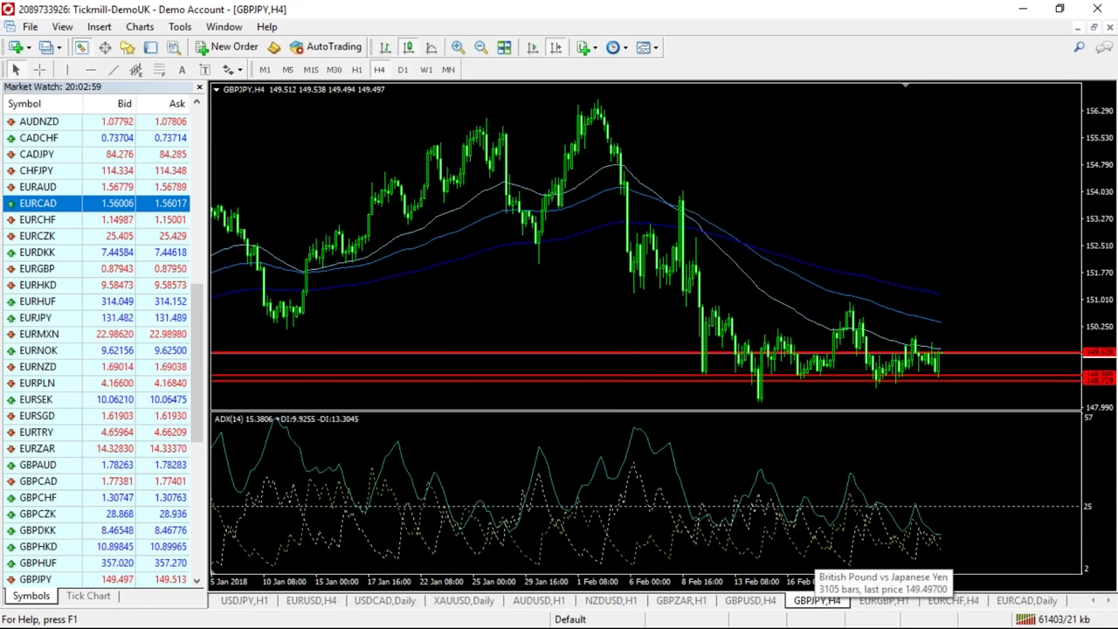
pyautogui.moveTo(463, 214)
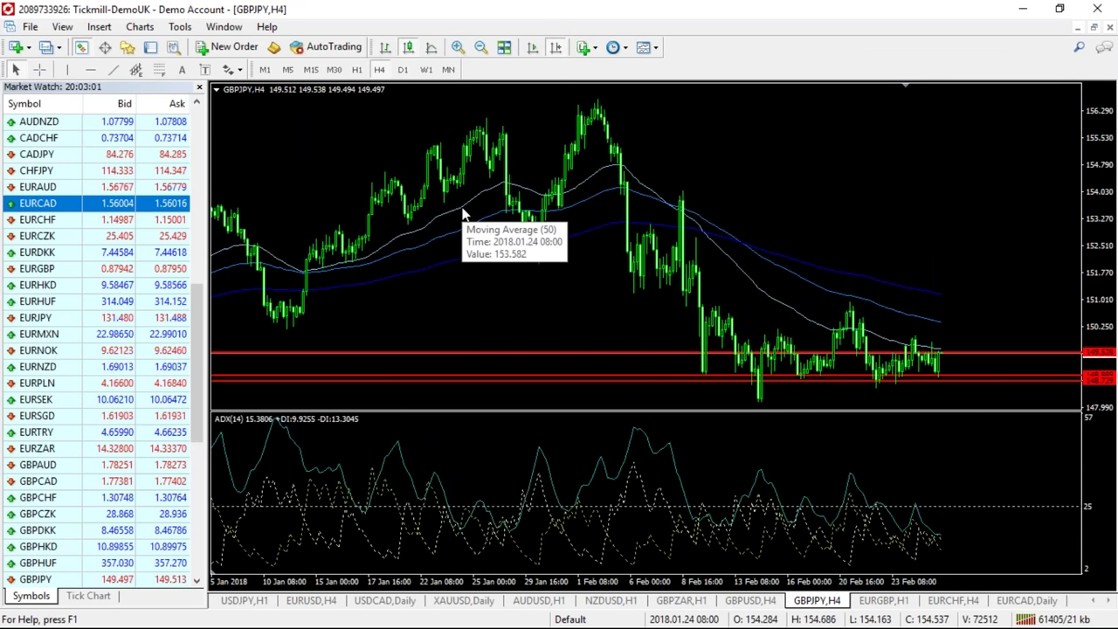
pyautogui.click(538, 601)
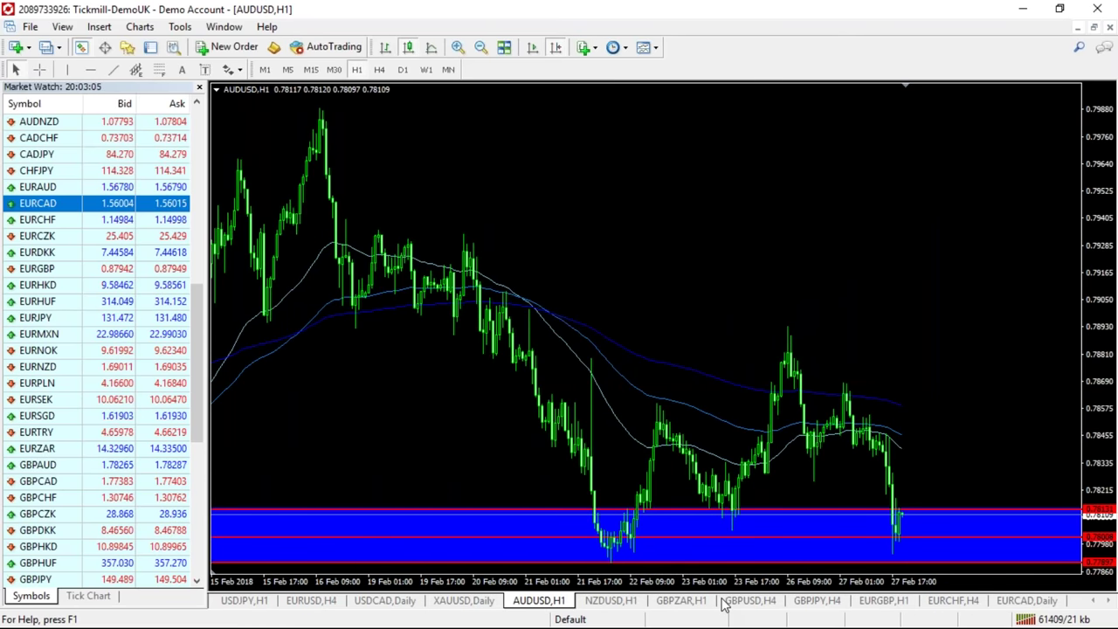
pyautogui.click(32, 26)
# Open a new NZDUSD chart via File > New Chart > DEMO-Forex.
pyautogui.click(61, 45)
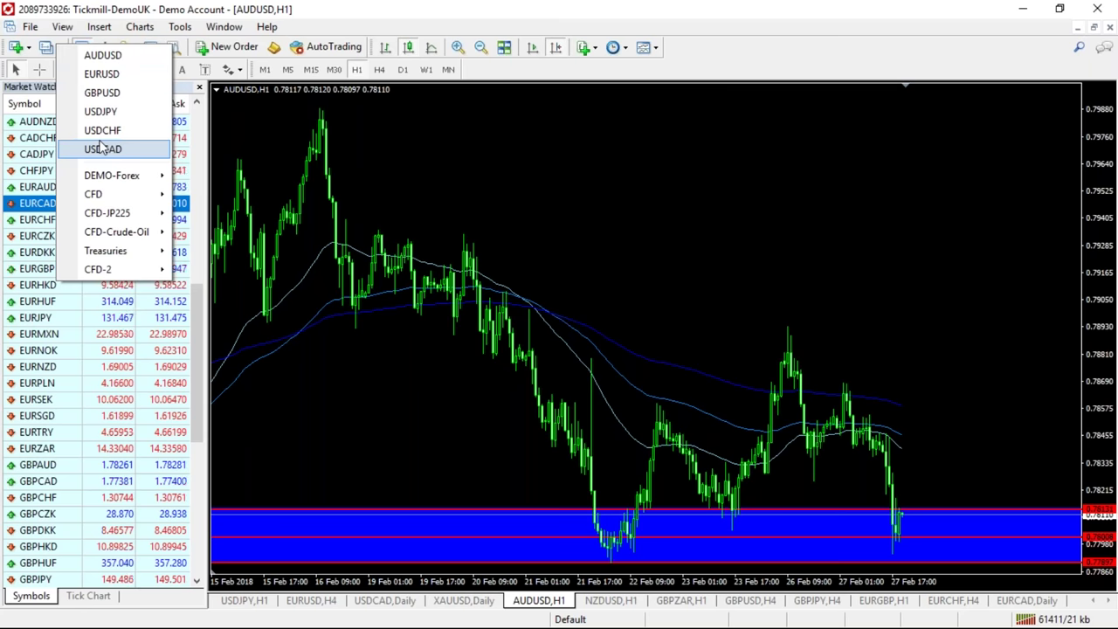
pyautogui.moveTo(134, 183)
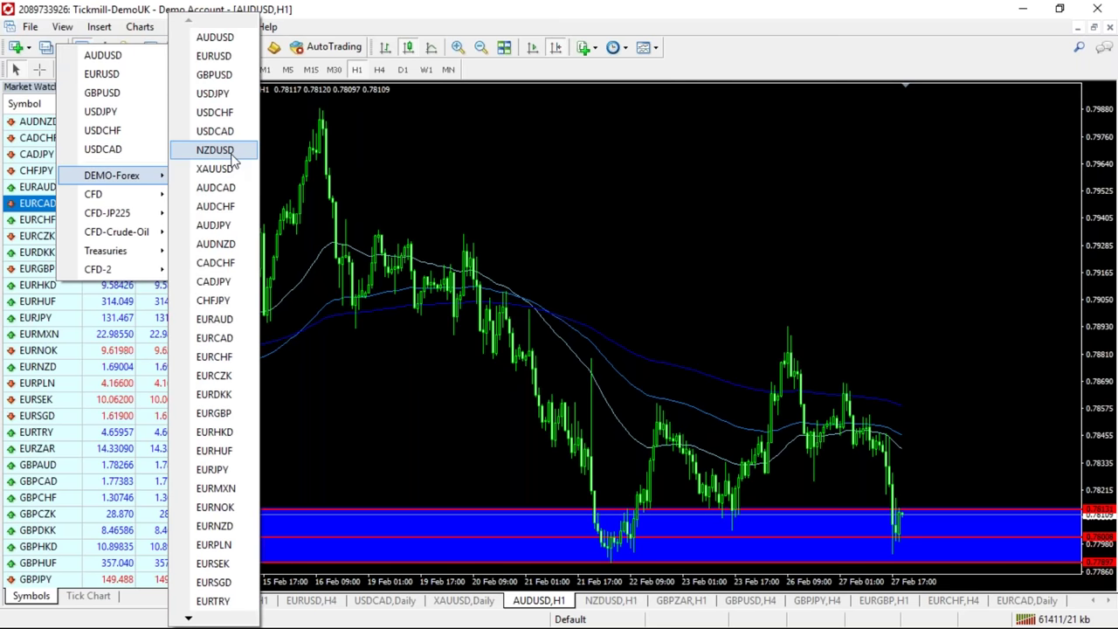
pyautogui.click(232, 155)
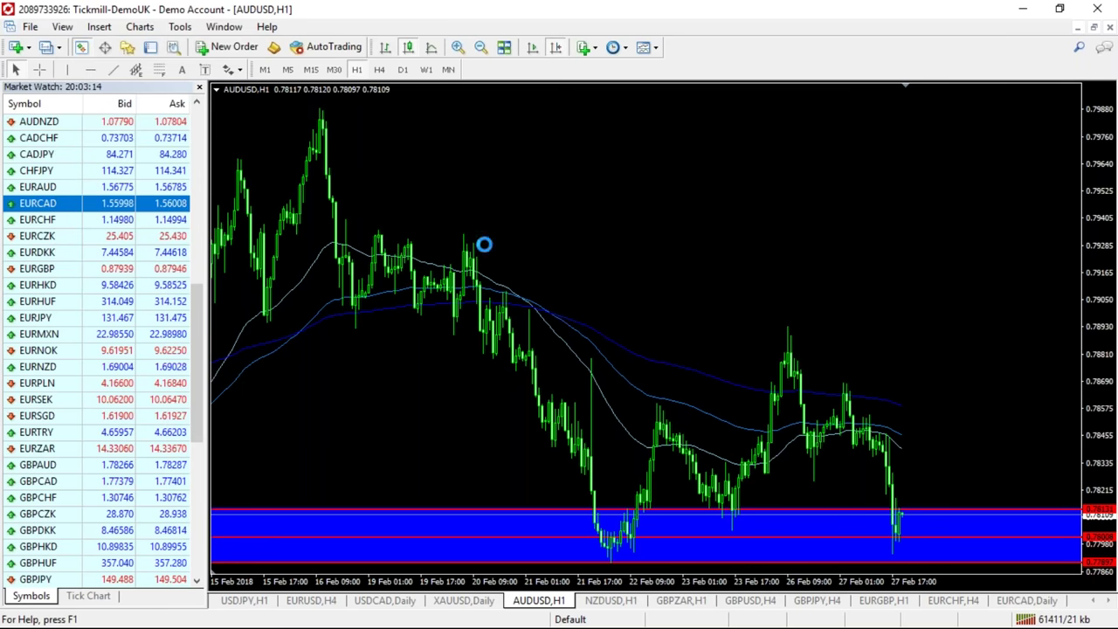
pyautogui.rightClick(384, 216)
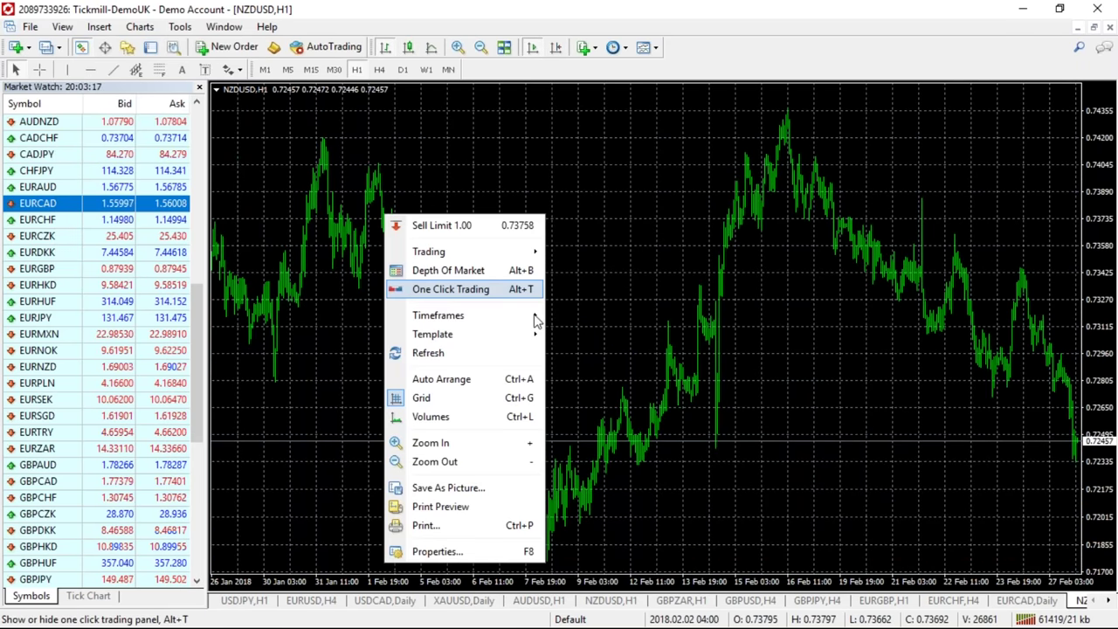
# Turn off the chart grid and load the 'the 3 EMA.tpl' template onto the NZDUSD chart.
pyautogui.click(468, 400)
pyautogui.rightClick(396, 207)
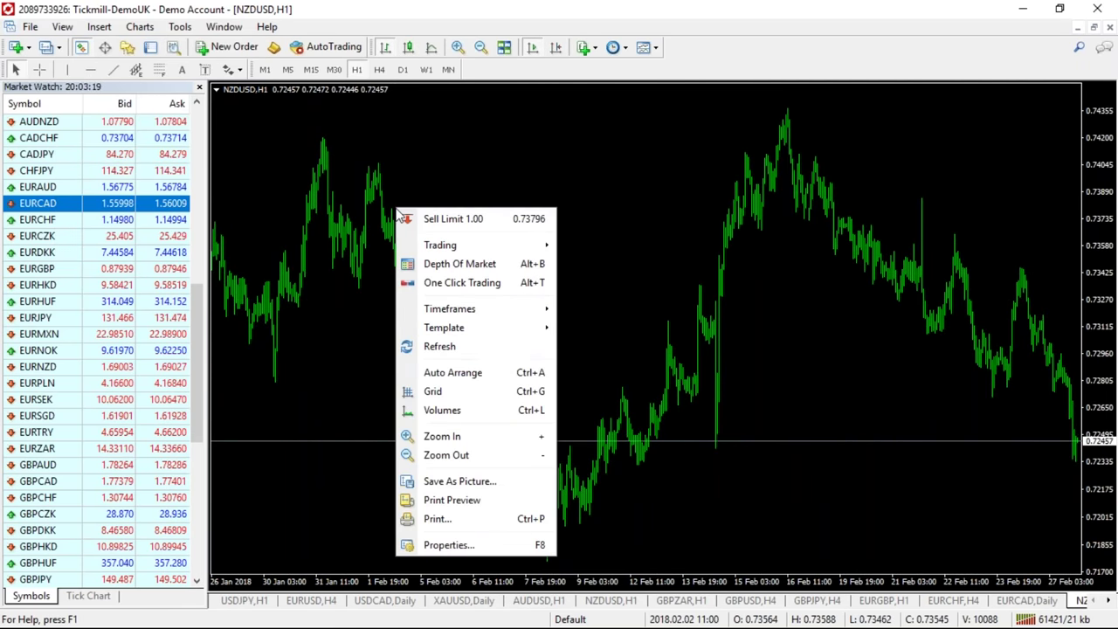
pyautogui.moveTo(433, 329)
pyautogui.click(632, 346)
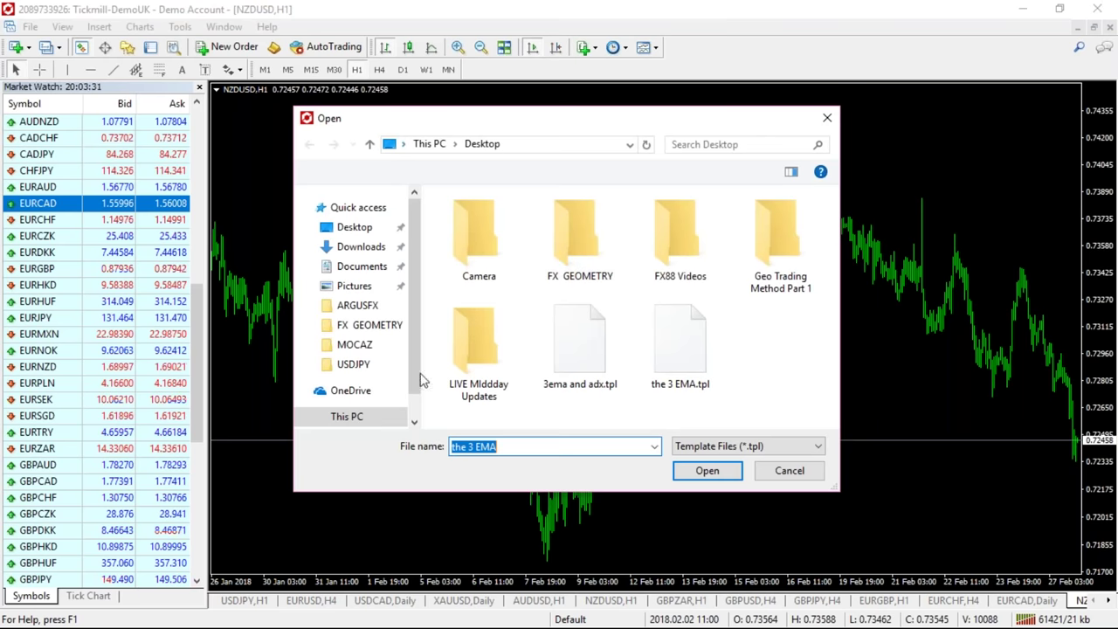
pyautogui.click(691, 347)
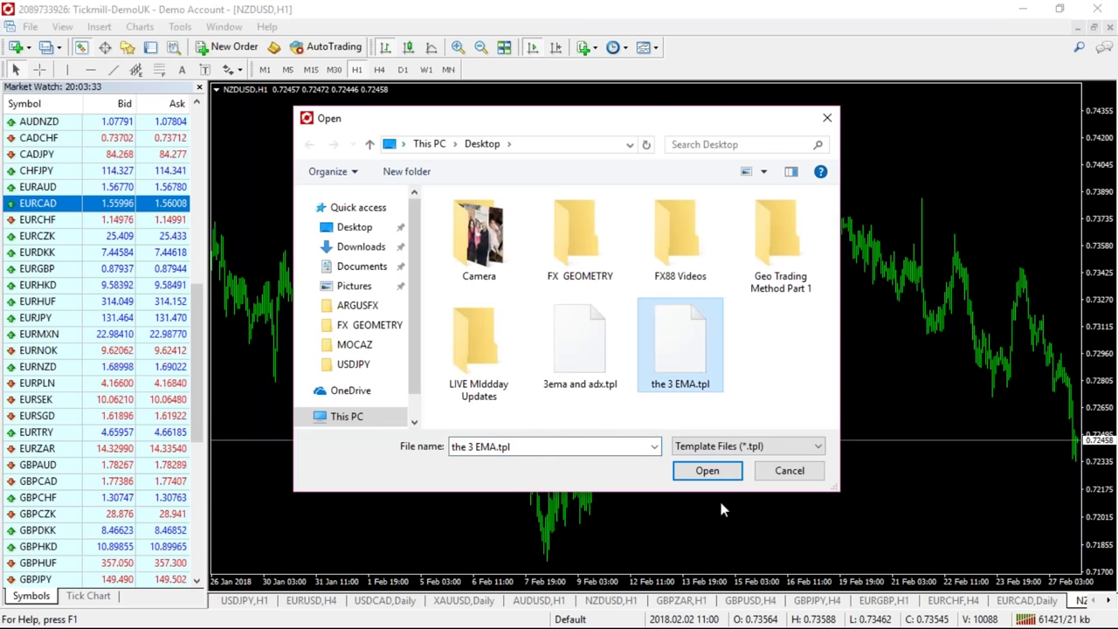
pyautogui.click(707, 471)
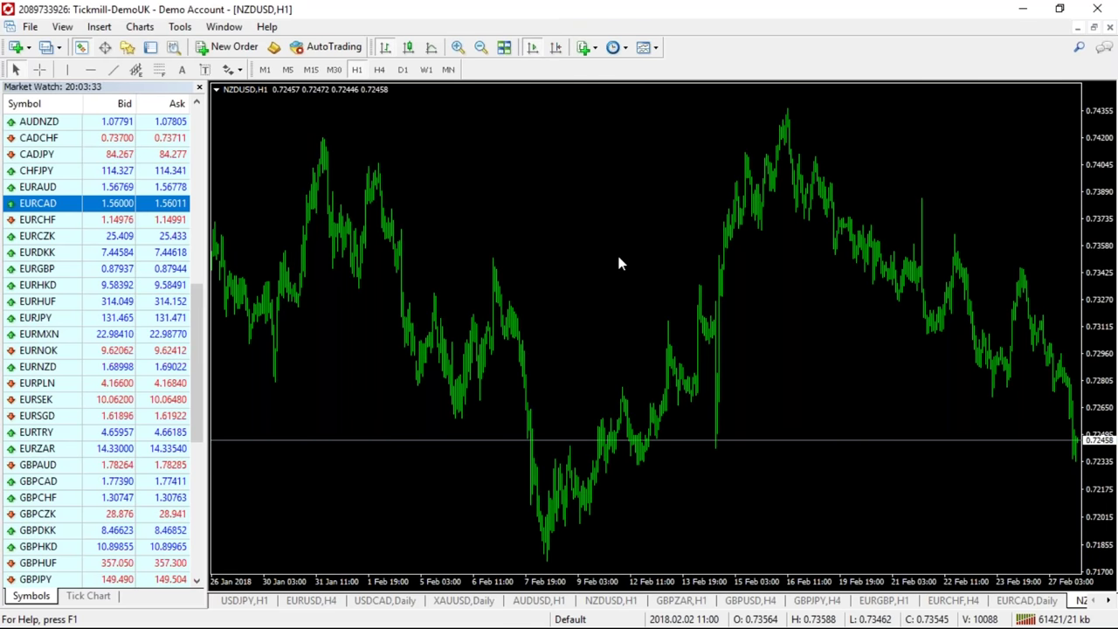
# Zoom out and back in, jump to the latest bars with Chart Shift, and switch to H4.
pyautogui.click(555, 48)
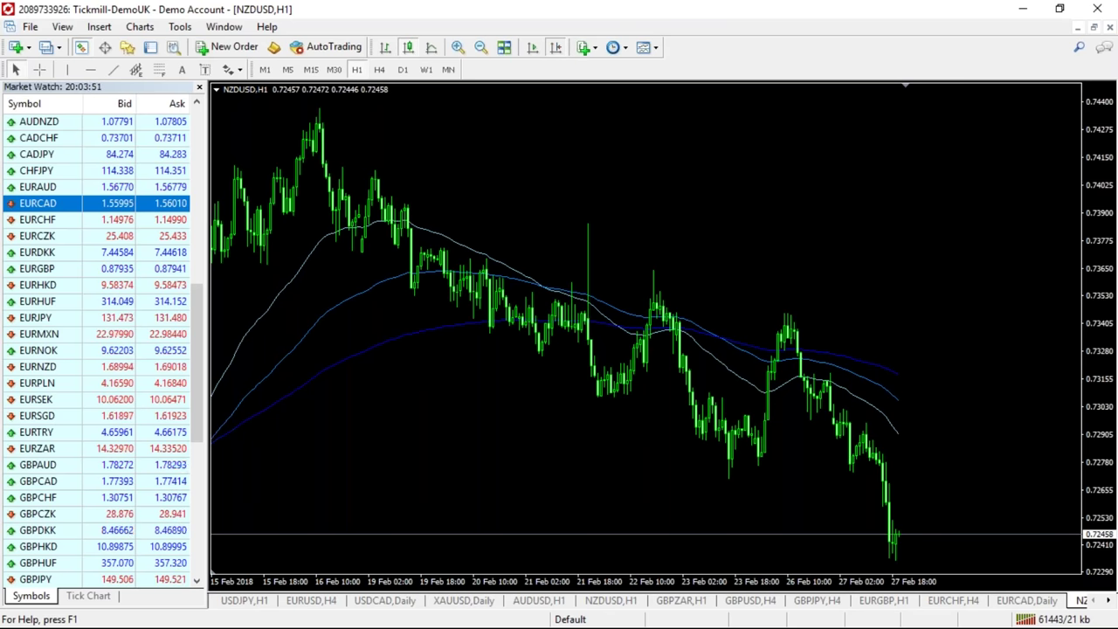
pyautogui.click(480, 46)
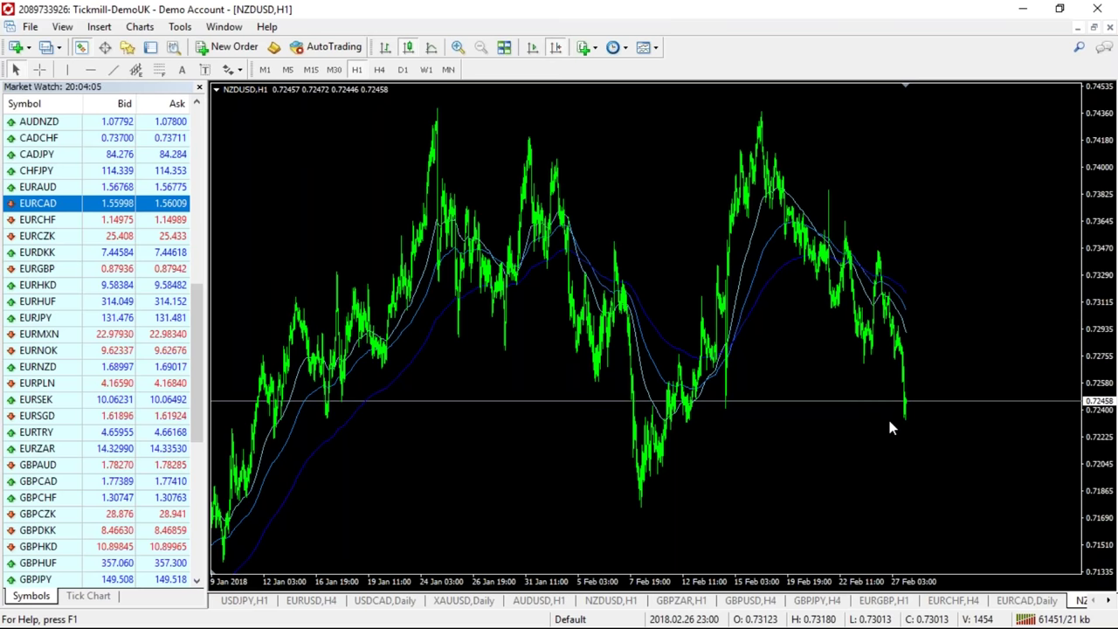
pyautogui.click(456, 47)
pyautogui.click(456, 47)
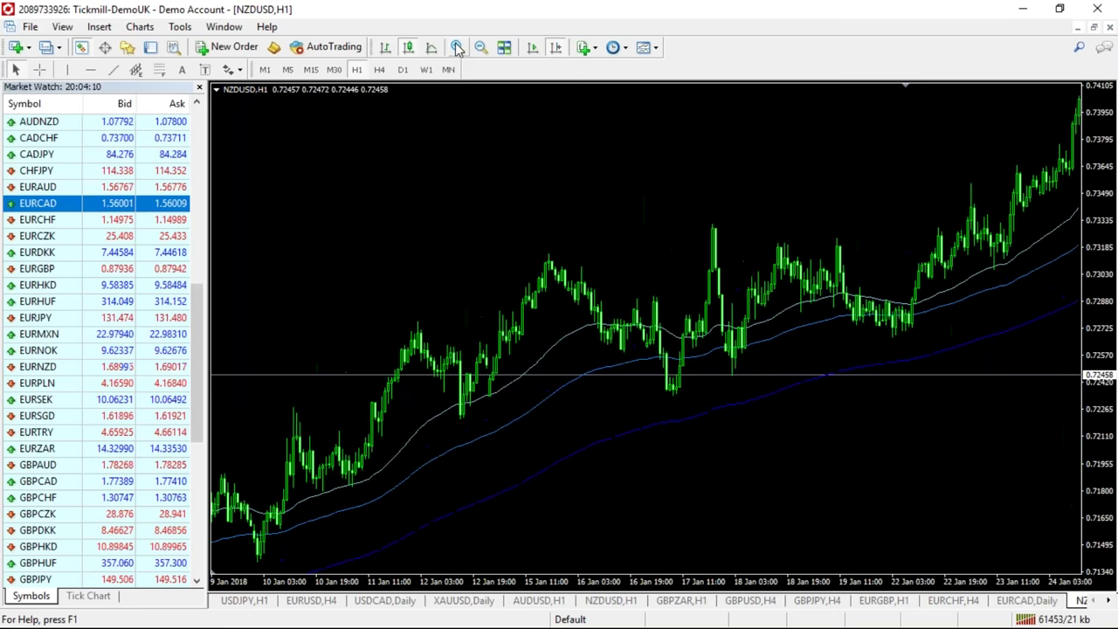
pyautogui.click(557, 51)
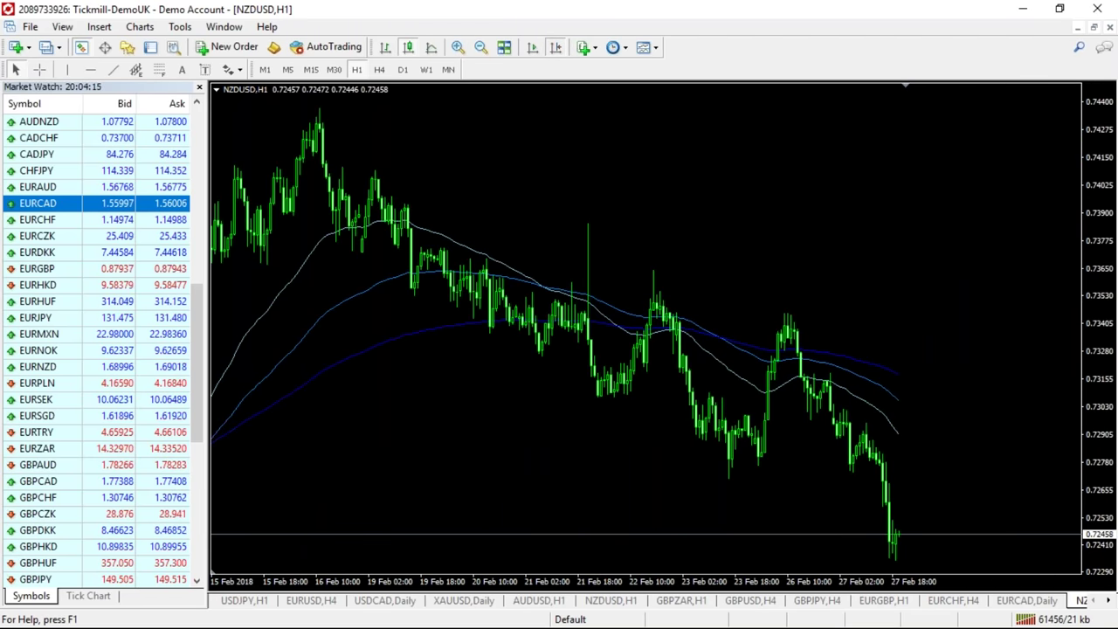
pyautogui.click(380, 70)
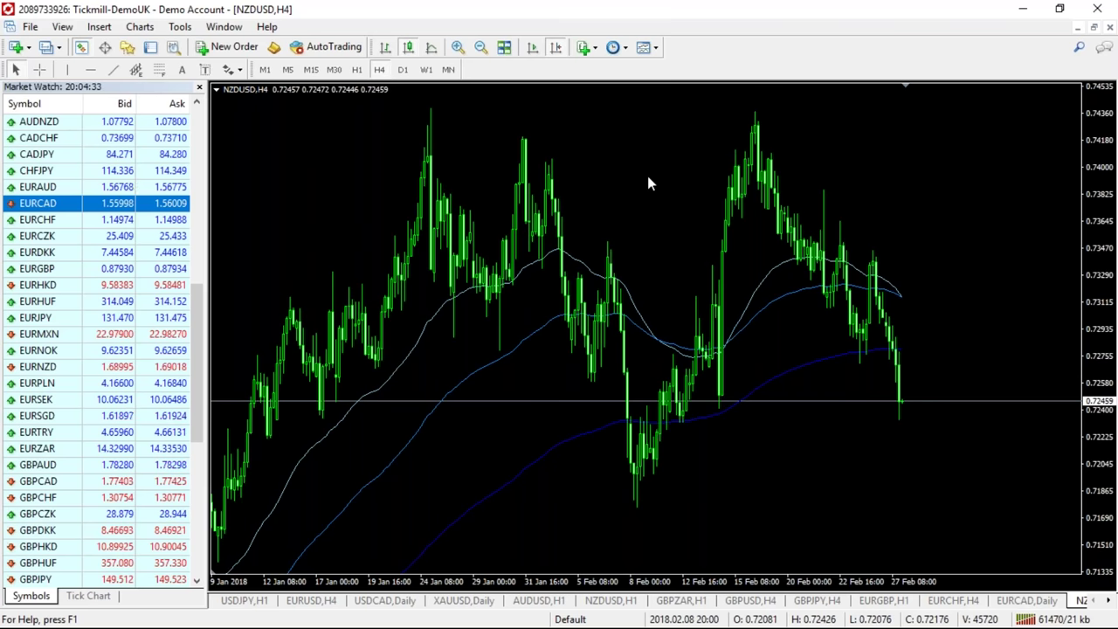
# Try the D1, M30 and M5 timeframes, keep the Chart Shift gap on, and settle on M15.
pyautogui.click(403, 70)
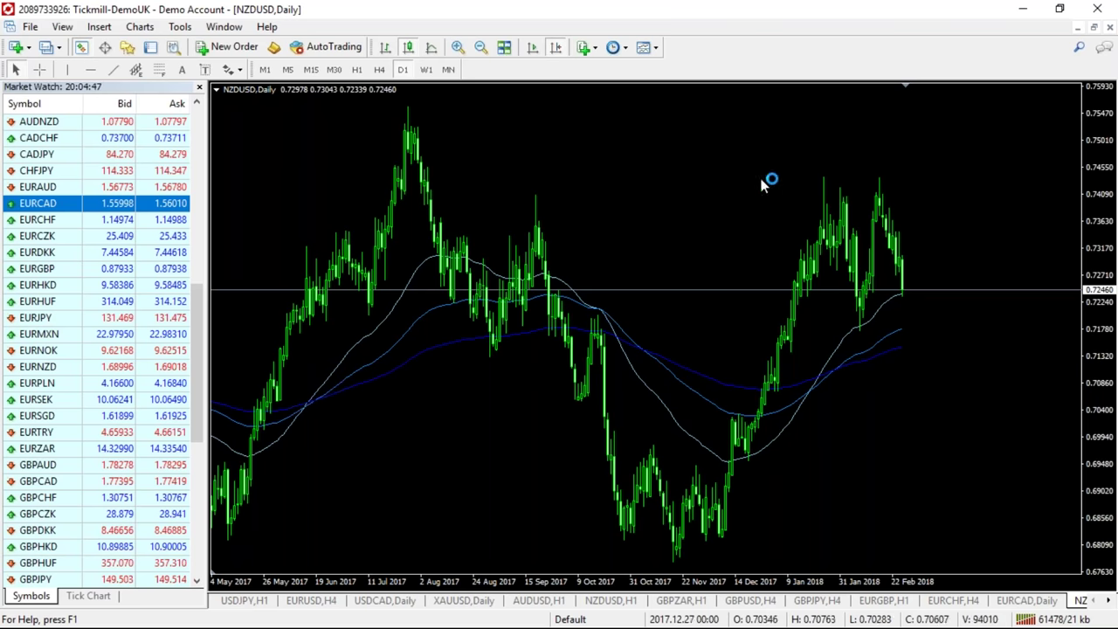
pyautogui.click(333, 70)
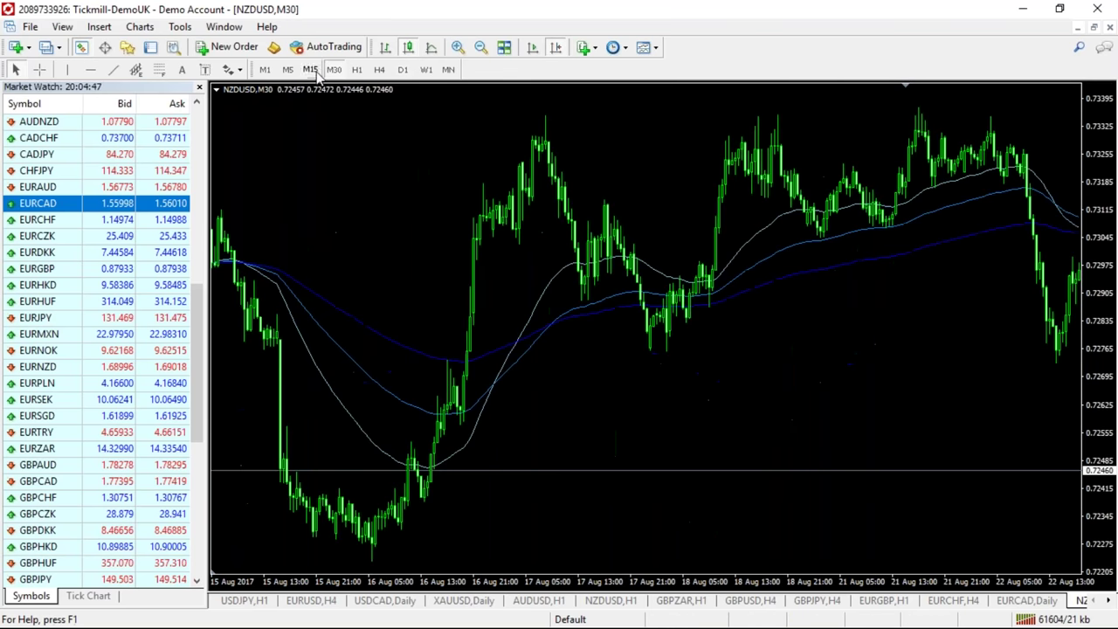
pyautogui.click(311, 70)
pyautogui.click(288, 70)
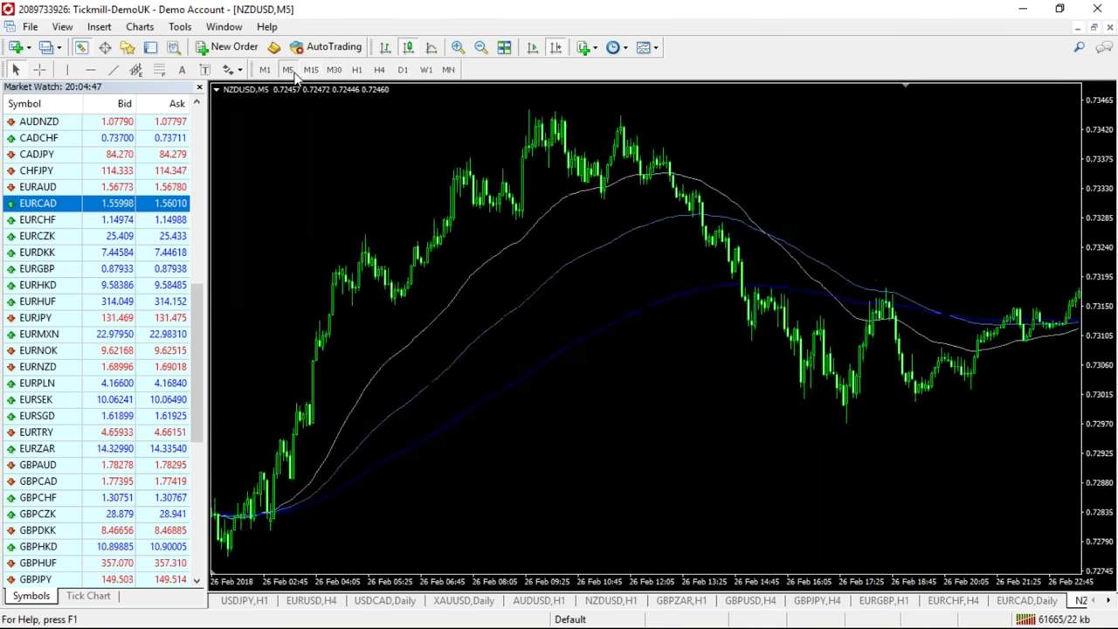
pyautogui.click(555, 48)
pyautogui.click(555, 48)
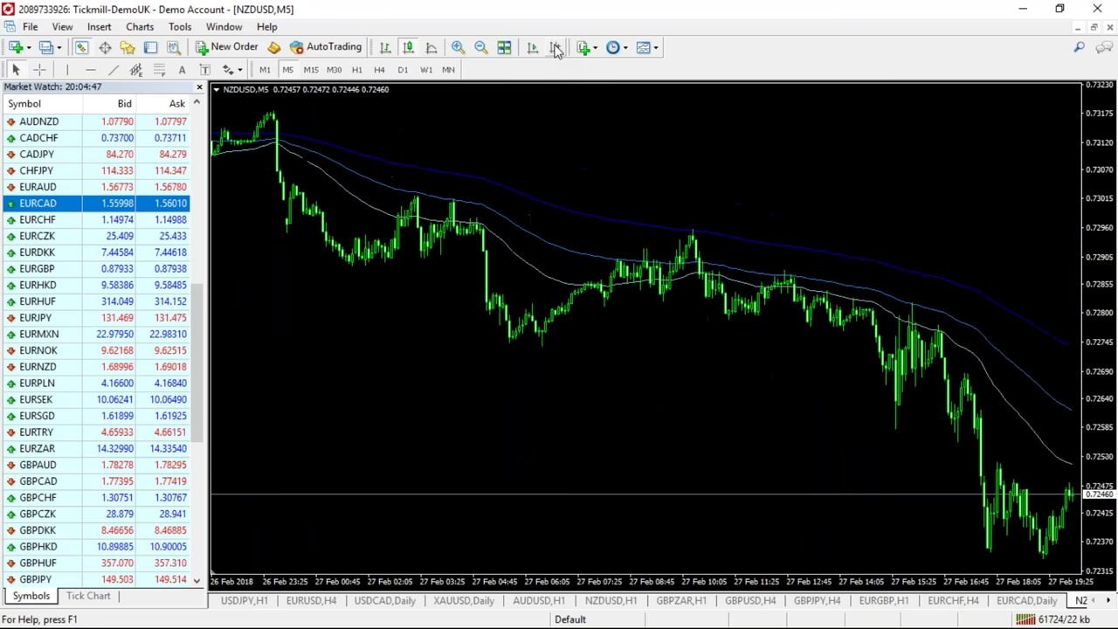
pyautogui.click(555, 48)
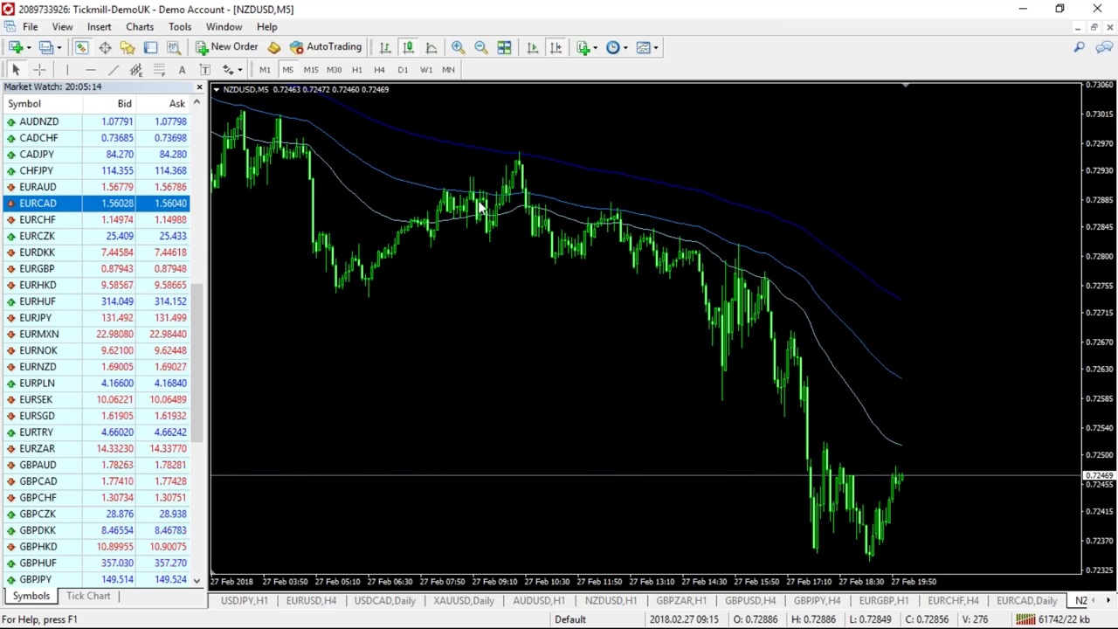
pyautogui.click(310, 70)
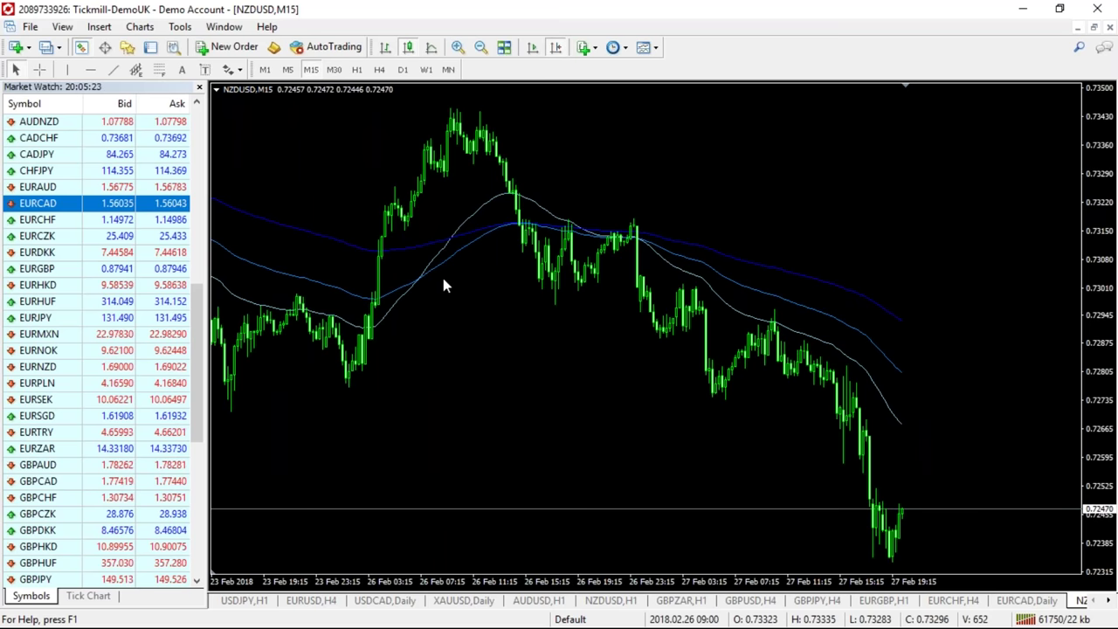
# Compare the M30, H1 and M15 timeframes, then return to H1 and compress the price scale.
pyautogui.click(333, 69)
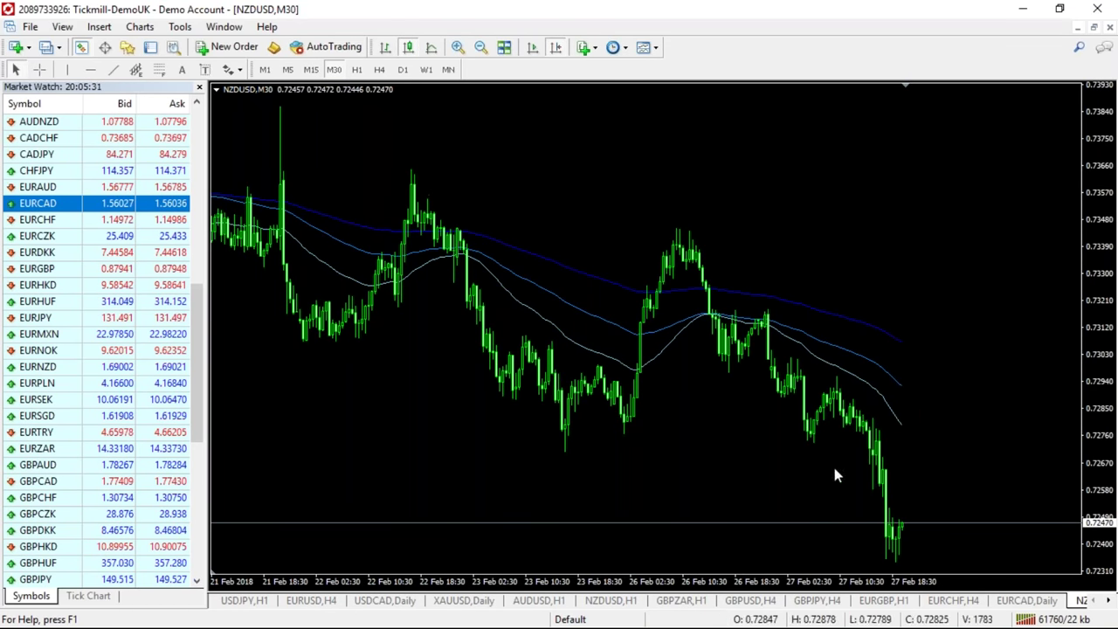
pyautogui.click(356, 70)
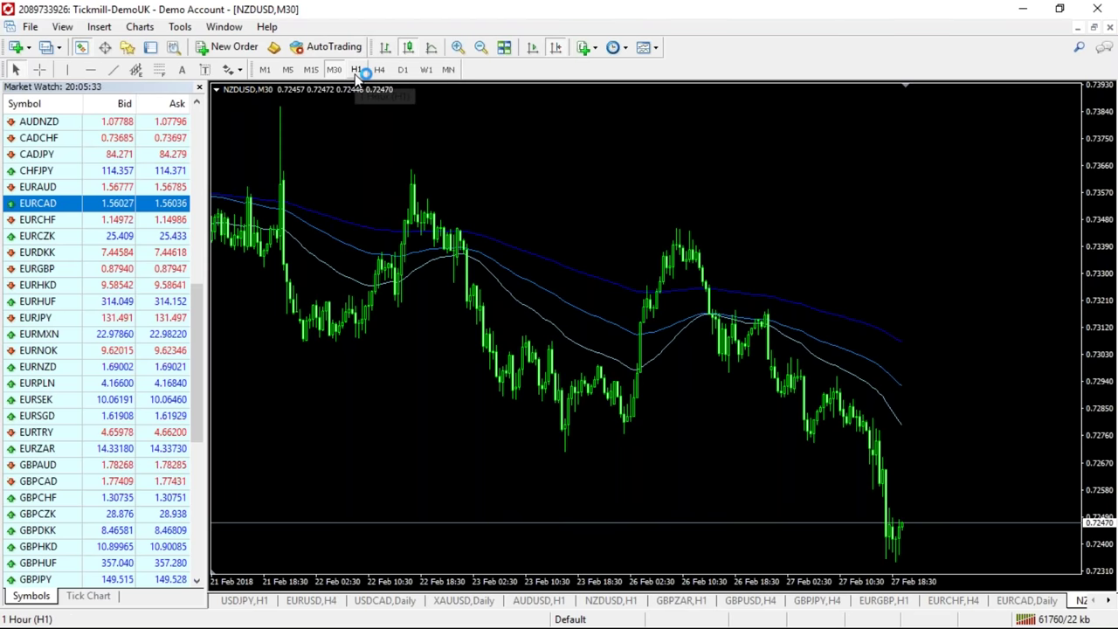
pyautogui.scroll(5, 320, 352)
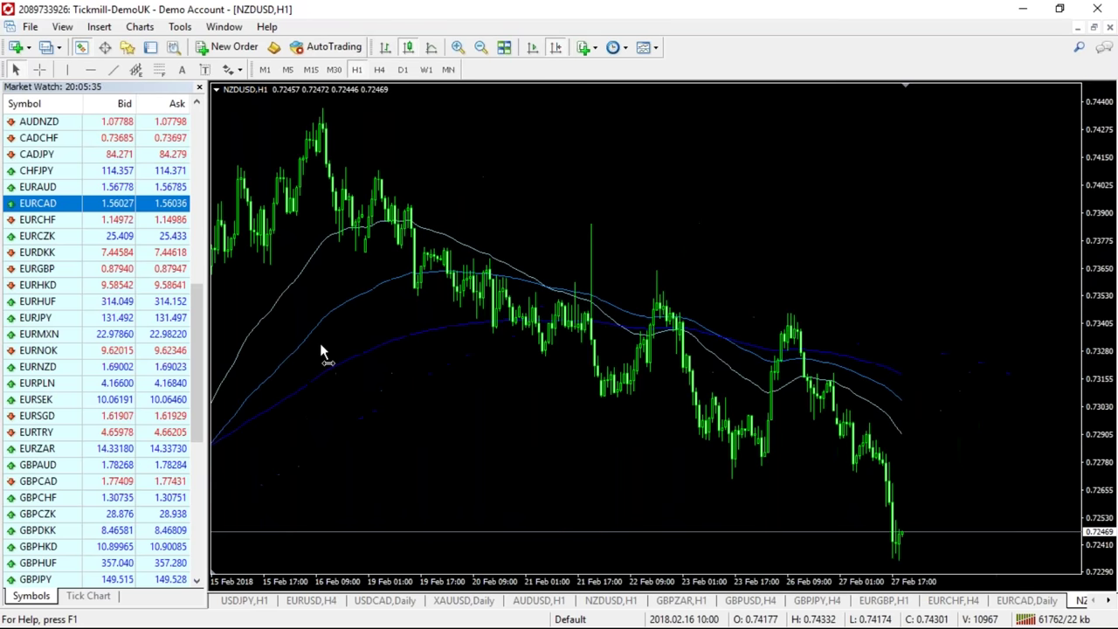
pyautogui.click(311, 70)
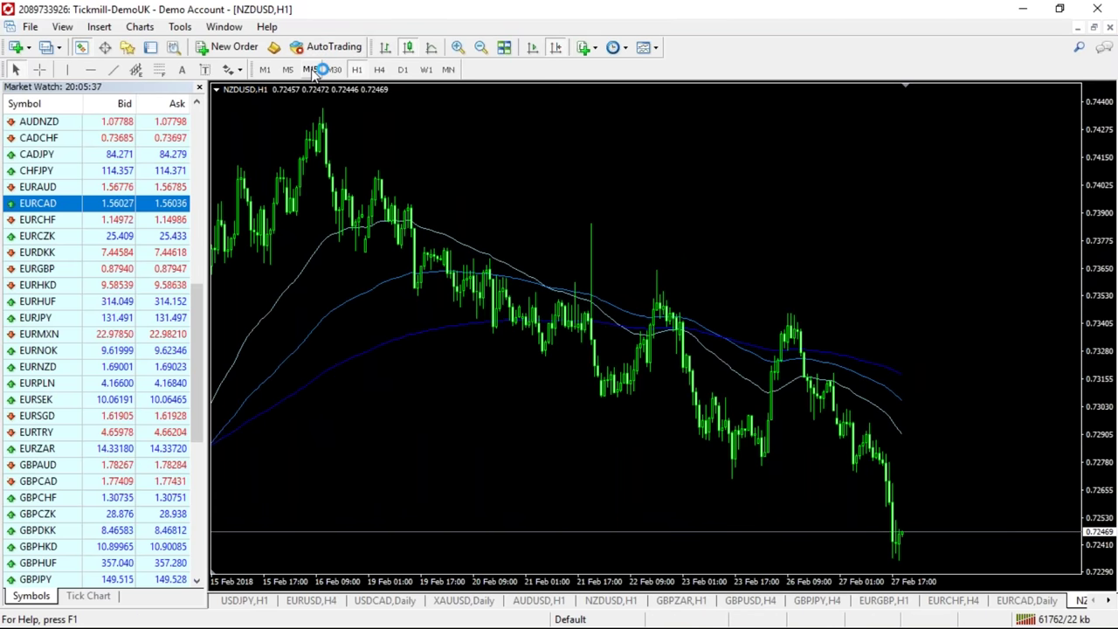
pyautogui.click(333, 70)
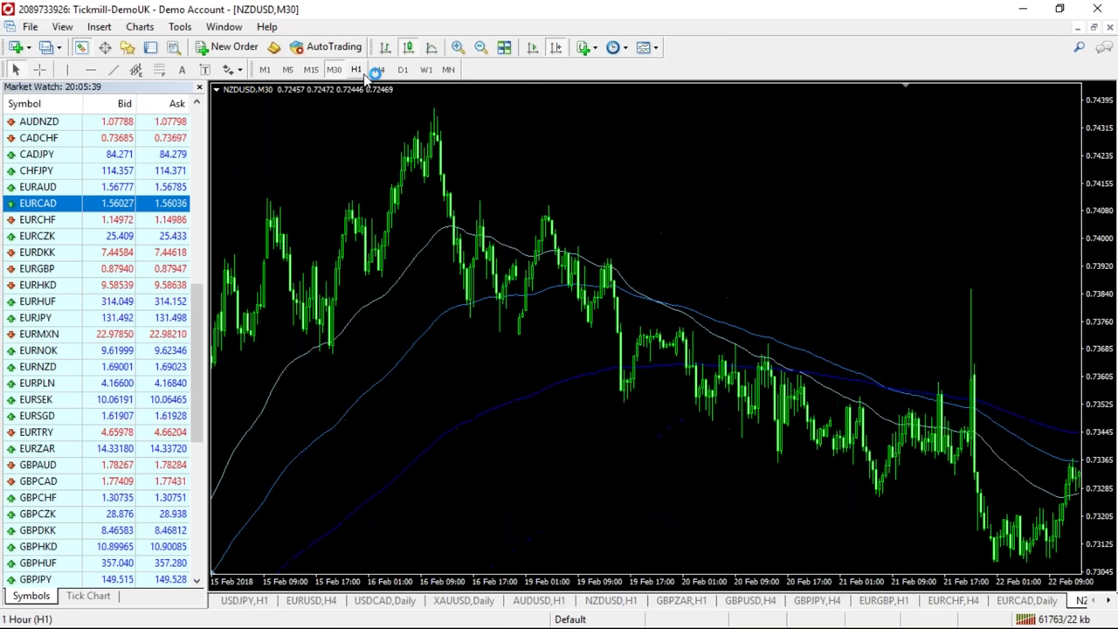
pyautogui.click(358, 70)
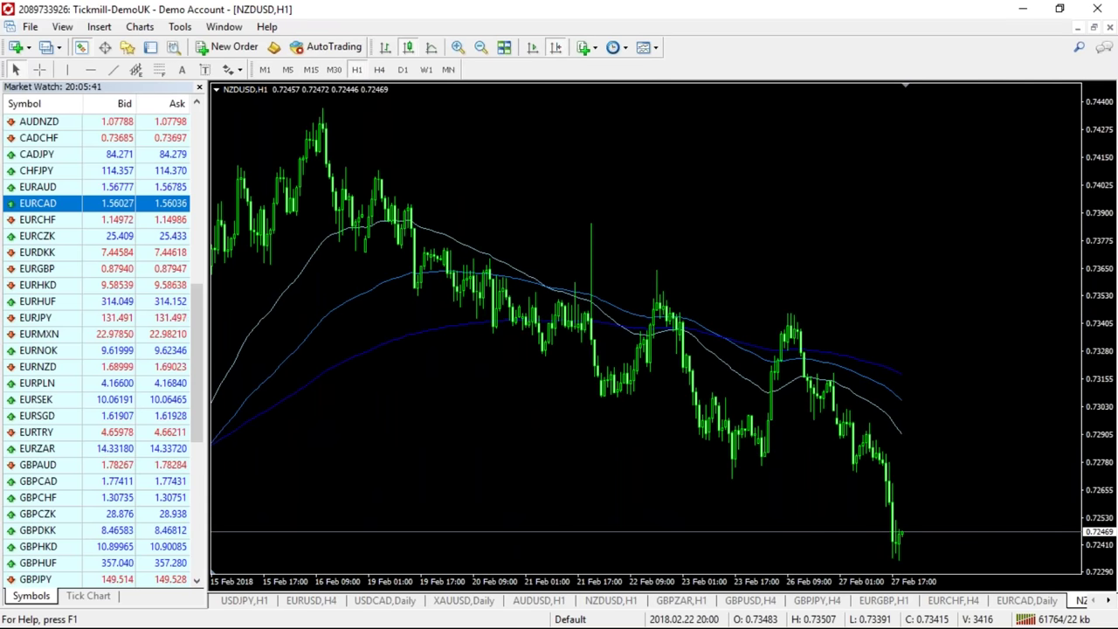
pyautogui.moveTo(1088, 207)
pyautogui.mouseDown()
pyautogui.moveTo(1099, 216)
pyautogui.moveTo(1098, 191)
pyautogui.mouseUp()
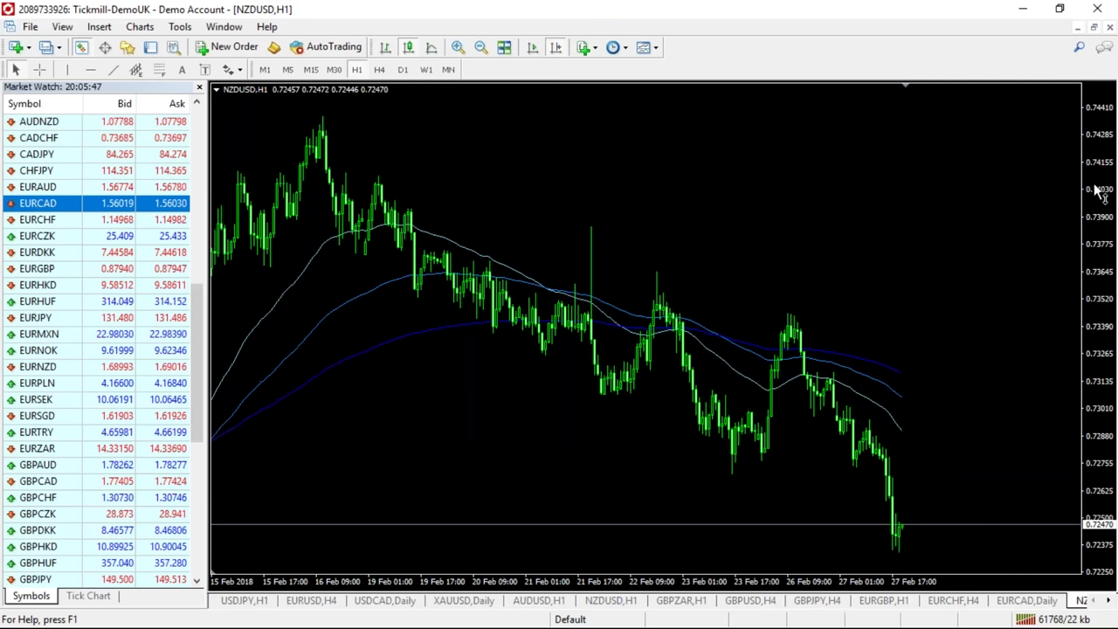
# Add the right-side gap on M30, go back to H1, and widen the price range further.
pyautogui.click(332, 70)
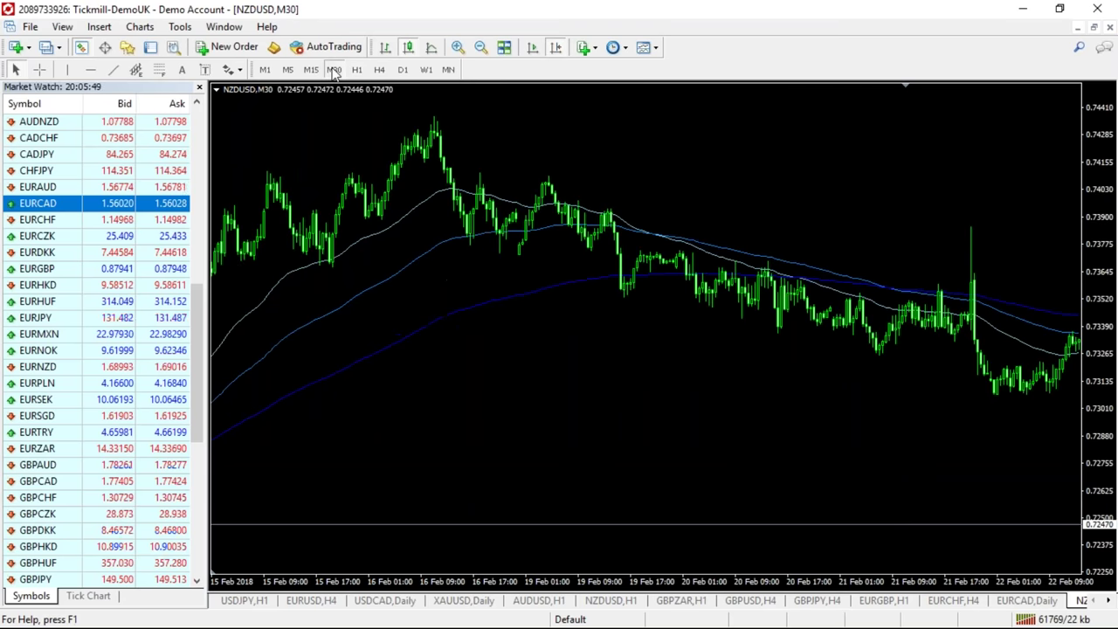
pyautogui.click(562, 53)
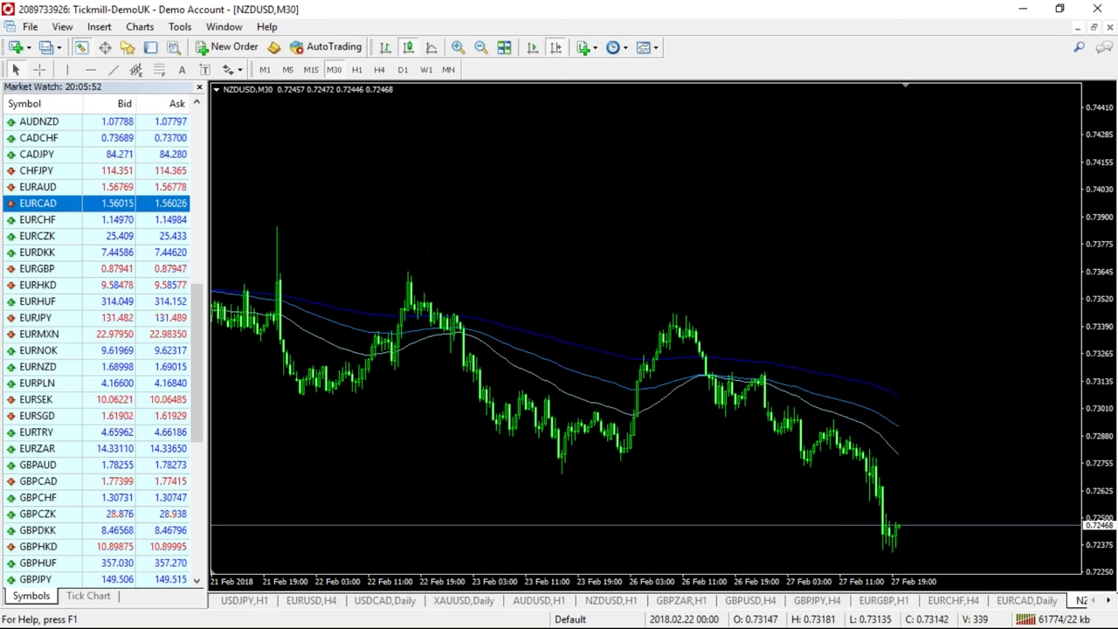
pyautogui.click(357, 70)
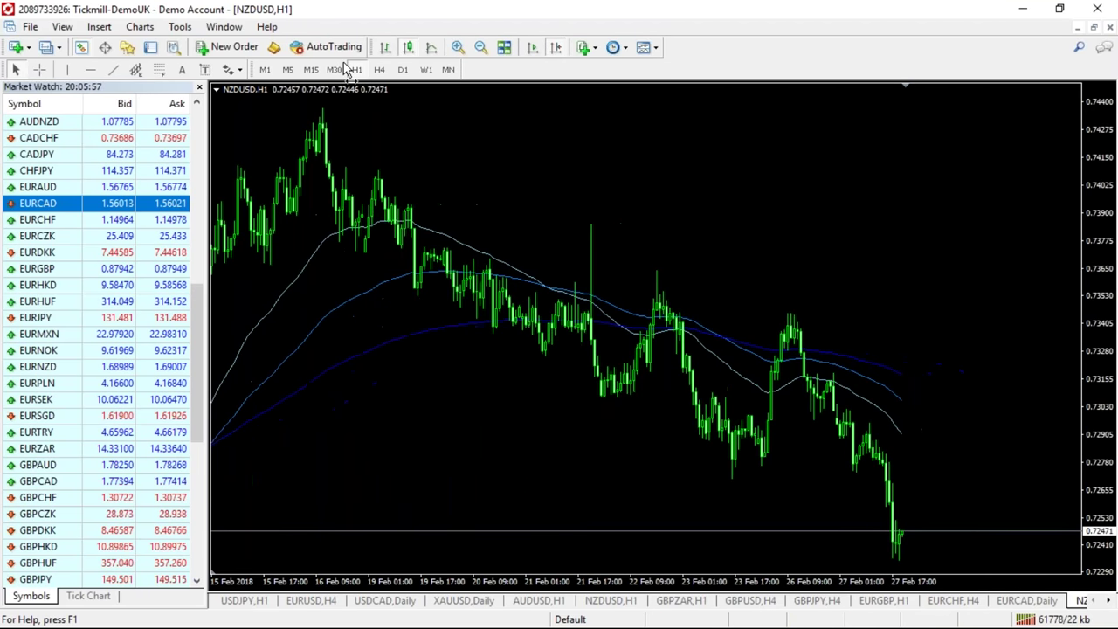
pyautogui.moveTo(1096, 216); pyautogui.dragTo(1096, 229)
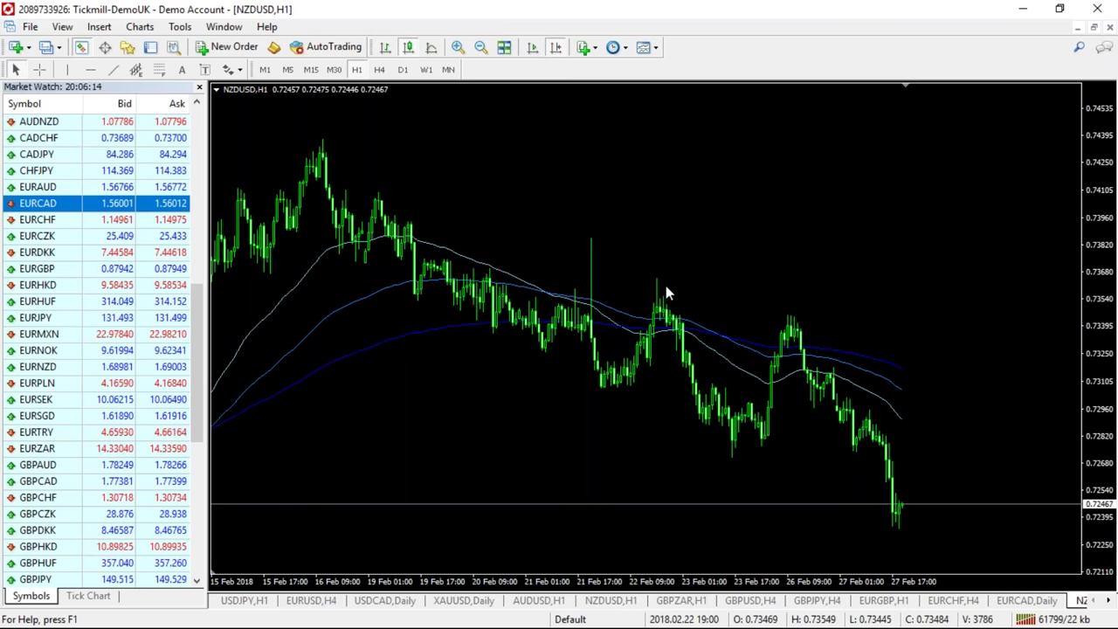
pyautogui.moveTo(753, 372)
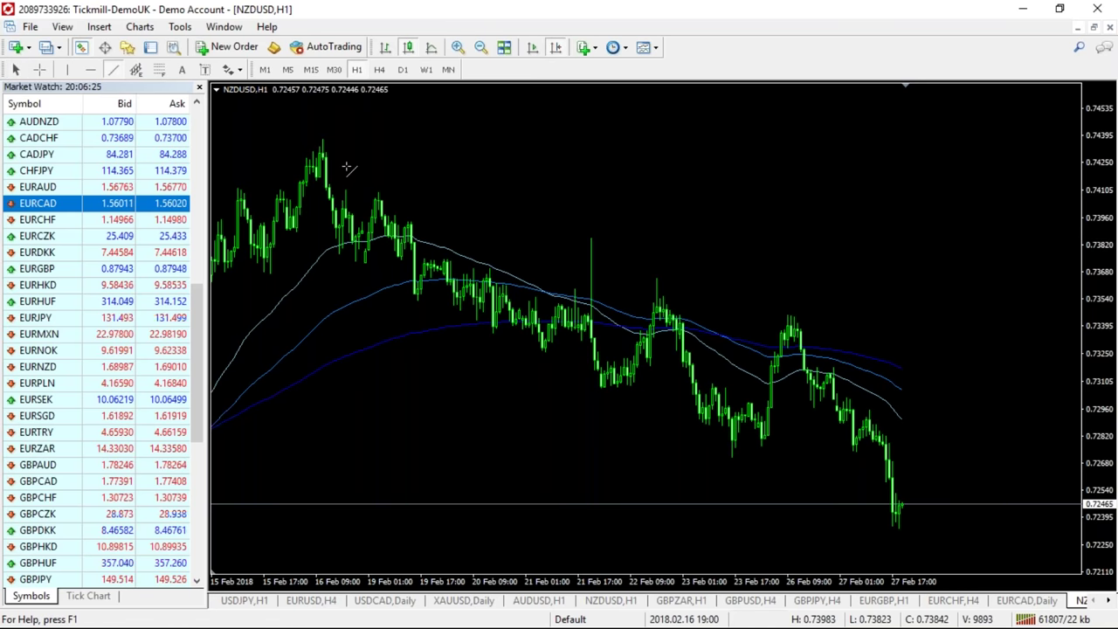
# Draw a cyan trendline from the 16 Feb peak to the 21 Feb low and shift it along the later highs.
pyautogui.moveTo(321, 140); pyautogui.dragTo(601, 390)
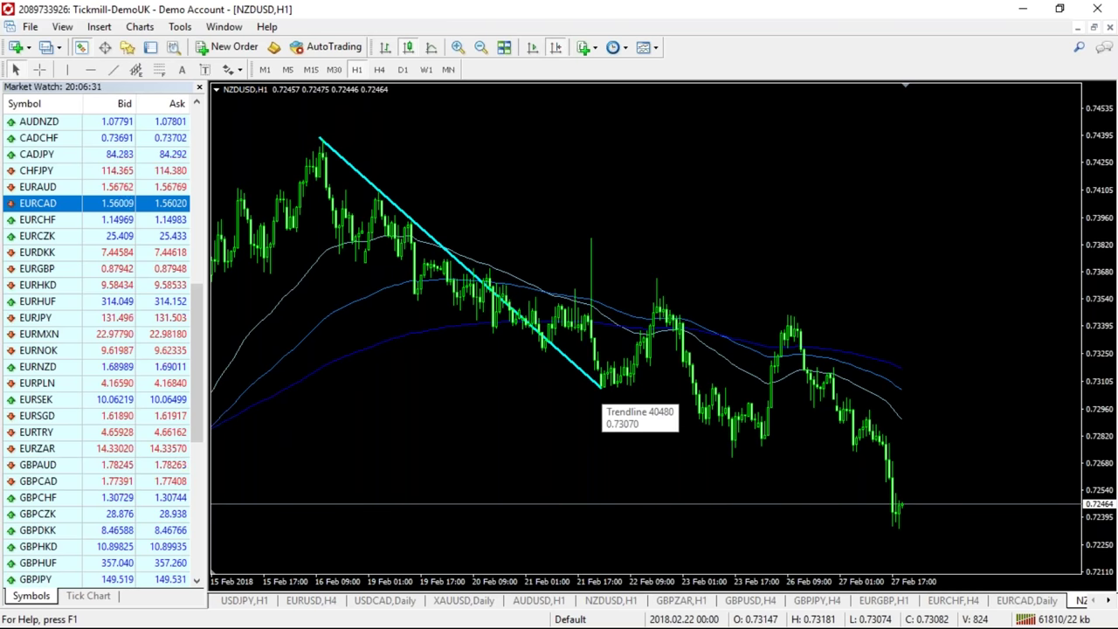
pyautogui.doubleClick(458, 264)
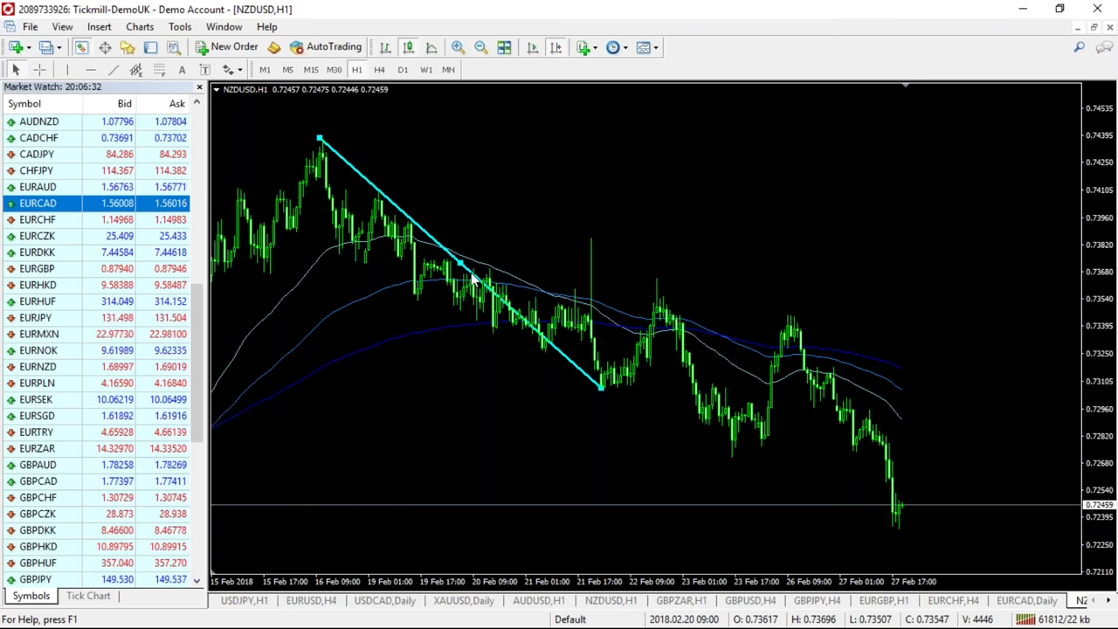
pyautogui.moveTo(458, 264); pyautogui.dragTo(797, 406)
# Draw a second trendline from the 16 Feb peak and a Fibonacci retracement down to the 21 Feb low.
pyautogui.click(113, 69)
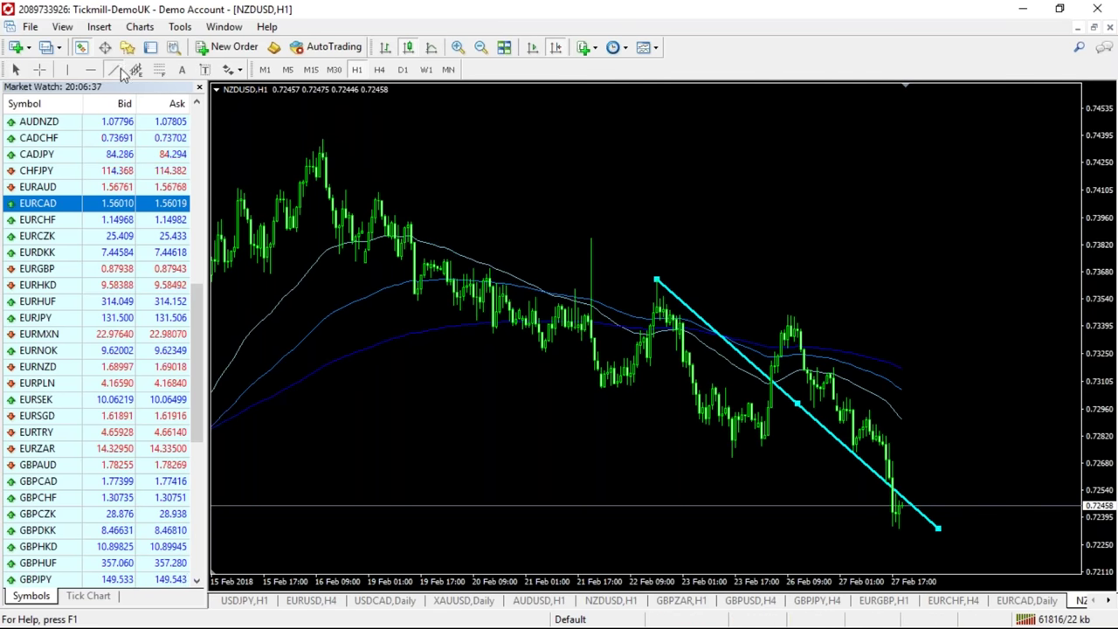
pyautogui.moveTo(322, 138); pyautogui.dragTo(598, 389)
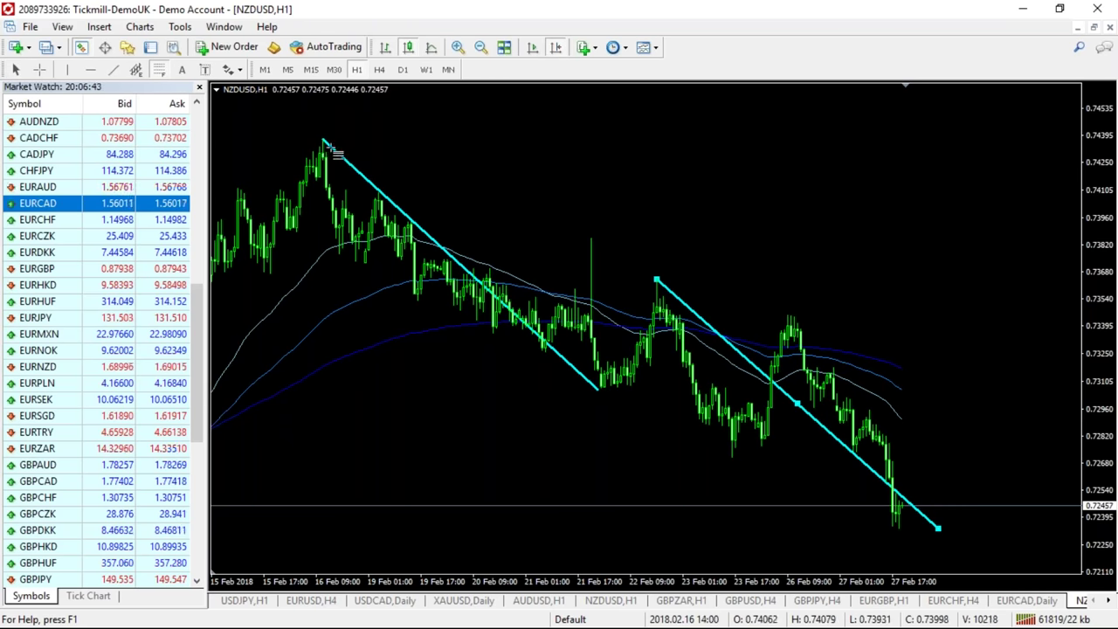
pyautogui.moveTo(322, 137); pyautogui.dragTo(645, 390)
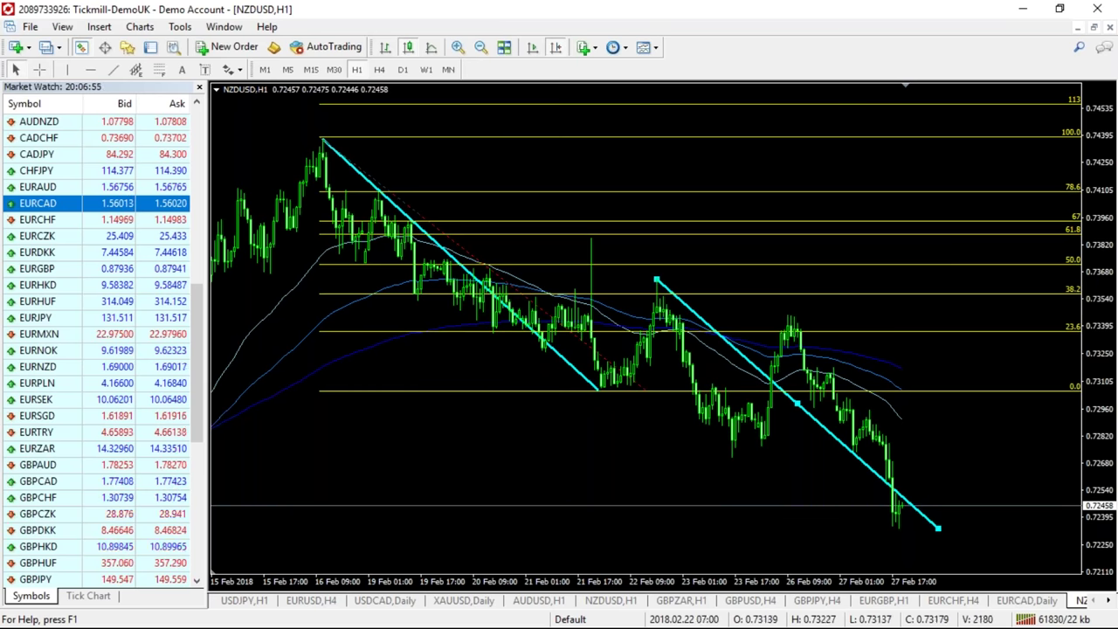
# Delete the Fibonacci retracement and reposition the remaining trendline along the later highs.
pyautogui.doubleClick(605, 361)
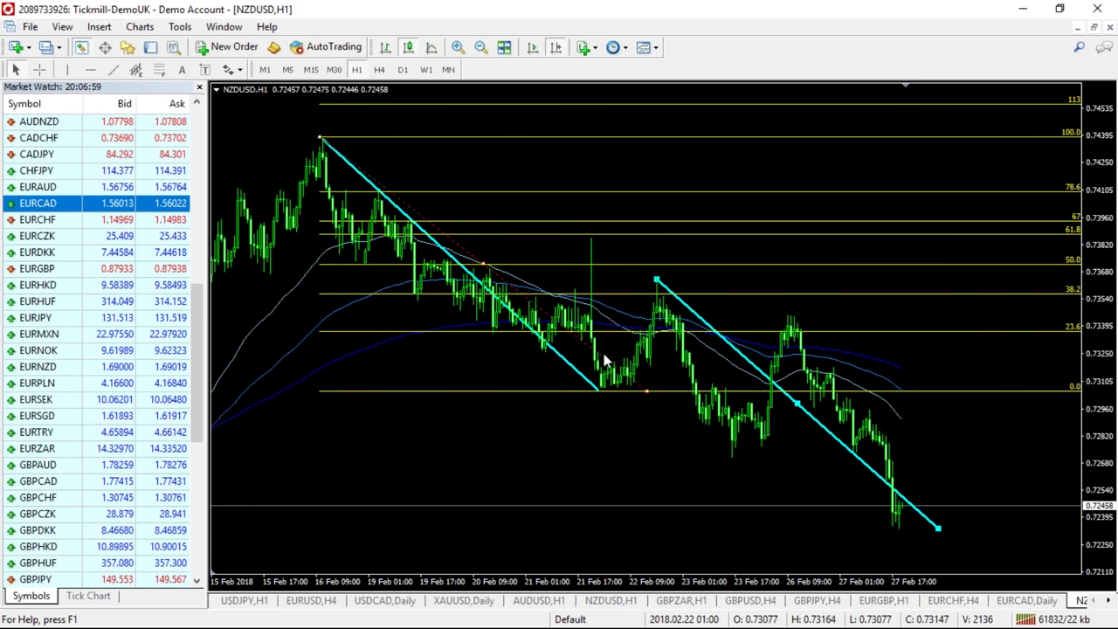
pyautogui.press('Delete')
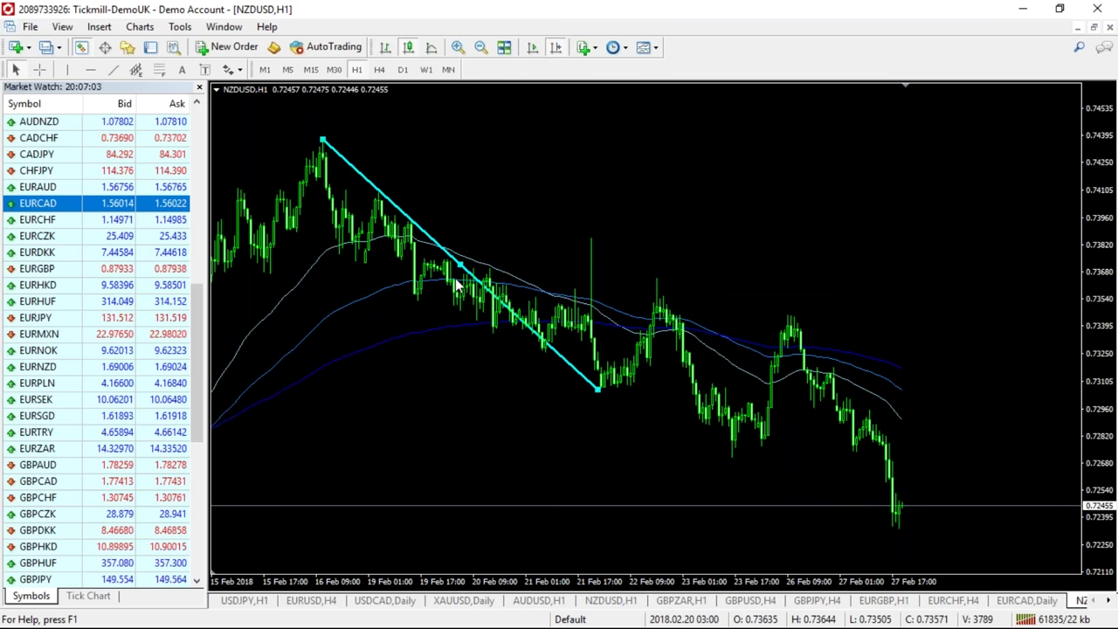
pyautogui.moveTo(459, 265); pyautogui.dragTo(794, 399)
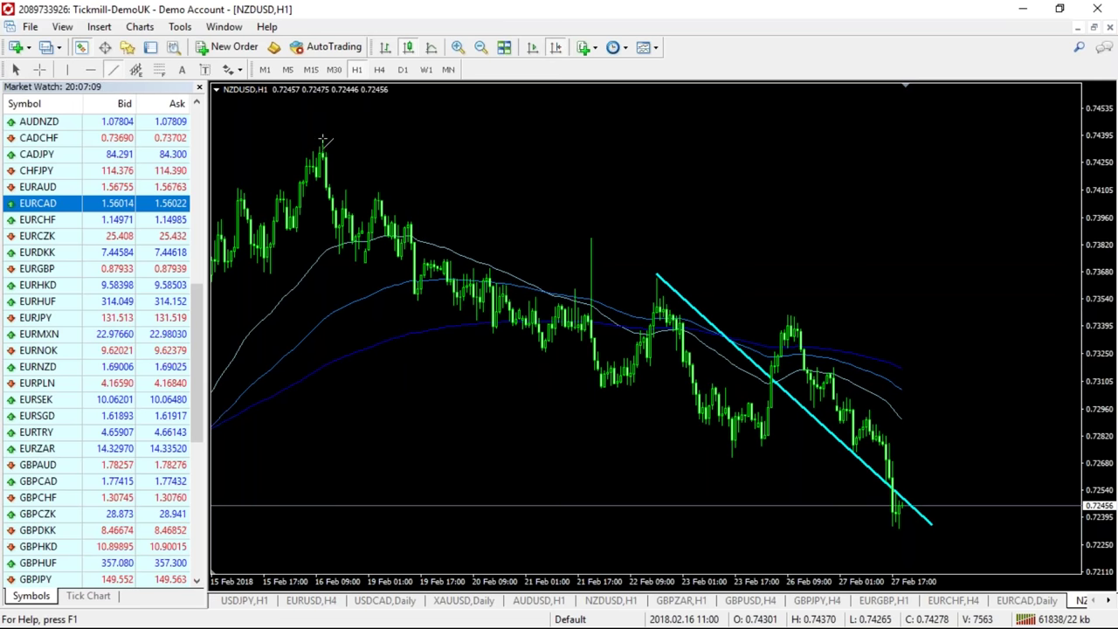
# Redraw the lower trendline from the peak to the 21 Feb low and add a red horizontal line at 0.72327.
pyautogui.moveTo(323, 139)
pyautogui.mouseDown()
pyautogui.moveTo(601, 397)
pyautogui.moveTo(600, 385)
pyautogui.mouseUp()
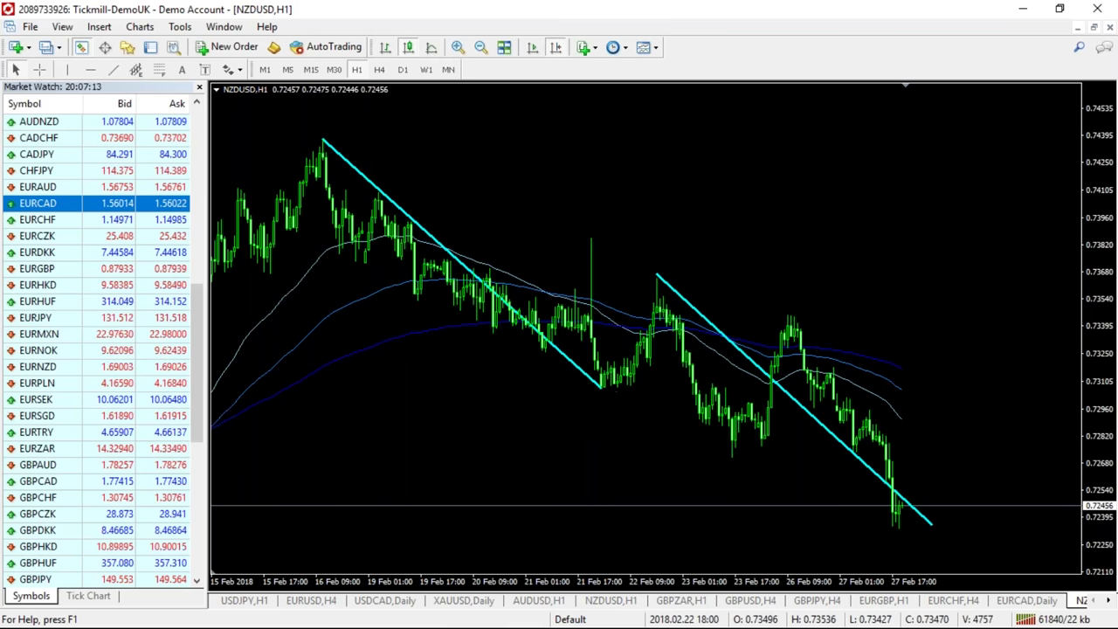
pyautogui.doubleClick(781, 389)
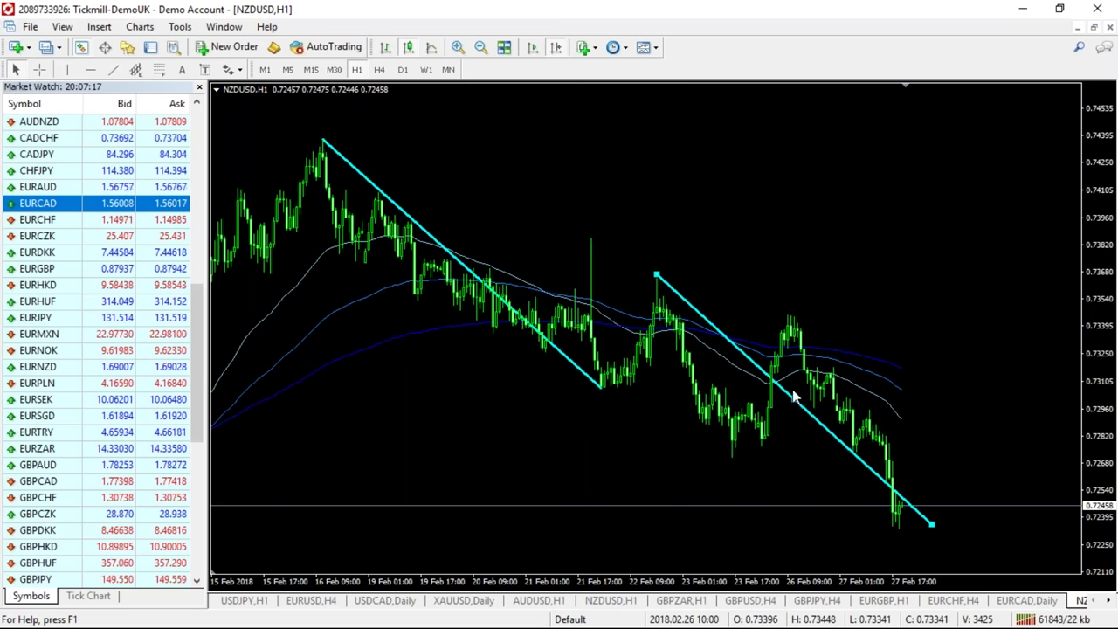
pyautogui.moveTo(793, 397)
pyautogui.mouseDown()
pyautogui.moveTo(795, 416)
pyautogui.moveTo(796, 405)
pyautogui.mouseUp()
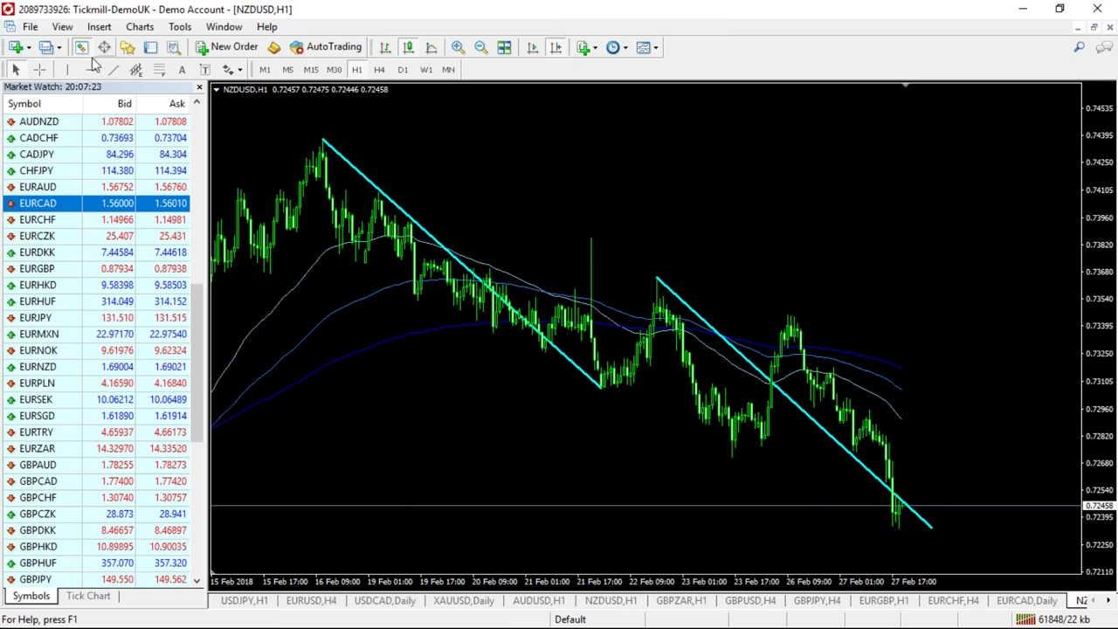
pyautogui.click(933, 529)
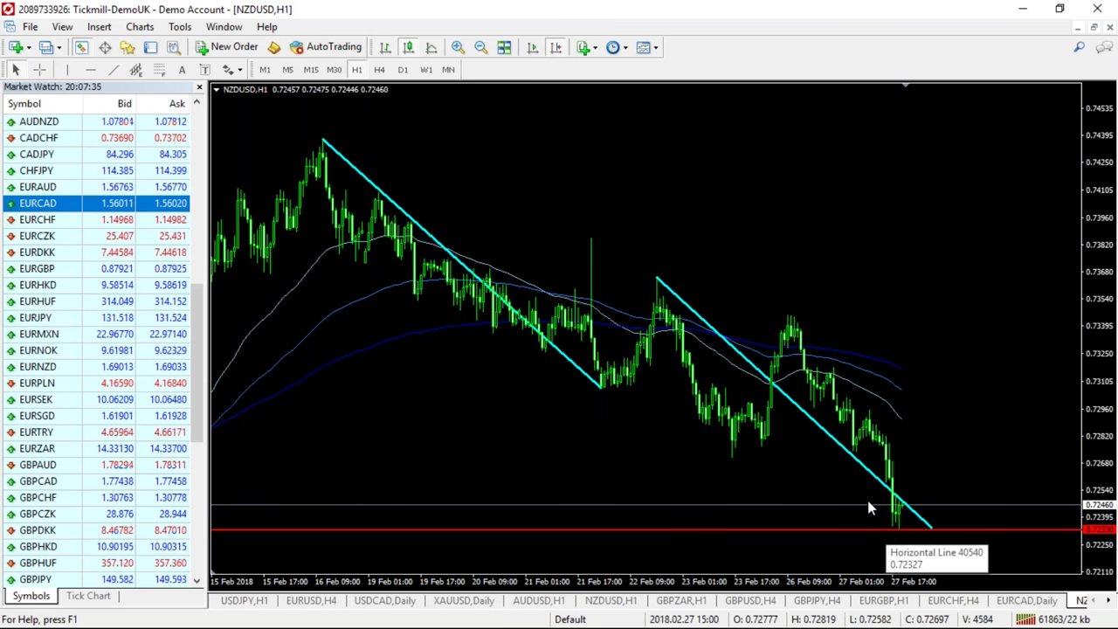
# Draw a rising line from the 21 Feb low to the 22 Feb peak and a wedge line from the 16 Feb peak.
pyautogui.click(112, 69)
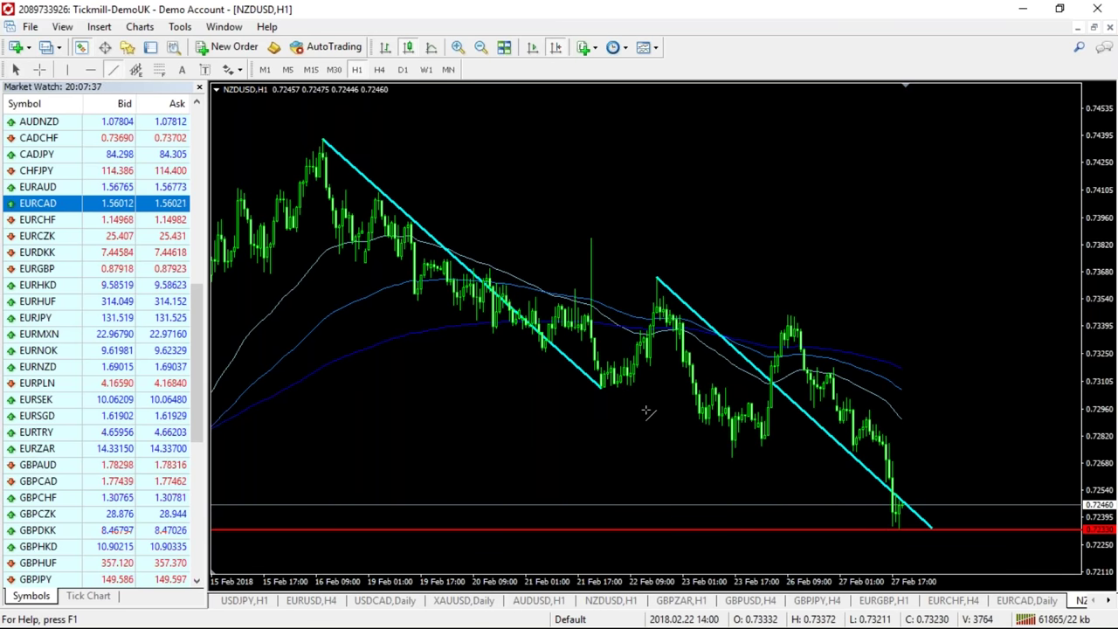
pyautogui.moveTo(601, 386); pyautogui.dragTo(658, 278)
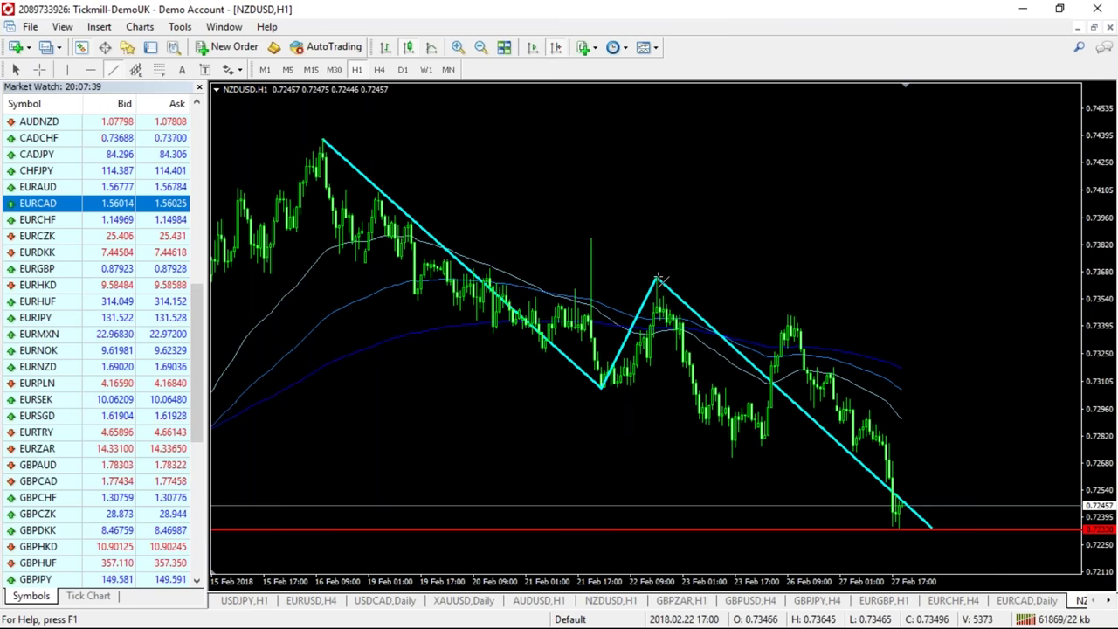
pyautogui.click(113, 69)
pyautogui.moveTo(323, 140)
pyautogui.mouseDown()
pyautogui.moveTo(961, 541)
pyautogui.moveTo(934, 528)
pyautogui.mouseUp()
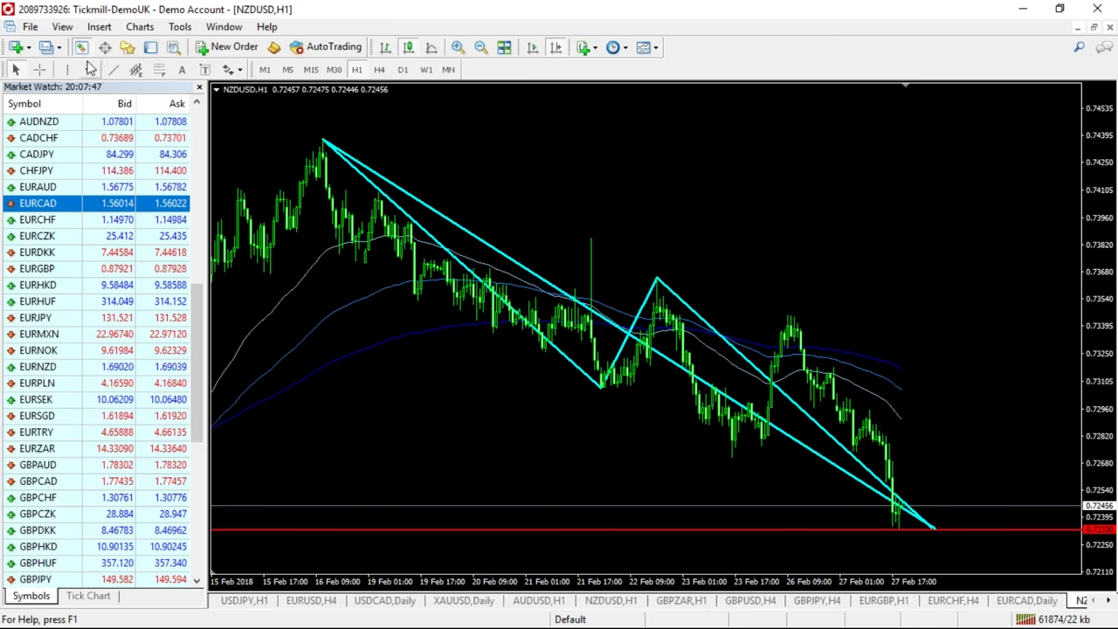
# Add a red resistance line near 0.7333 and measure the drop to 0.7234 with the crosshair.
pyautogui.click(637, 334)
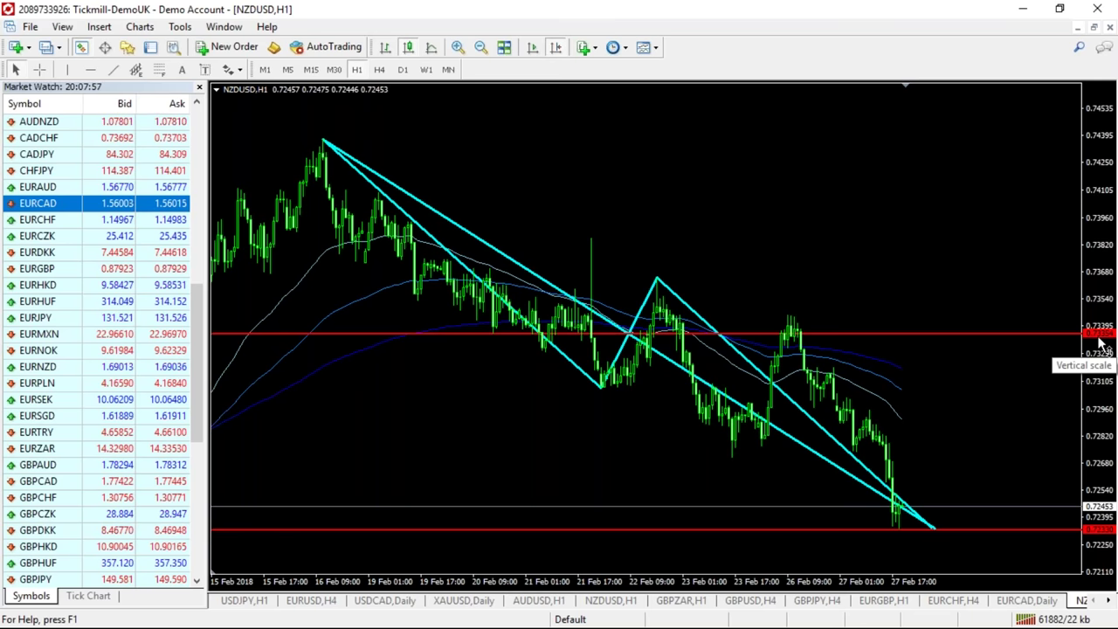
pyautogui.click(39, 69)
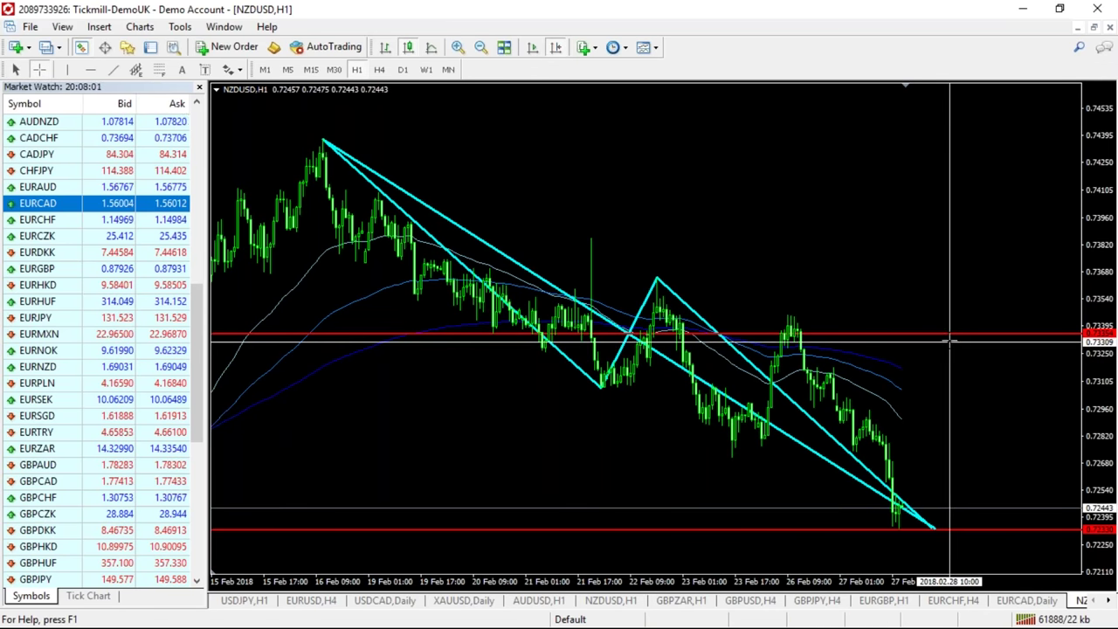
pyautogui.moveTo(950, 336); pyautogui.dragTo(976, 529)
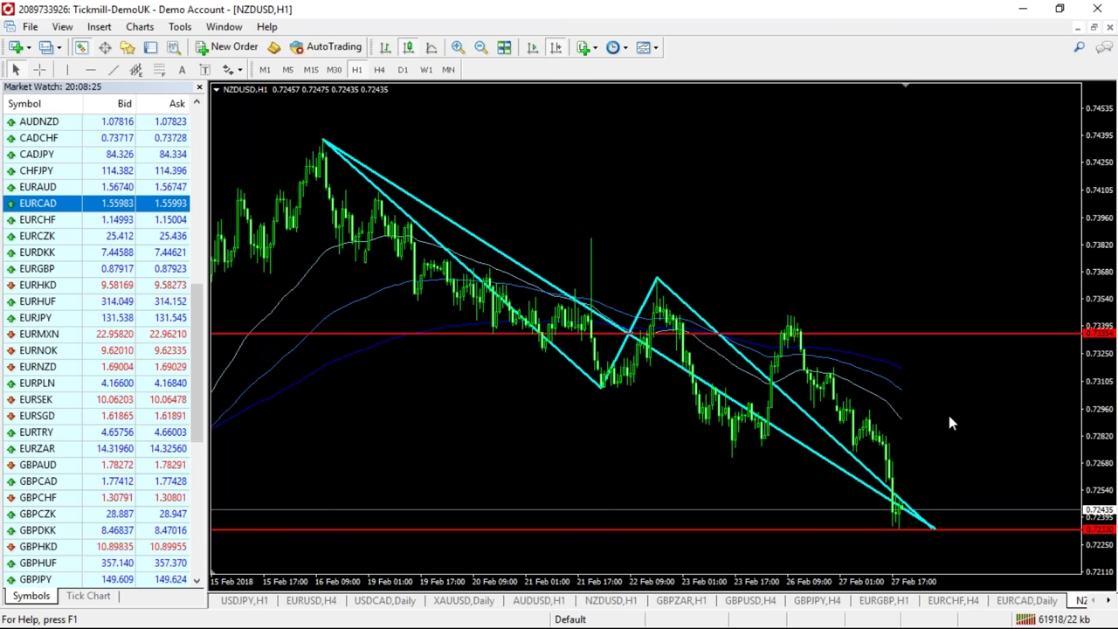
# Nudge the first downtrend line, then draw and discard a Fibonacci from the 16 Feb peak.
pyautogui.doubleClick(470, 276)
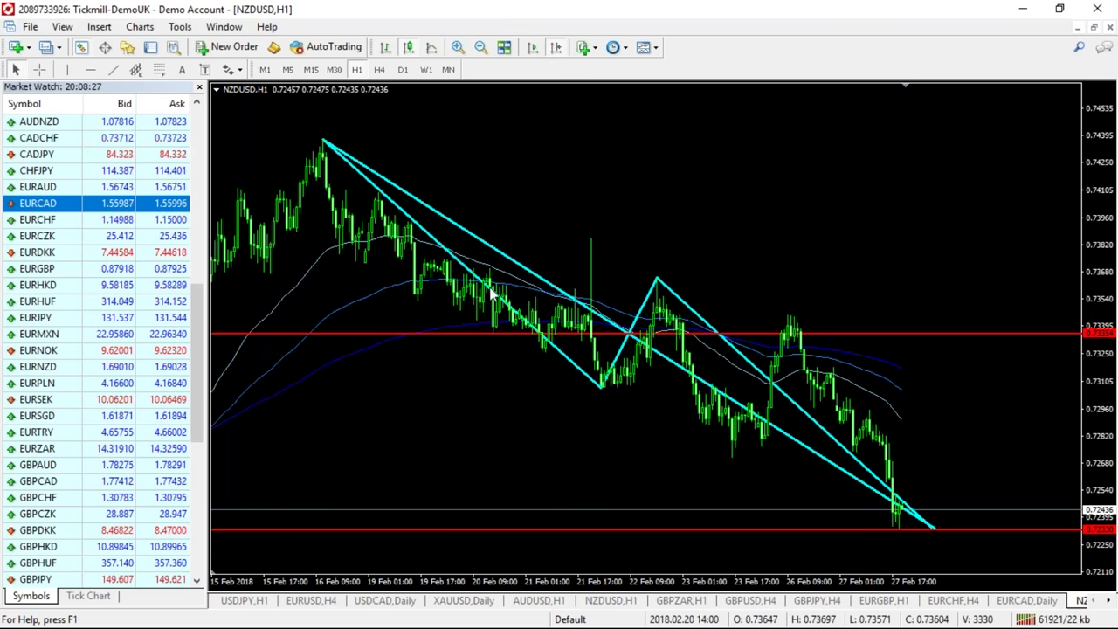
pyautogui.moveTo(470, 276)
pyautogui.mouseDown()
pyautogui.moveTo(885, 341)
pyautogui.moveTo(789, 392)
pyautogui.moveTo(794, 411)
pyautogui.moveTo(403, 264)
pyautogui.moveTo(463, 273)
pyautogui.mouseUp()
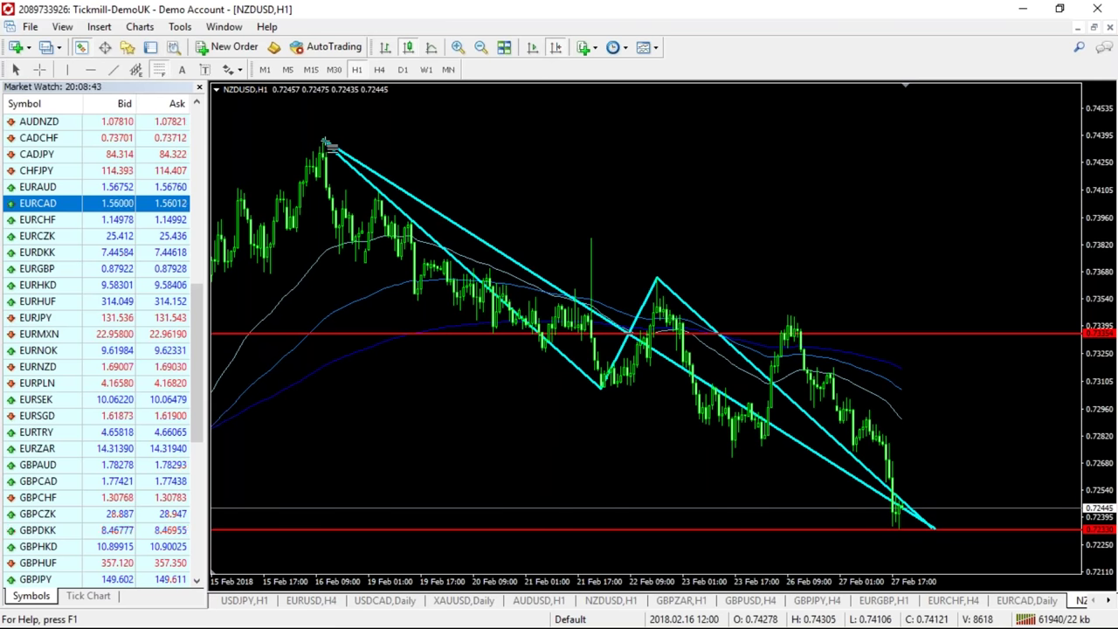
pyautogui.moveTo(323, 141); pyautogui.dragTo(641, 394)
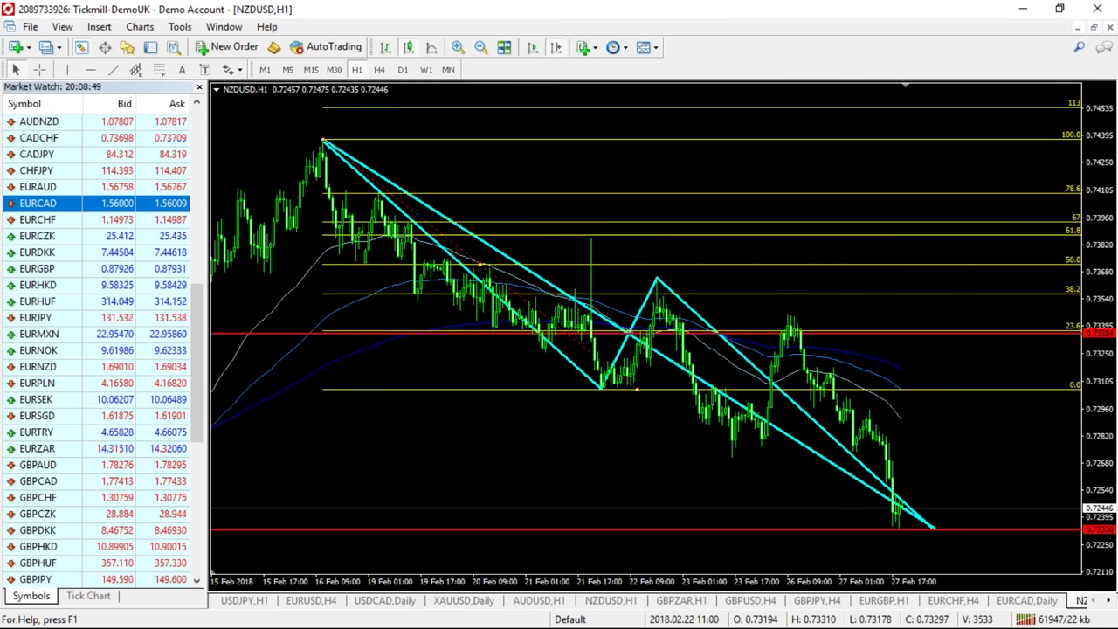
pyautogui.press('Delete')
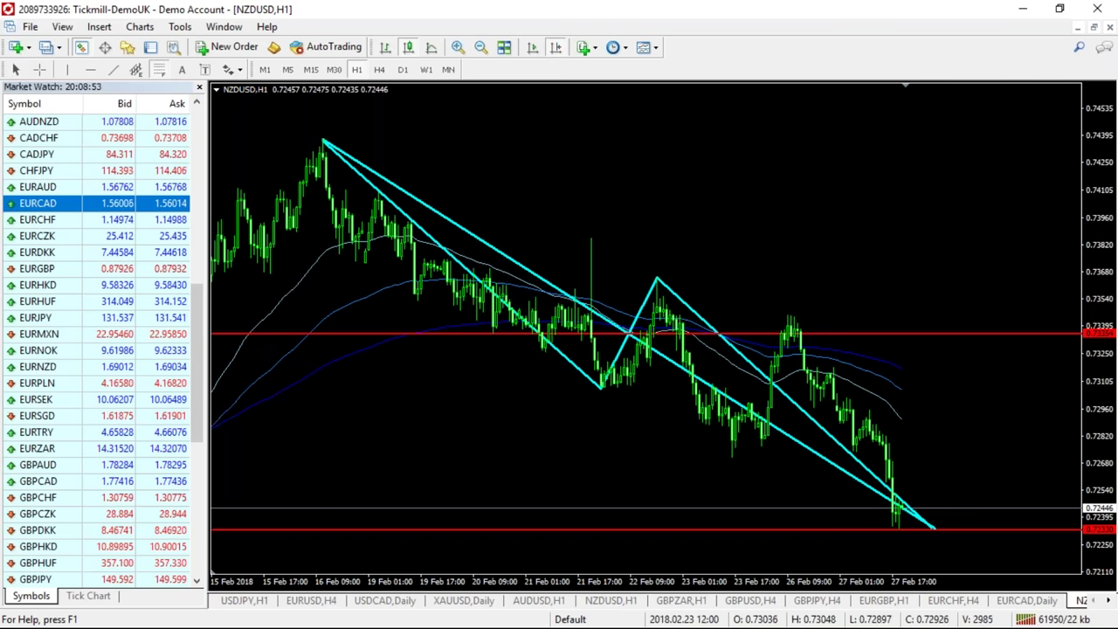
# Fibonacci the 21 Feb low to the 22 Feb peak, add red lines at 224 and 261.8, then delete it.
pyautogui.moveTo(618, 390)
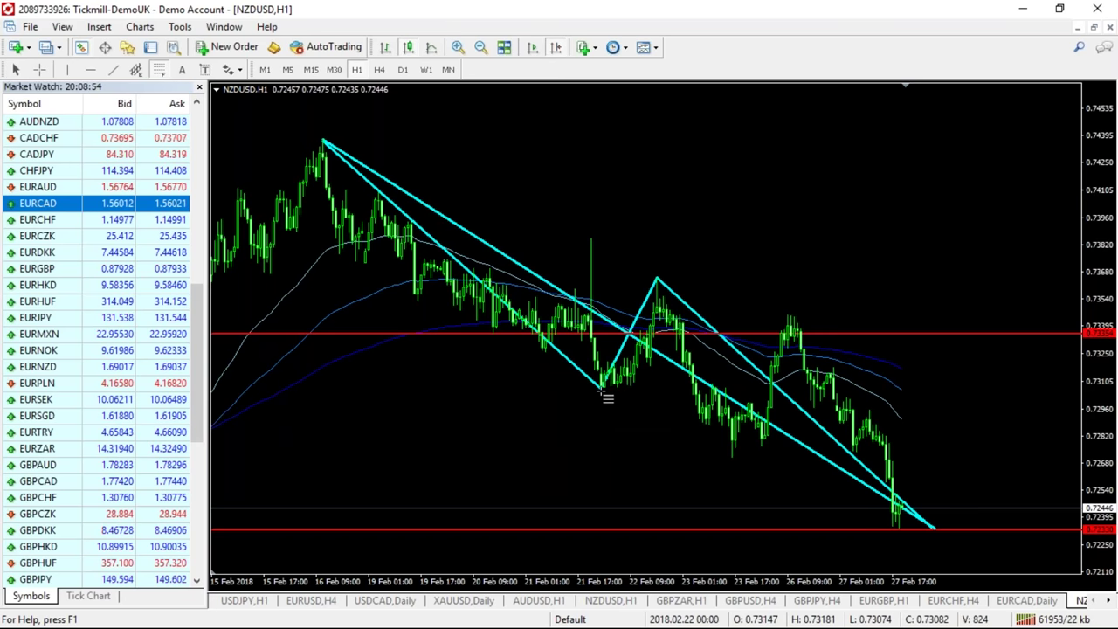
pyautogui.moveTo(602, 388); pyautogui.dragTo(816, 280)
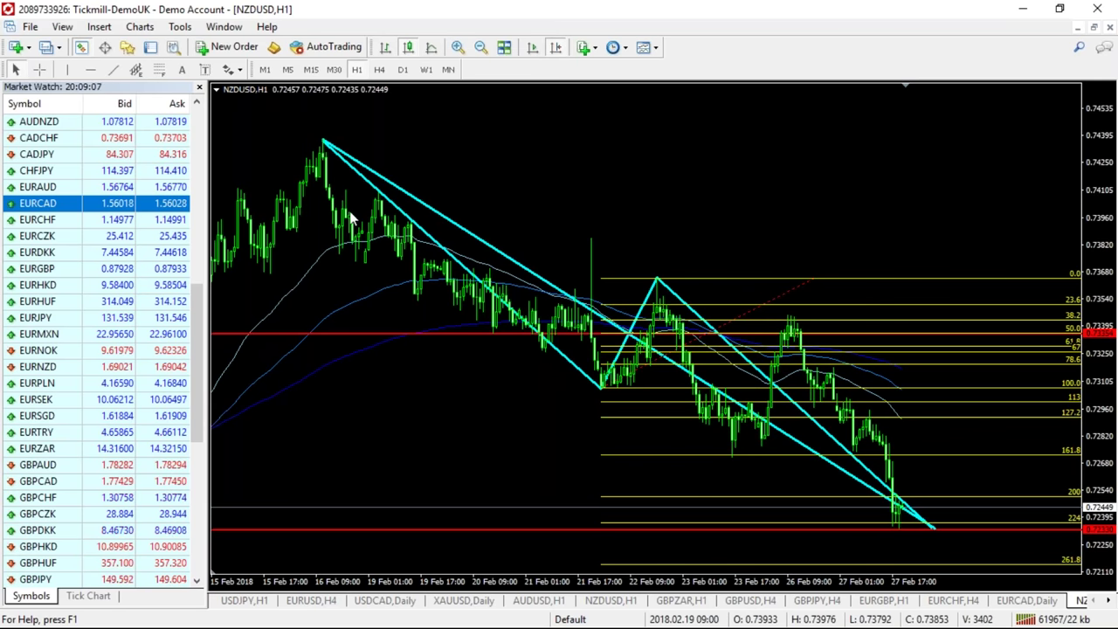
pyautogui.click(90, 70)
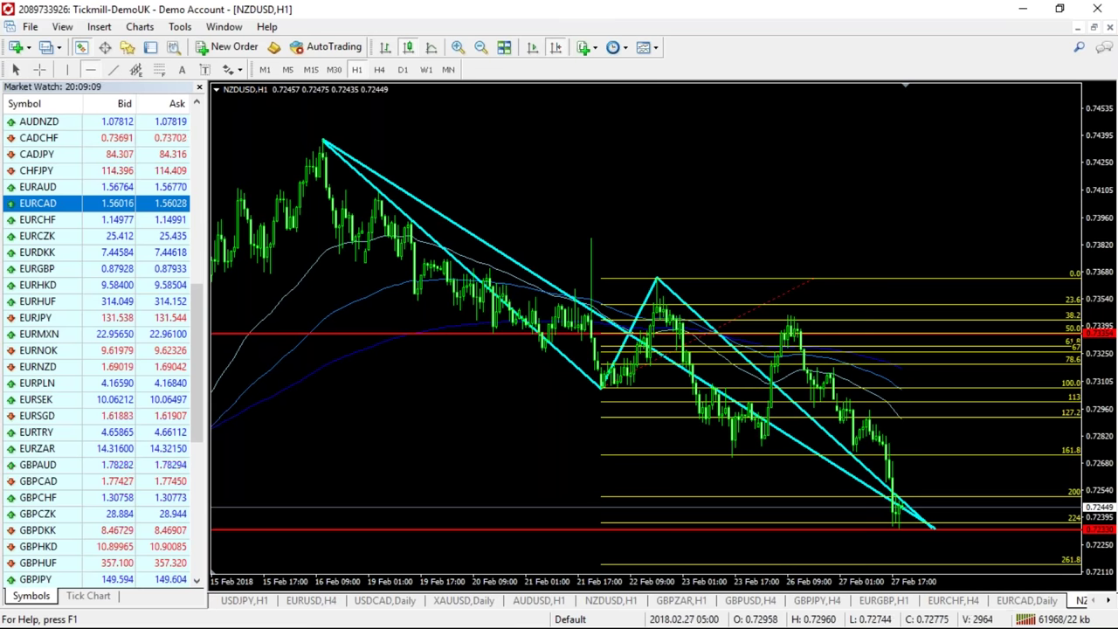
pyautogui.click(1039, 522)
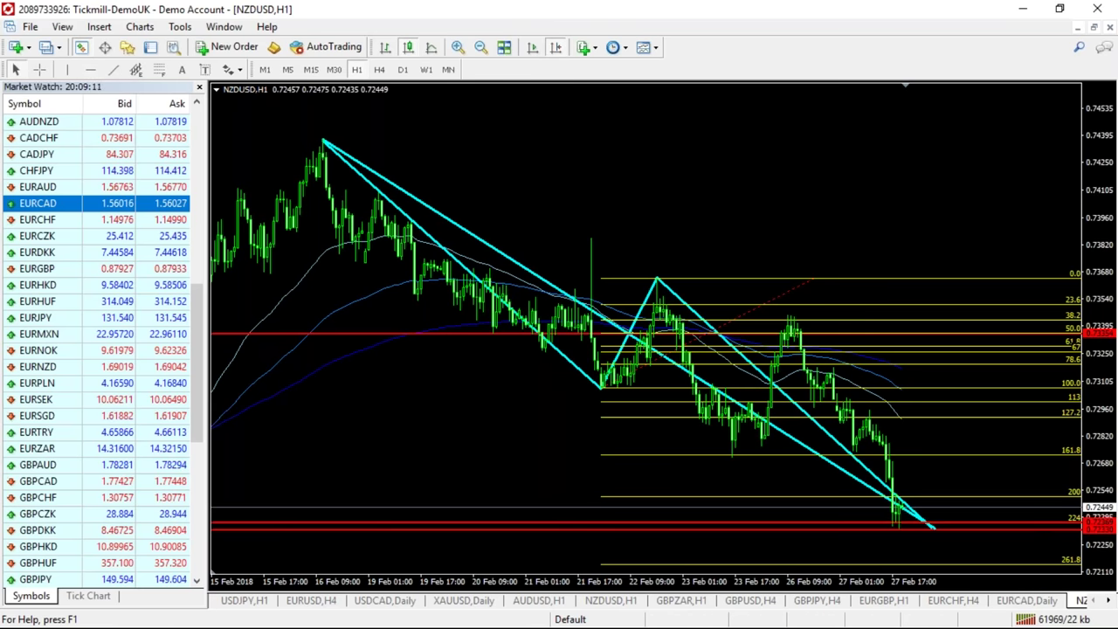
pyautogui.click(89, 70)
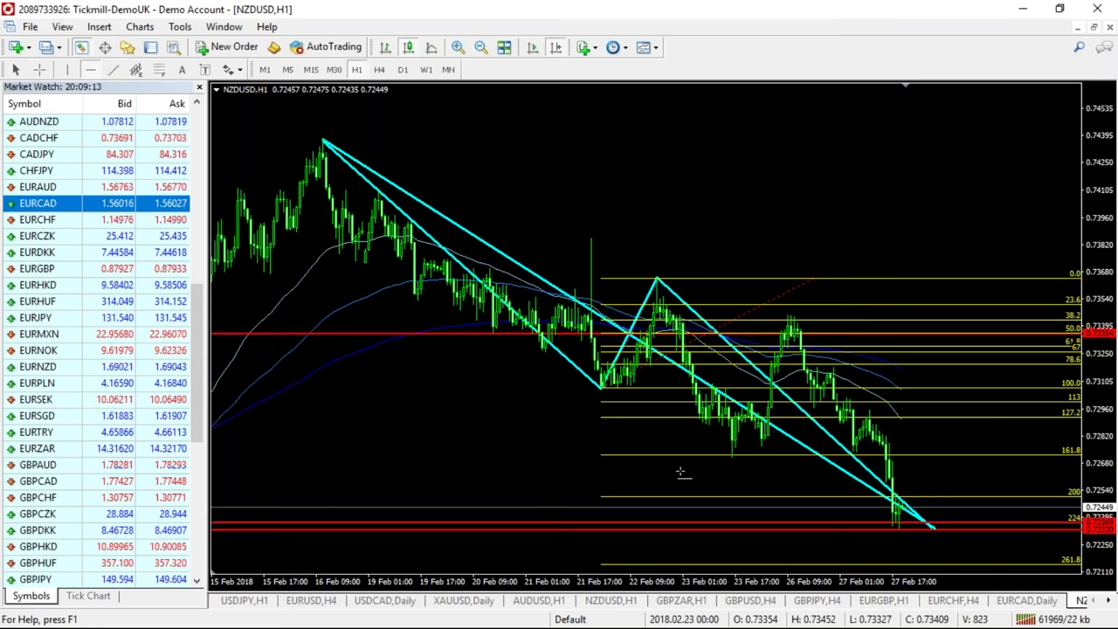
pyautogui.click(923, 564)
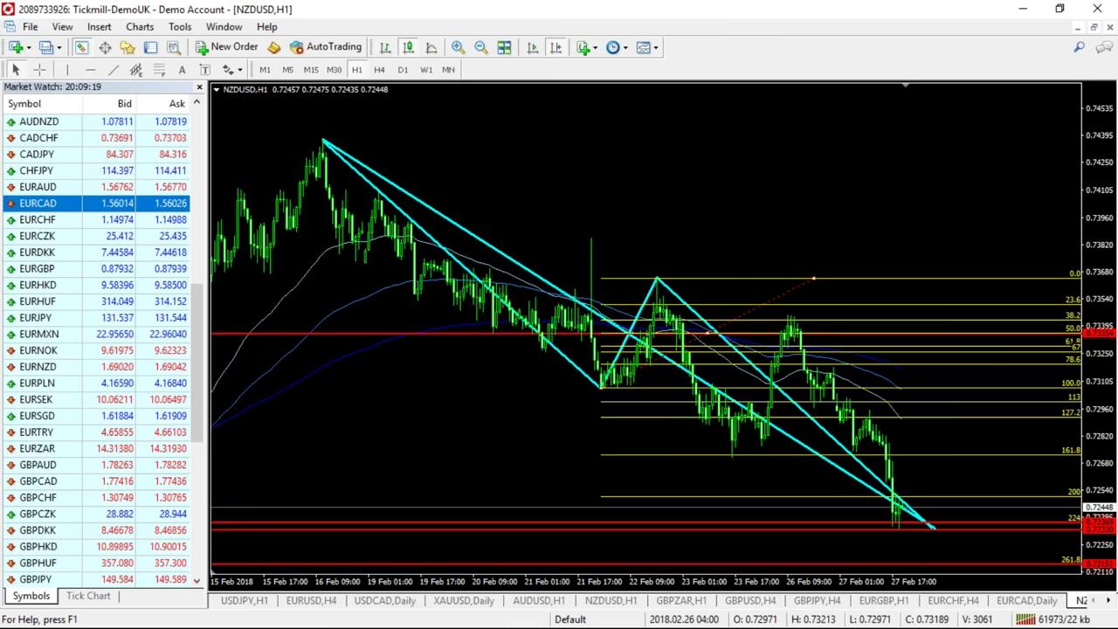
pyautogui.press('Delete')
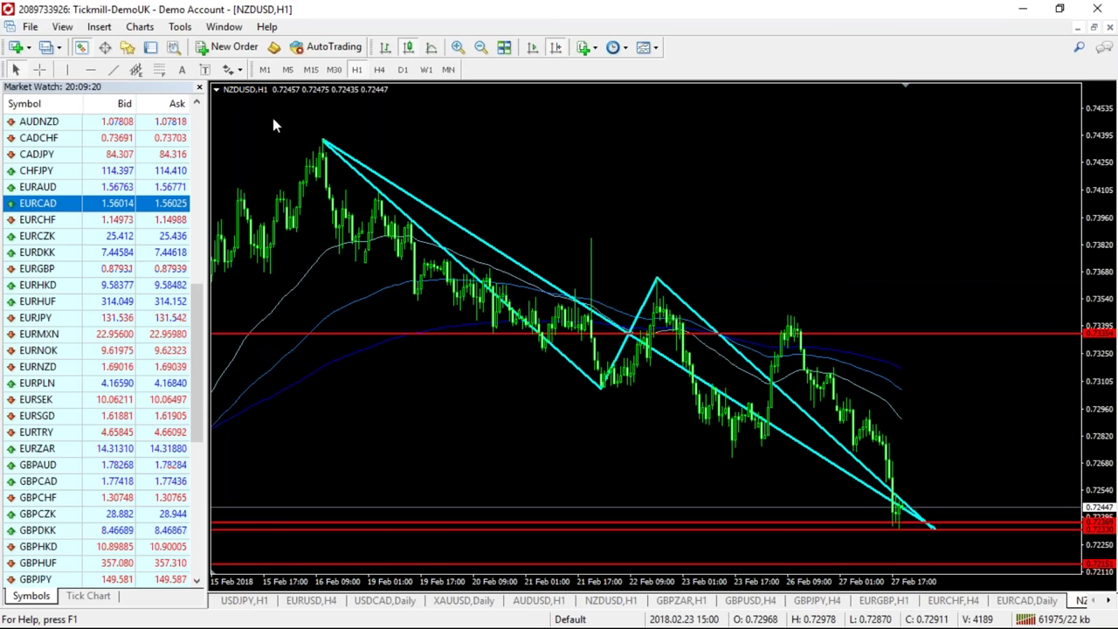
pyautogui.click(99, 26)
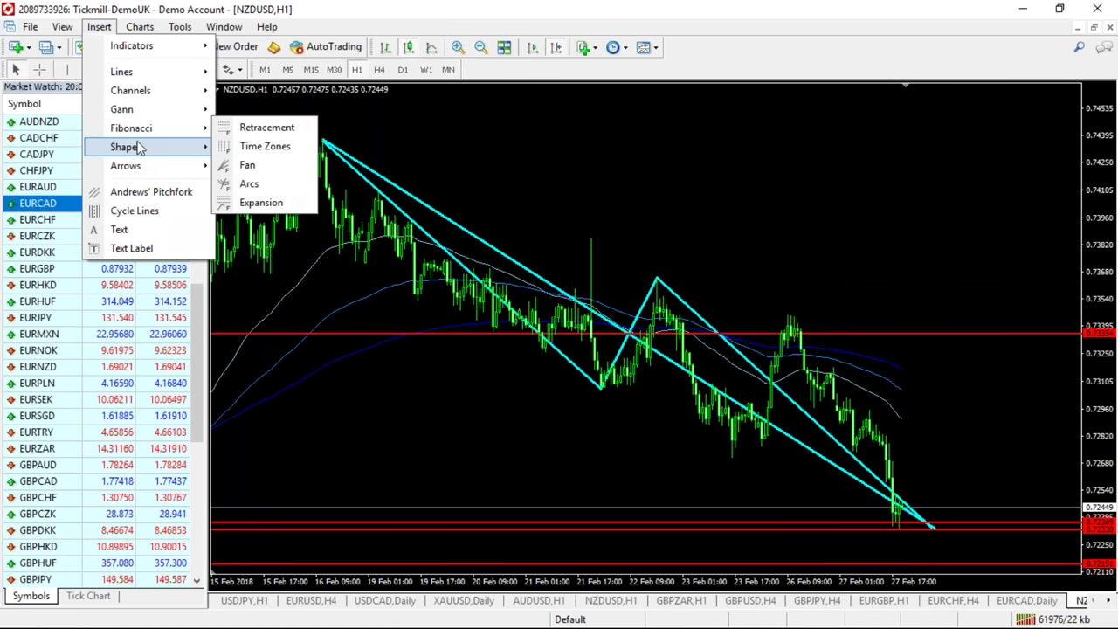
# Draw a blue rectangle between the two lowest red lines, then switch NZDUSD to H4 and drag back to earlier history.
pyautogui.moveTo(140, 147)
pyautogui.click(258, 148)
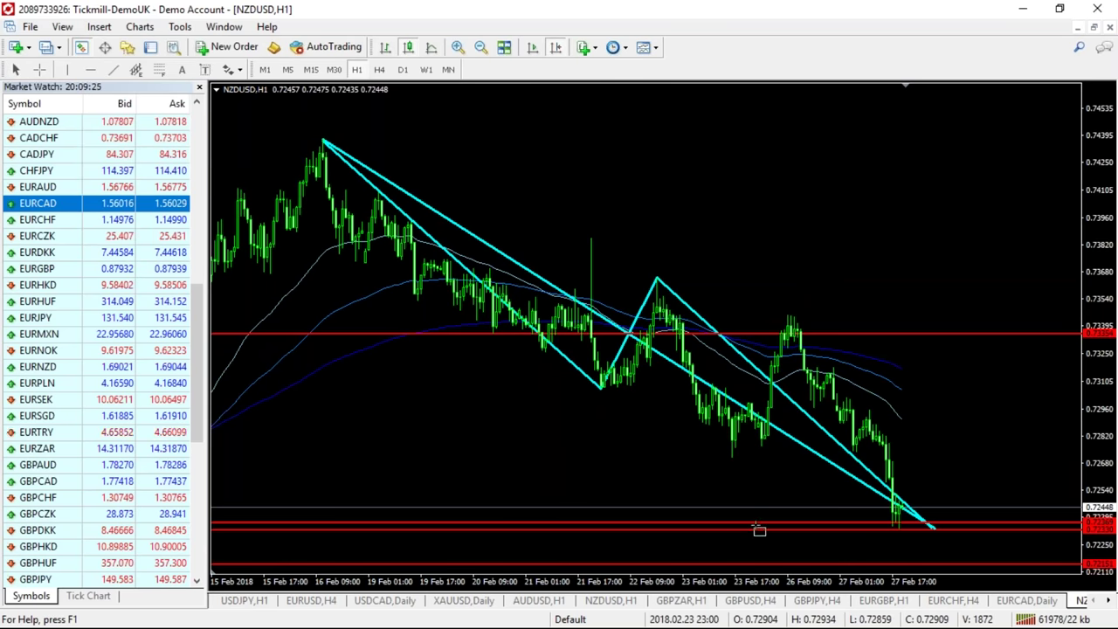
pyautogui.moveTo(754, 521); pyautogui.dragTo(1010, 564)
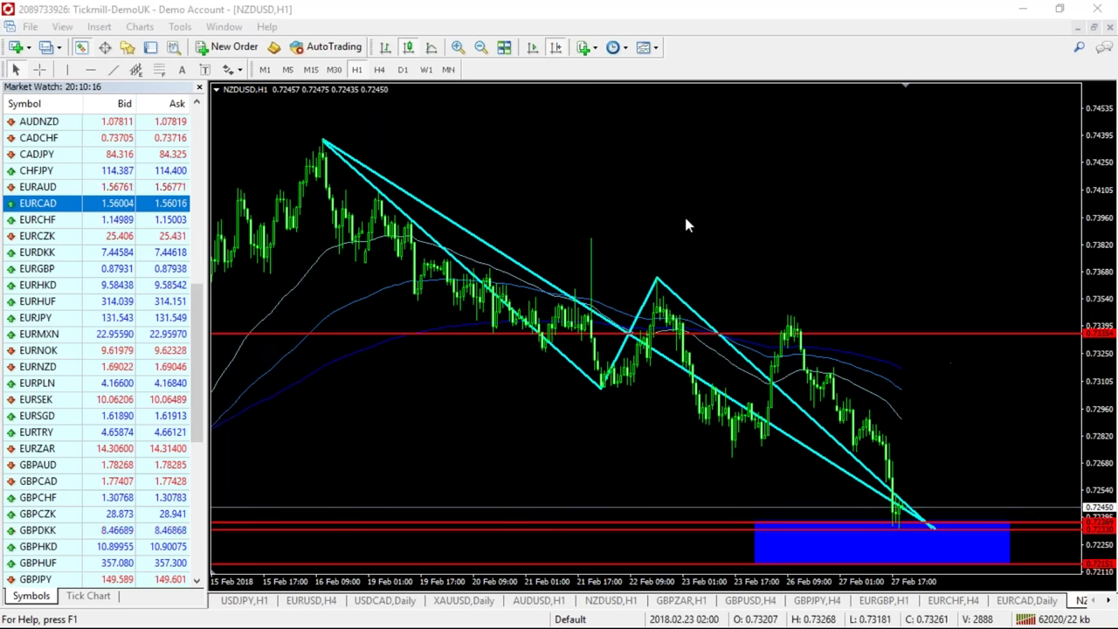
pyautogui.click(379, 70)
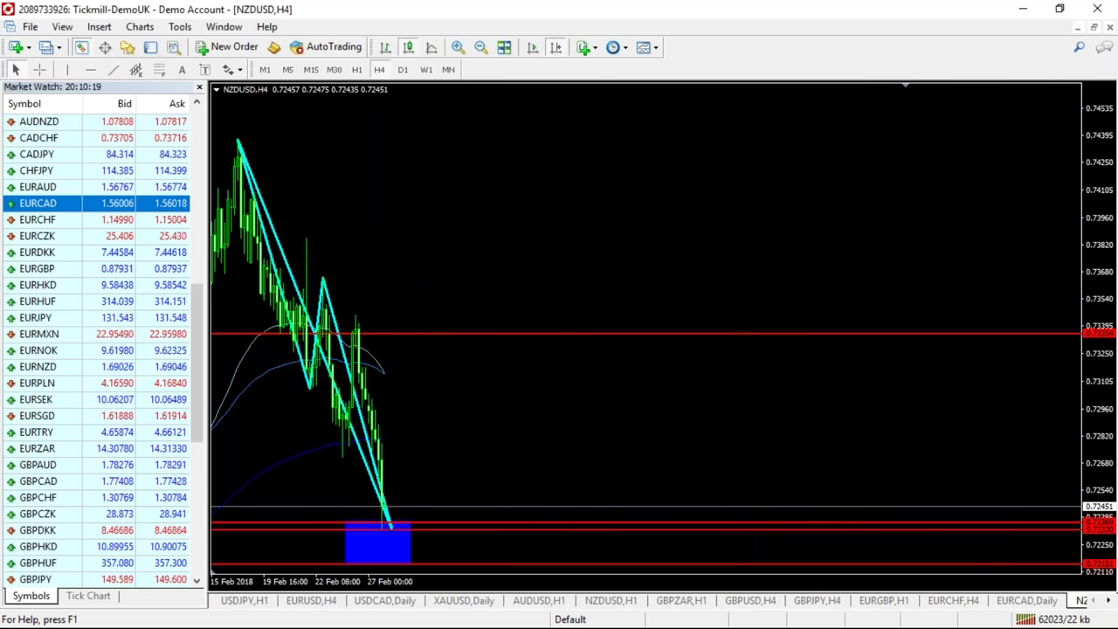
pyautogui.moveTo(523, 152)
pyautogui.mouseDown()
pyautogui.moveTo(499, 155)
pyautogui.moveTo(520, 158)
pyautogui.mouseUp()
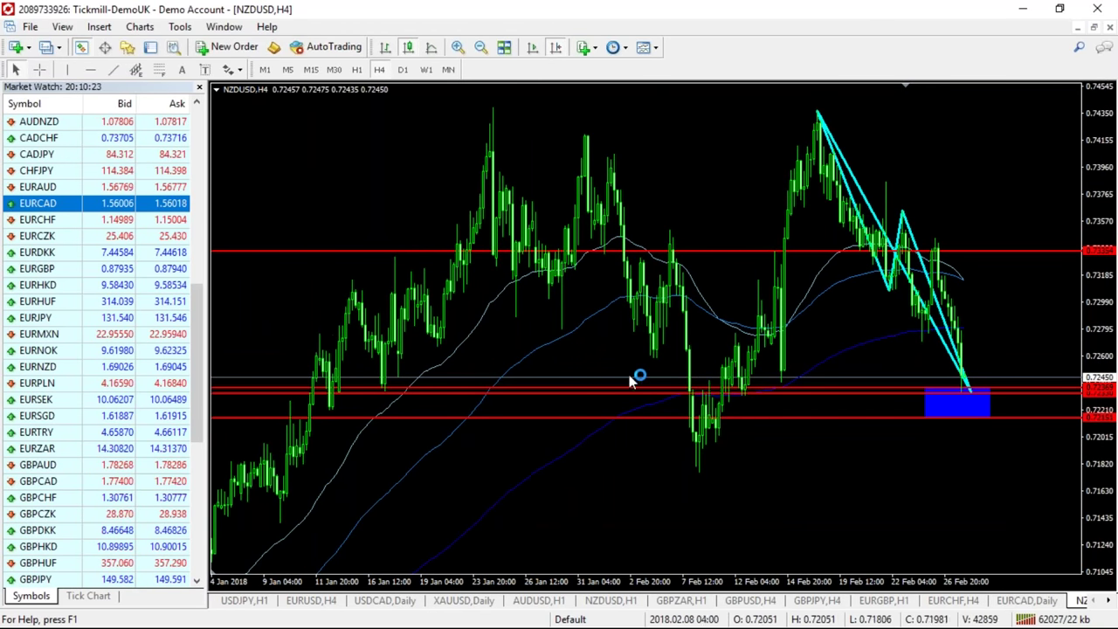